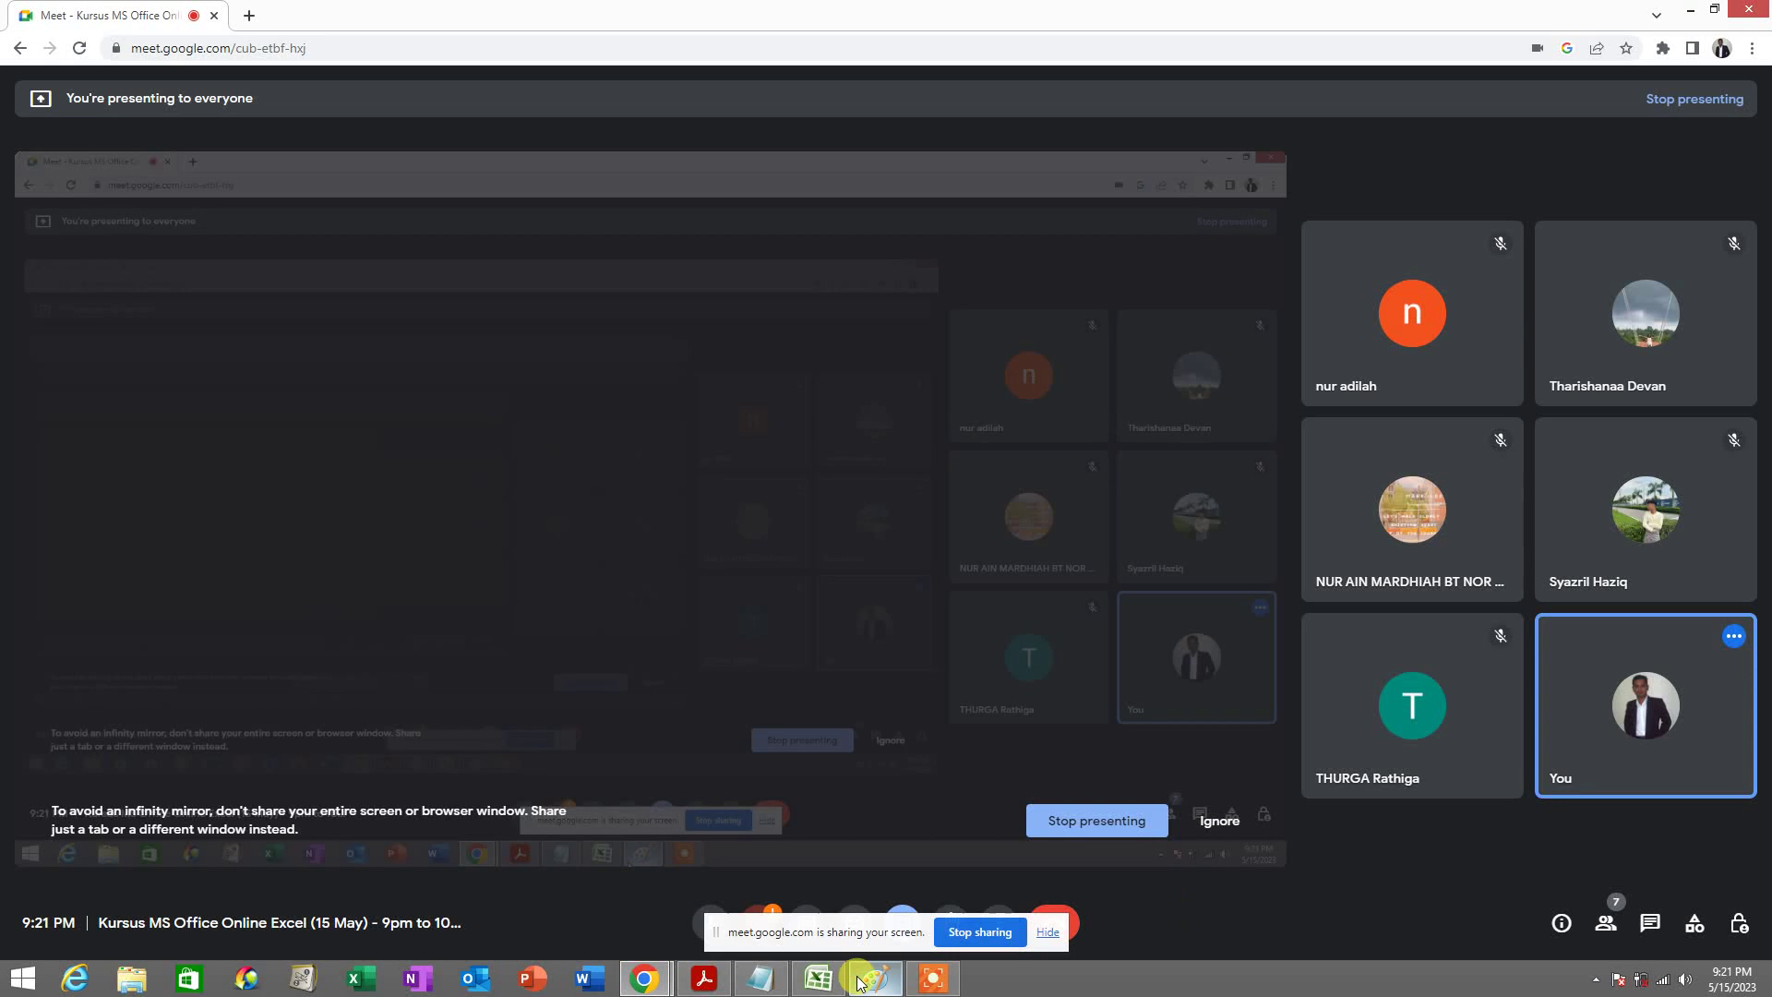
# Bring the Excel workbook in front of the Meet window and move the sharing notice aside
pyautogui.click(820, 981)
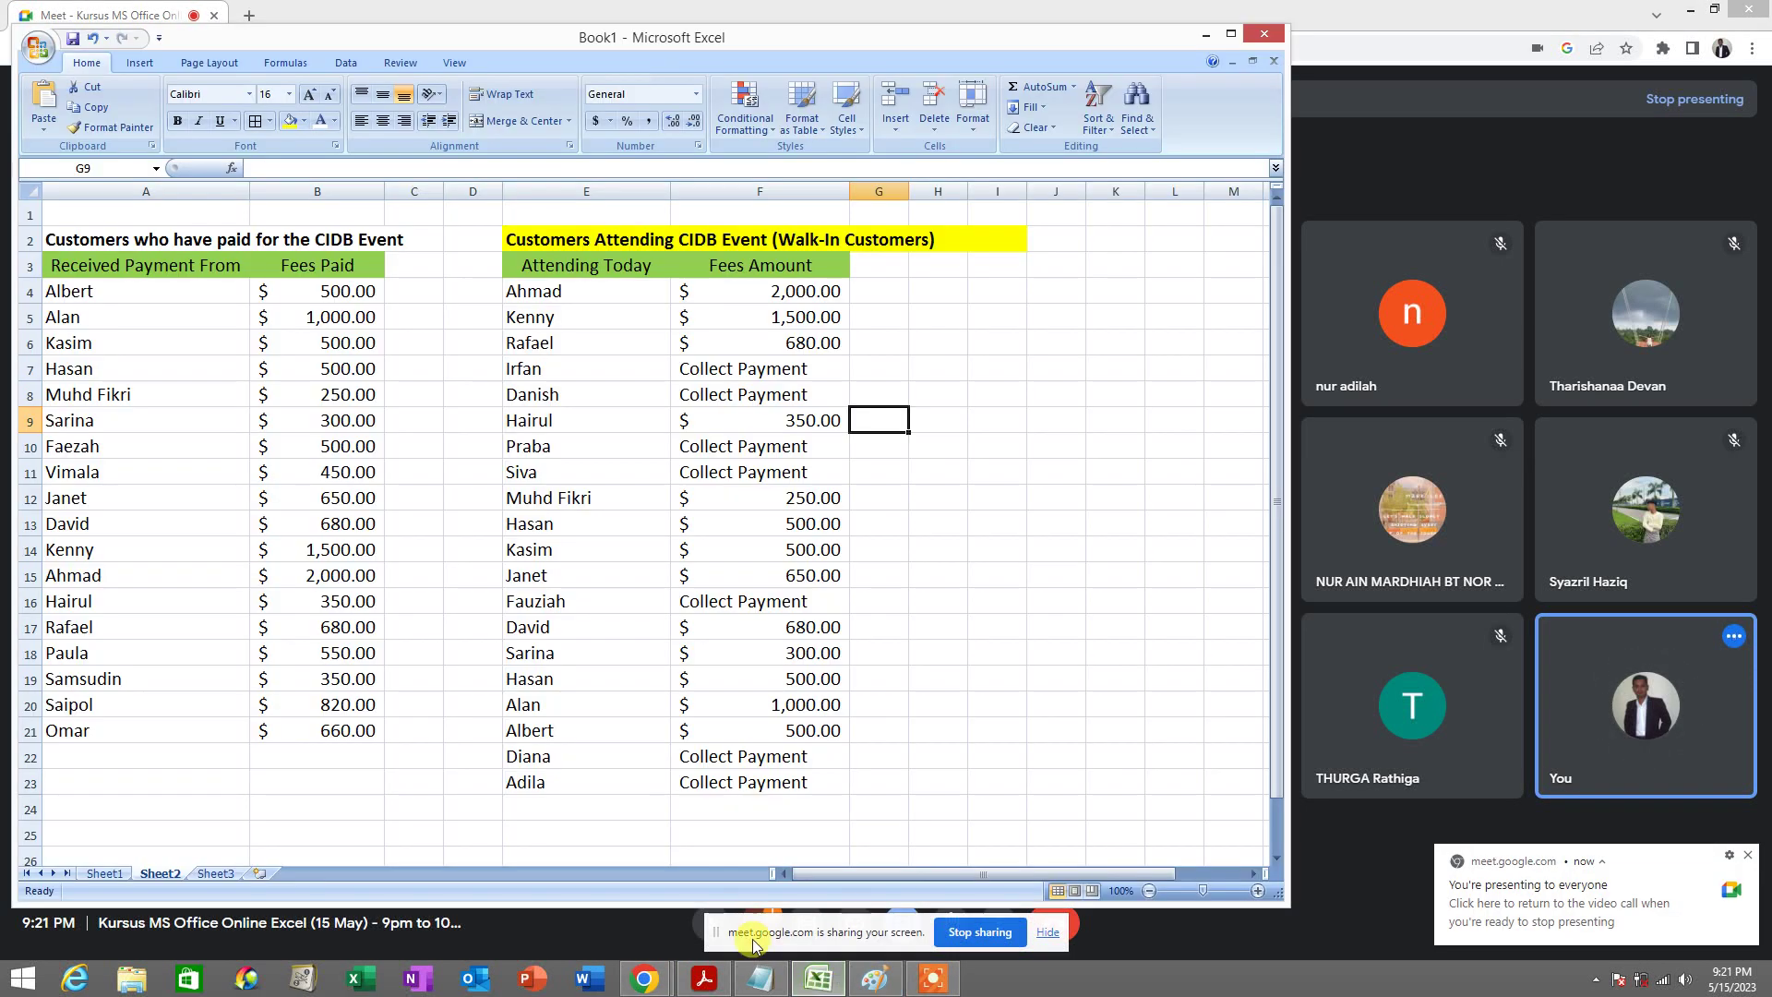
pyautogui.moveTo(716, 926); pyautogui.dragTo(1430, 92)
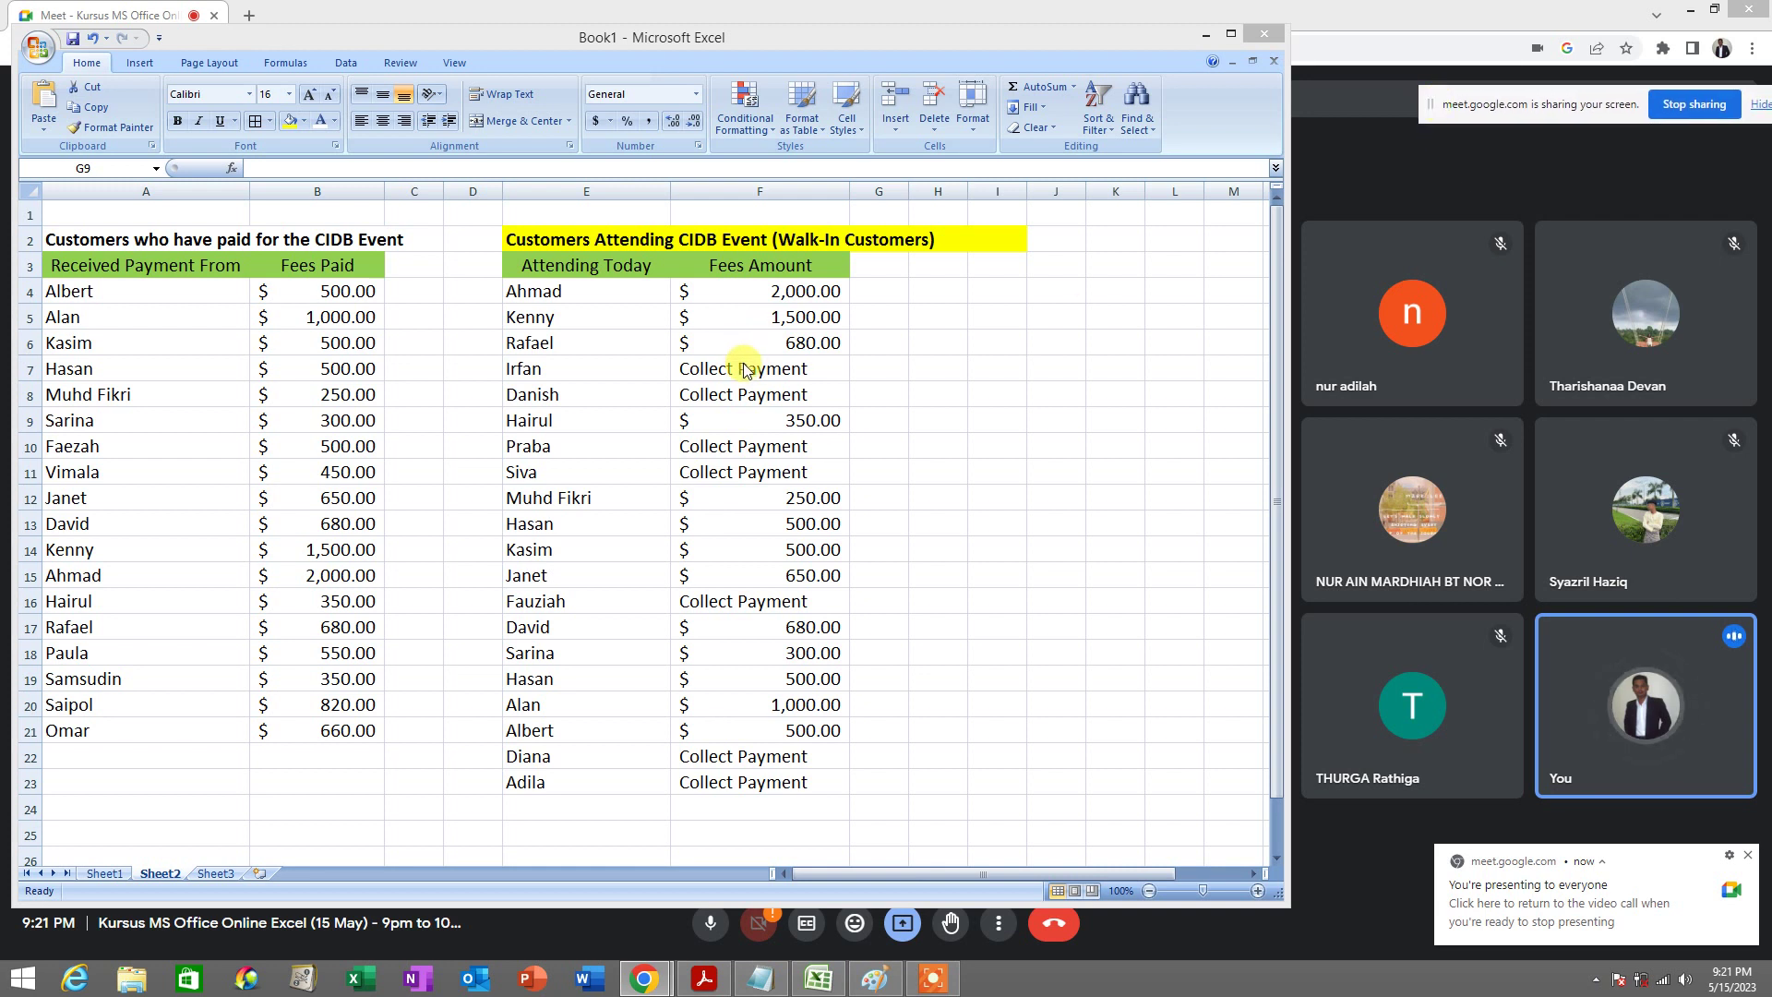
# Shift the sharing notice left, then select the Fees Amount range F4:F23
pyautogui.moveTo(1456, 109); pyautogui.dragTo(1394, 110)
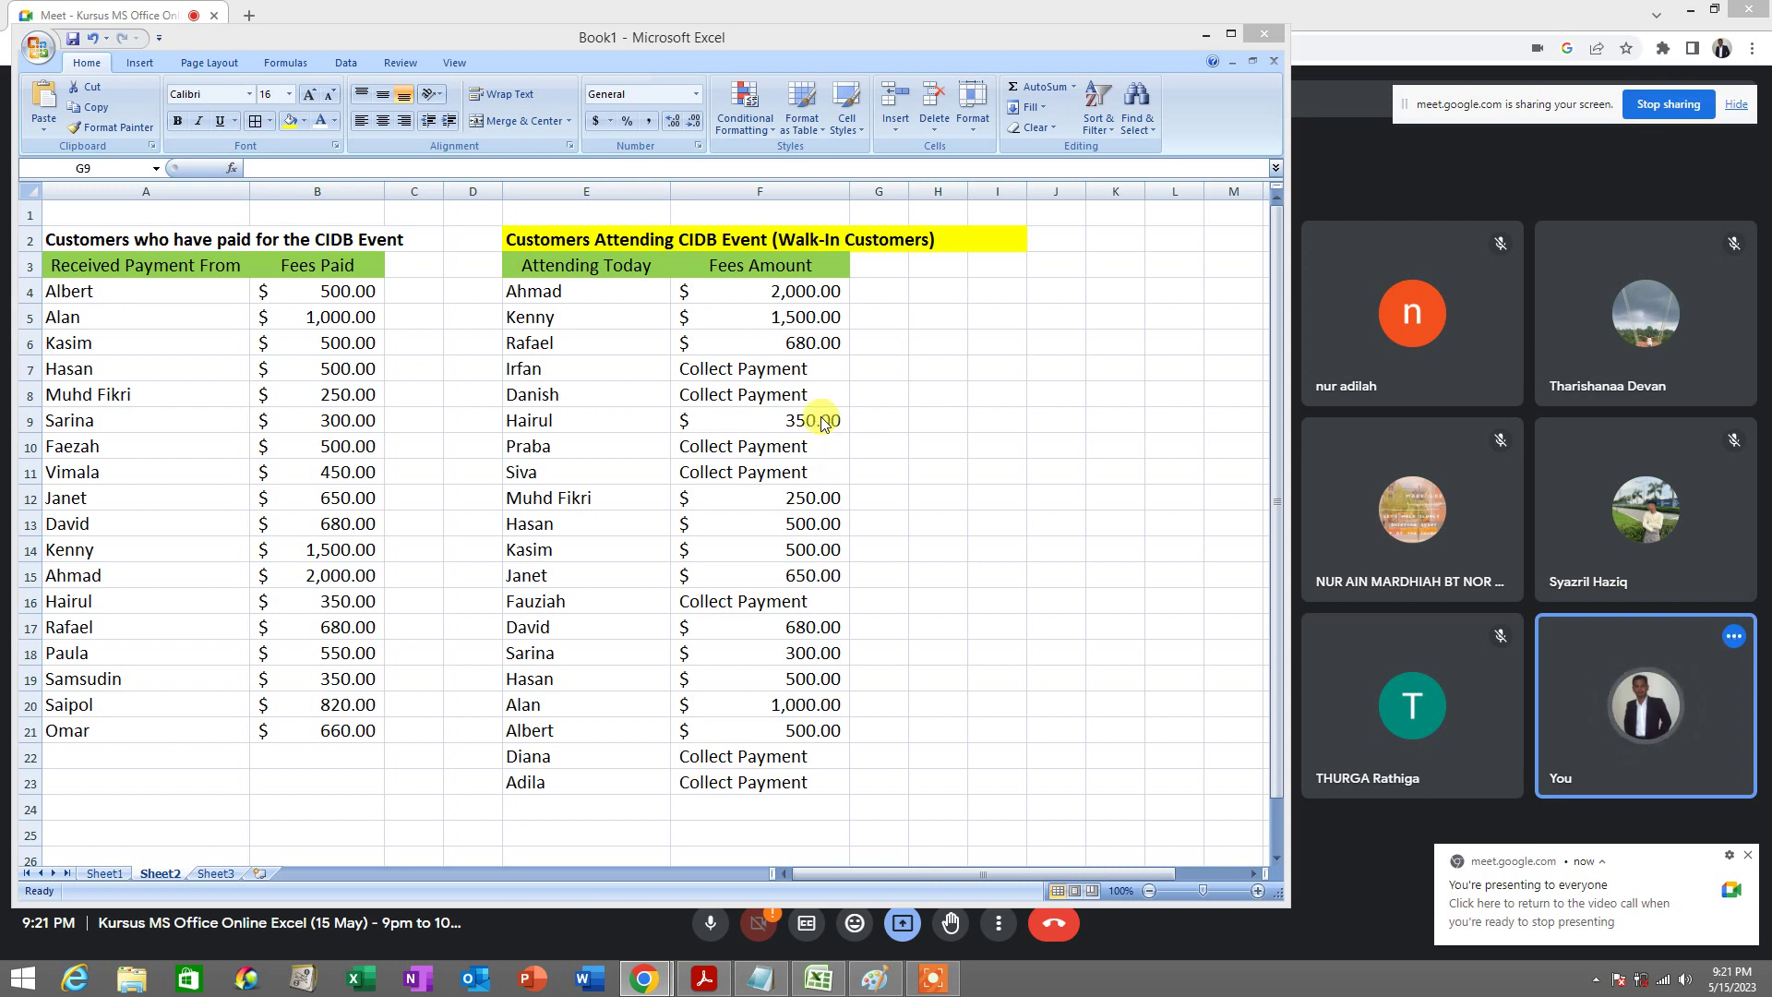
pyautogui.click(771, 129)
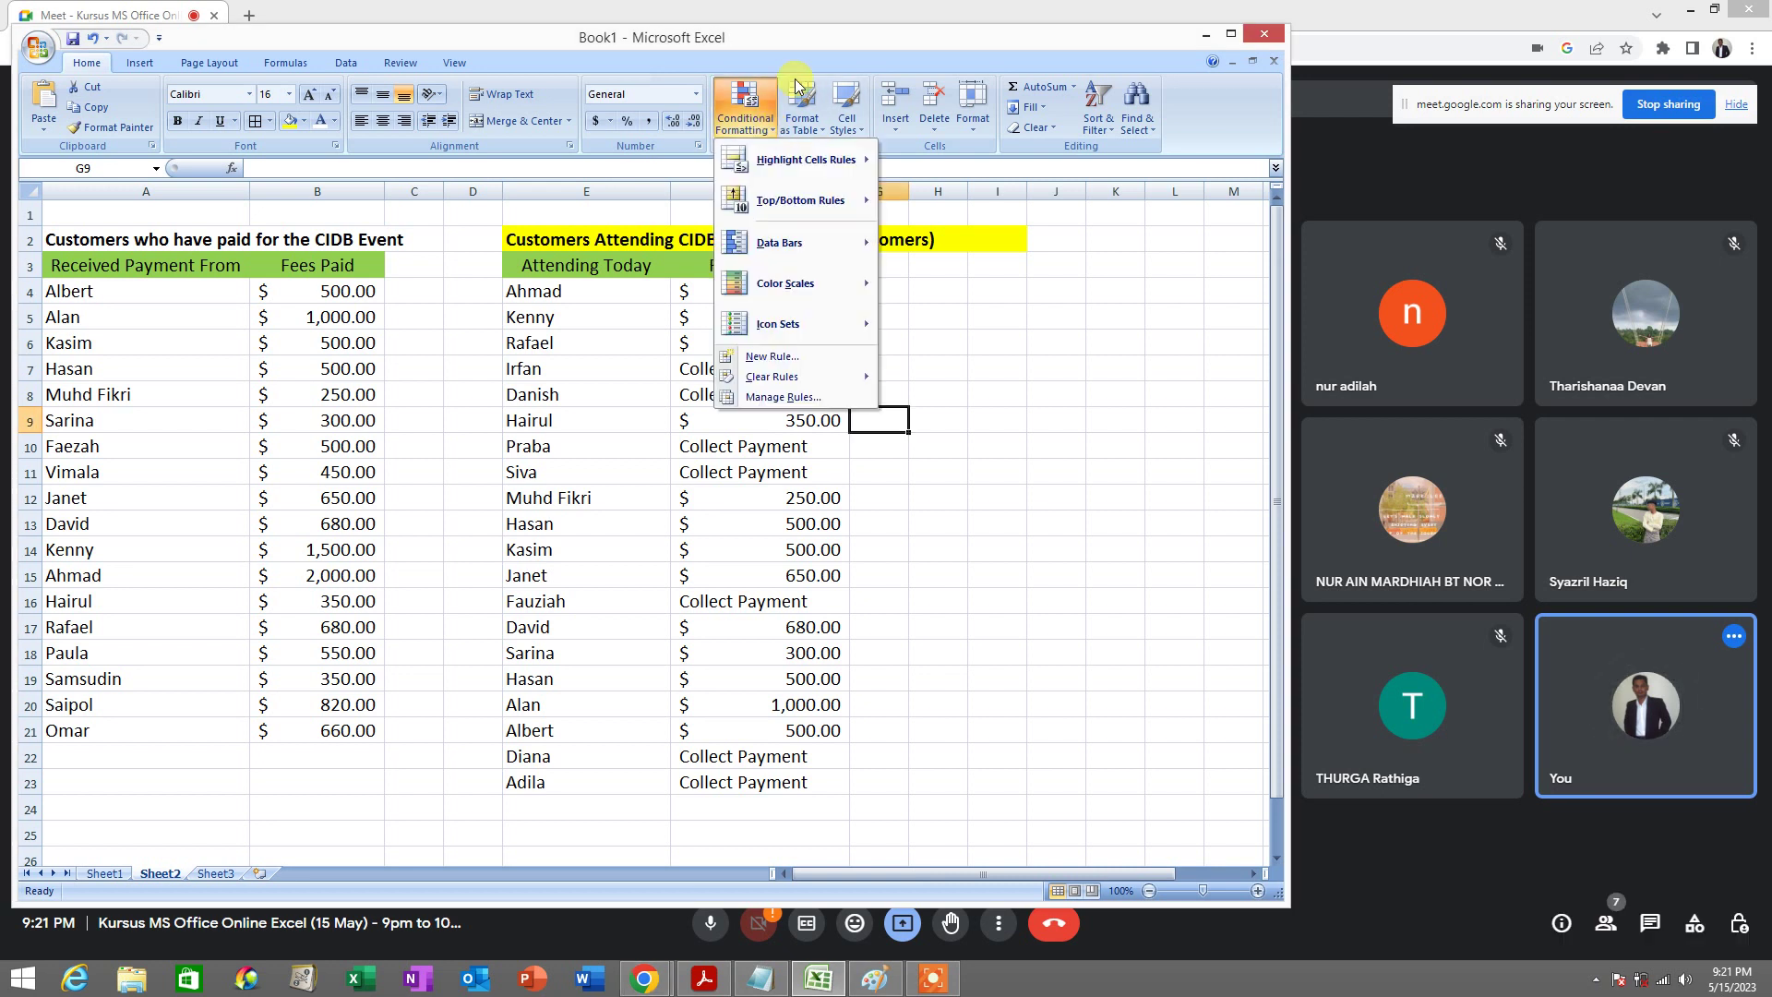
pyautogui.click(816, 54)
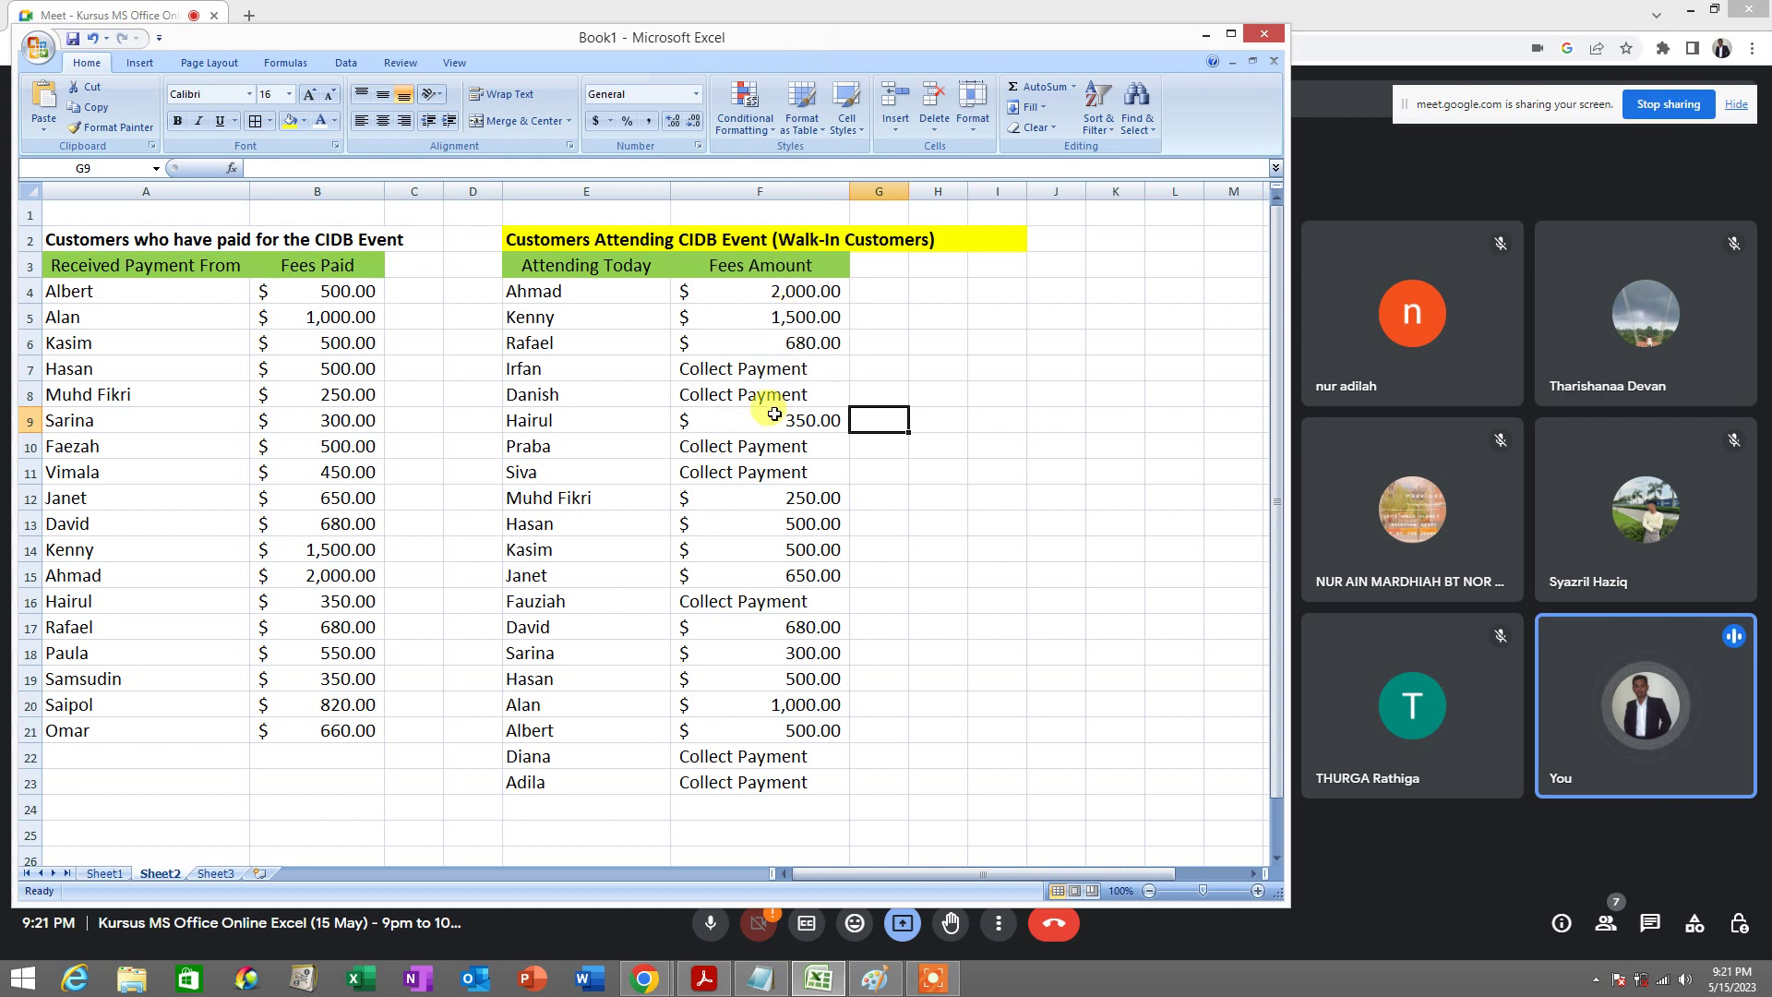
pyautogui.moveTo(753, 295); pyautogui.dragTo(791, 736)
pyautogui.moveTo(750, 290); pyautogui.dragTo(760, 779)
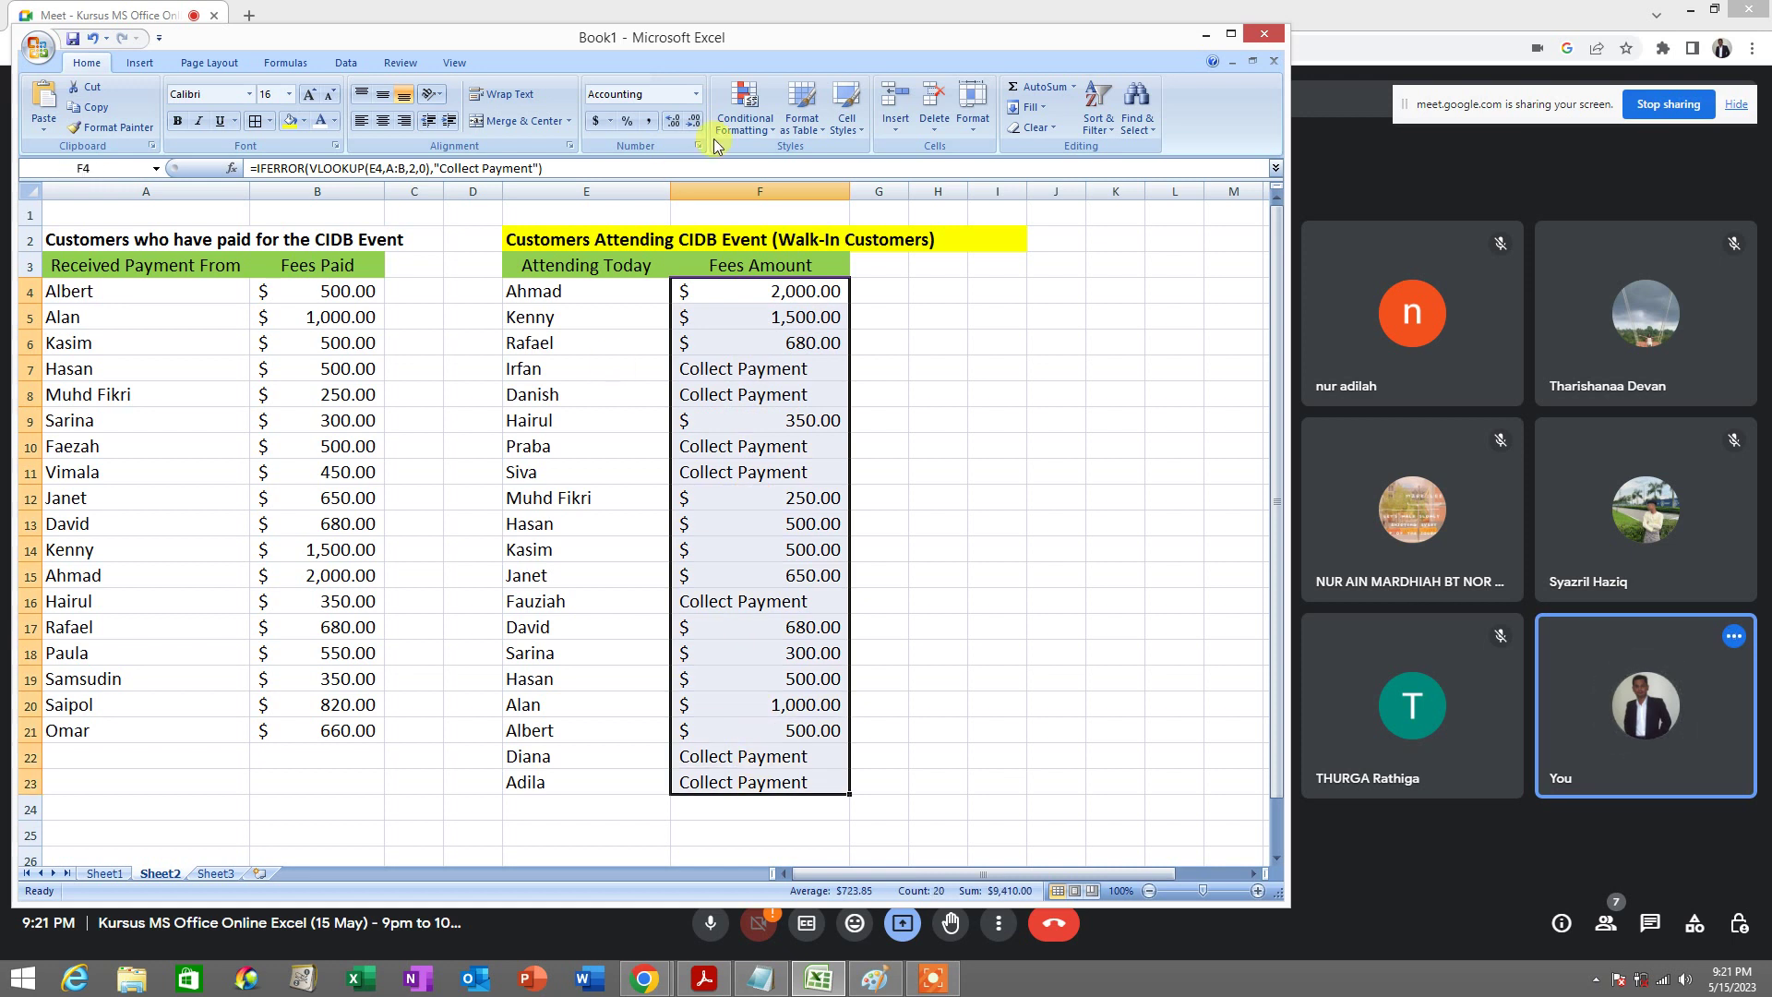
# Apply an Equal To 'Collect' rule with Light Red Fill and Dark Red Text to F4:F23
pyautogui.click(761, 131)
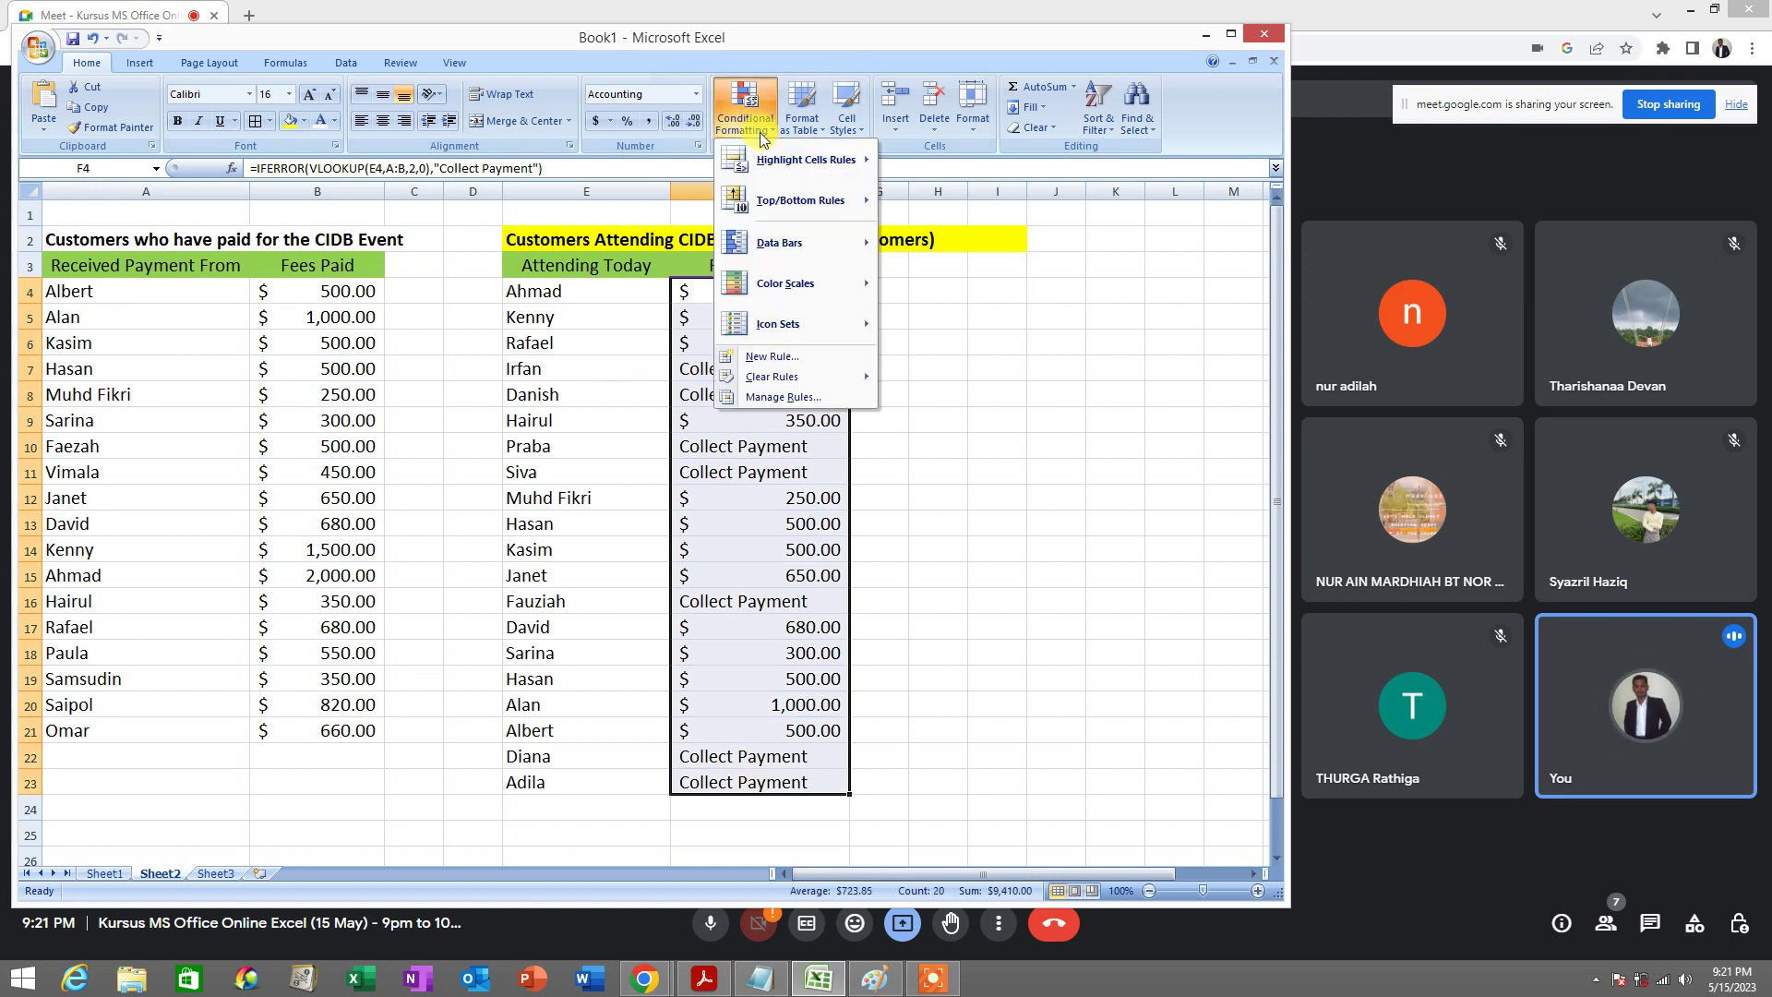
pyautogui.moveTo(779, 151)
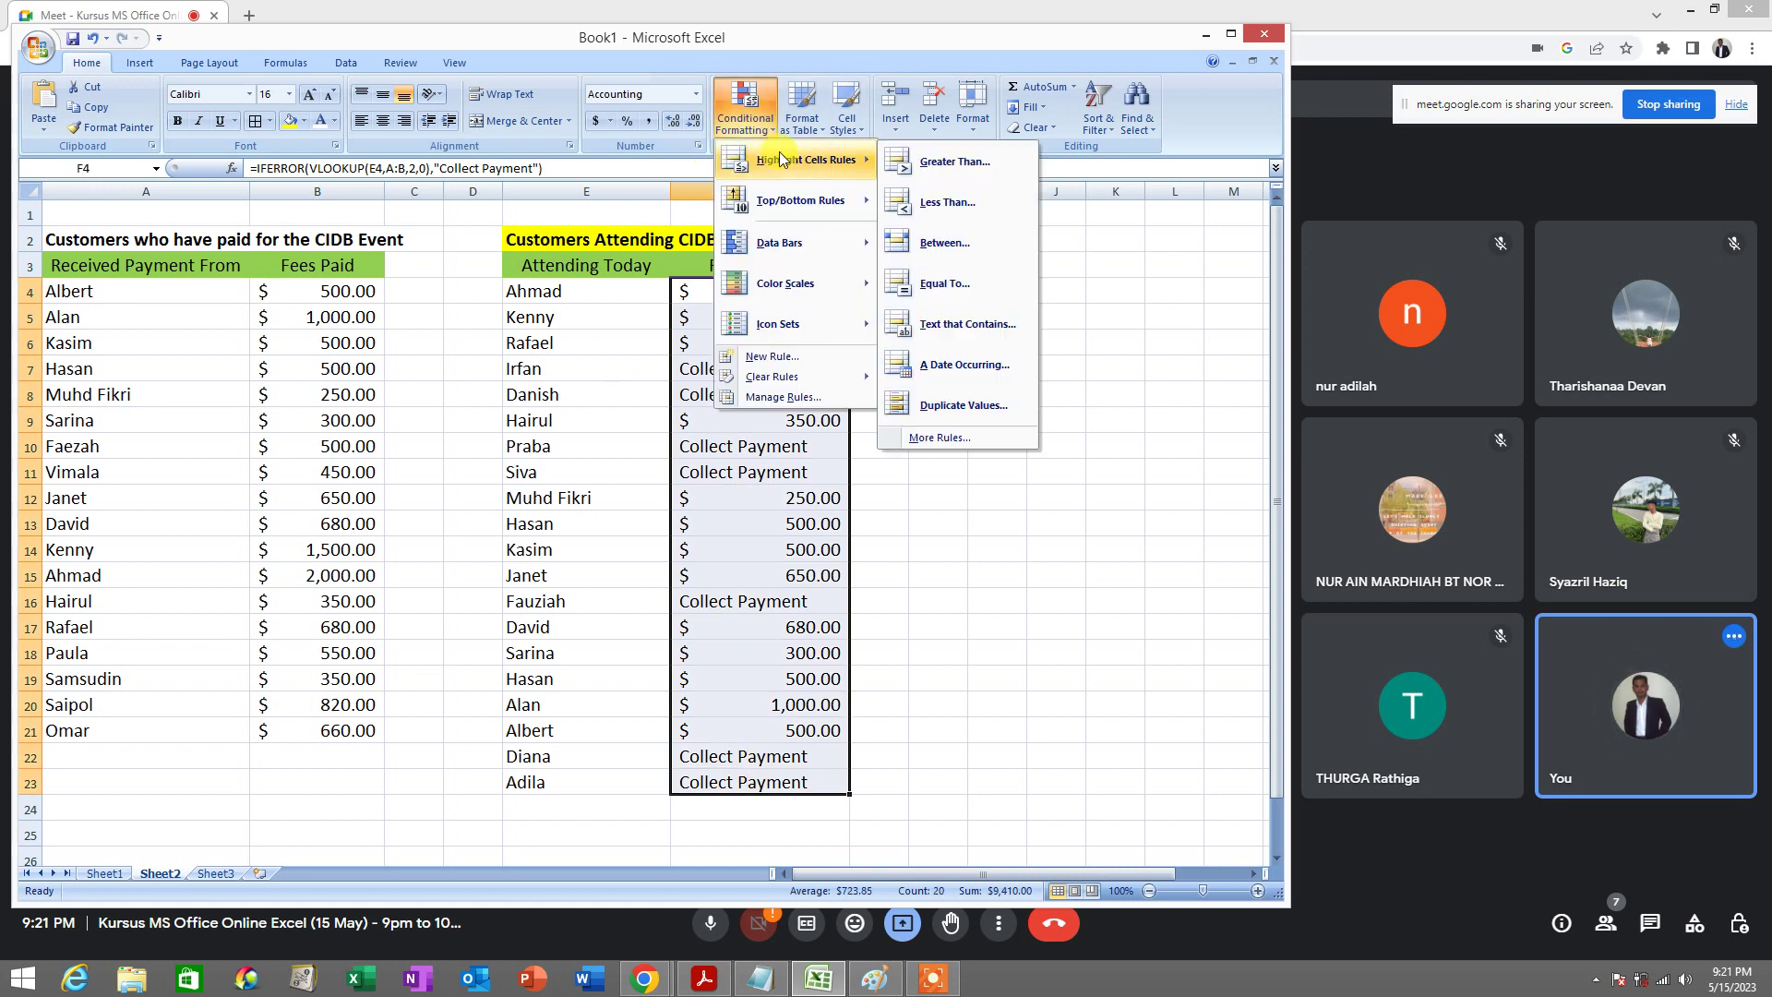
pyautogui.click(978, 286)
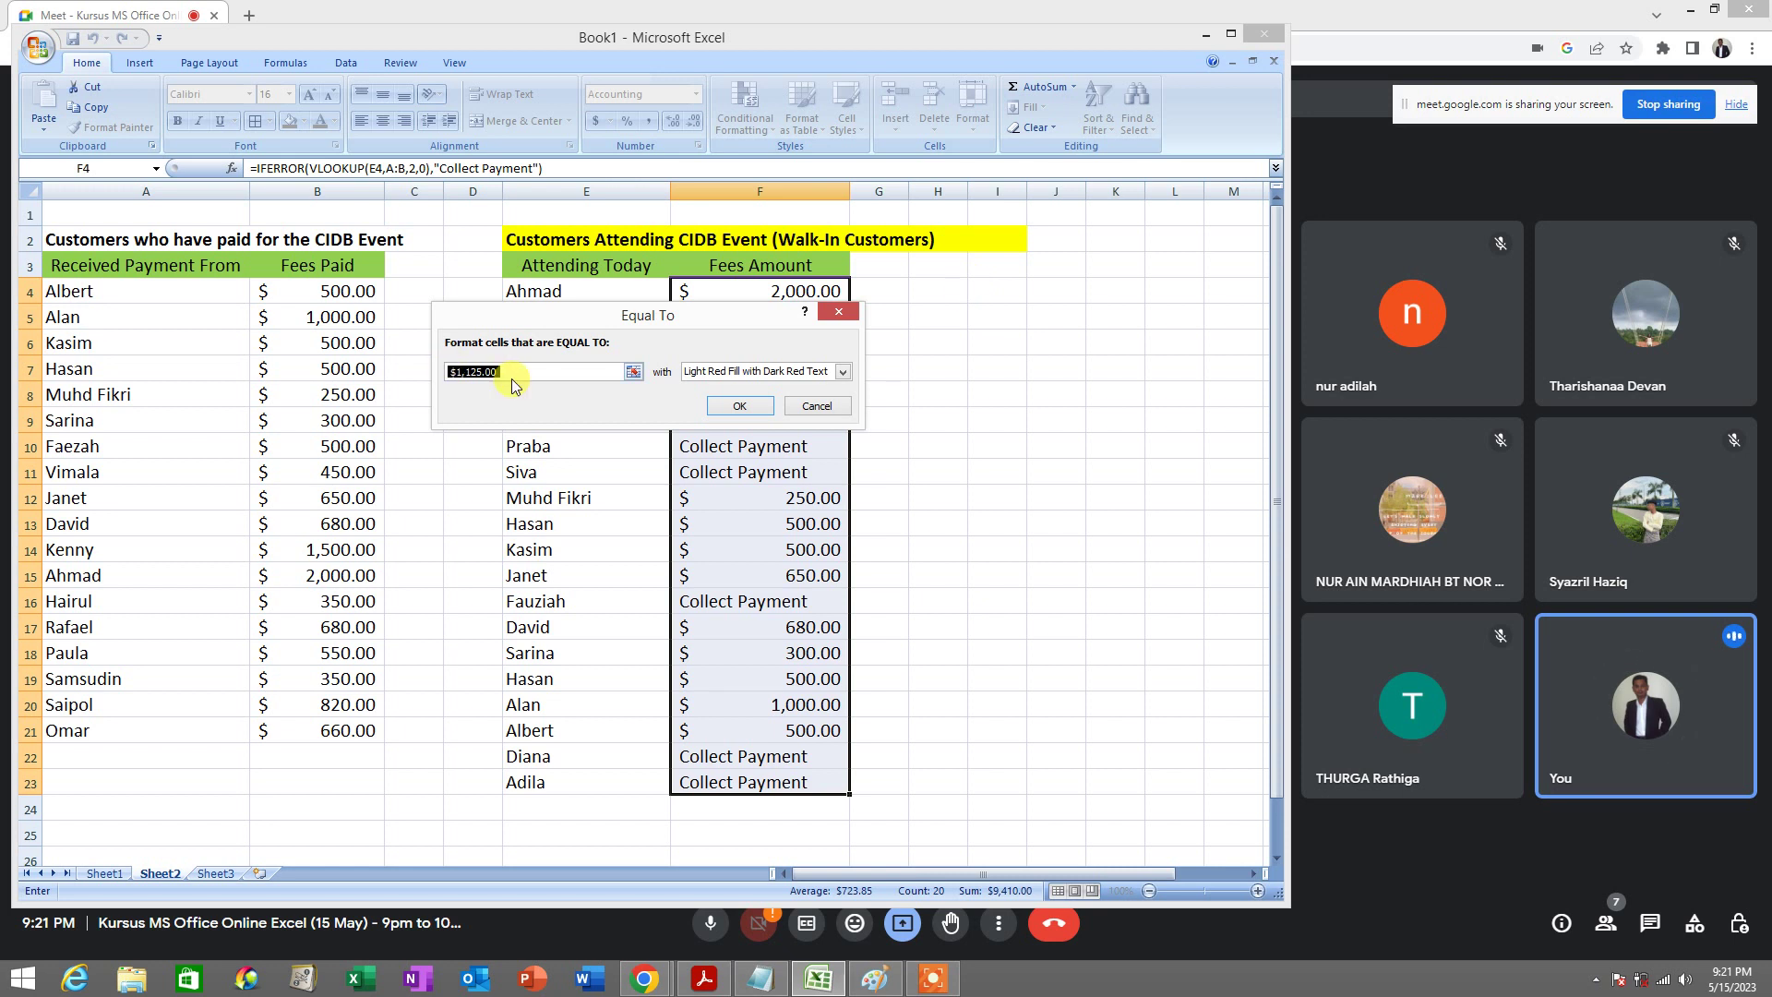
pyautogui.write('Collect')
pyautogui.click(713, 371)
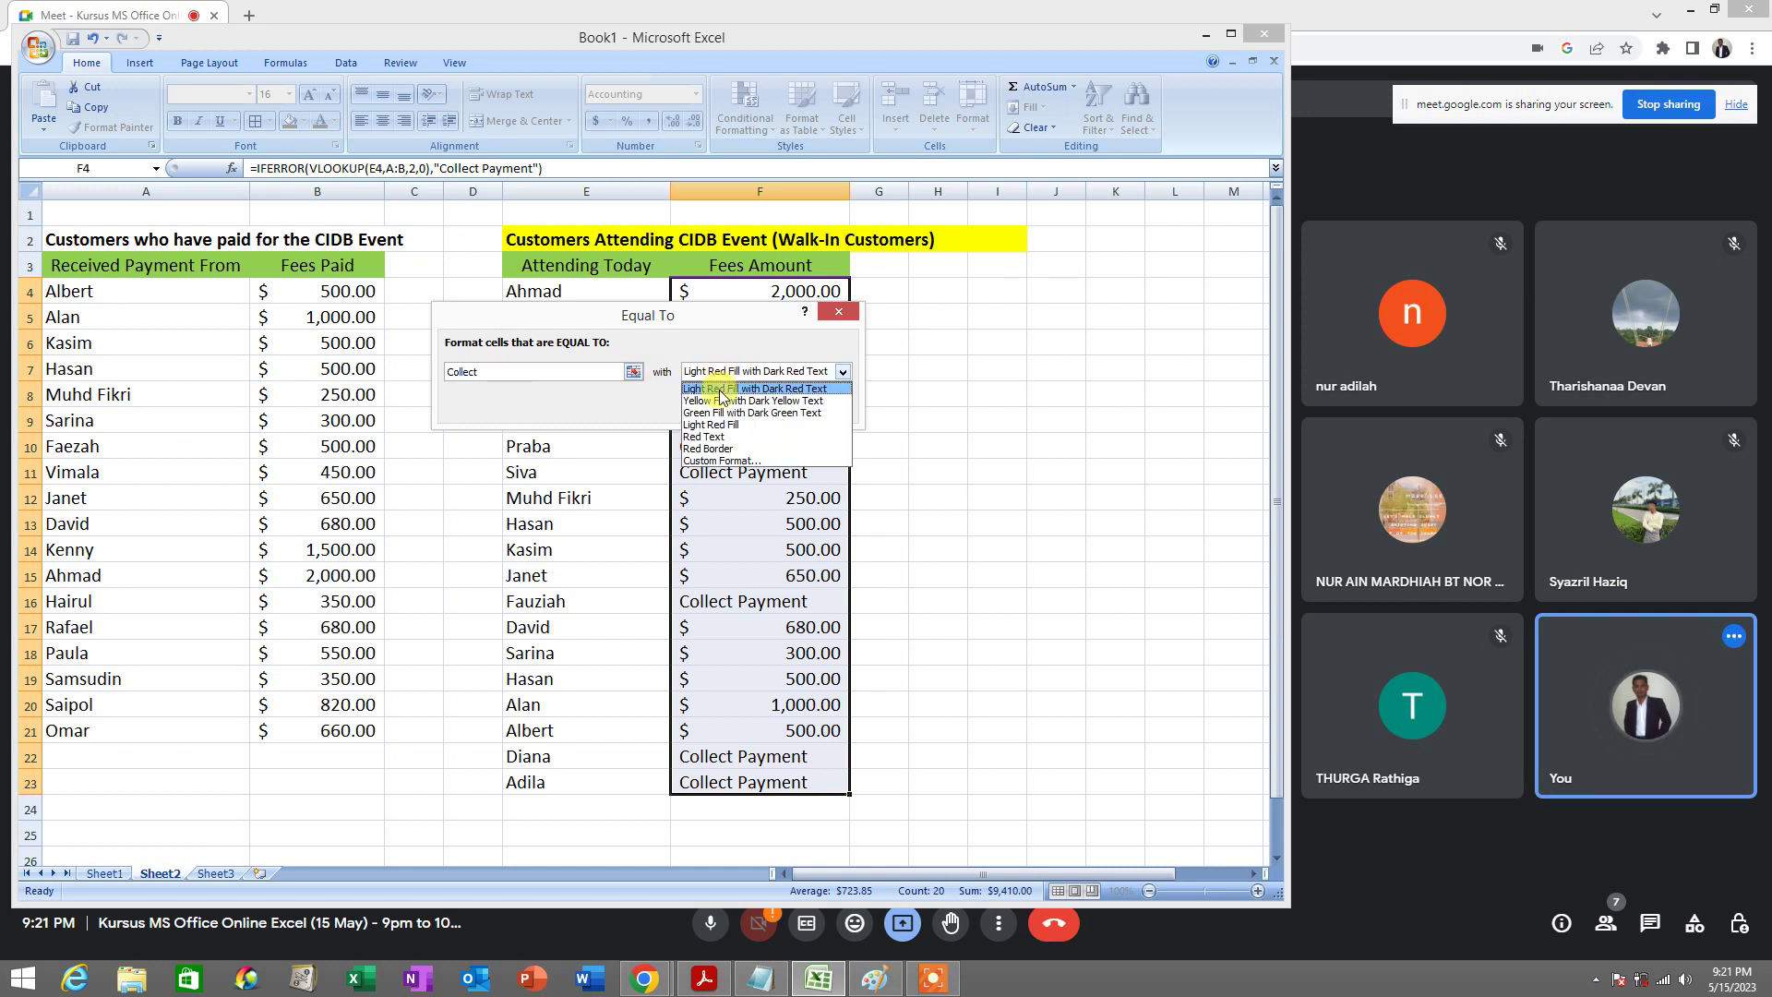
pyautogui.click(721, 389)
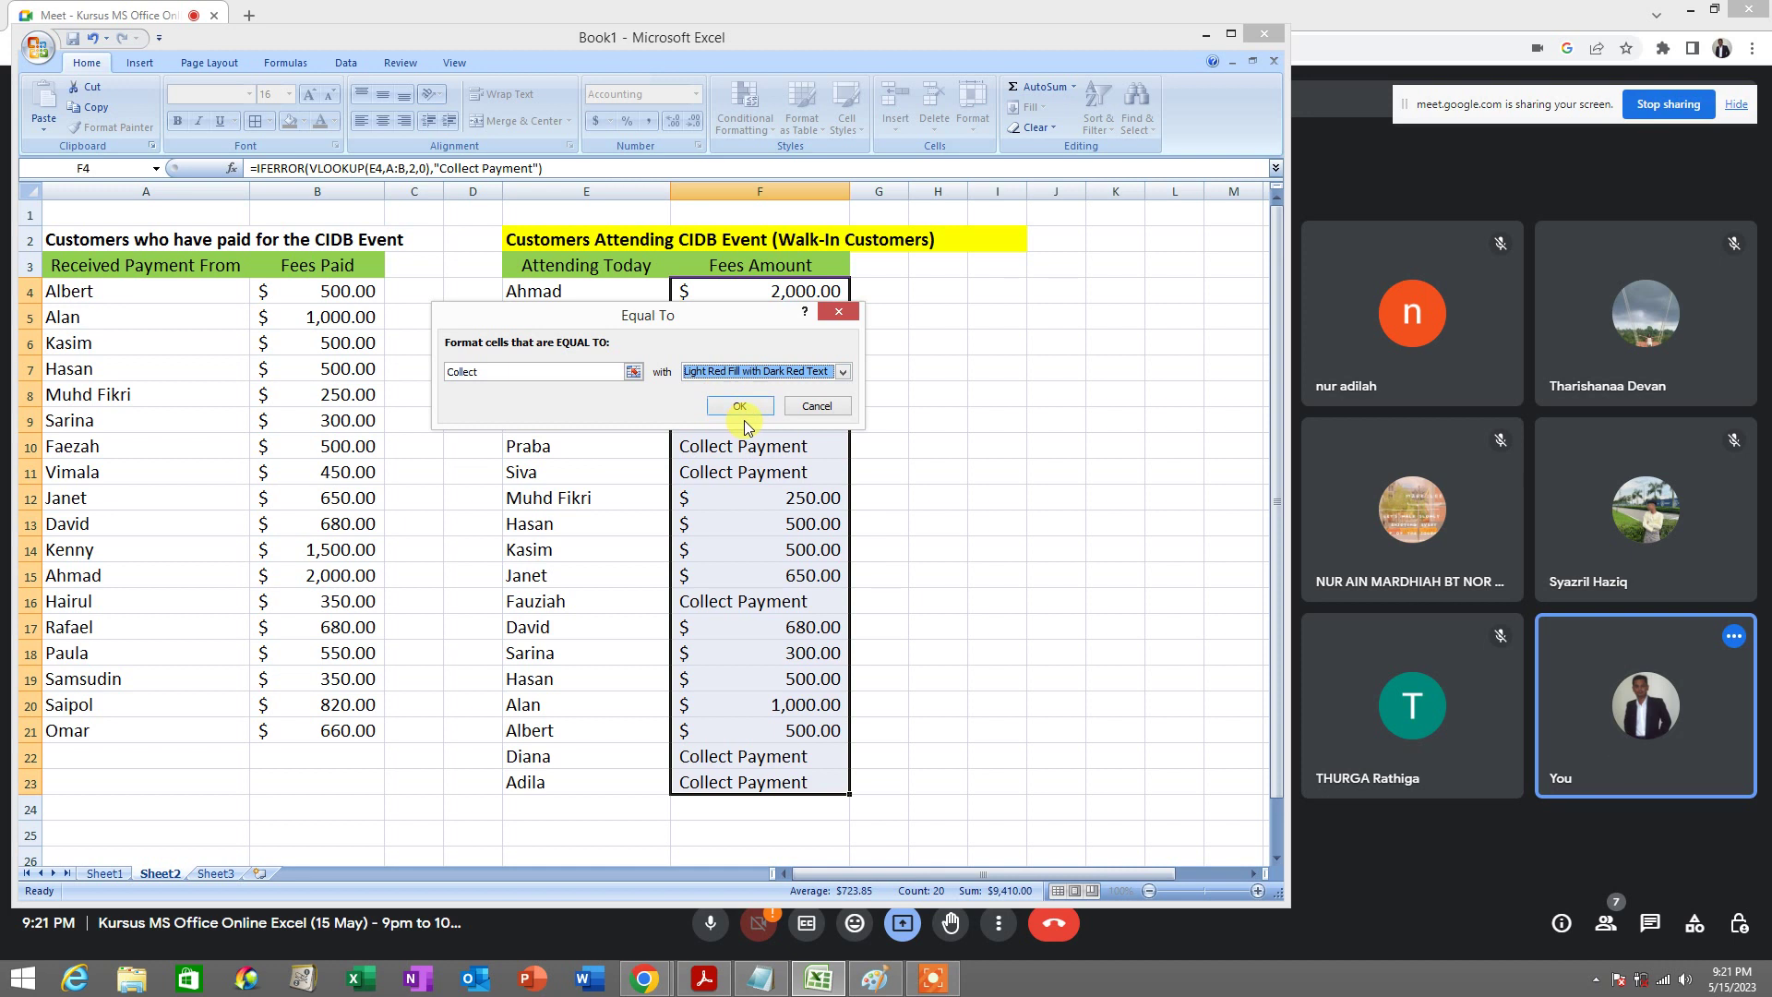
pyautogui.click(749, 410)
# Reselect F4:F23 and start a Text That Contains rule for 'Collect'
pyautogui.click(749, 409)
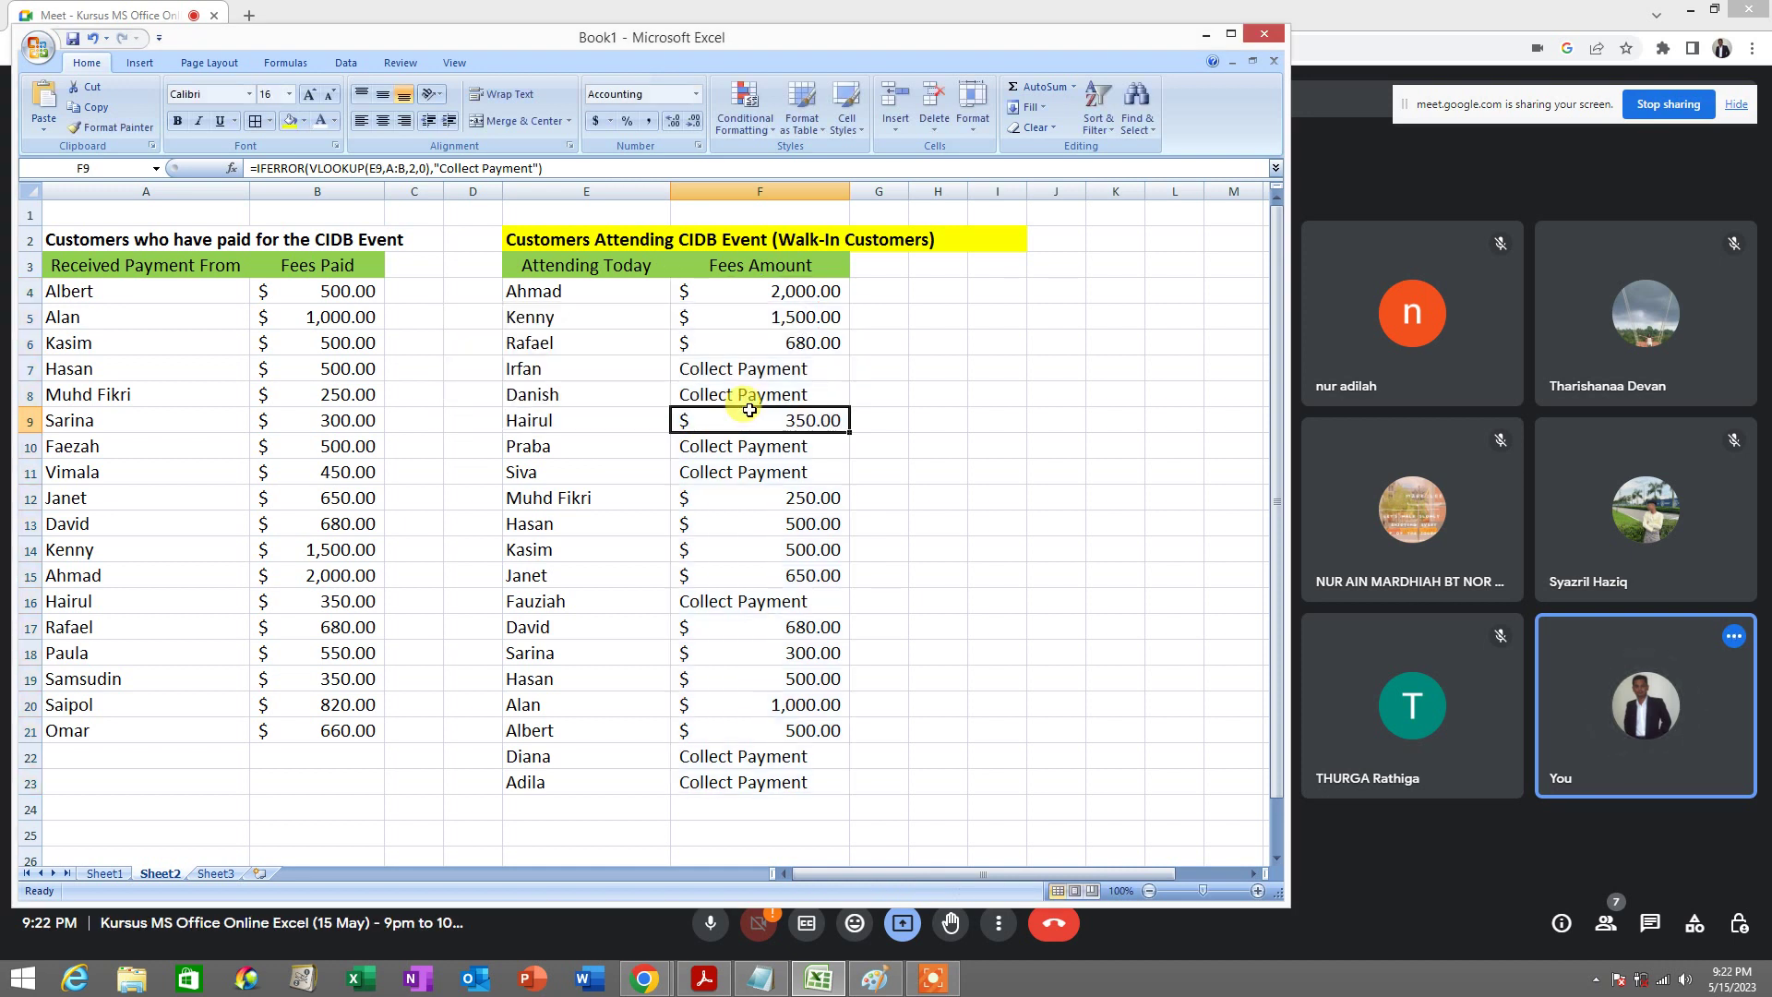
pyautogui.moveTo(776, 286); pyautogui.dragTo(773, 780)
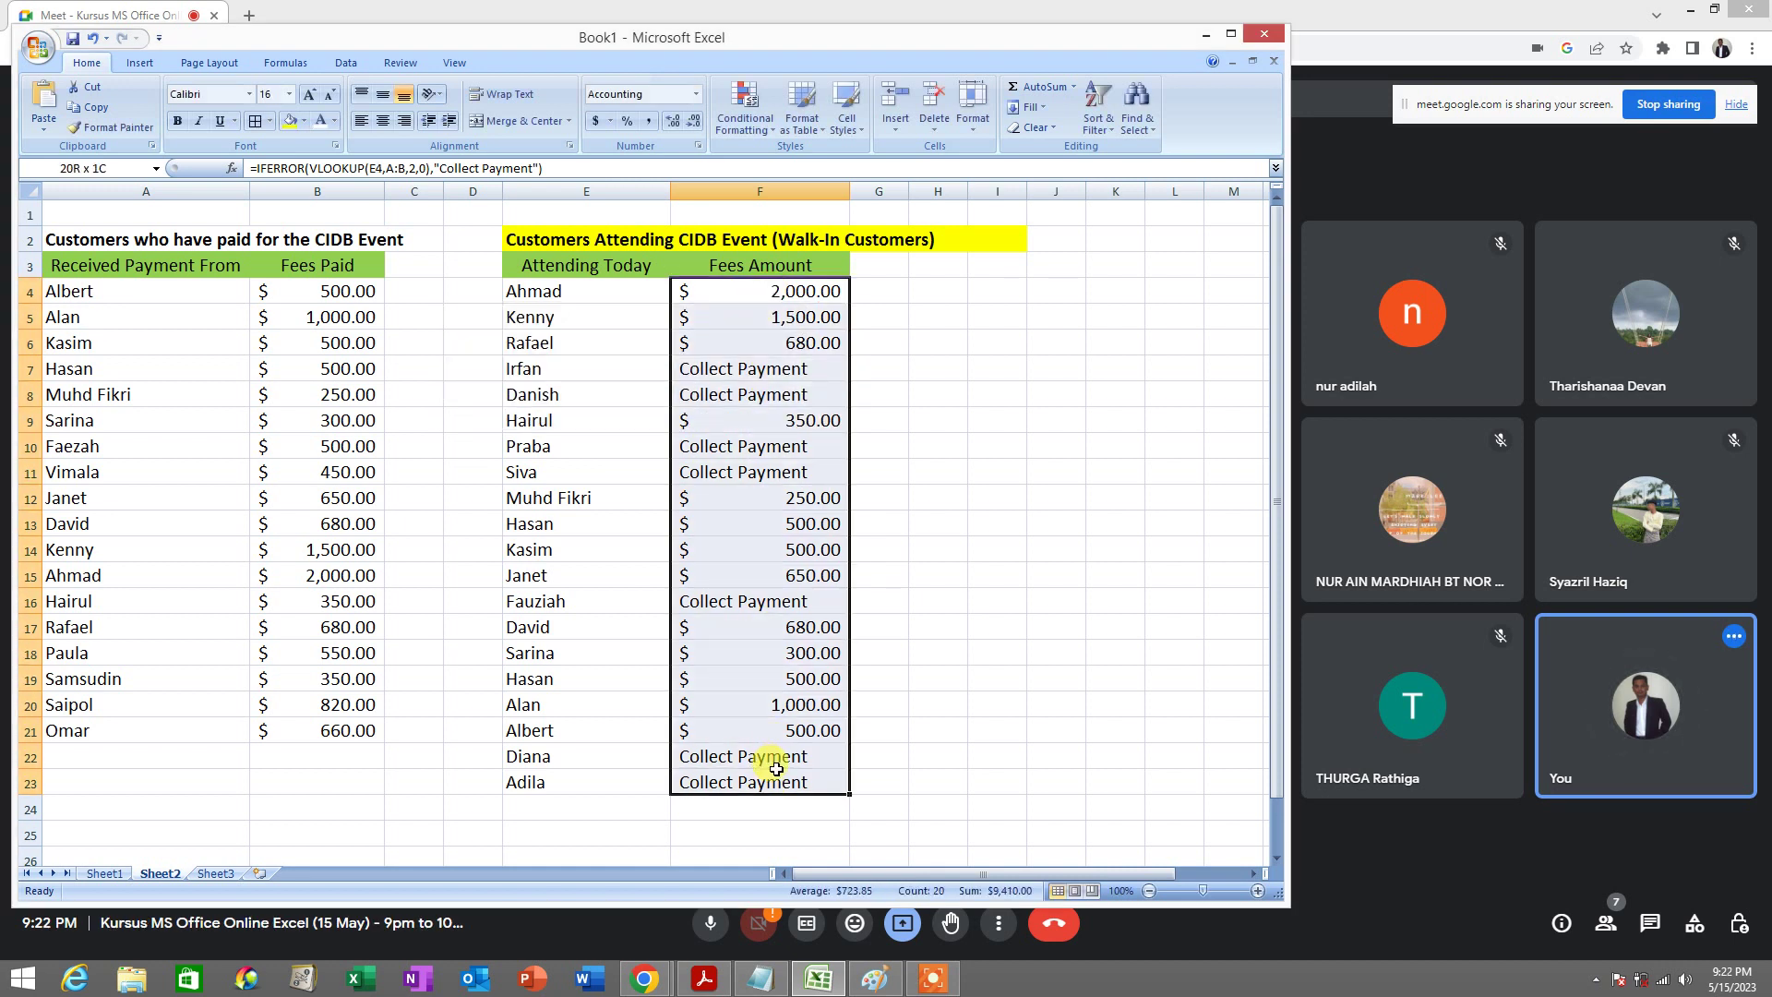
pyautogui.click(745, 120)
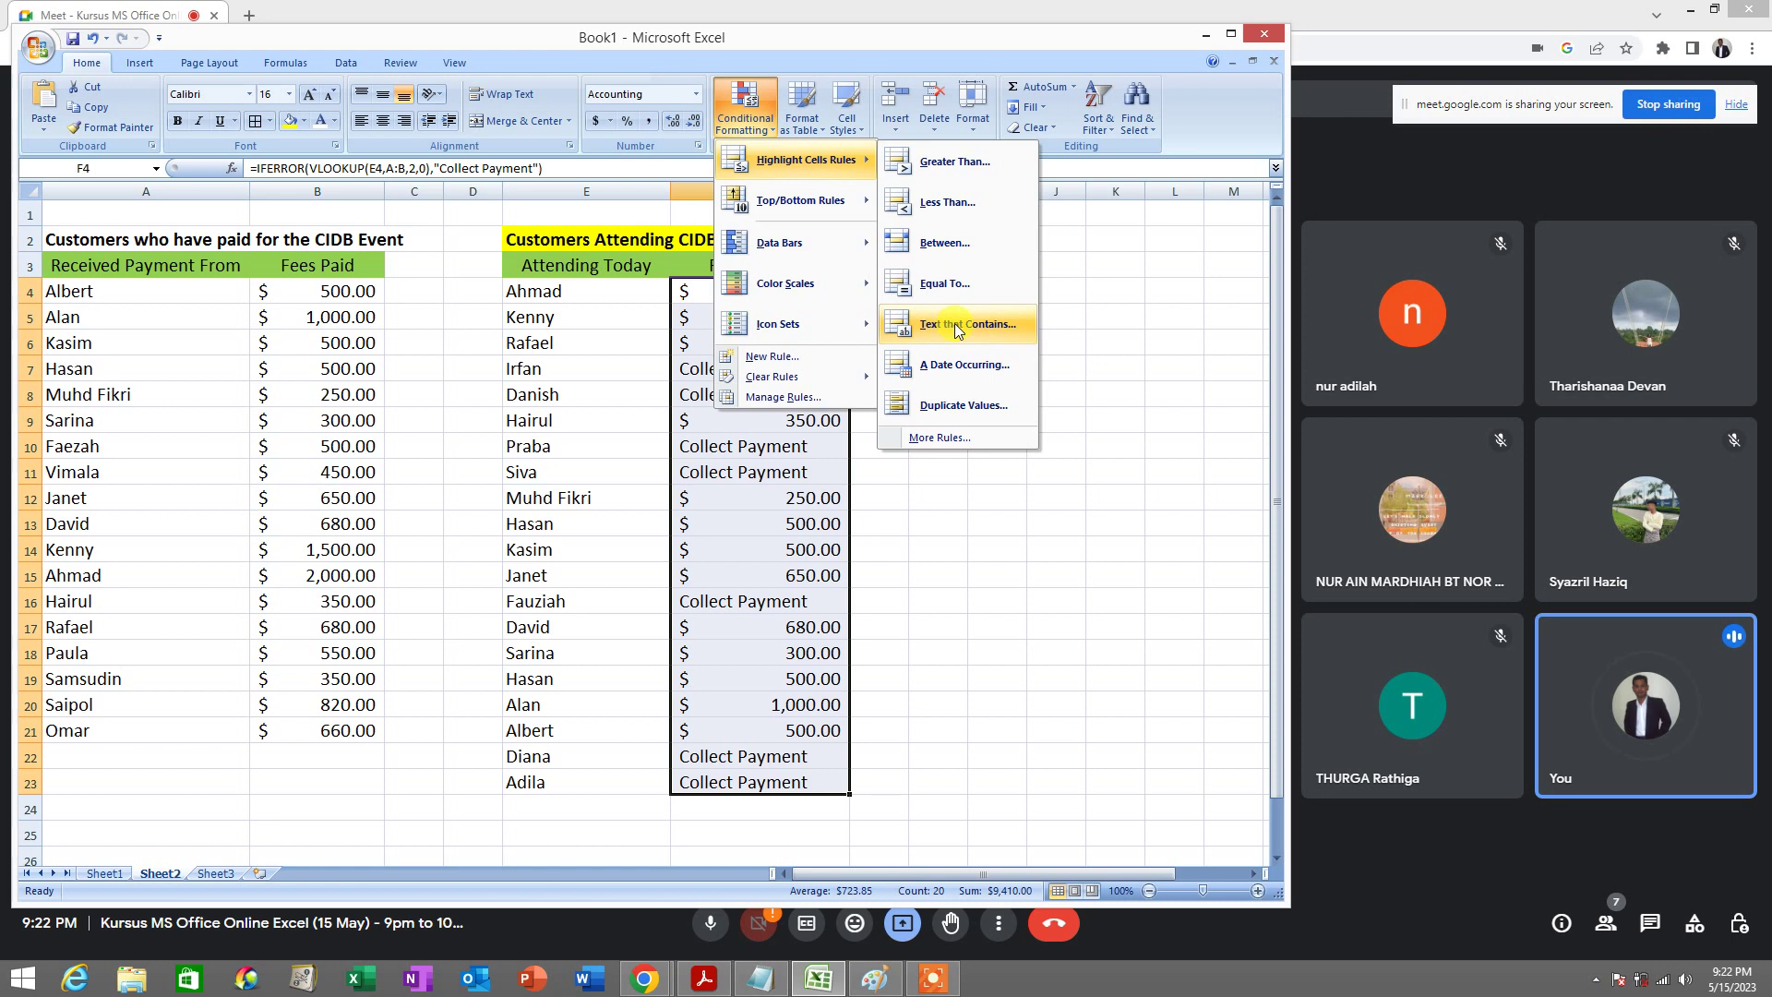
pyautogui.click(955, 323)
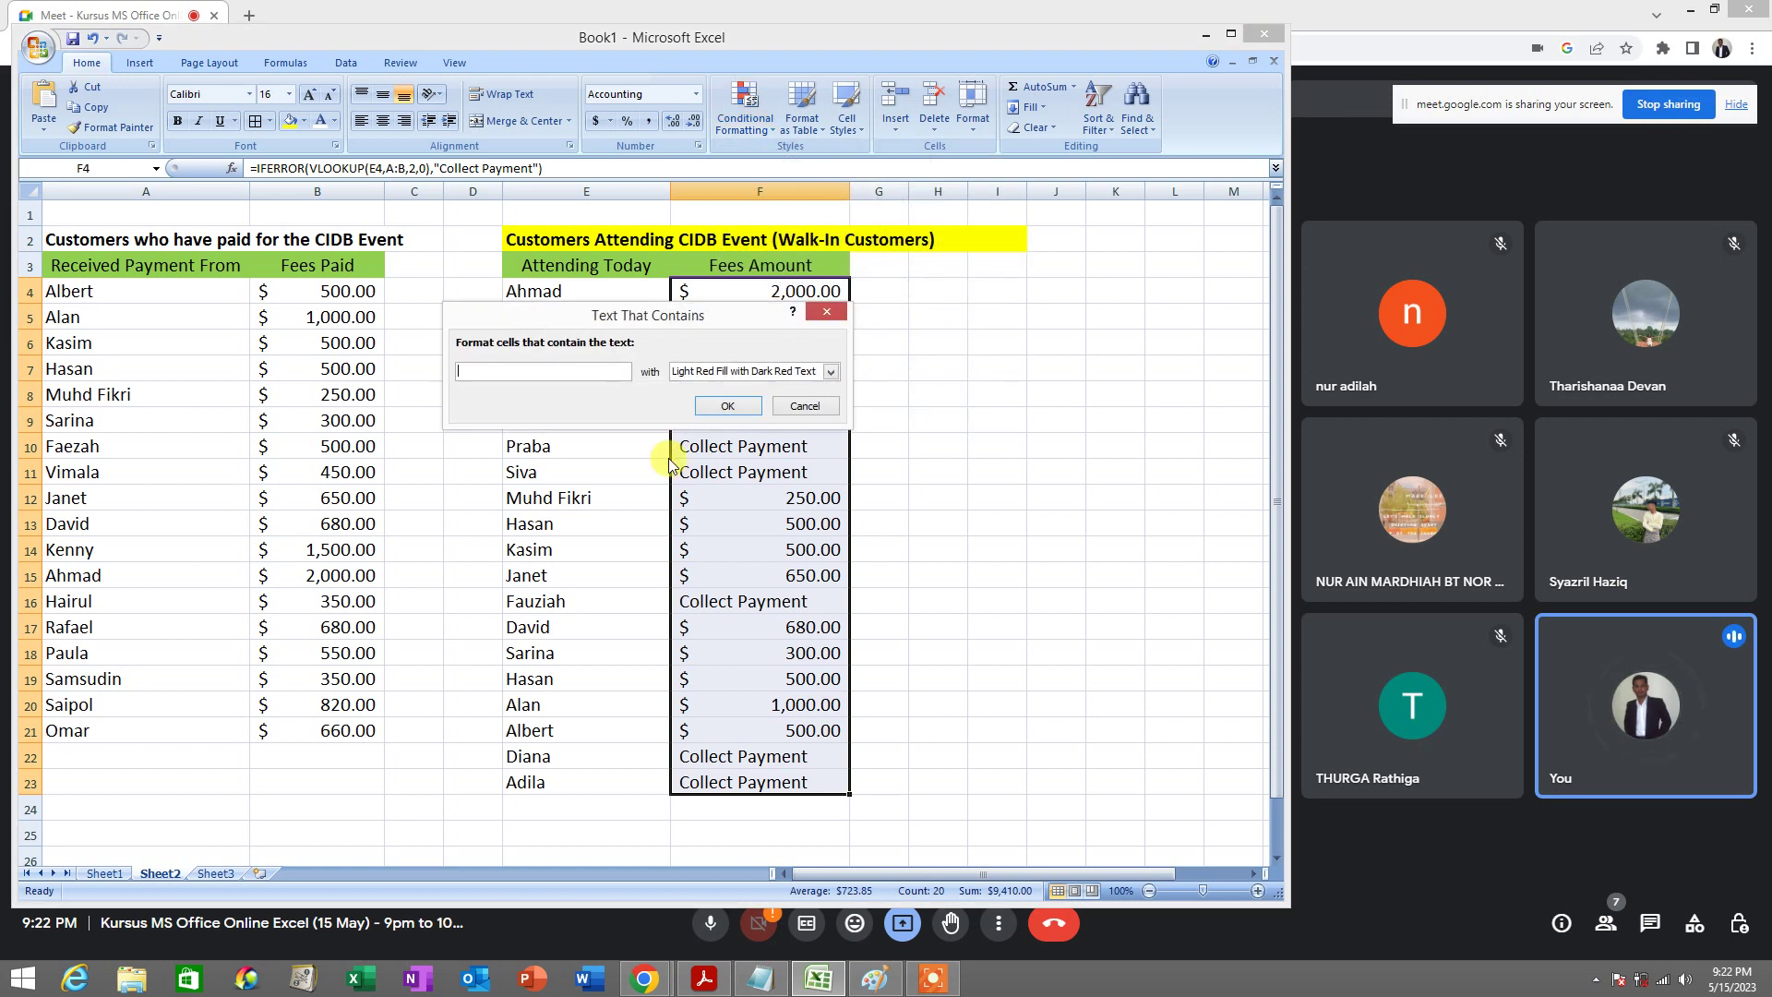
pyautogui.write('Collect')
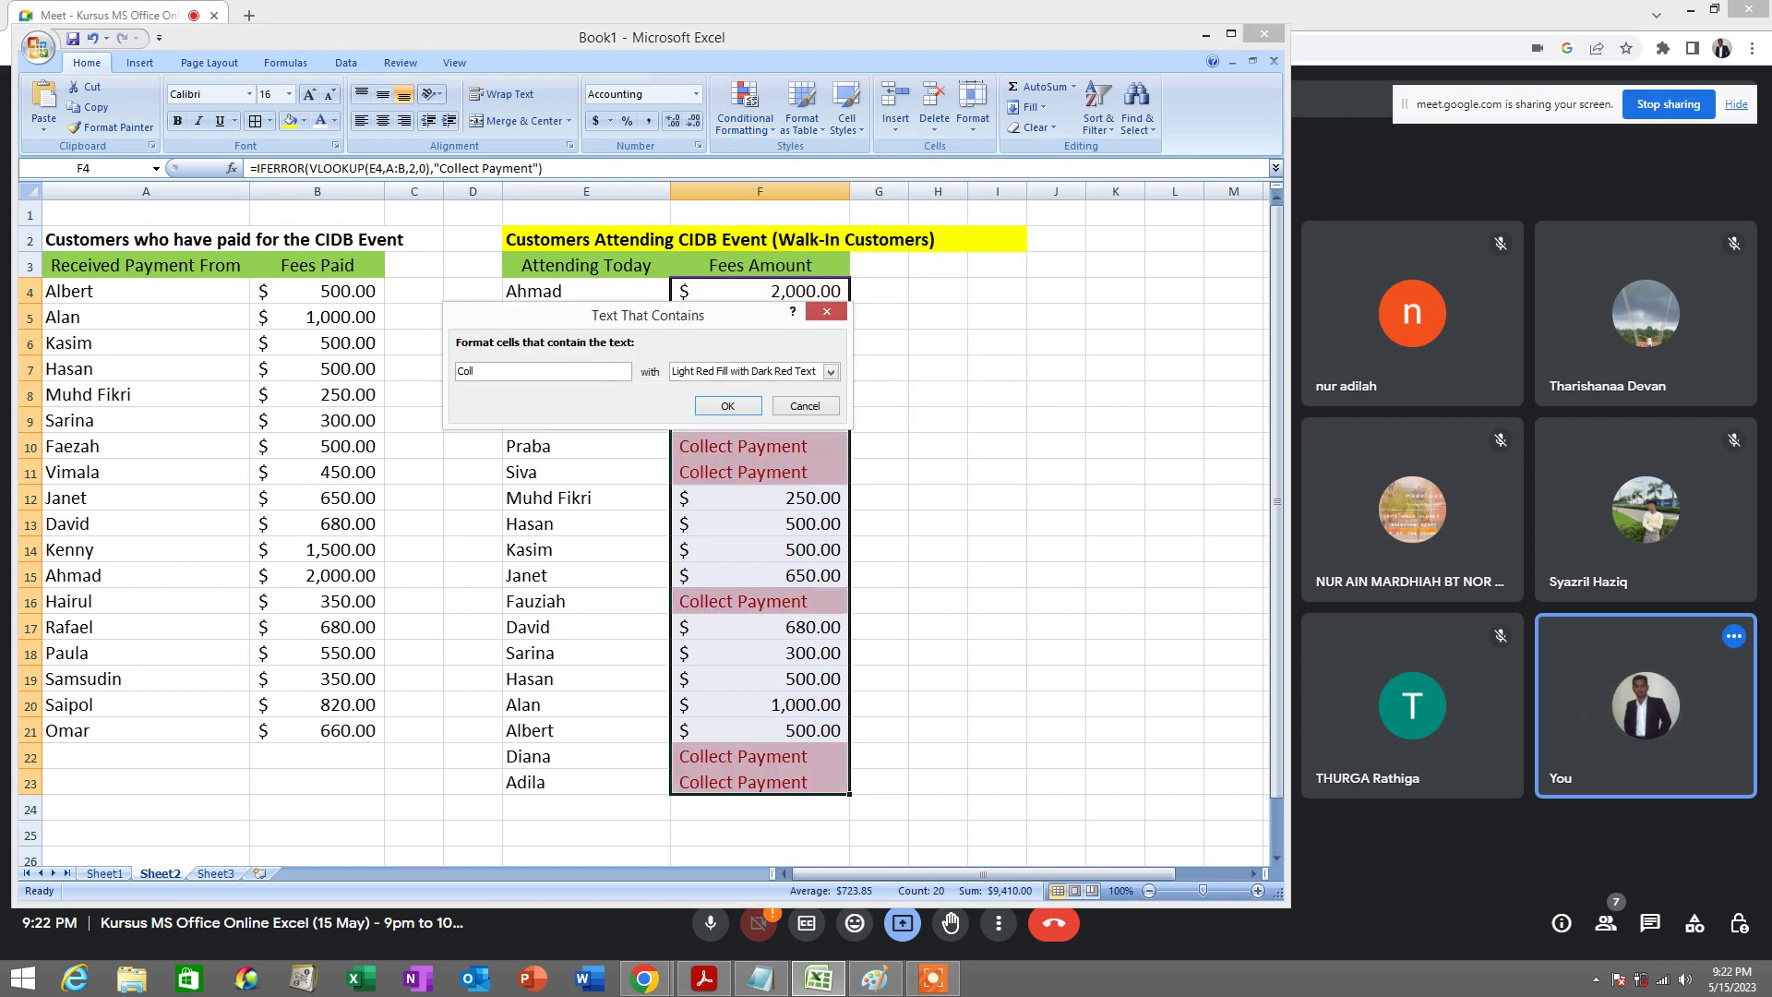
# Preview the yellow, green, light red, red text and red border highlight styles
pyautogui.click(716, 371)
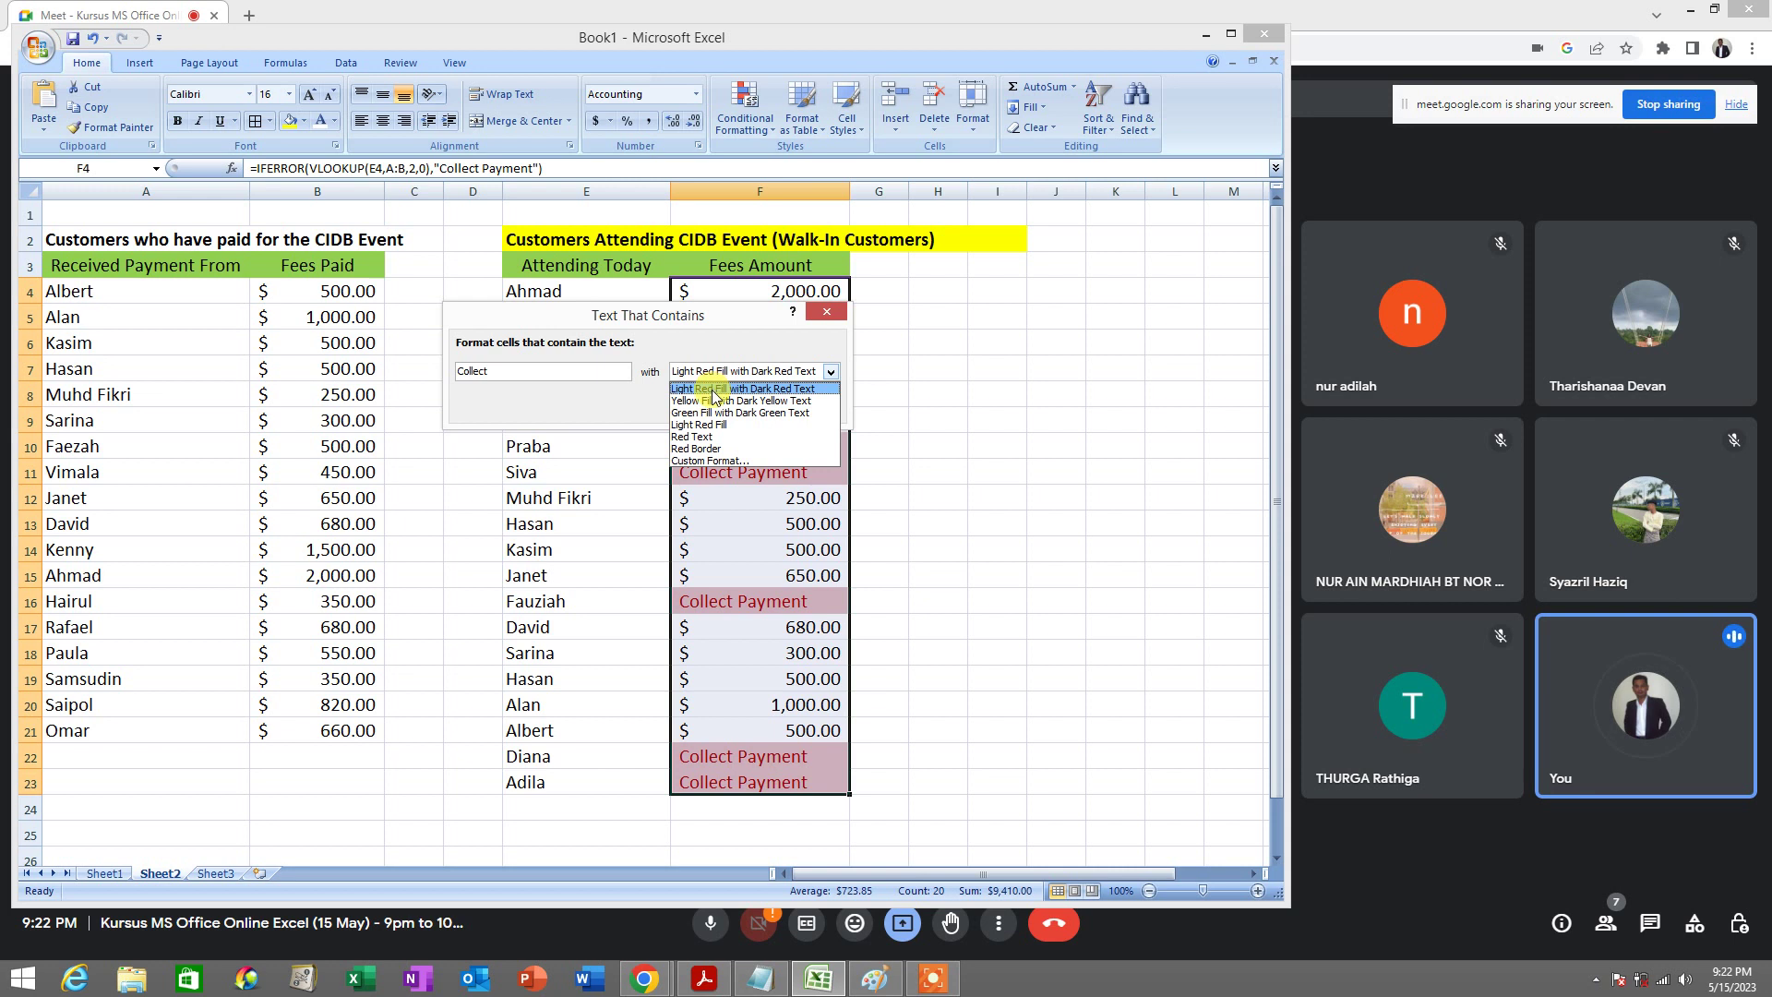
pyautogui.click(711, 400)
pyautogui.click(720, 371)
pyautogui.click(729, 413)
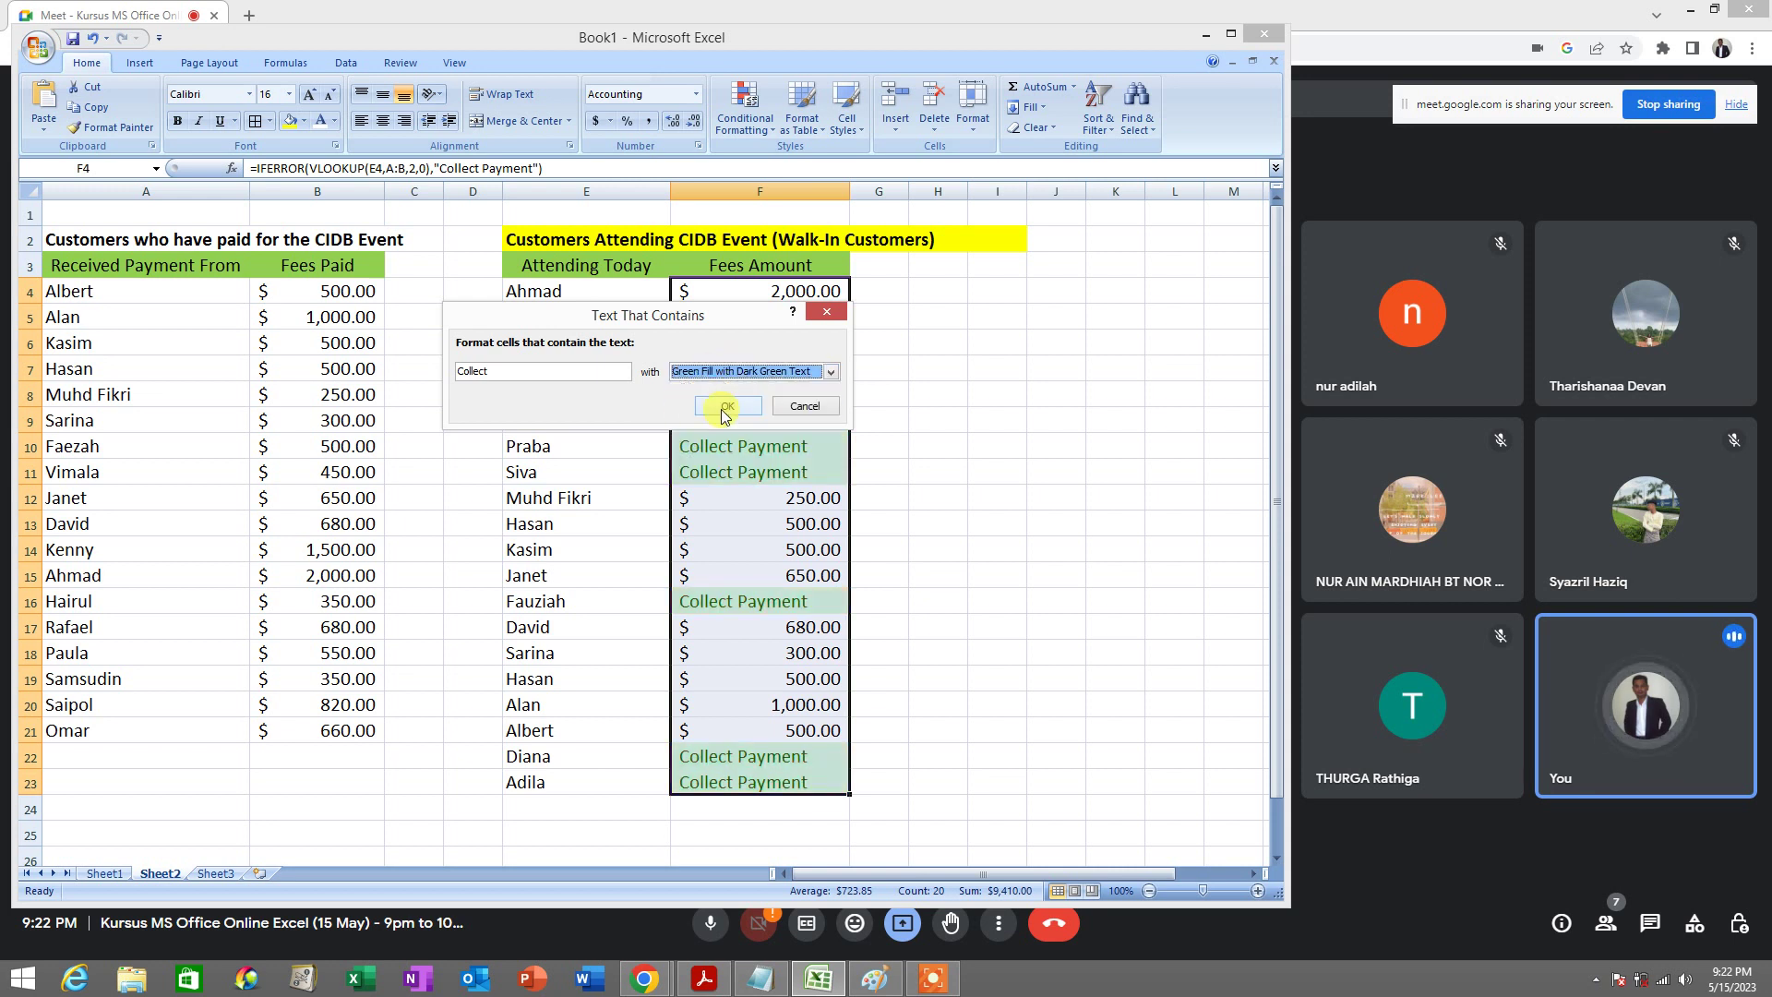
pyautogui.click(739, 372)
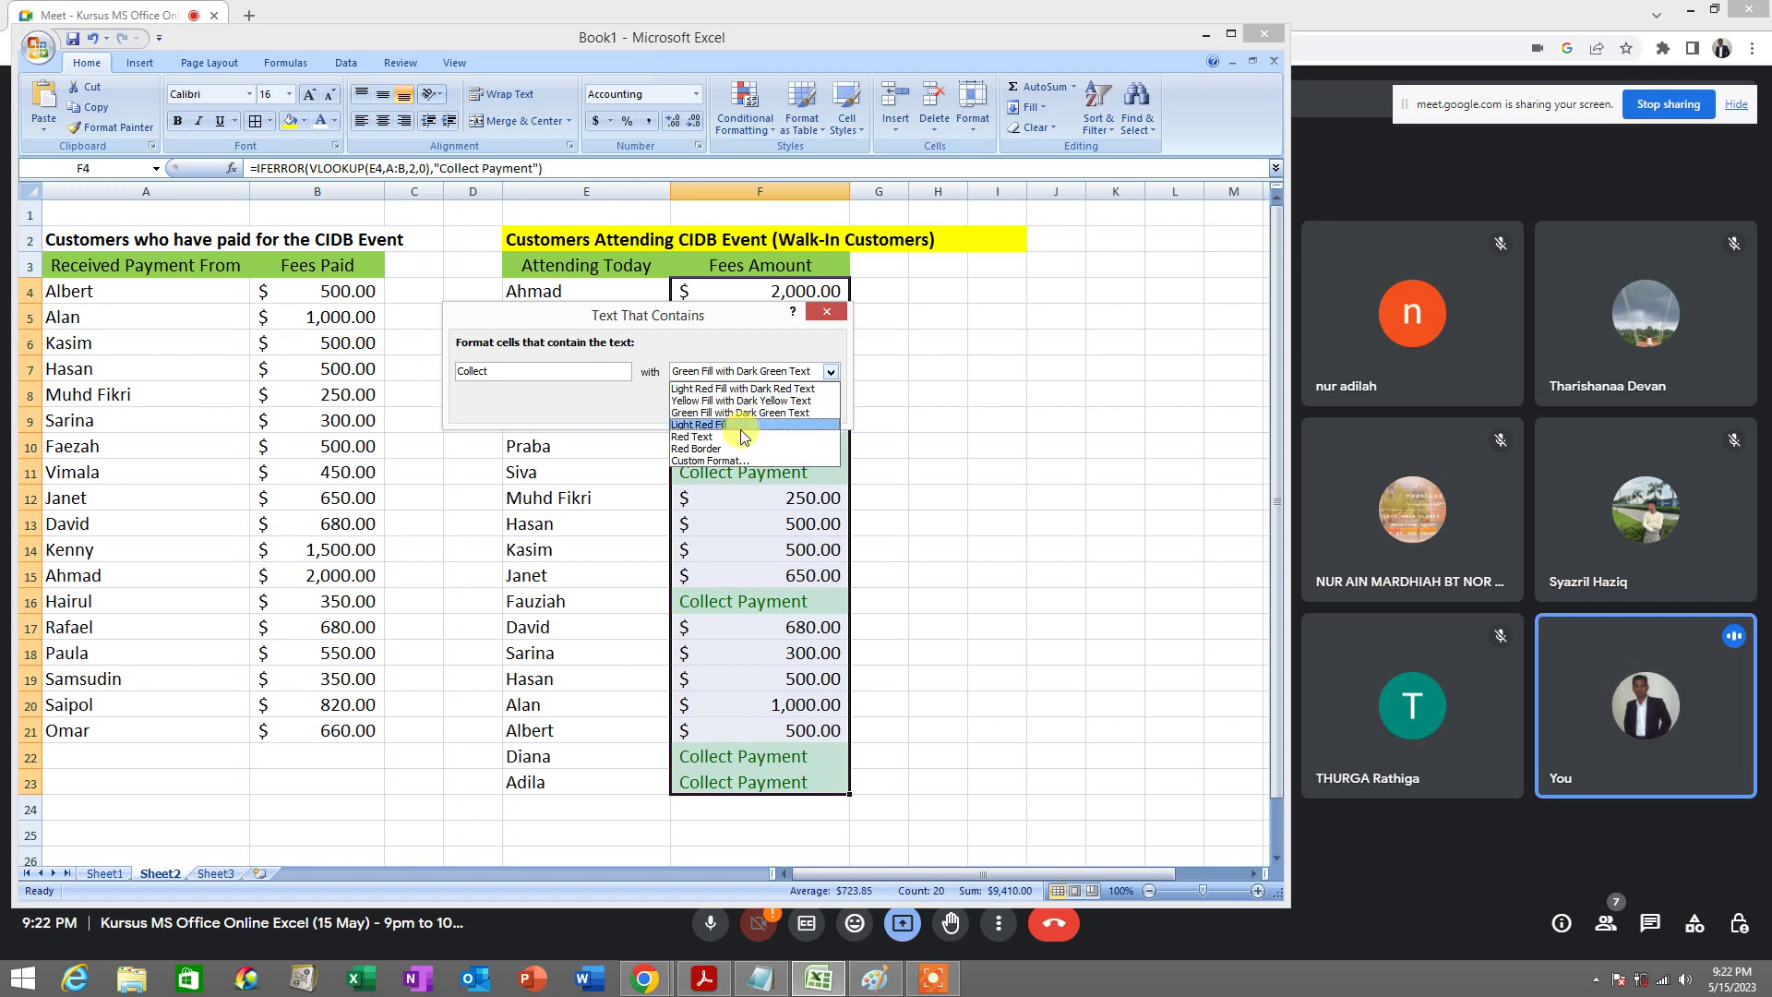
pyautogui.click(741, 426)
pyautogui.click(752, 373)
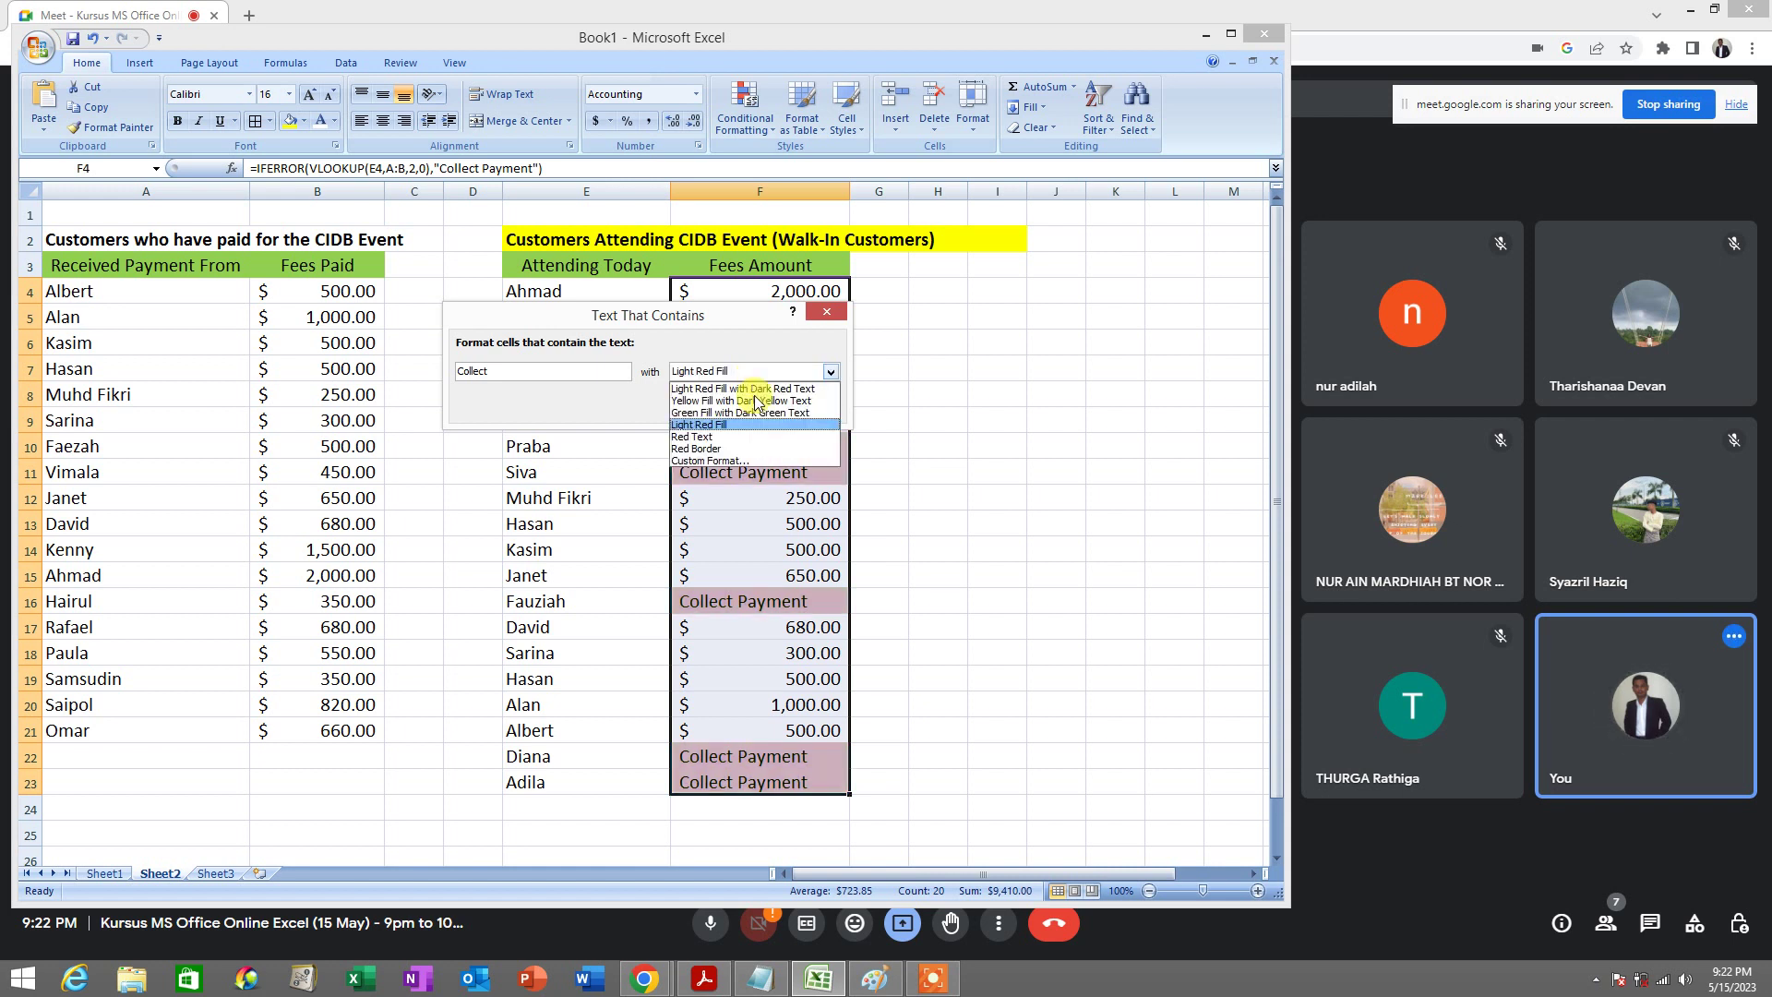
pyautogui.click(752, 437)
pyautogui.click(751, 373)
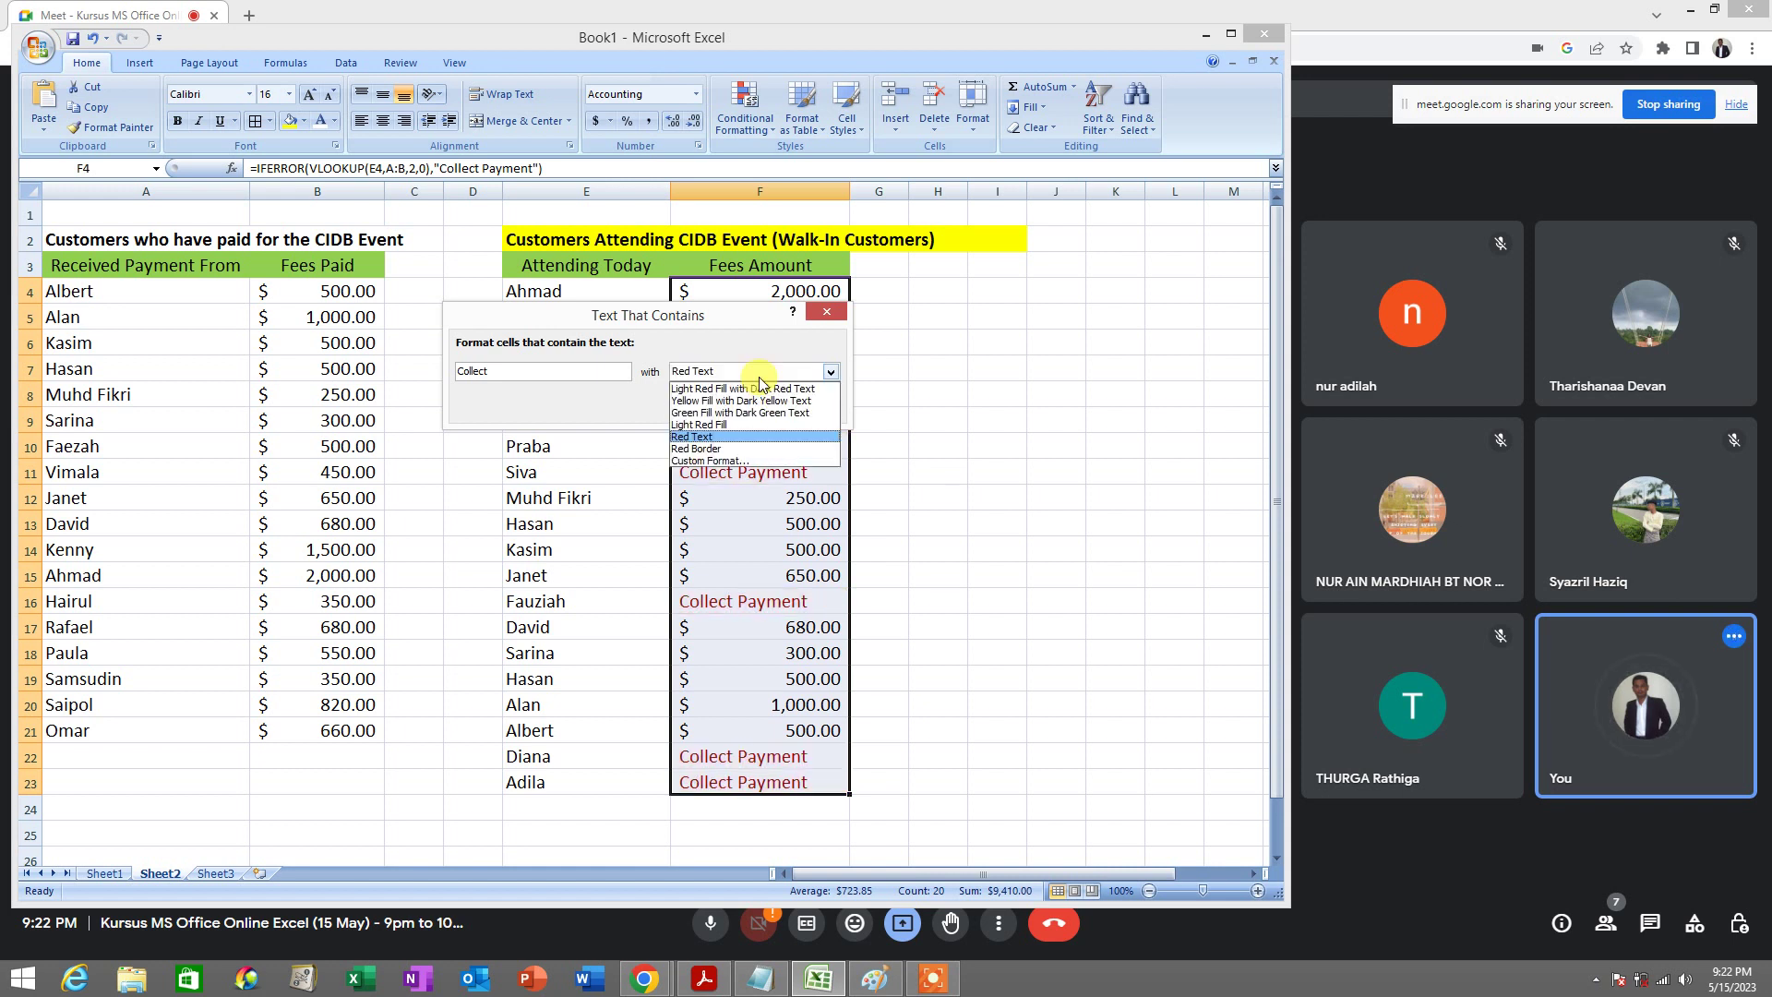
pyautogui.click(753, 448)
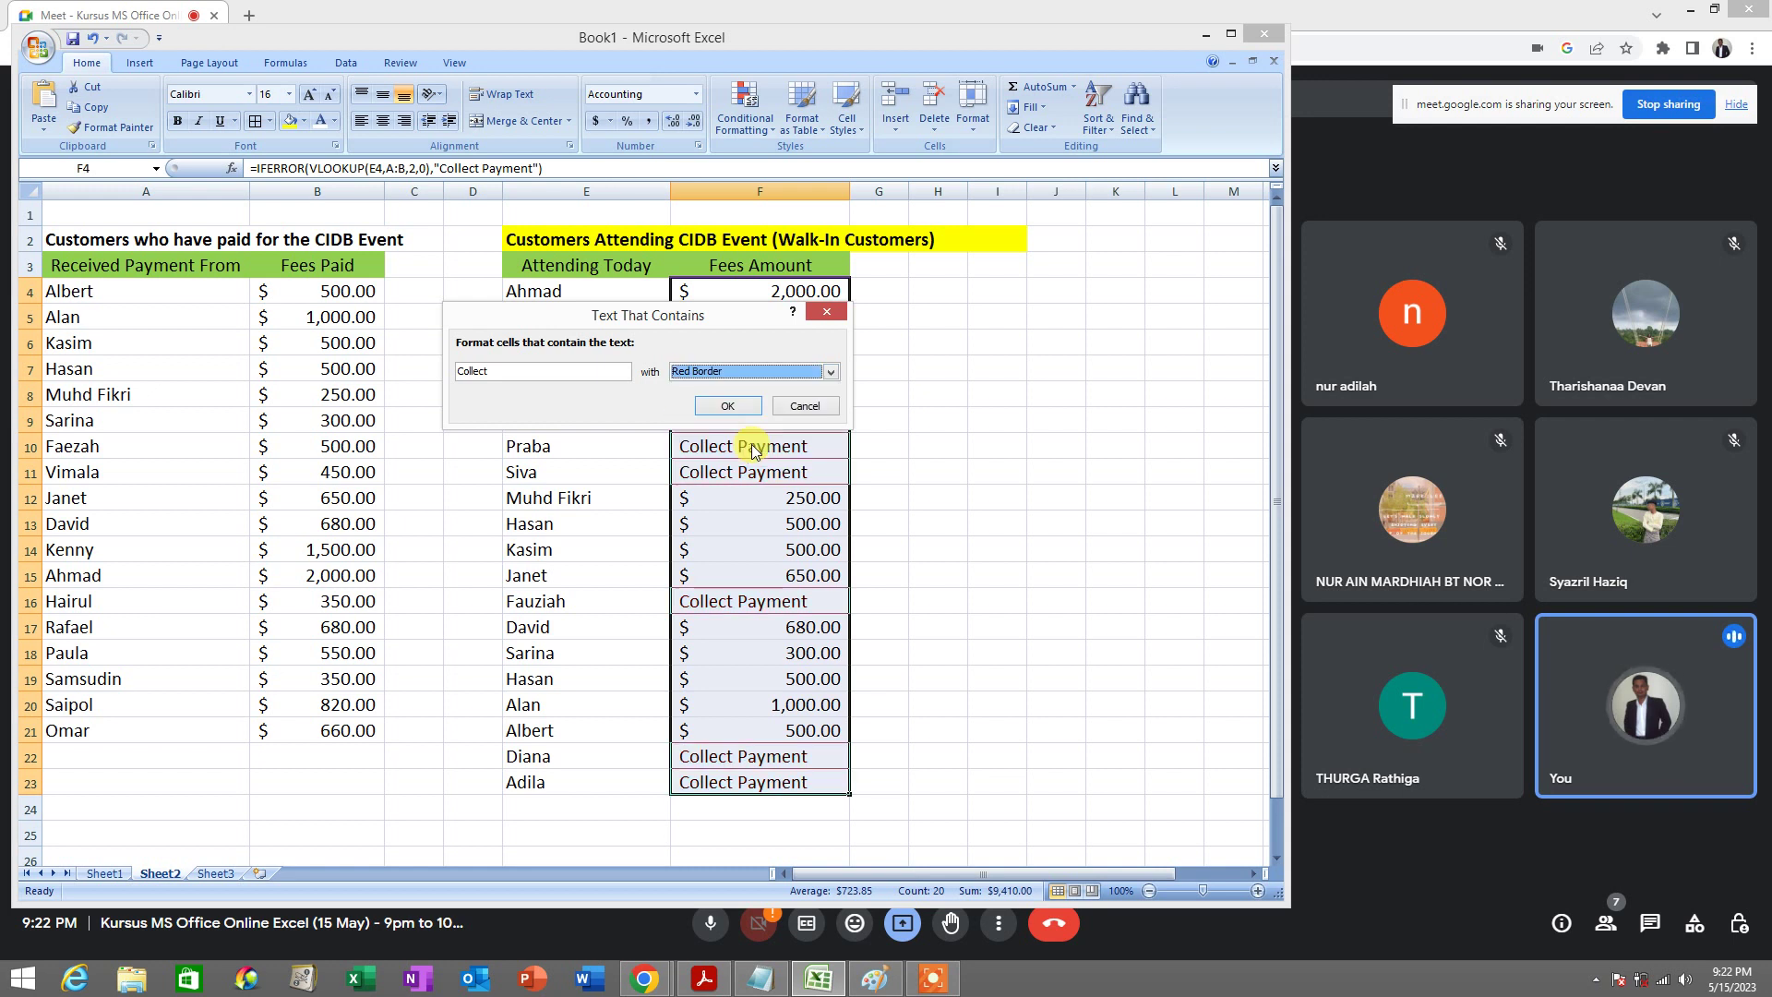
pyautogui.click(756, 369)
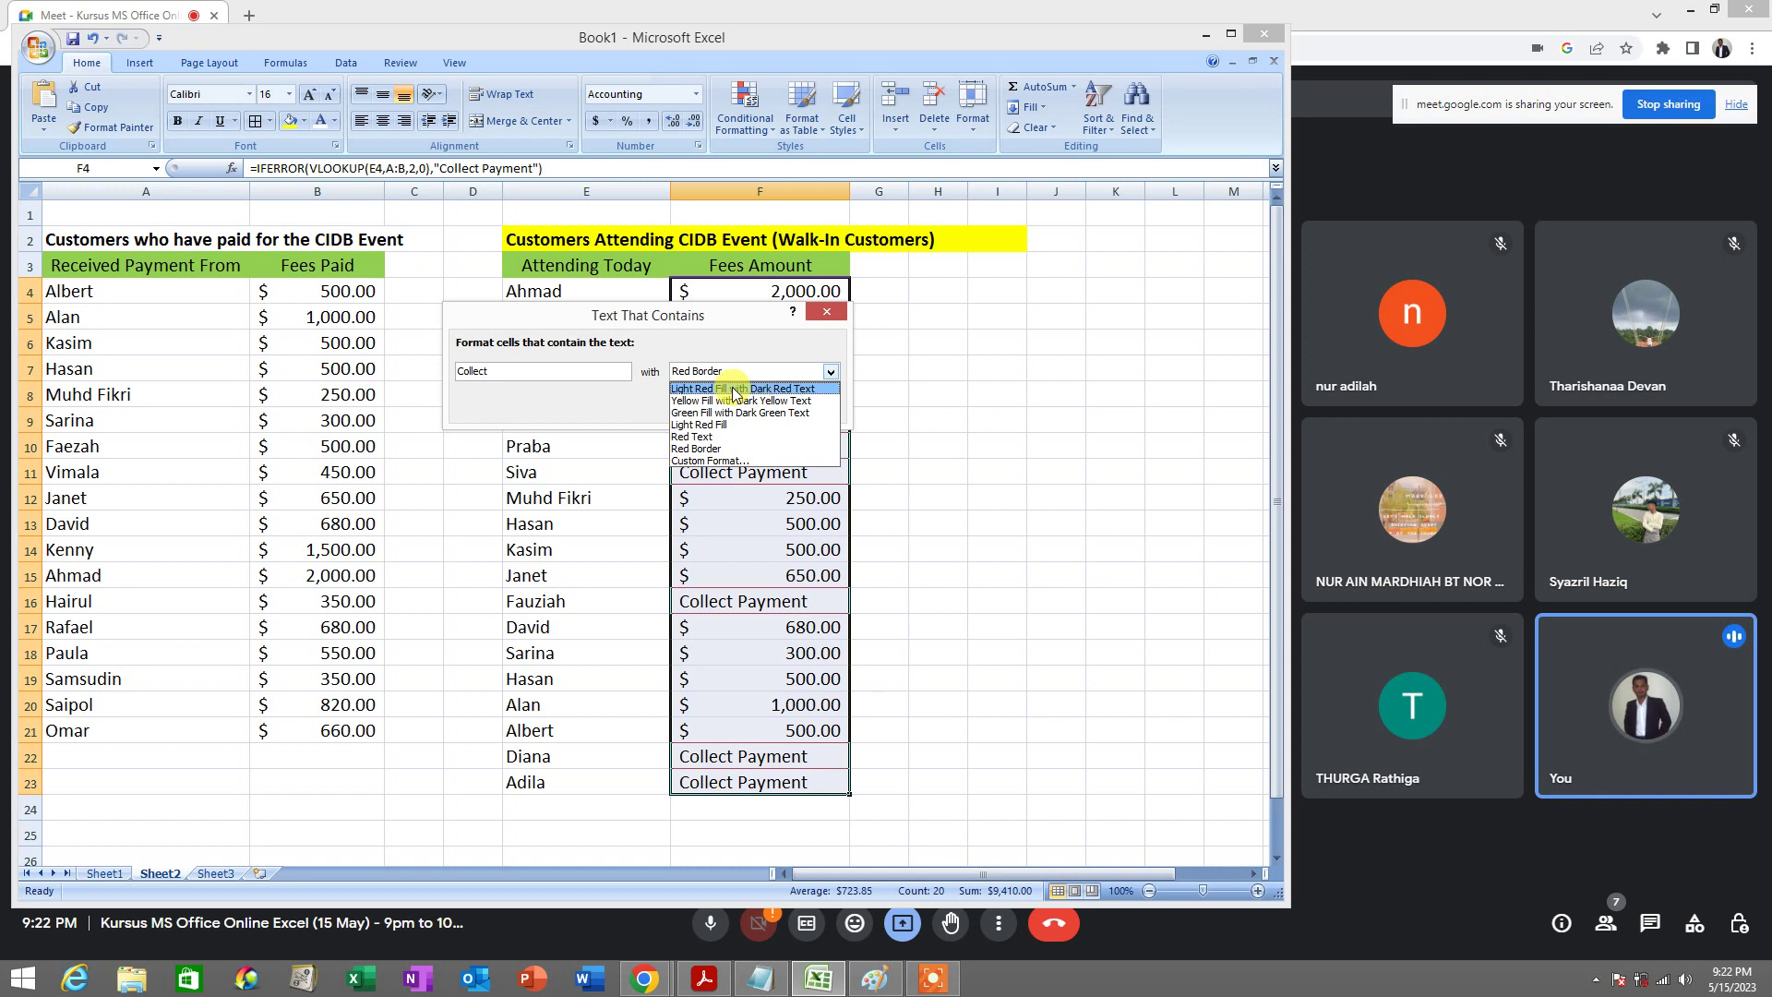
# Apply the rule with Light Red Fill and Dark Red Text, then select highlighted F7:F8
pyautogui.click(754, 391)
pyautogui.click(756, 370)
pyautogui.click(755, 372)
pyautogui.click(755, 372)
pyautogui.click(755, 372)
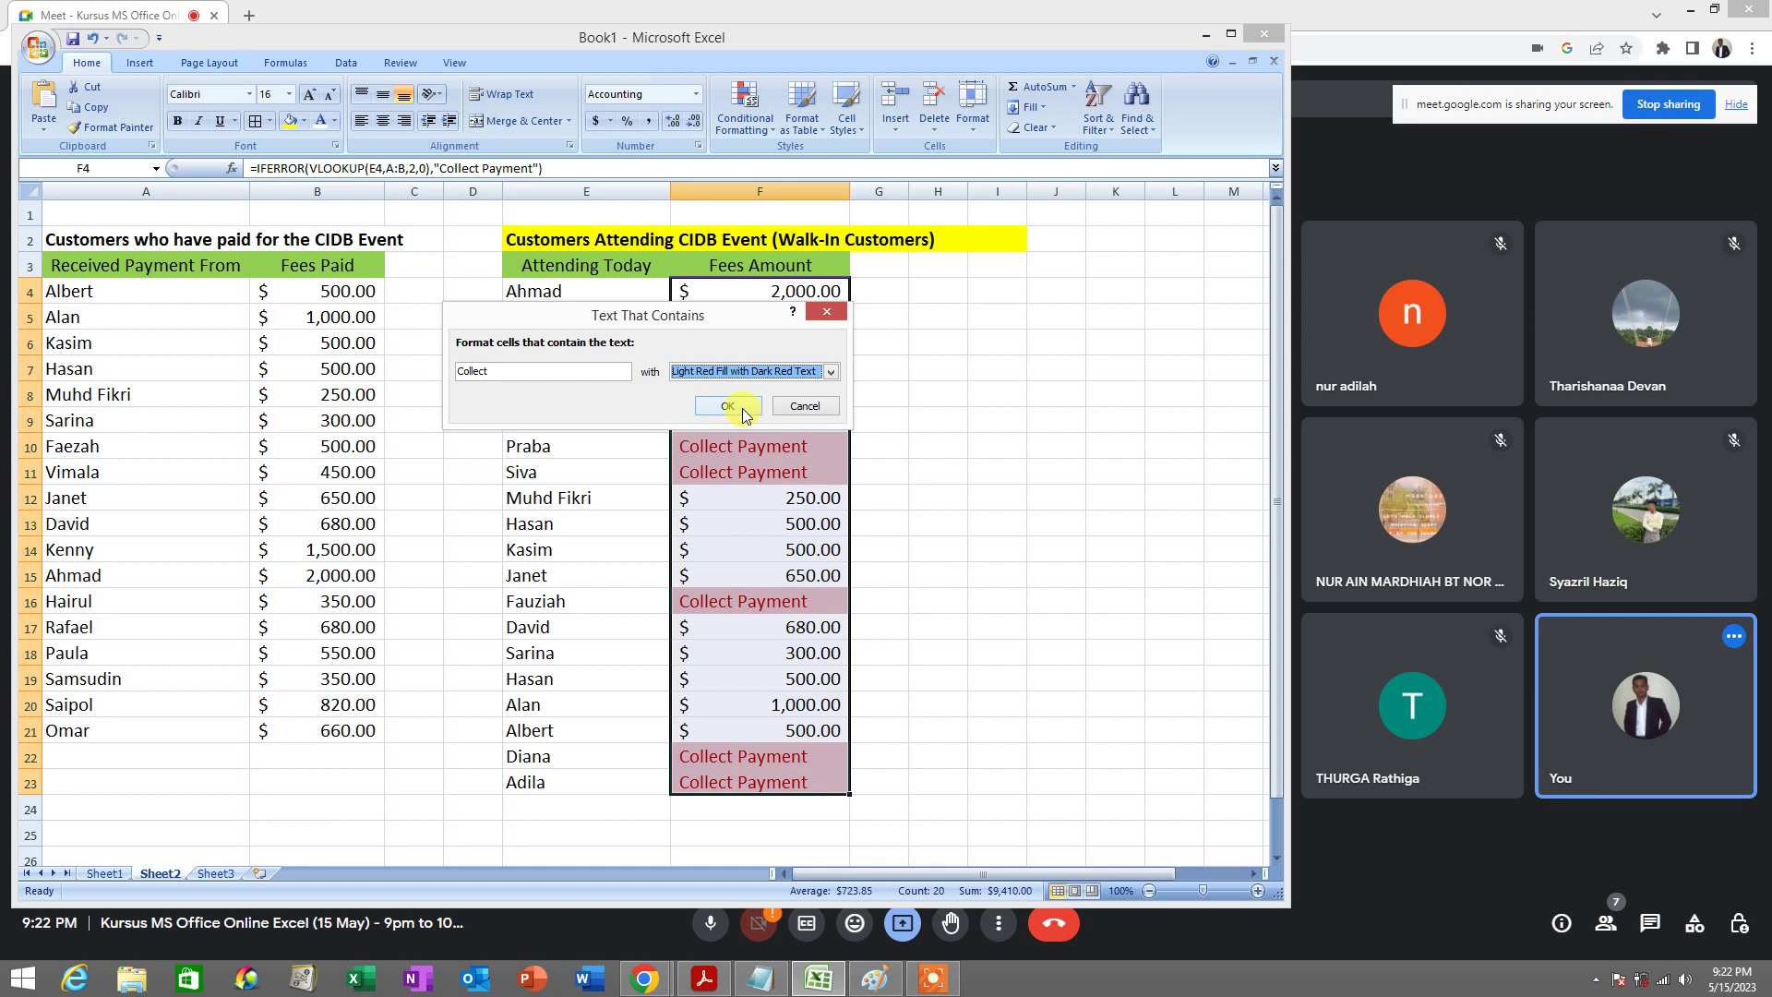
pyautogui.click(744, 407)
pyautogui.click(918, 415)
pyautogui.moveTo(829, 374); pyautogui.dragTo(829, 400)
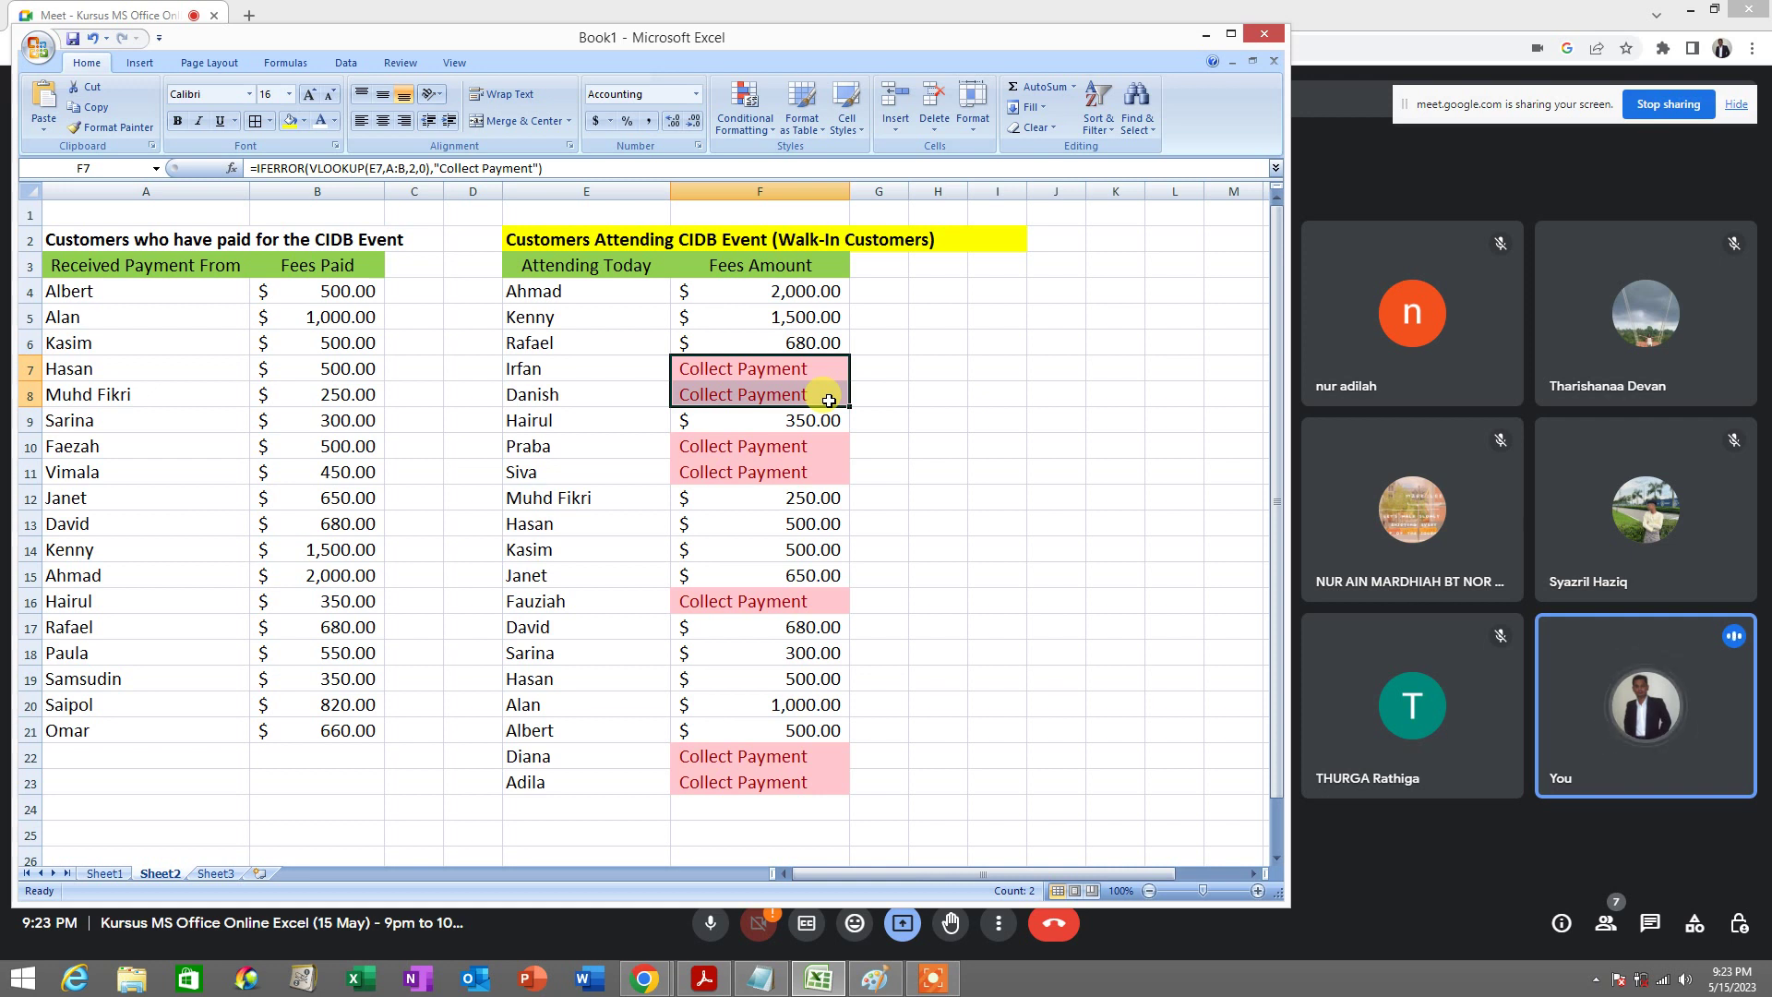
# Reselect F4:F23 and start another Text That Contains rule
pyautogui.click(816, 394)
pyautogui.click(798, 292)
pyautogui.moveTo(800, 306); pyautogui.dragTo(791, 780)
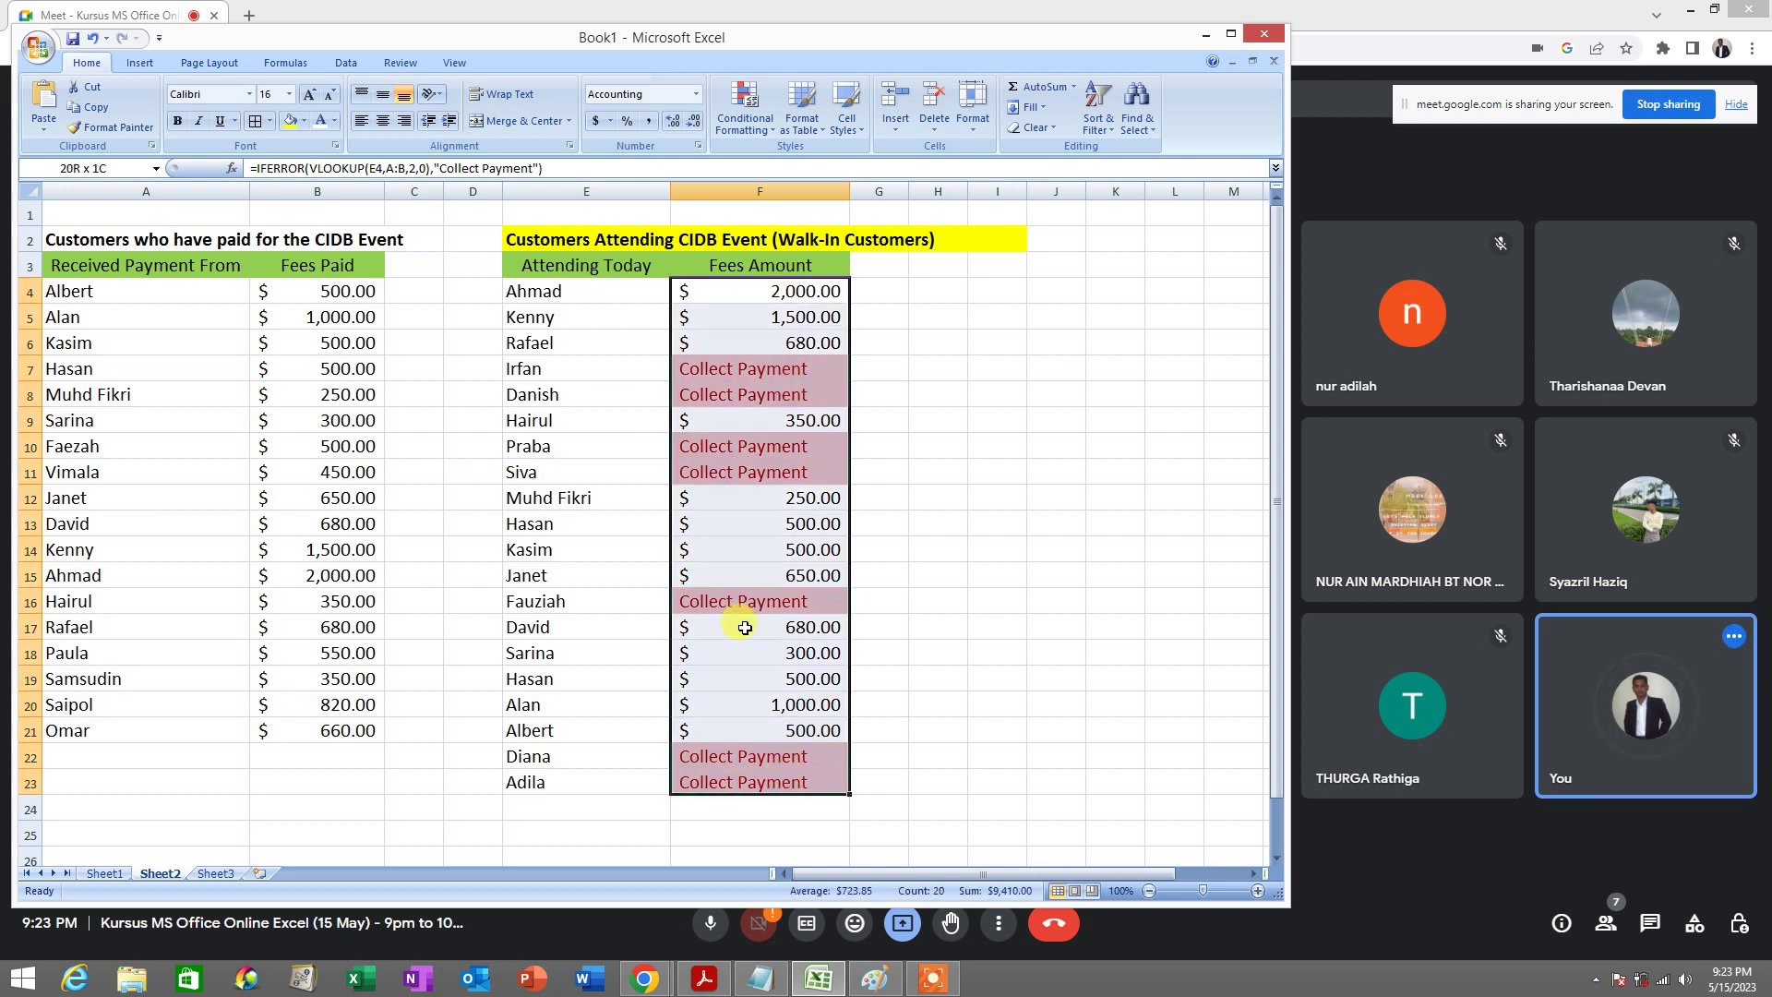
pyautogui.click(755, 135)
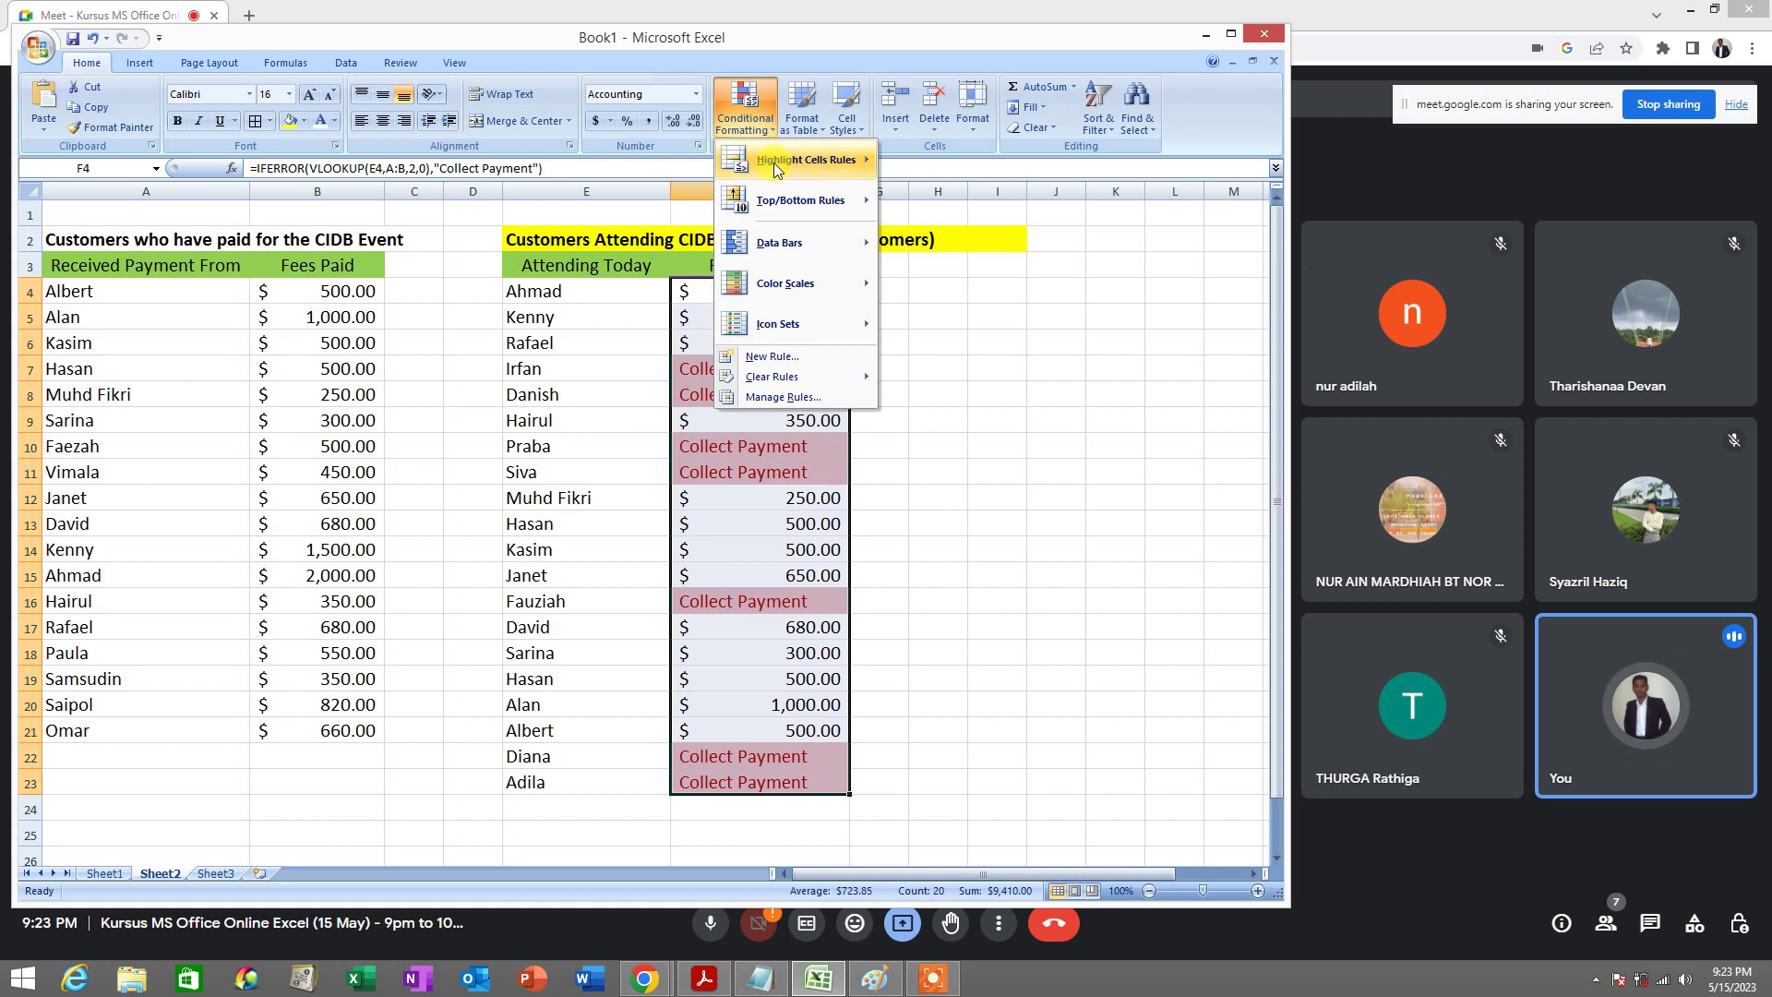
pyautogui.moveTo(773, 163)
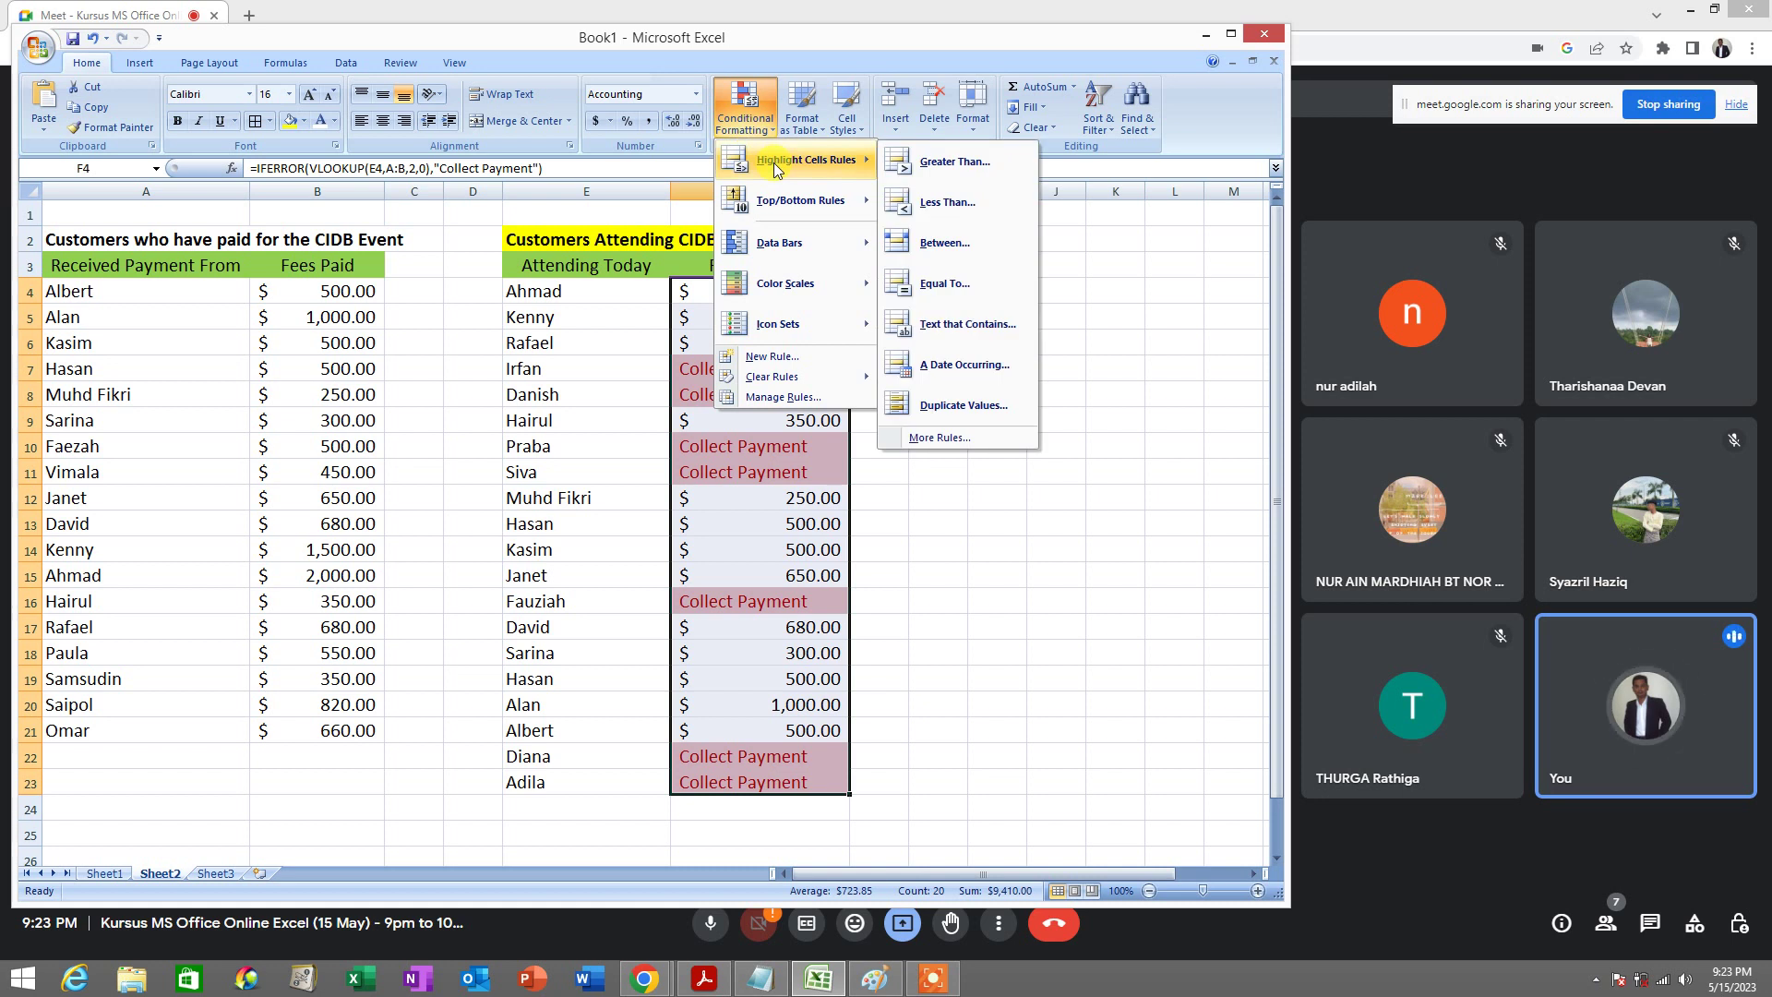
pyautogui.click(999, 331)
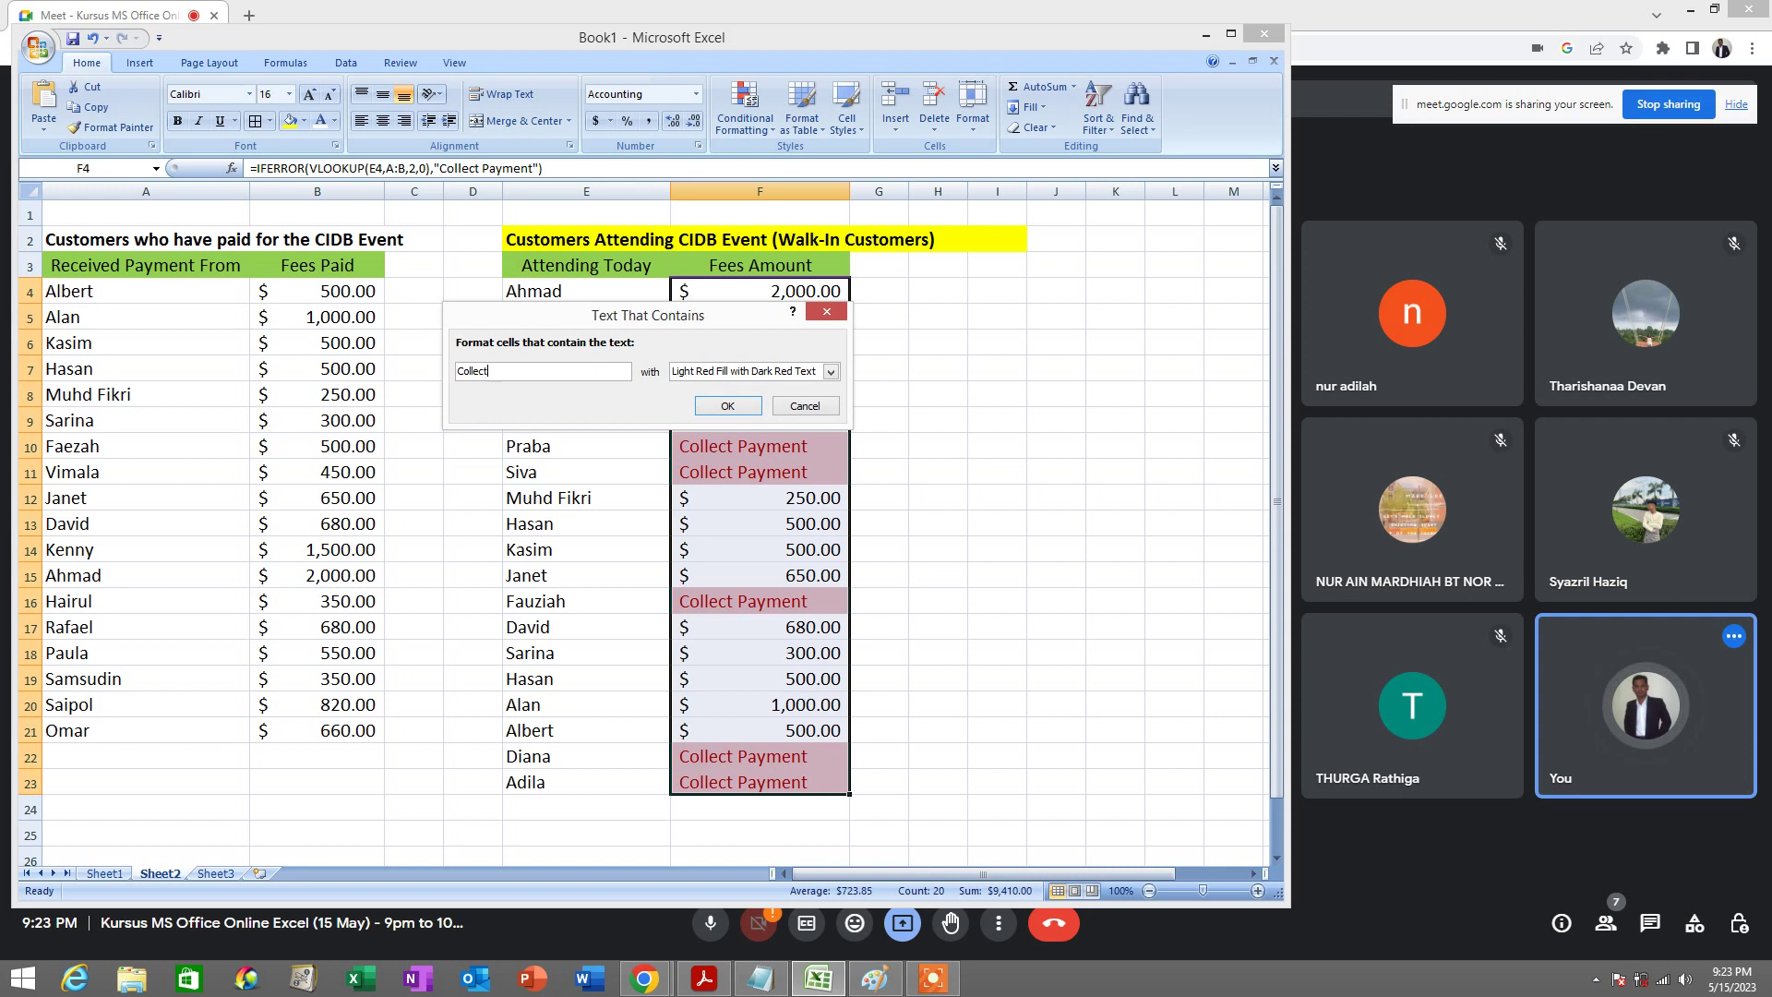
# Confirm the 'Collect' criterion with Light Red Fill and Dark Red Text, then deselect
pyautogui.click(499, 368)
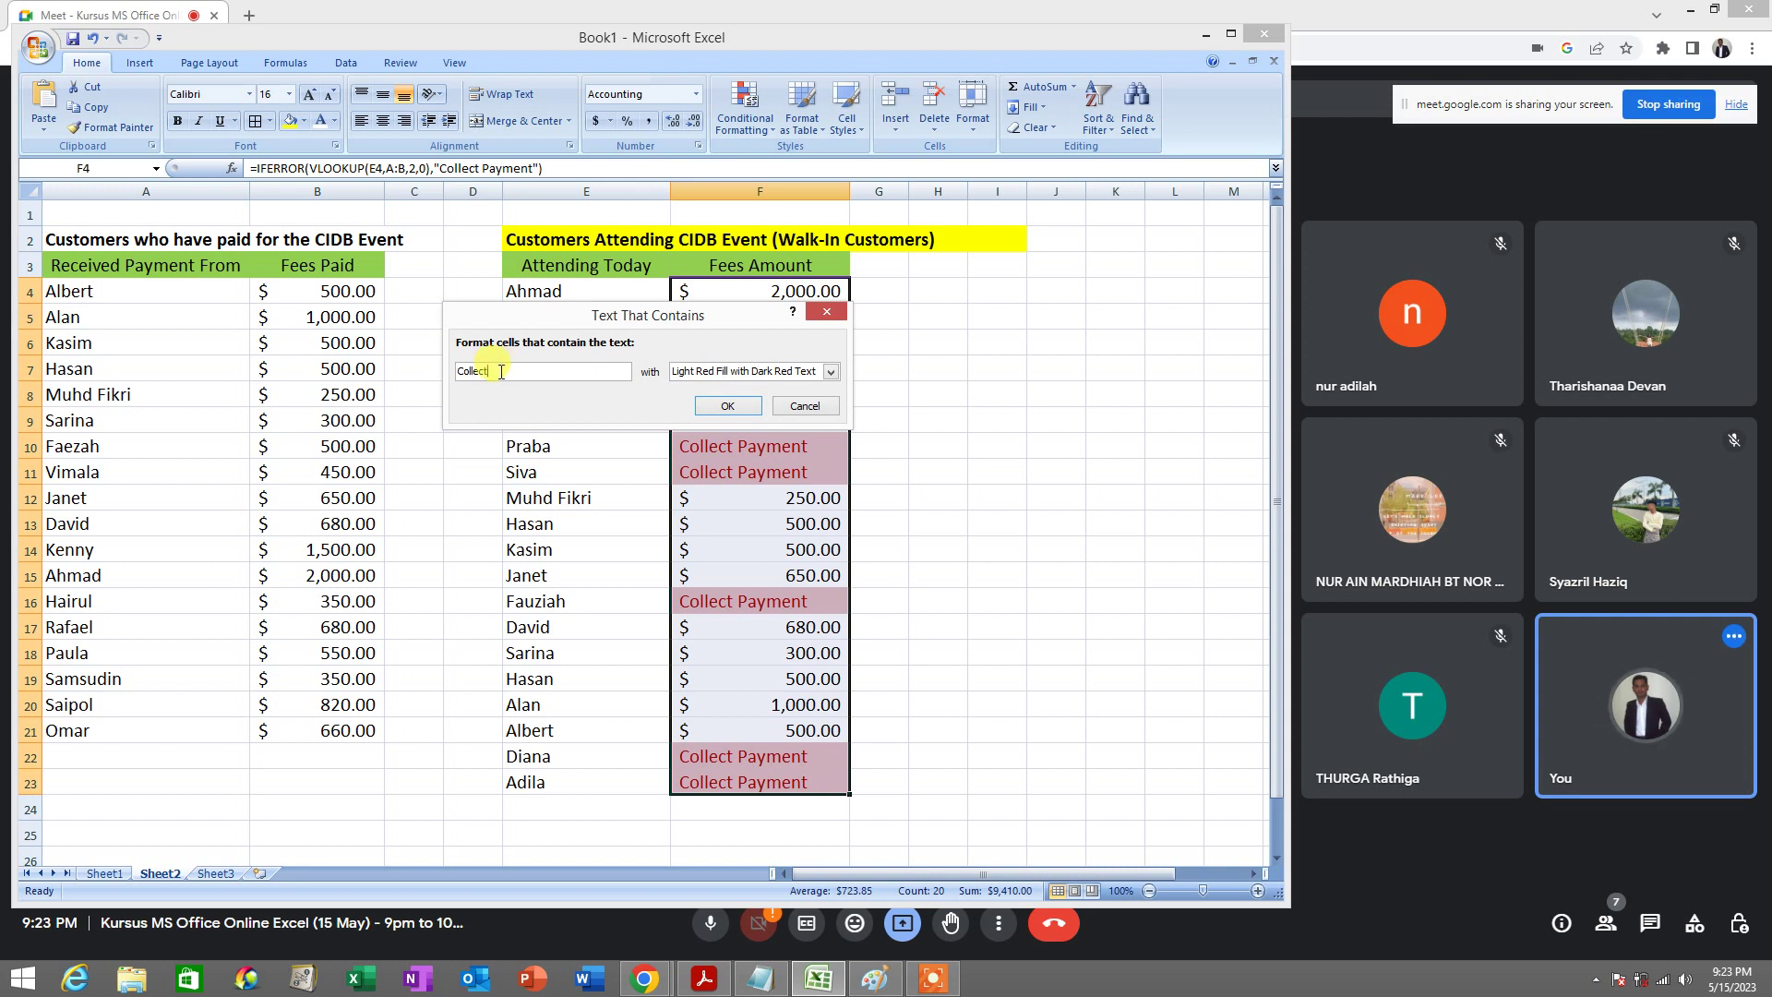
pyautogui.doubleClick(499, 369)
pyautogui.click(507, 372)
pyautogui.moveTo(508, 372); pyautogui.dragTo(431, 366)
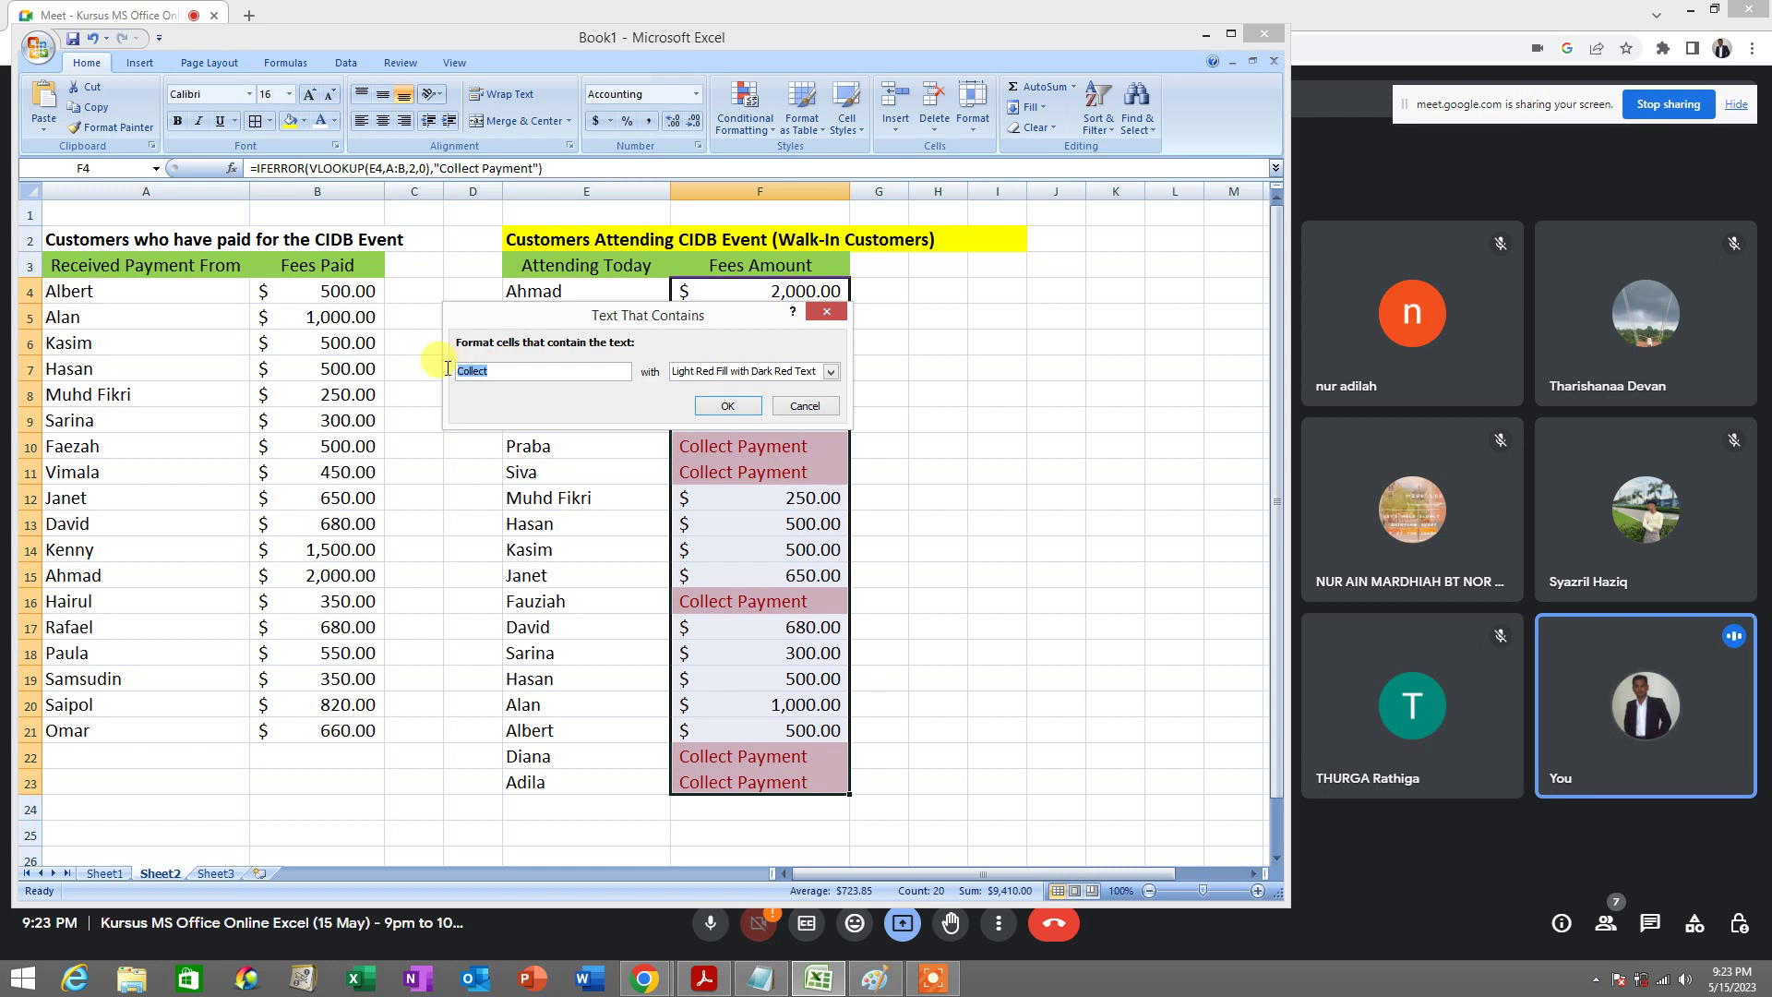
pyautogui.click(723, 372)
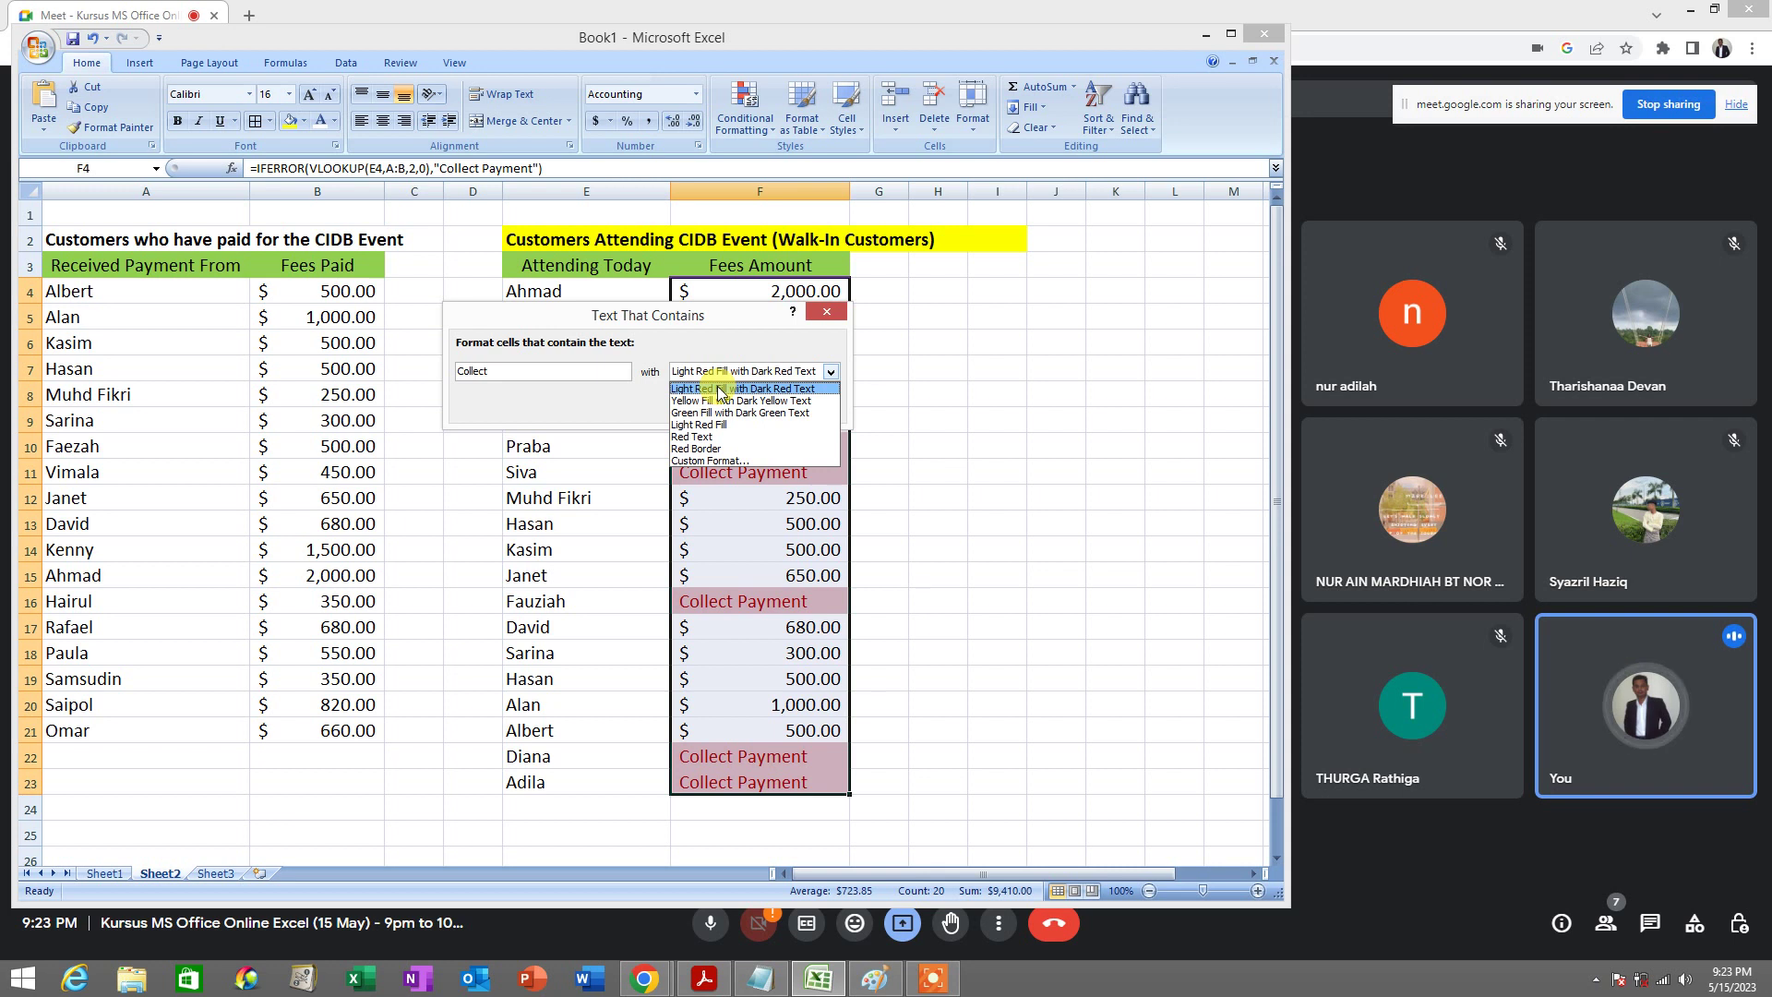
pyautogui.click(721, 392)
pyautogui.click(736, 372)
pyautogui.click(736, 374)
pyautogui.click(729, 406)
pyautogui.click(918, 445)
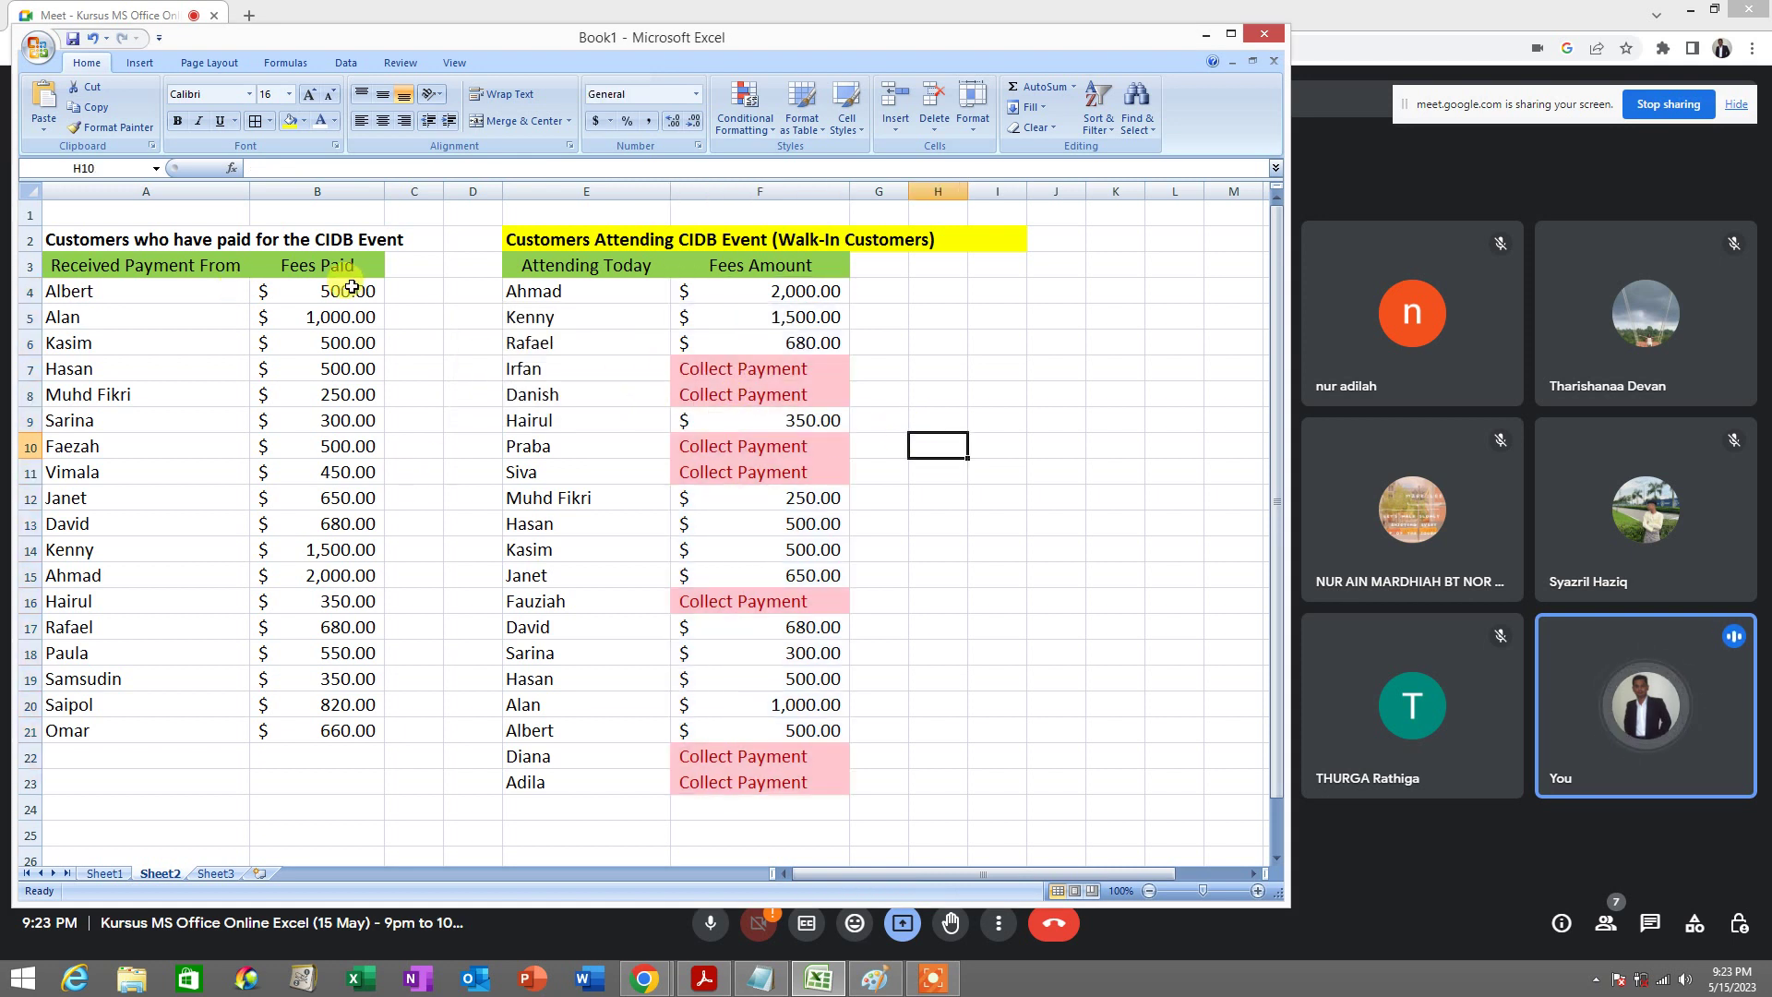
# Give the fee amounts F4:F23 purple gradient data bars
pyautogui.moveTo(757, 294); pyautogui.dragTo(770, 780)
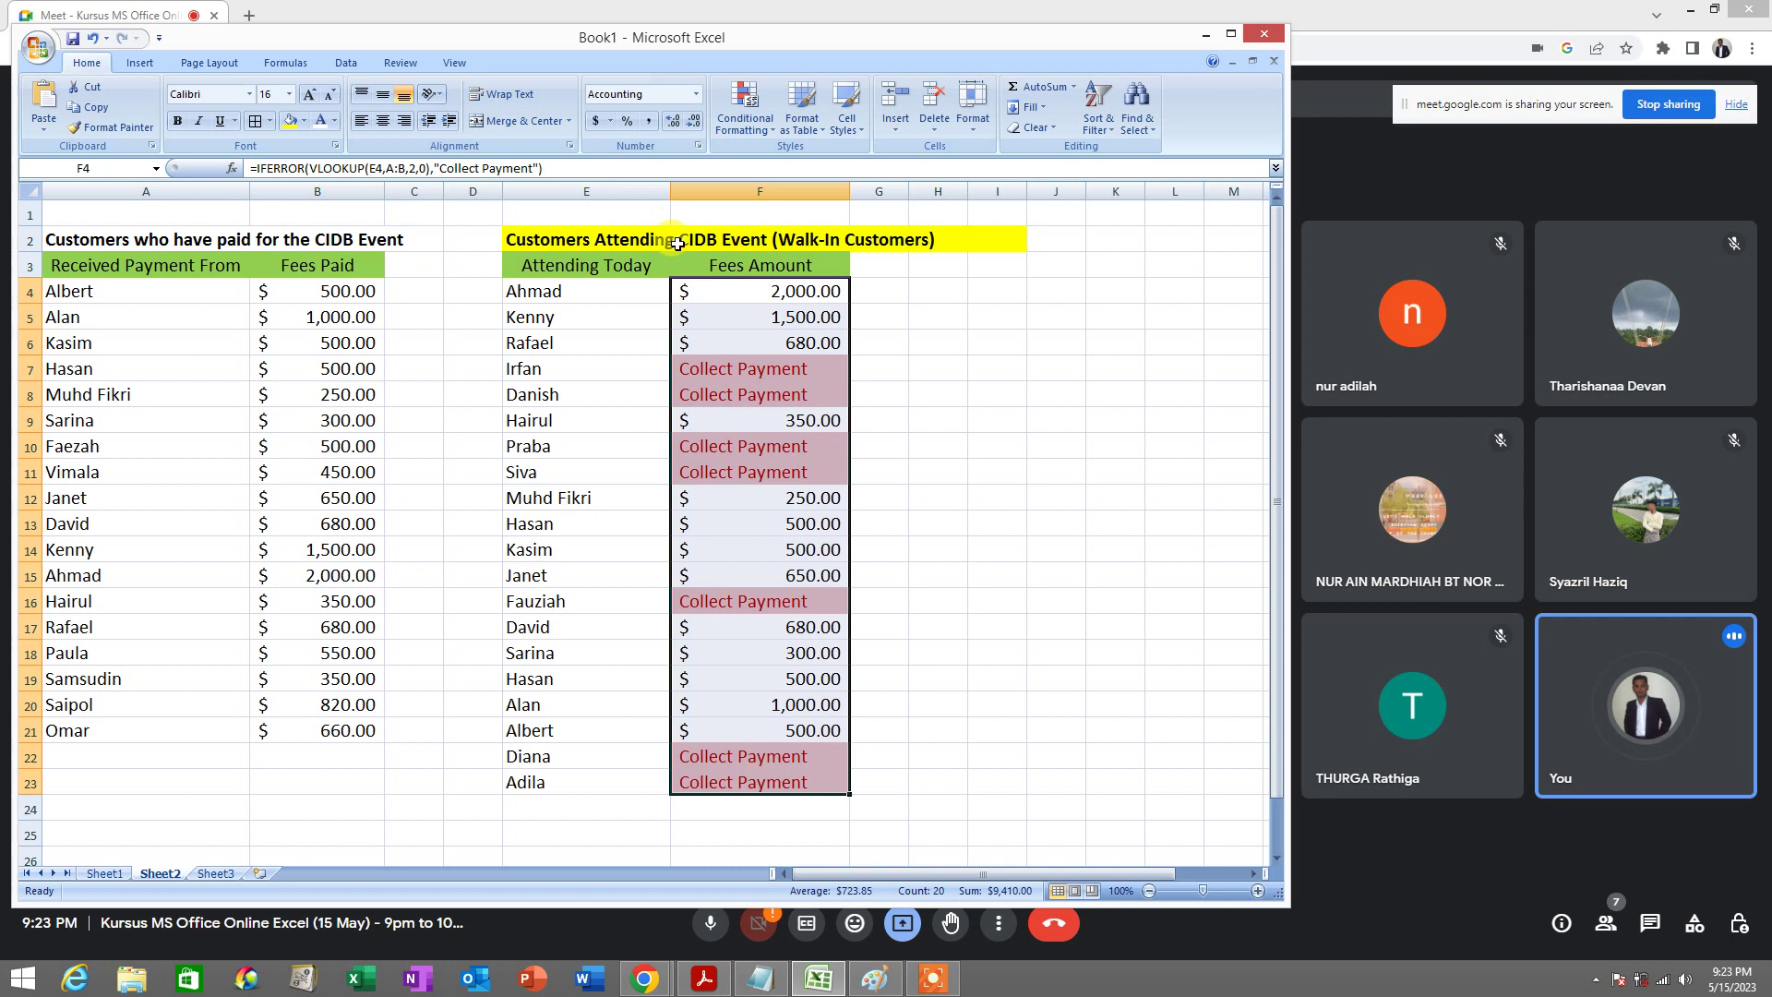
pyautogui.click(759, 124)
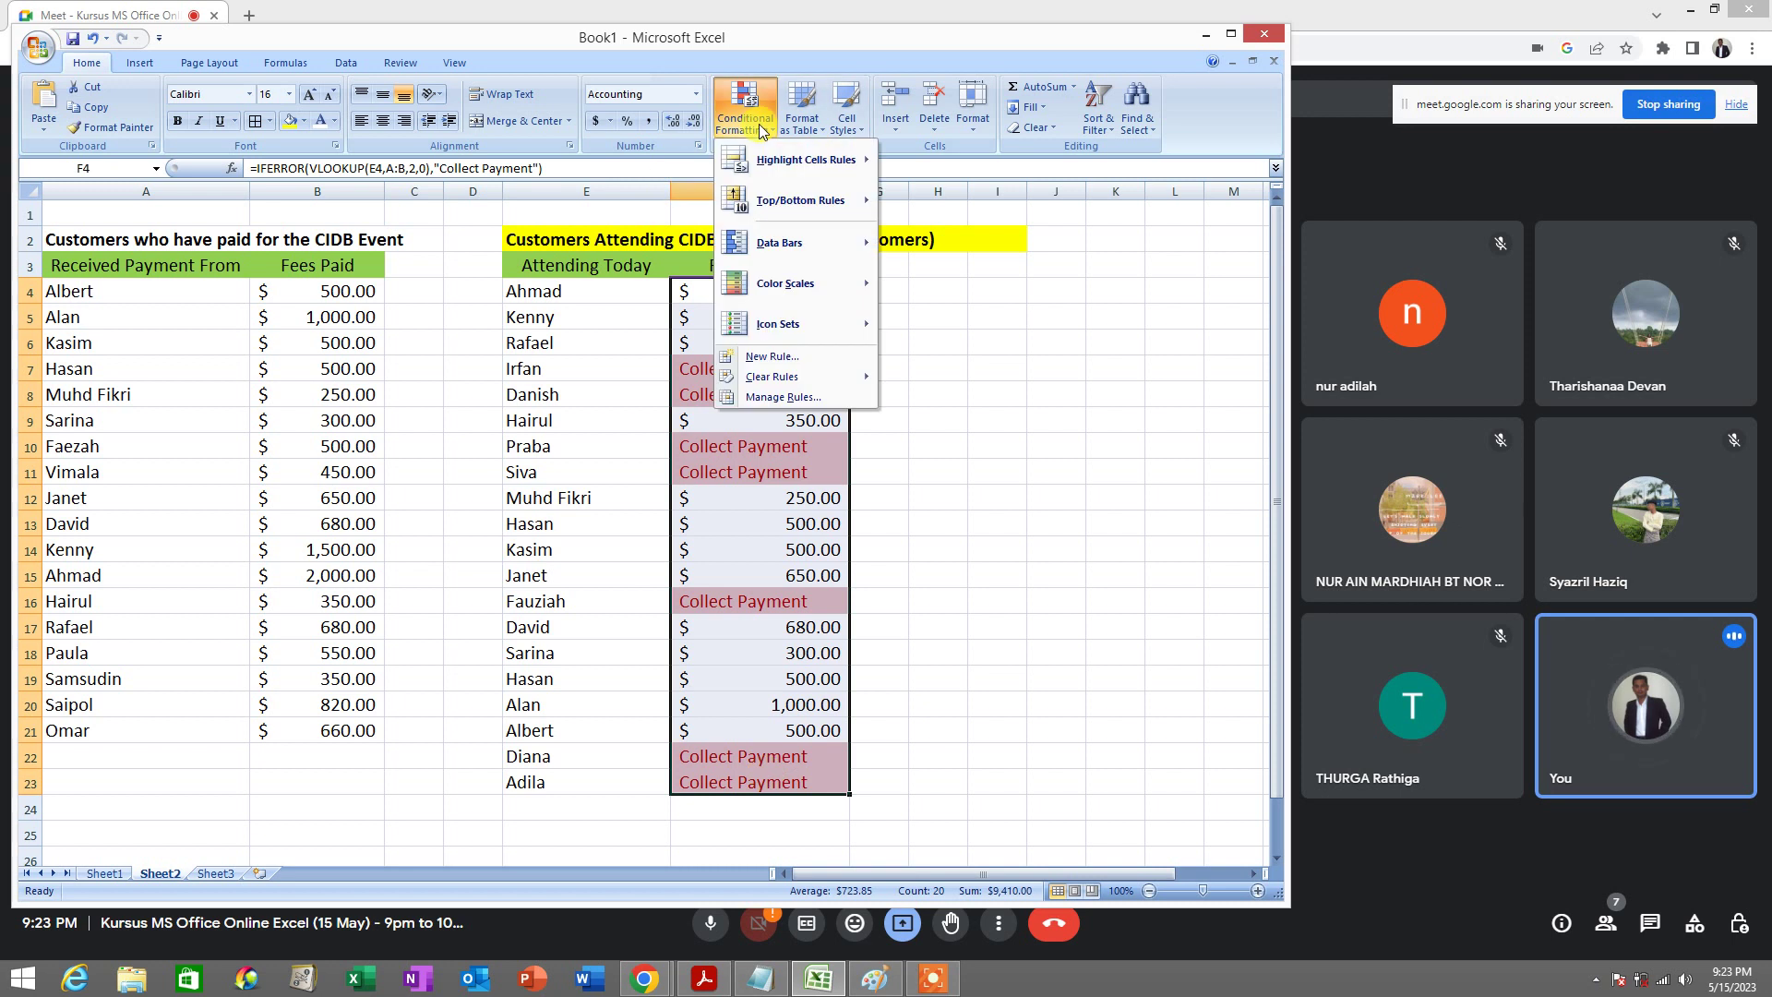
pyautogui.moveTo(795, 241)
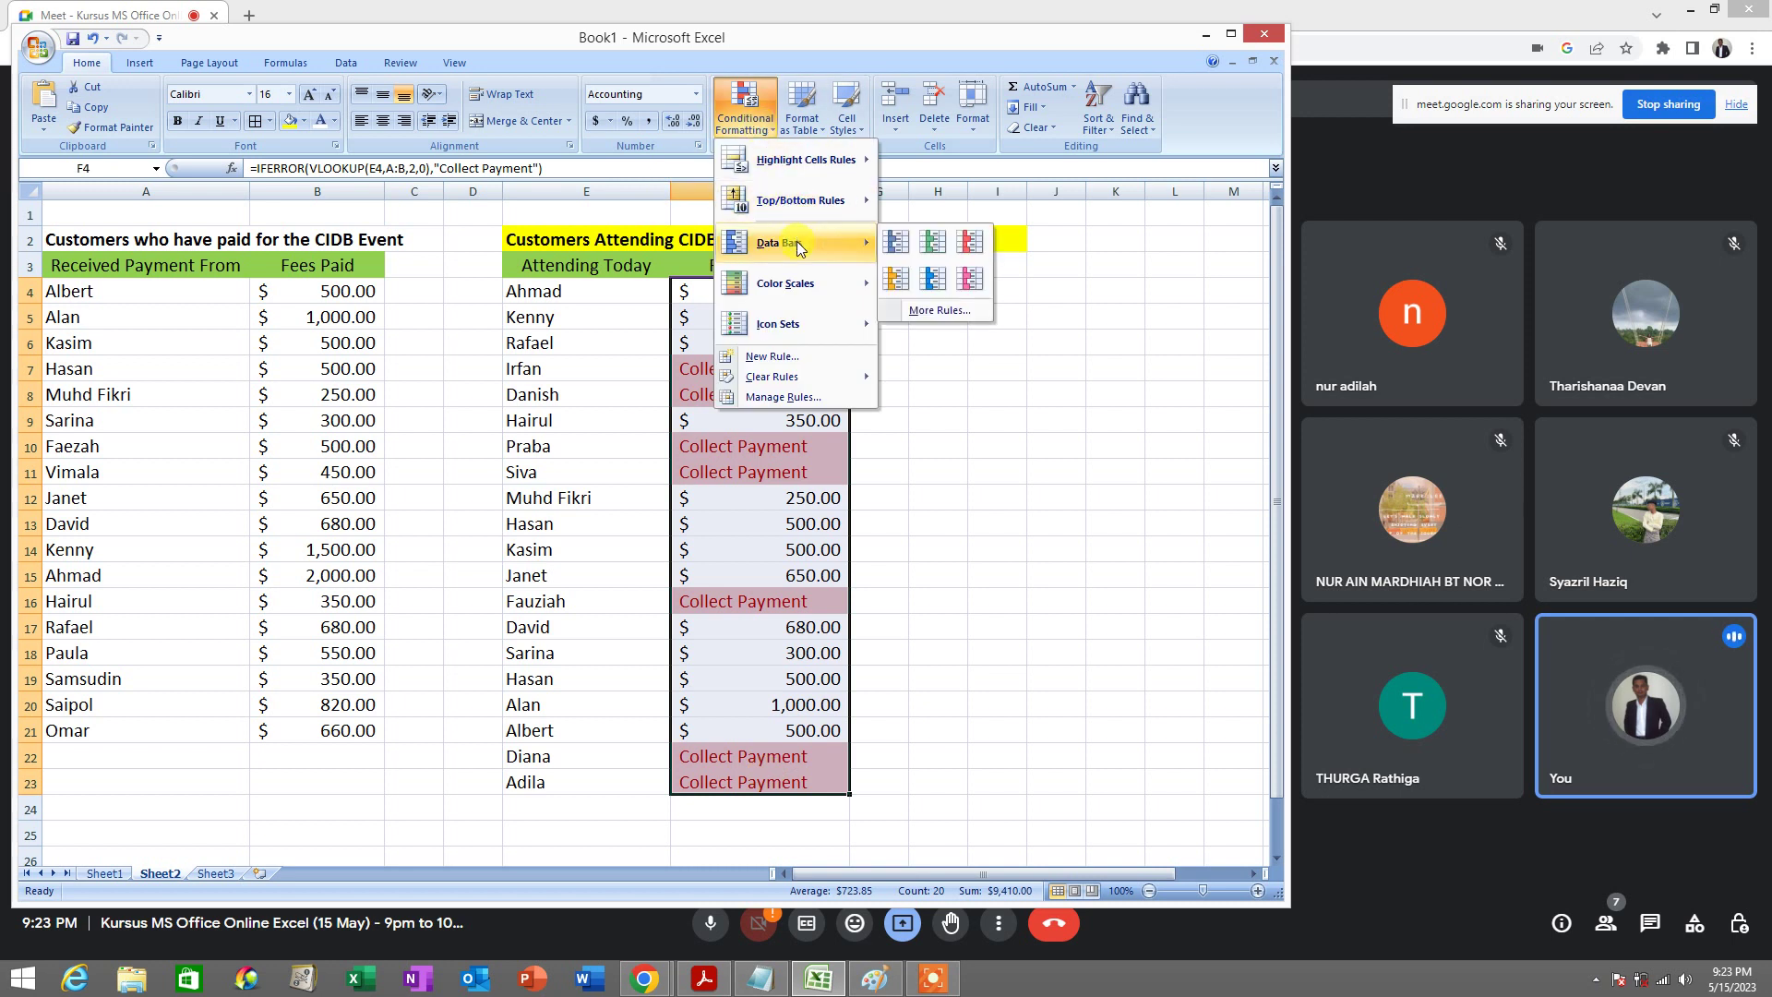
pyautogui.moveTo(799, 284)
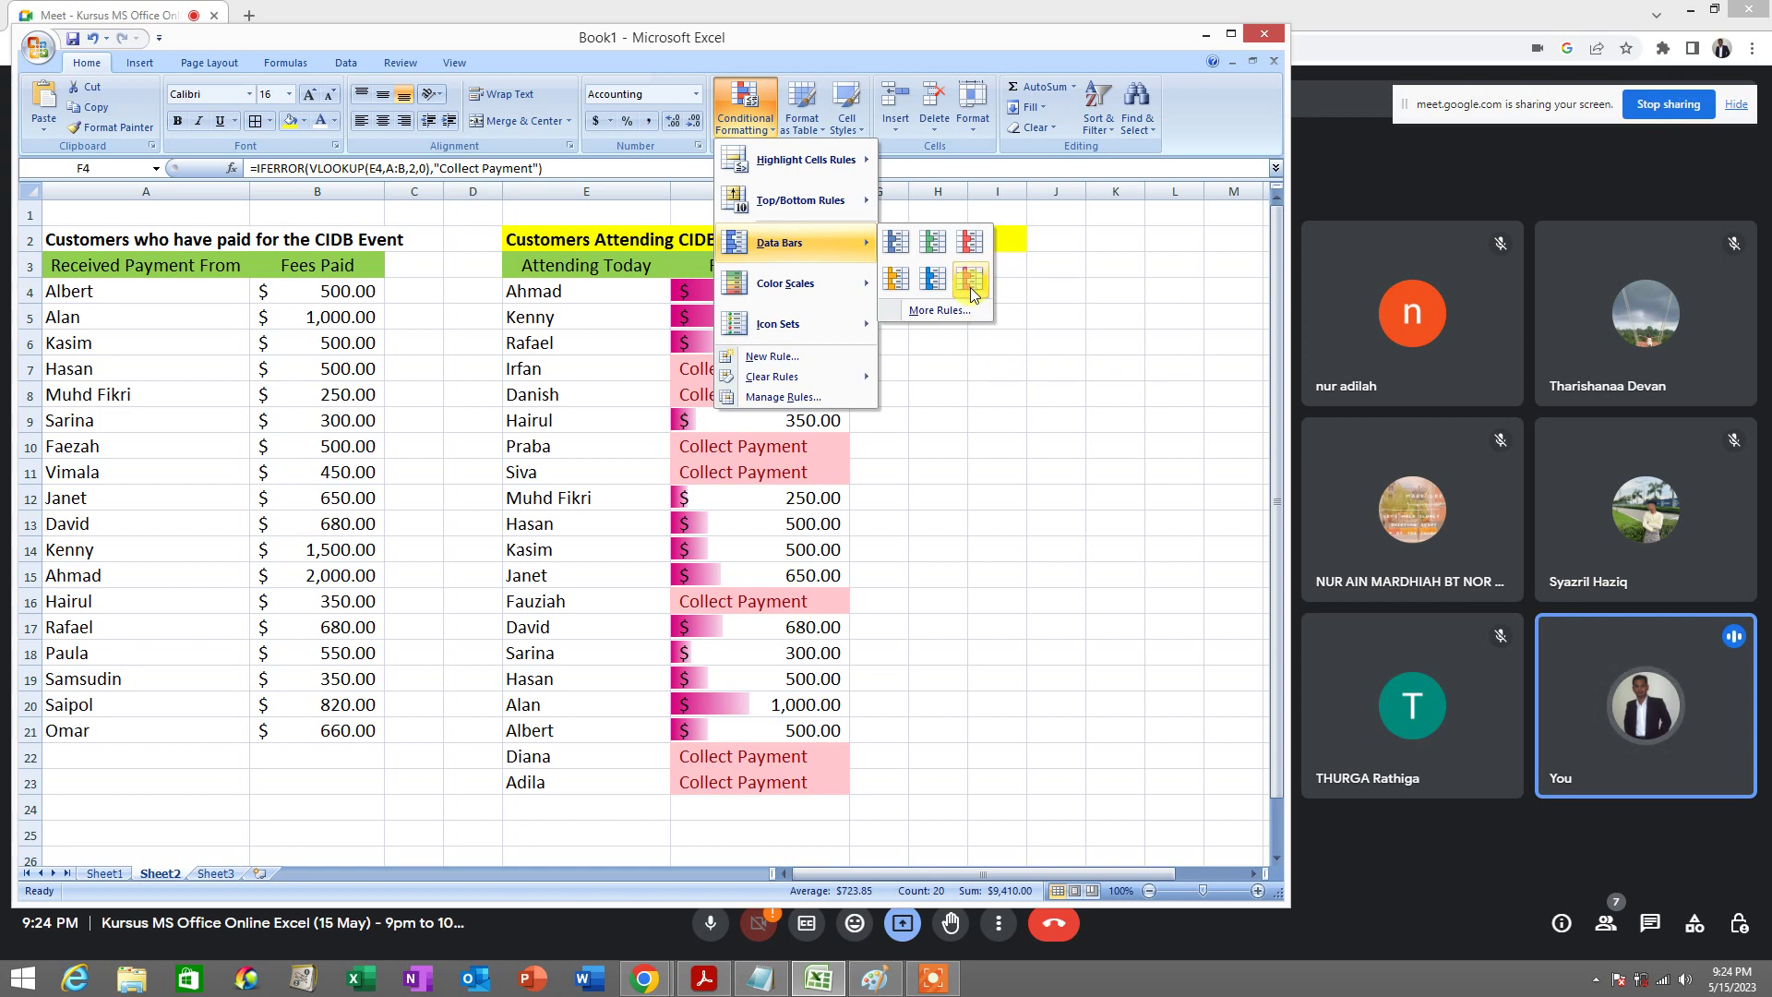
pyautogui.click(971, 287)
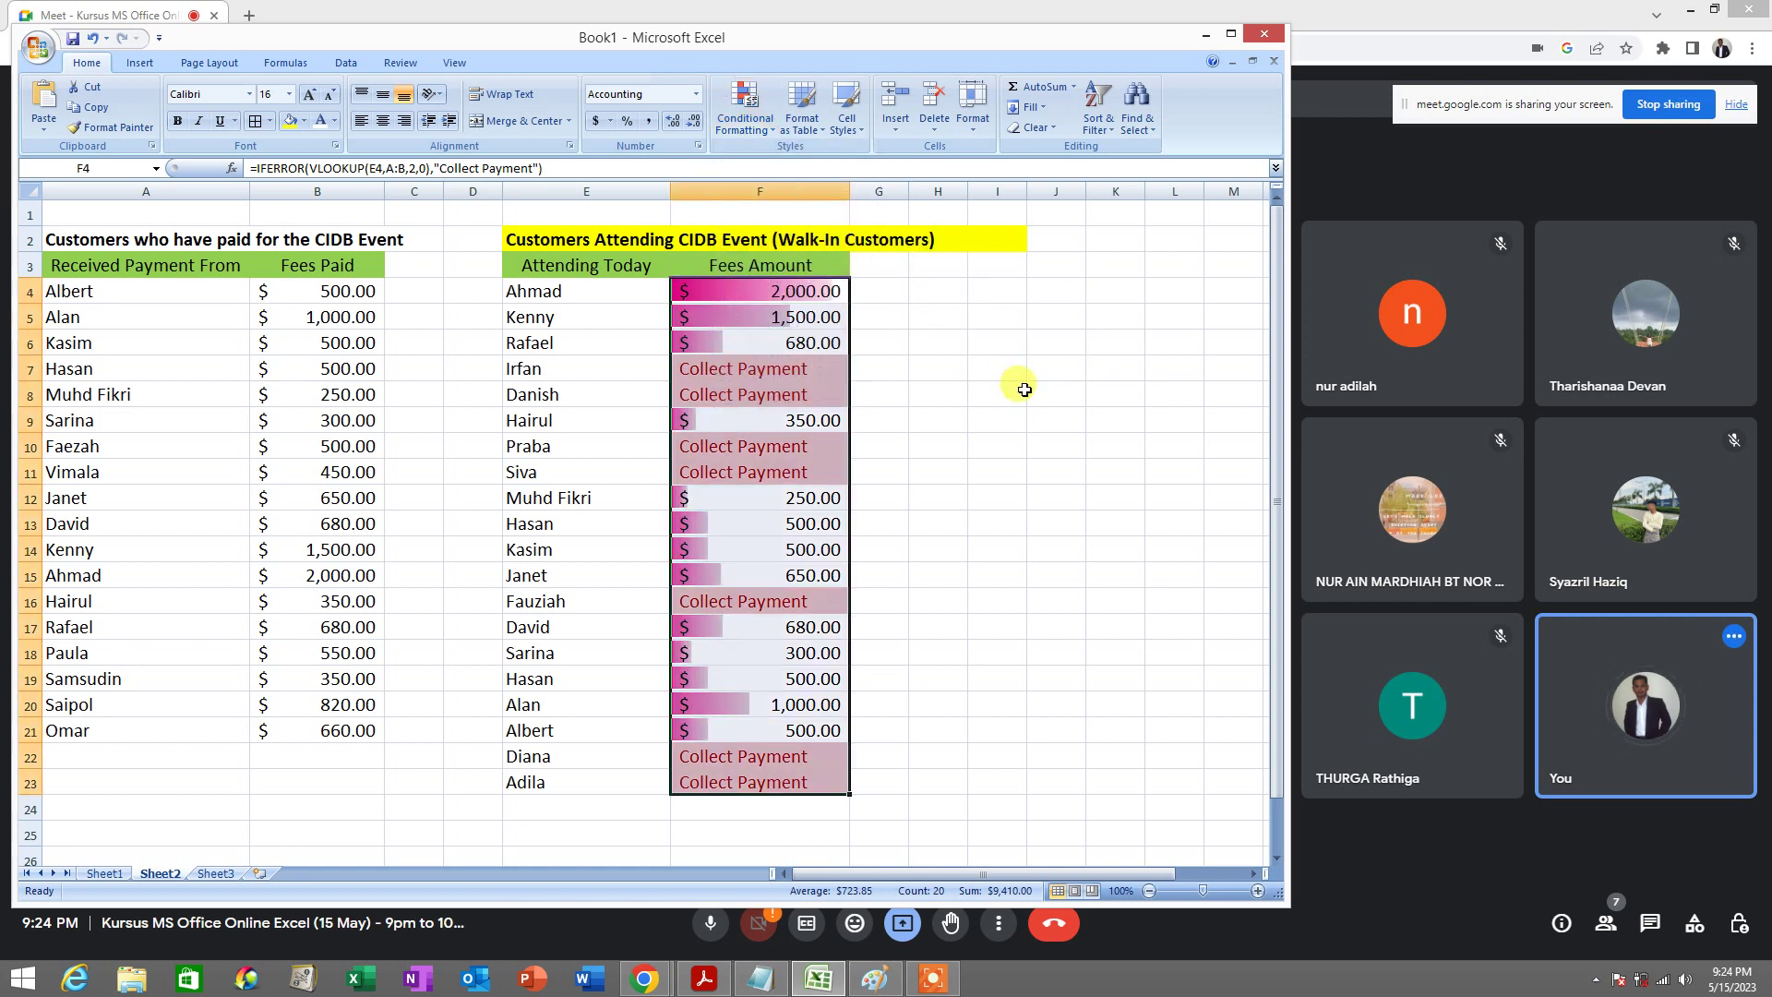
# Review the F4:F23 total and the VLOOKUP formulas in F4 and F5
pyautogui.click(765, 293)
pyautogui.press('Down')
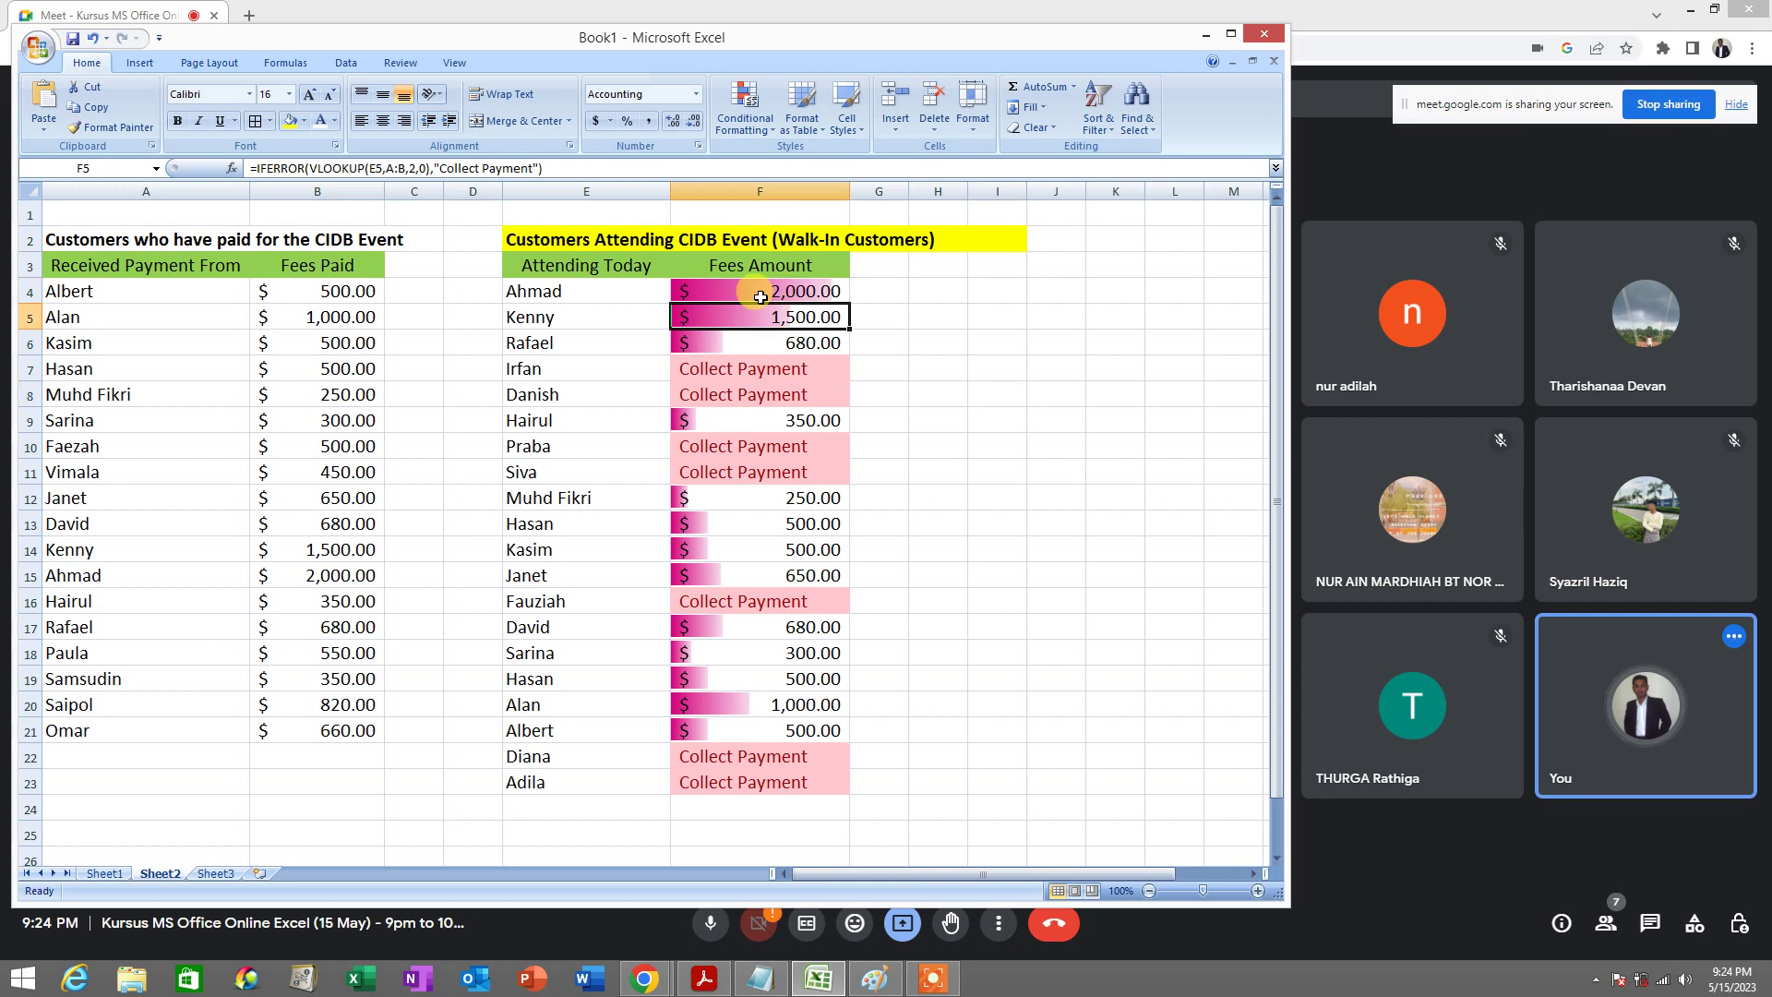
pyautogui.moveTo(760, 297); pyautogui.dragTo(770, 783)
pyautogui.click(791, 395)
pyautogui.click(788, 288)
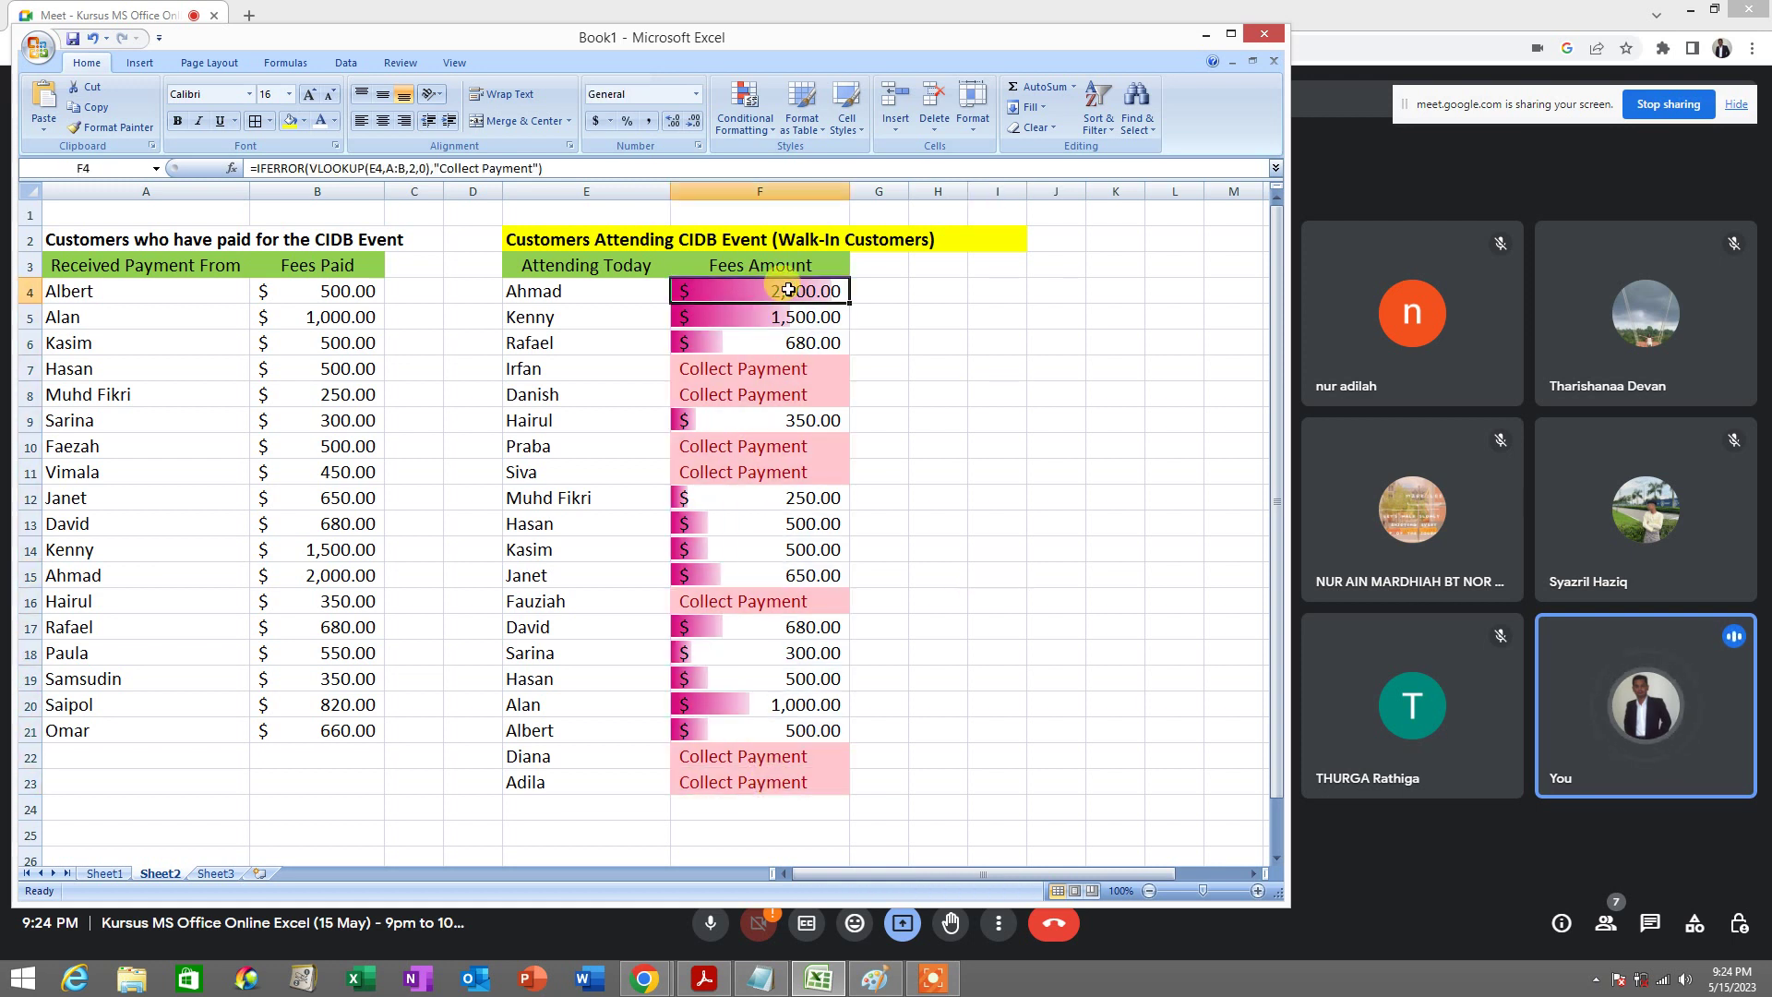
pyautogui.moveTo(787, 290); pyautogui.dragTo(765, 780)
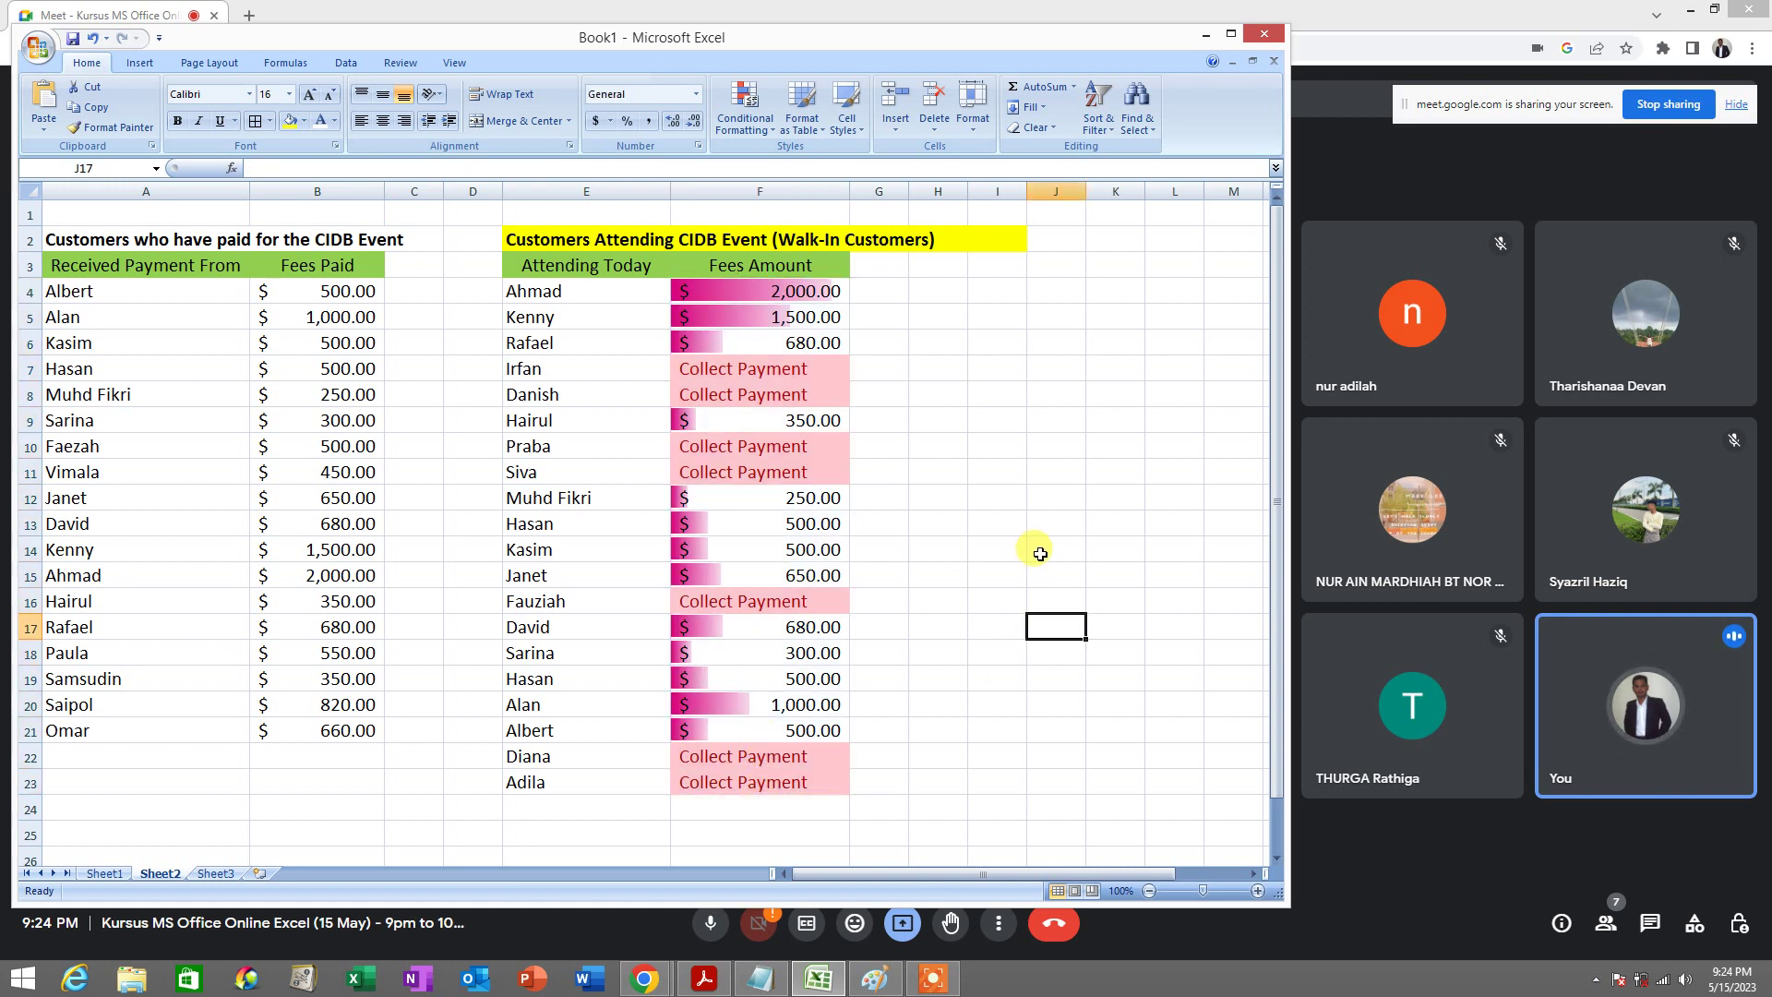
pyautogui.click(724, 291)
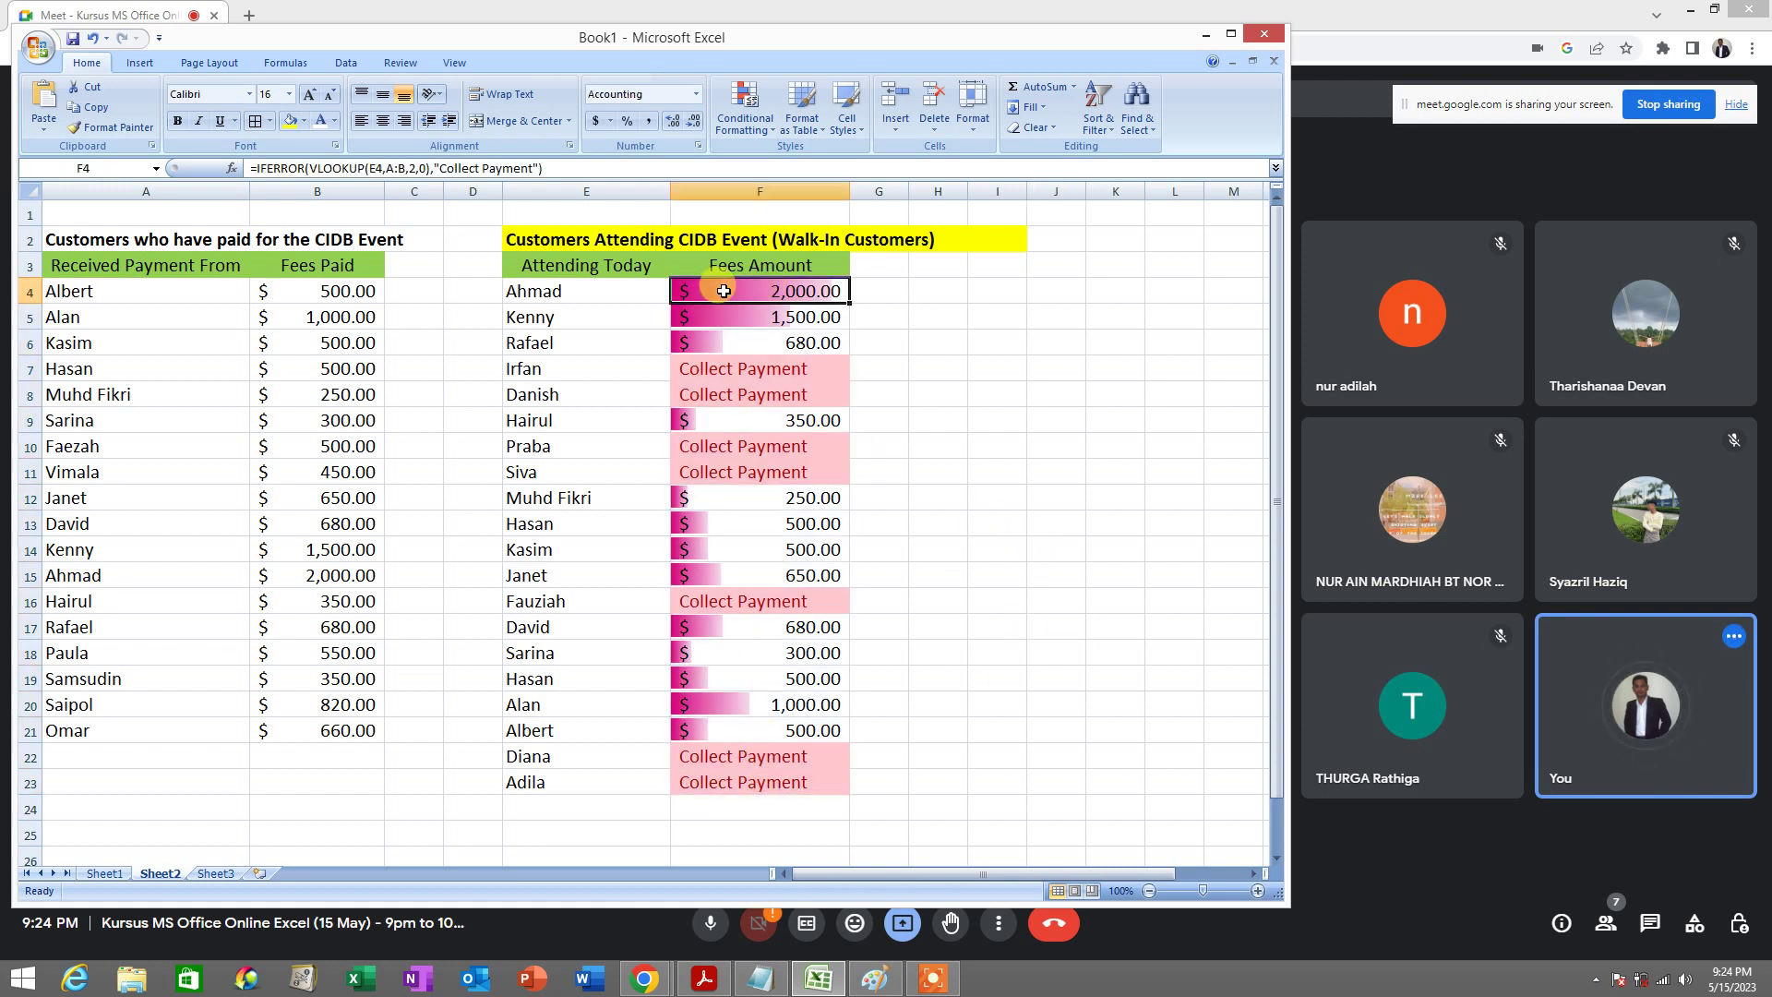
pyautogui.click(812, 309)
pyautogui.click(814, 297)
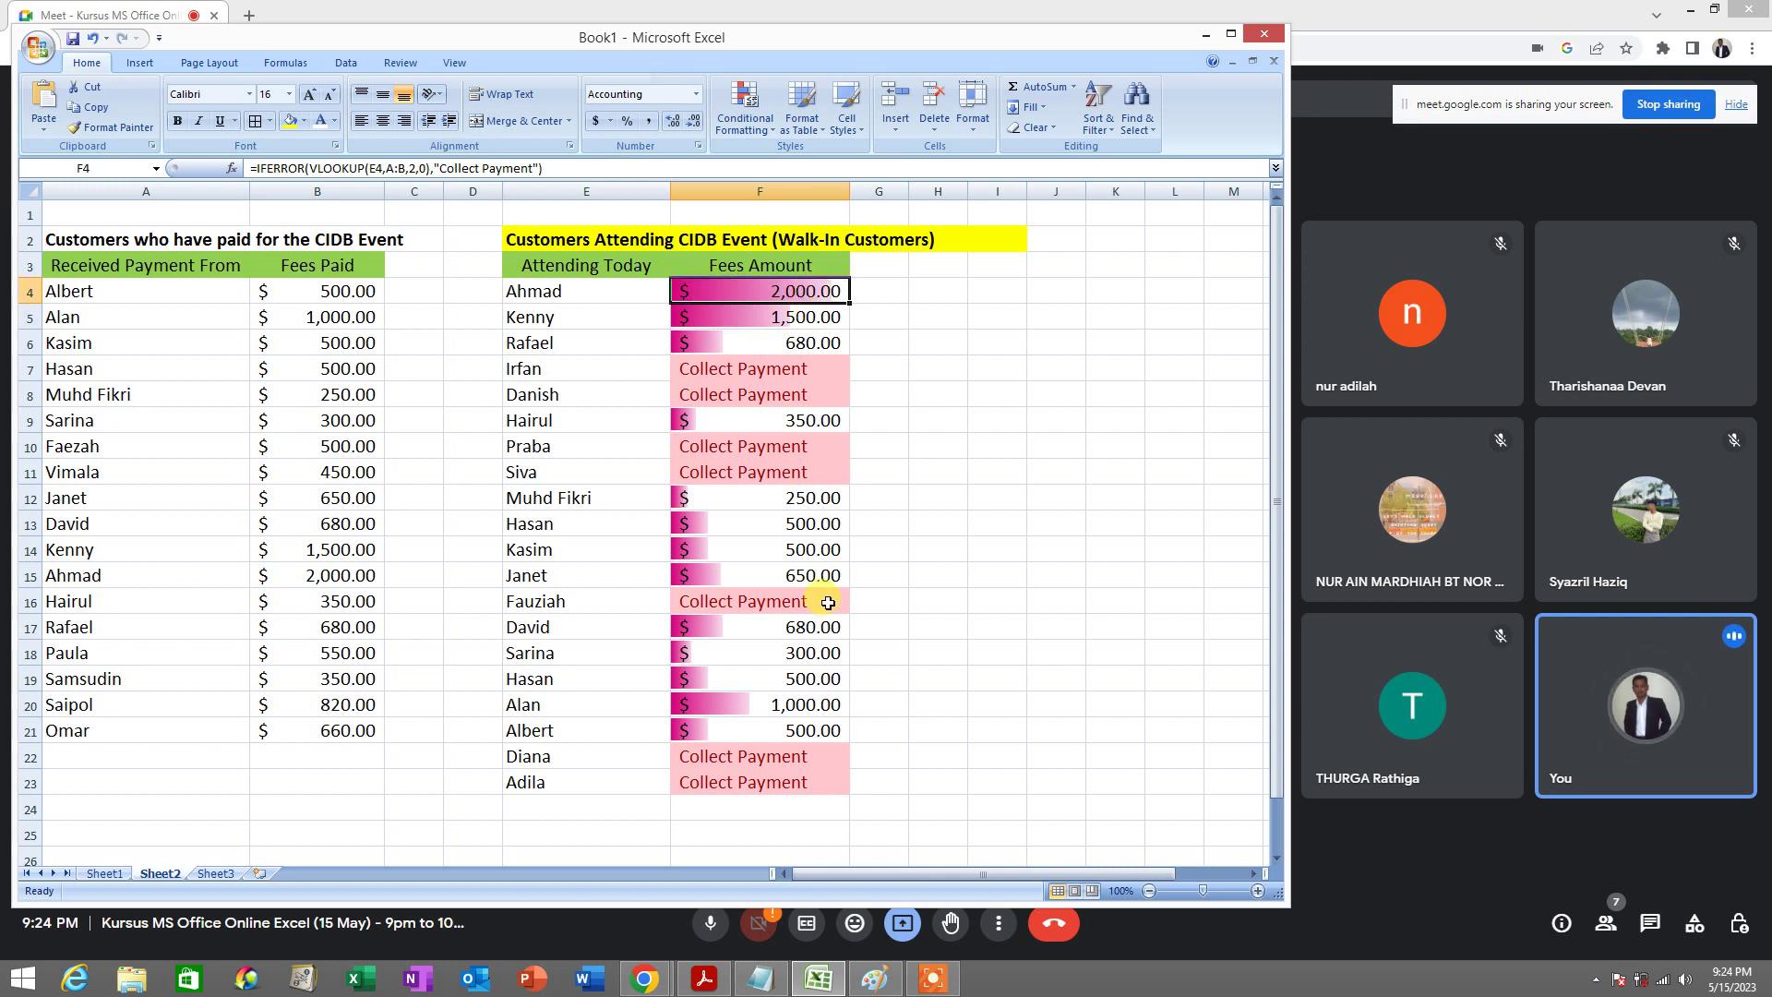
# Switch to Microsoft Paint and bring up its File menu
pyautogui.moveTo(771, 988)
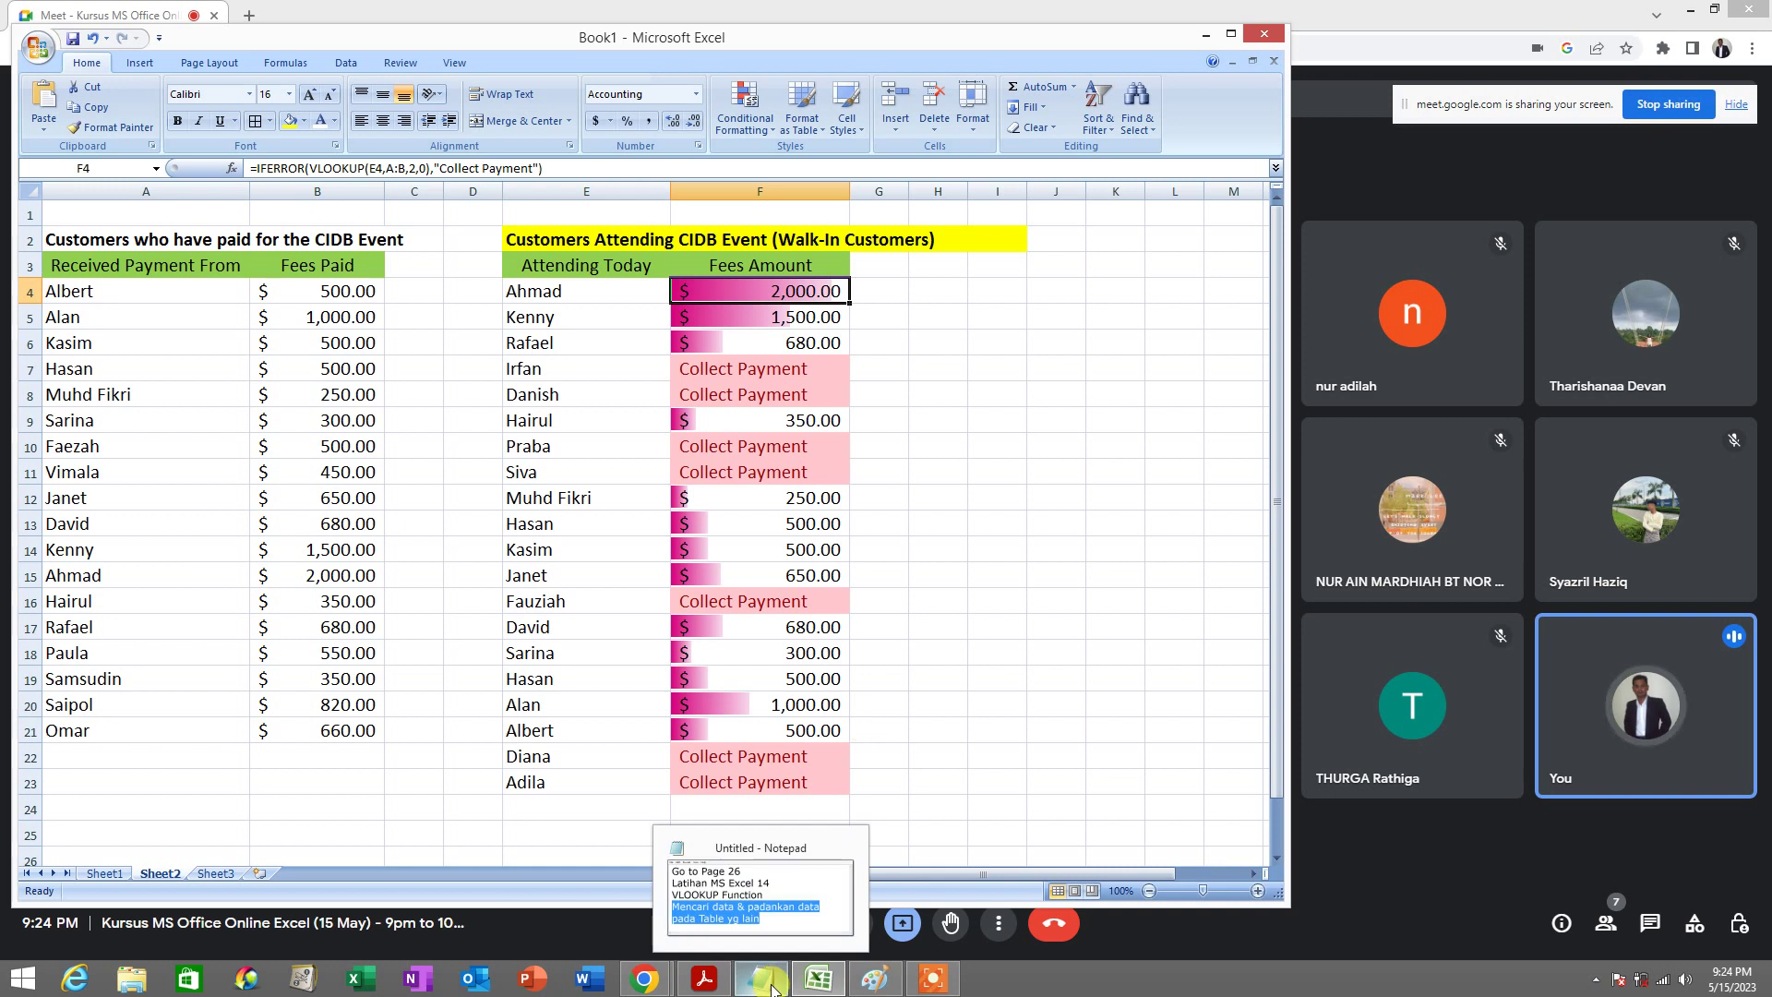
pyautogui.click(877, 988)
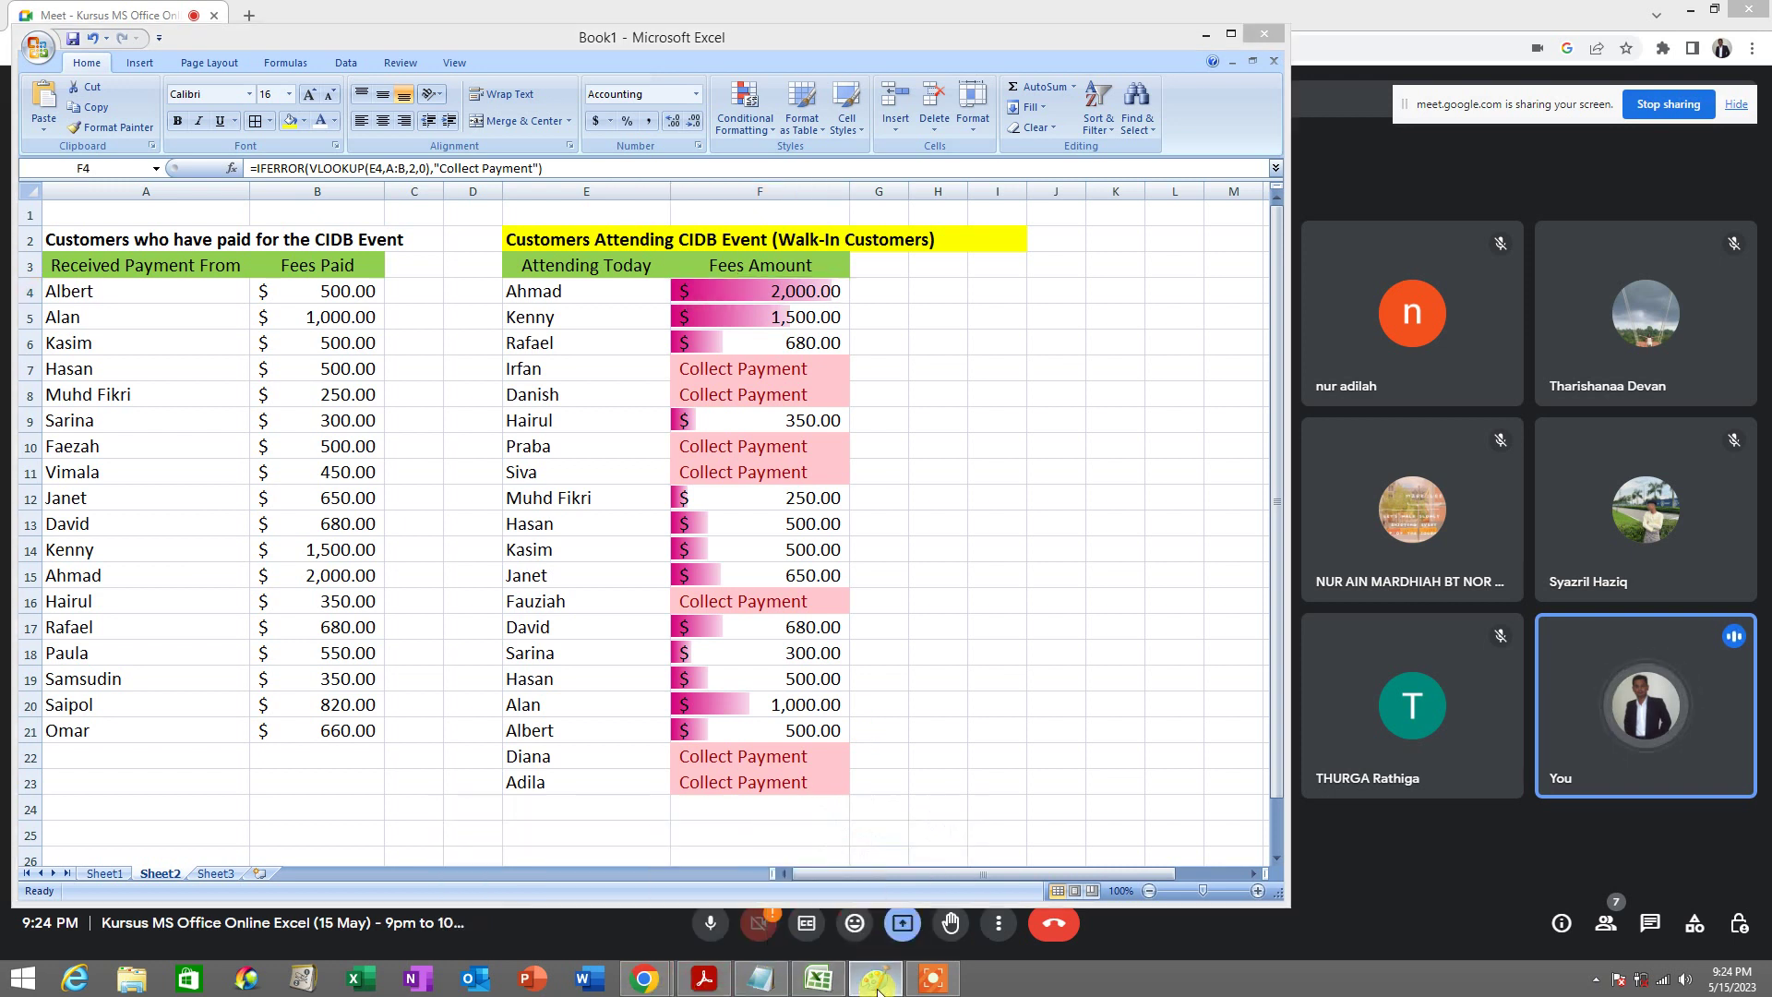
pyautogui.click(26, 33)
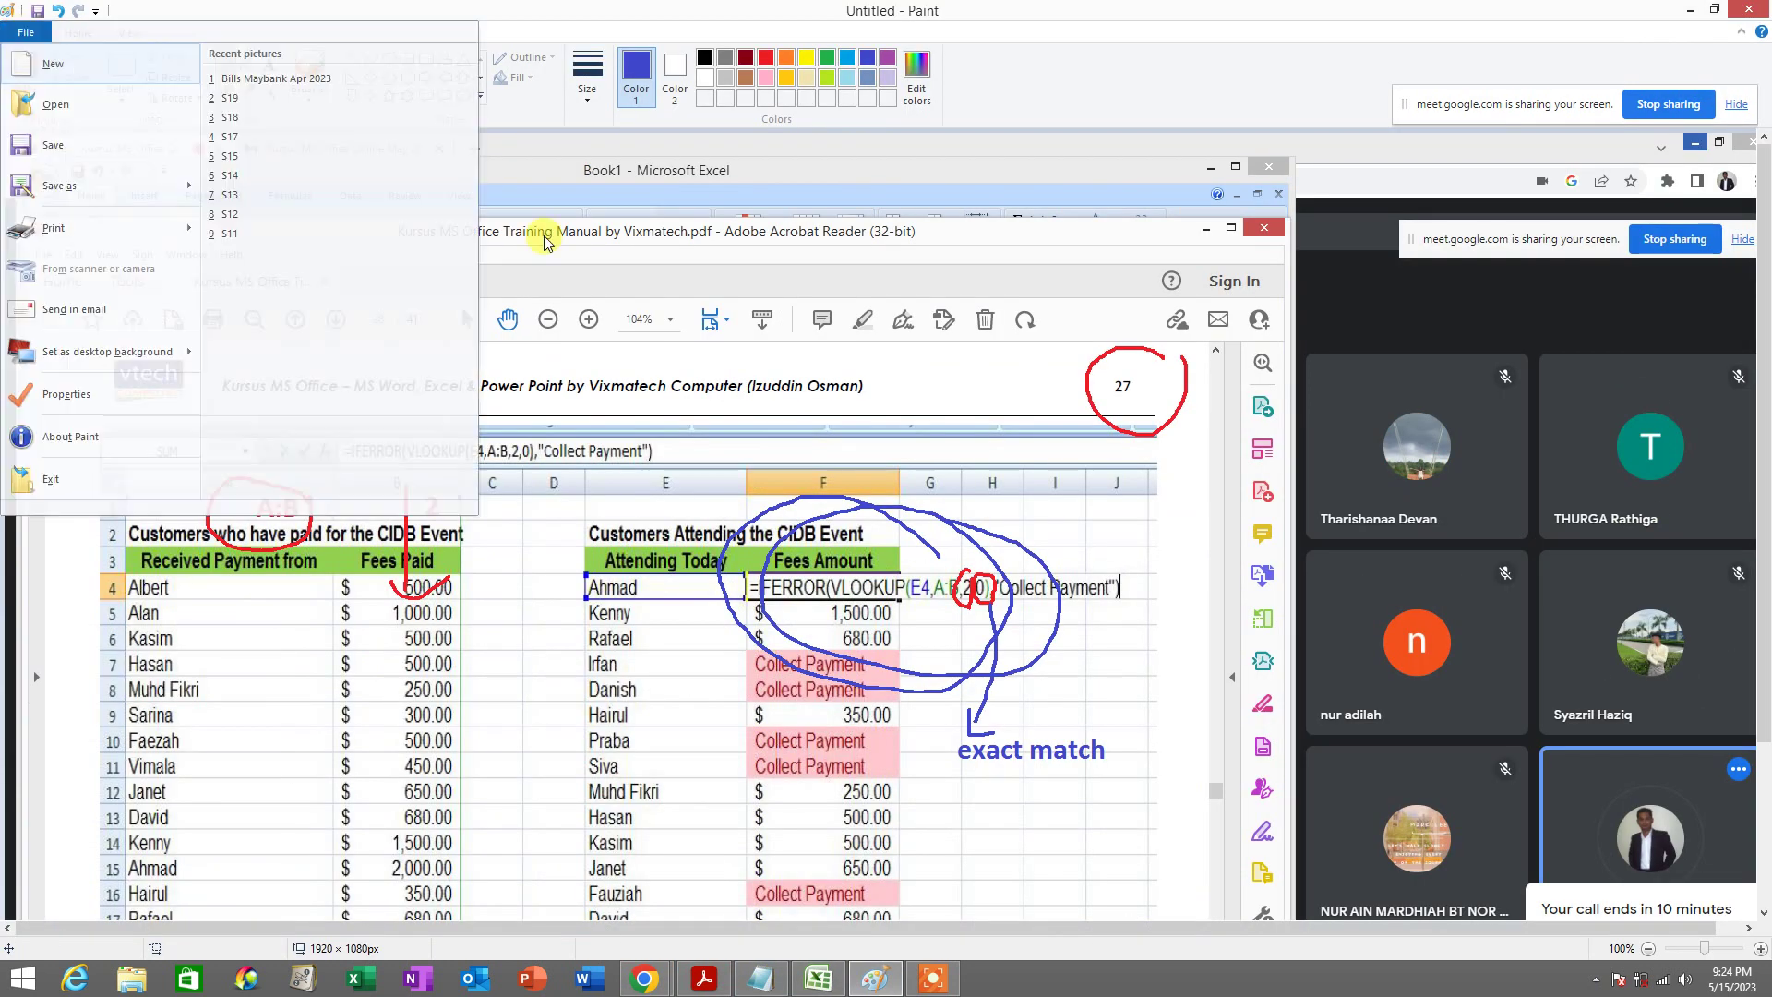
# Start a new unsaved canvas and paste the Excel fee table screenshot
pyautogui.click(28, 63)
pyautogui.click(923, 497)
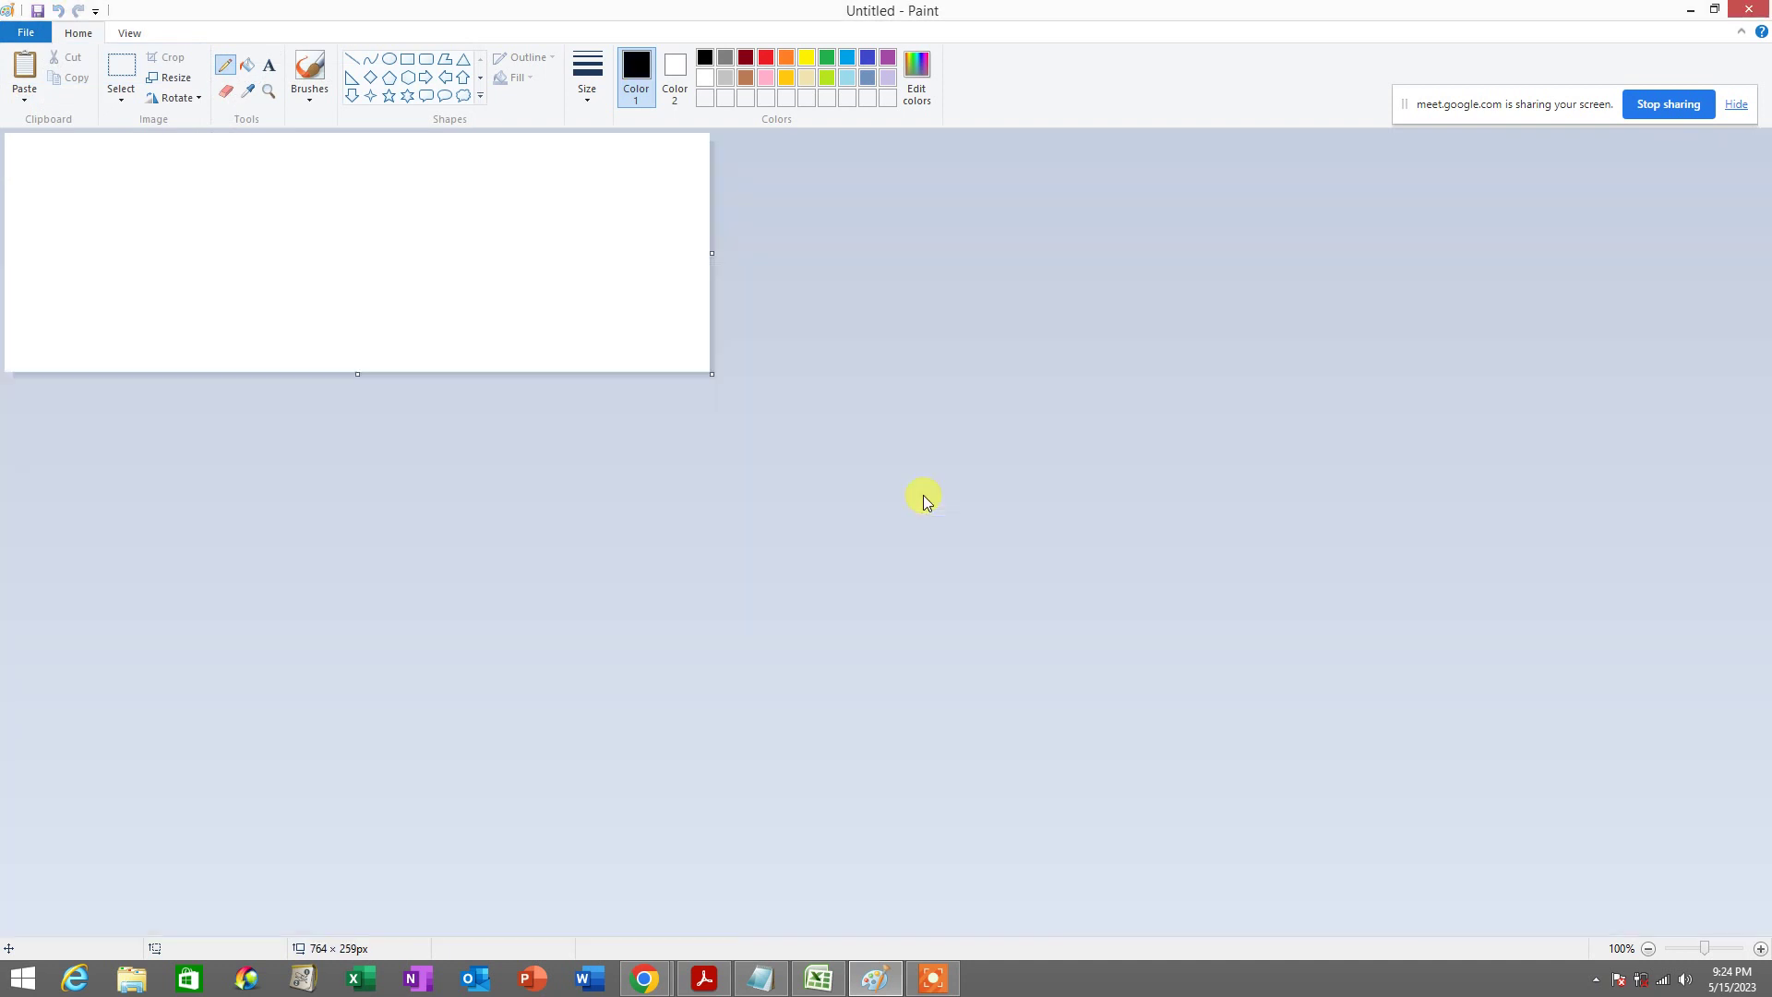
pyautogui.hotkey('ctrl', 'v')
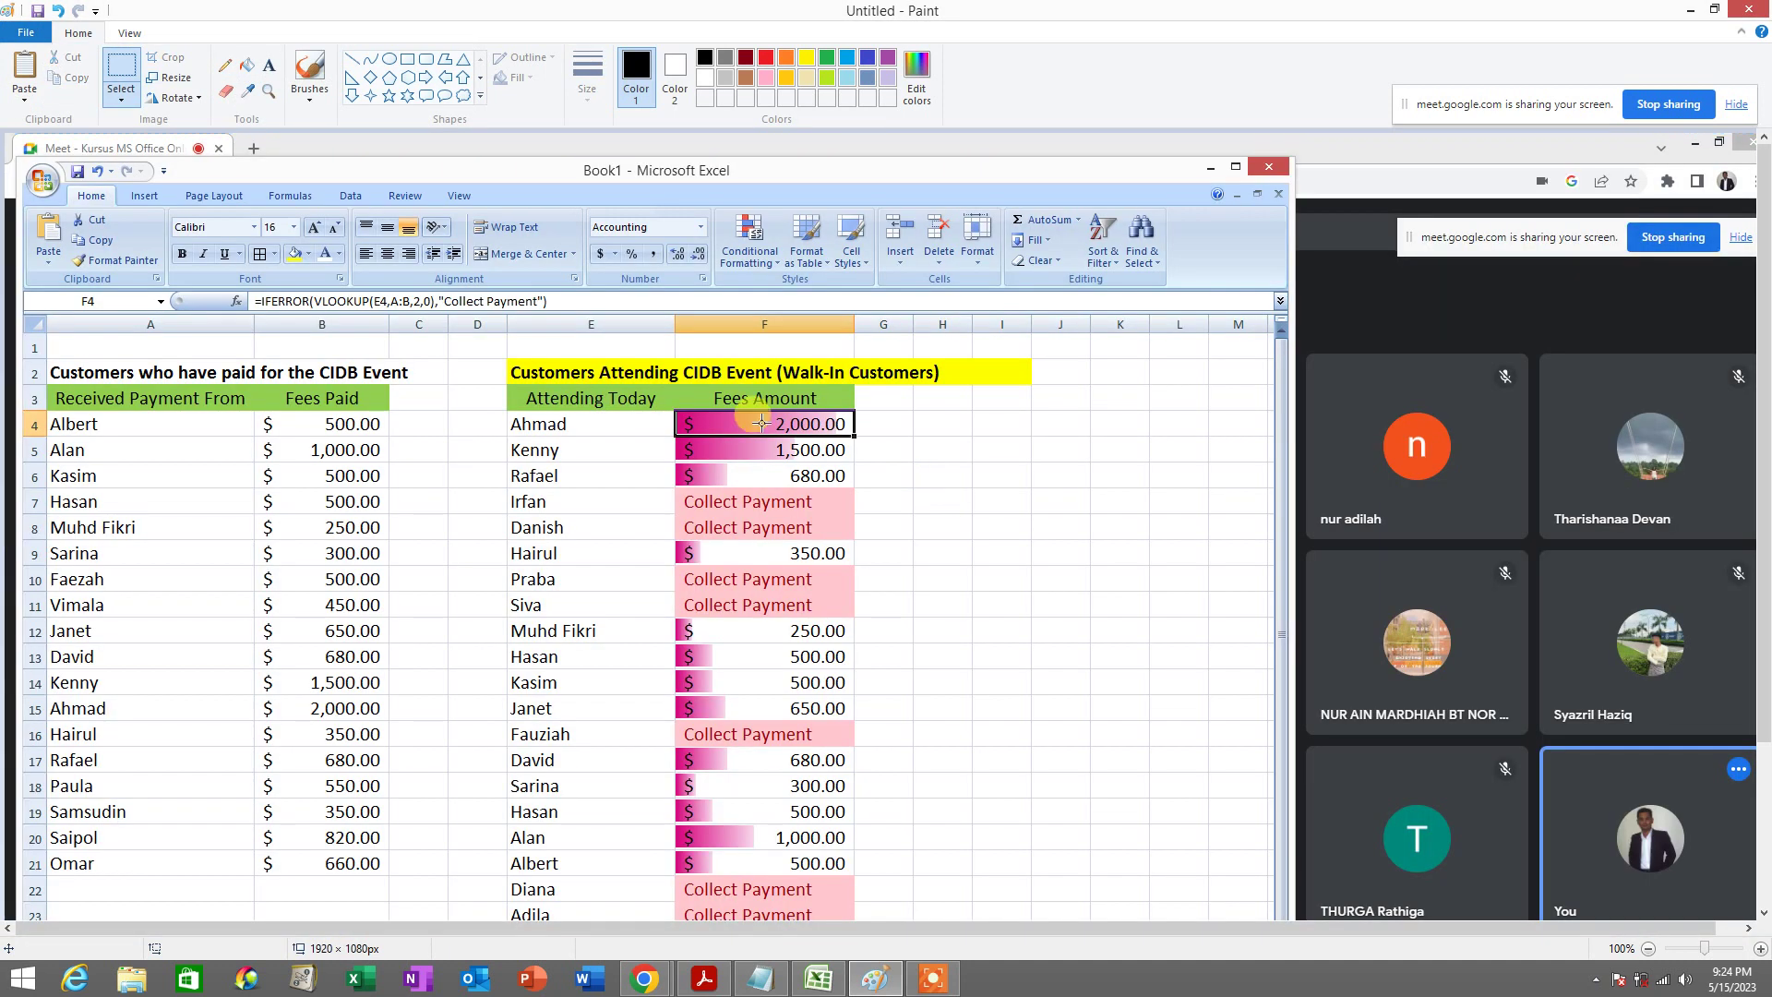
# Draw red pencil ticks and lines around the F4 2,000.00 fee, then undo them
pyautogui.click(224, 65)
pyautogui.click(765, 58)
pyautogui.moveTo(584, 424); pyautogui.dragTo(605, 422)
pyautogui.moveTo(870, 425)
pyautogui.mouseDown()
pyautogui.moveTo(891, 419)
pyautogui.moveTo(766, 391)
pyautogui.moveTo(875, 482)
pyautogui.moveTo(887, 384)
pyautogui.mouseUp()
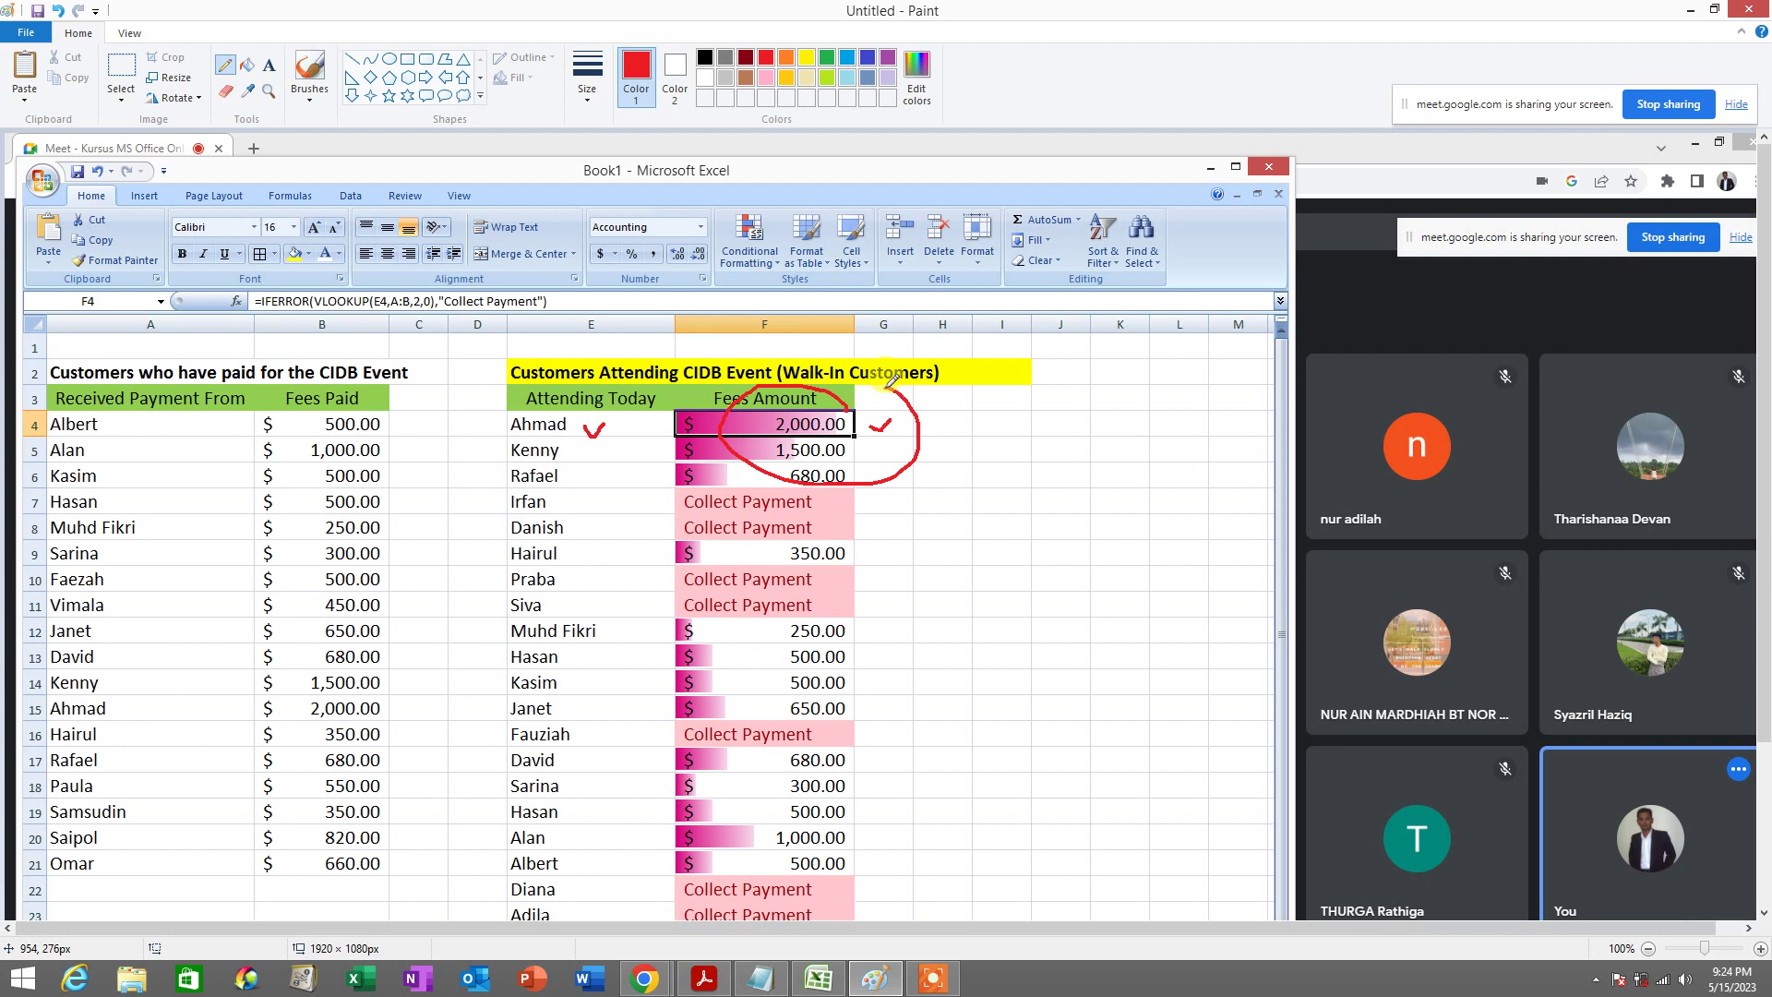
pyautogui.hotkey('ctrl', 'z')
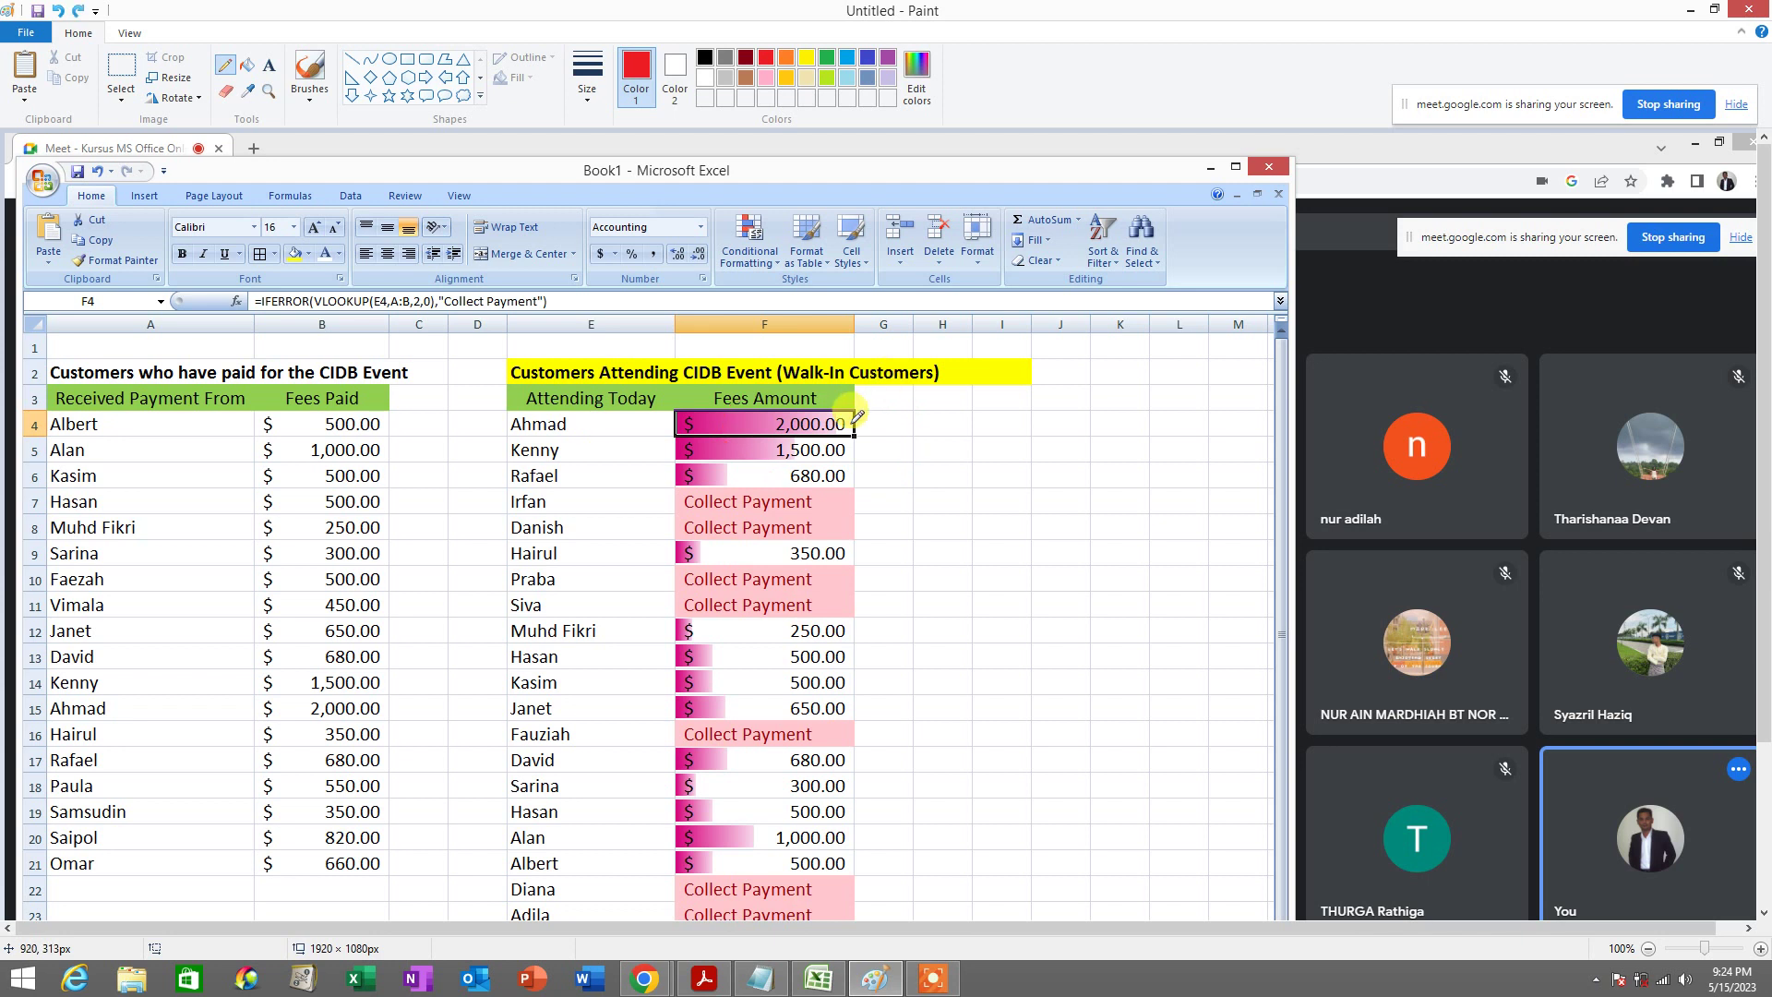
pyautogui.moveTo(850, 424)
pyautogui.mouseDown()
pyautogui.moveTo(907, 394)
pyautogui.moveTo(667, 399)
pyautogui.moveTo(691, 457)
pyautogui.moveTo(834, 403)
pyautogui.mouseUp()
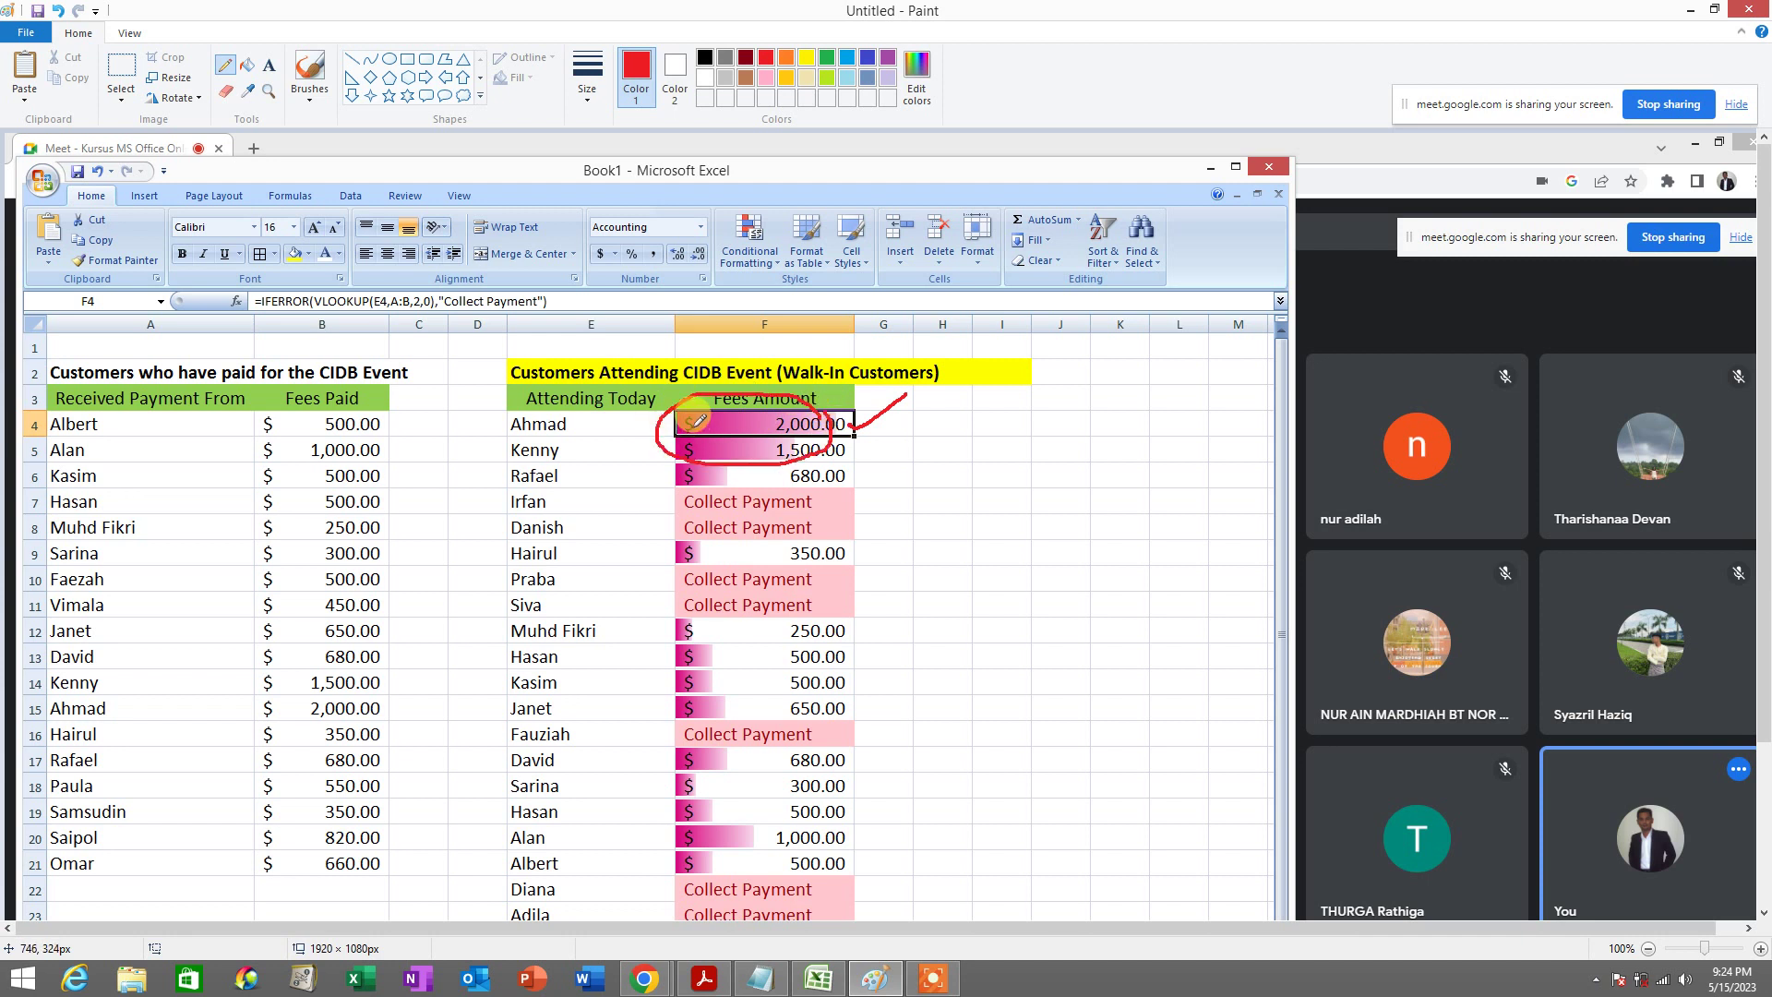
pyautogui.moveTo(695, 423); pyautogui.dragTo(851, 424)
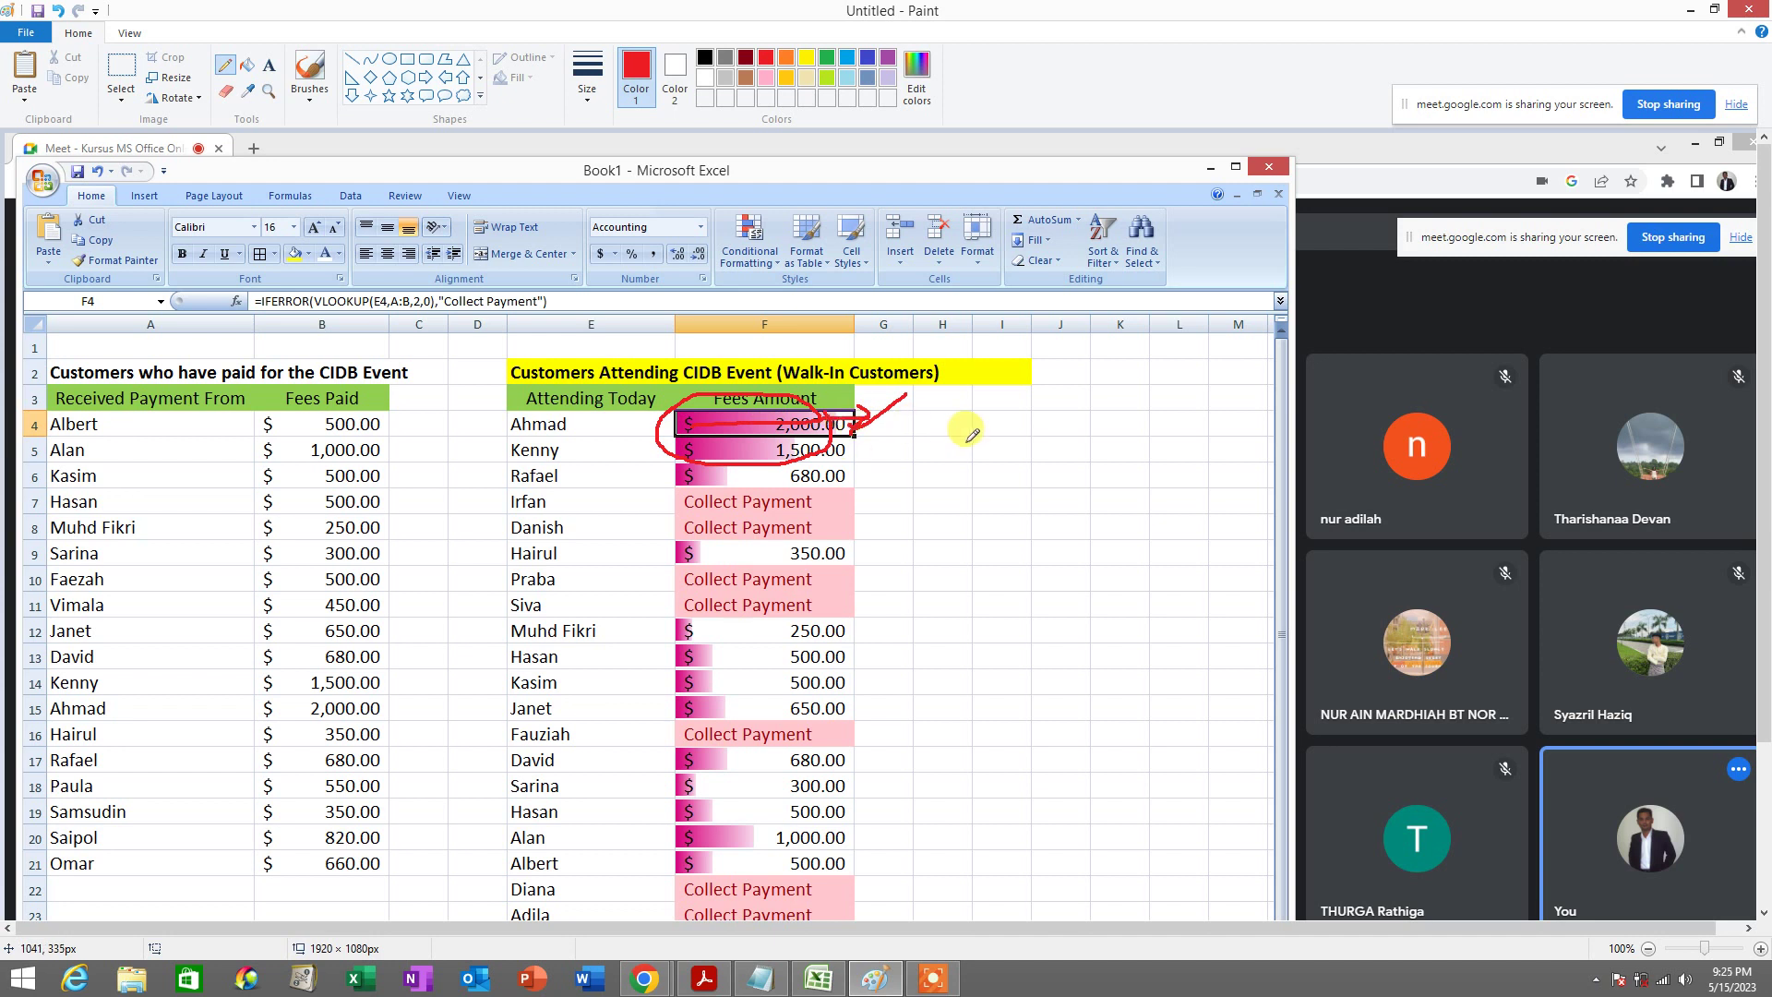
pyautogui.hotkey('ctrl', 'z')
pyautogui.hotkey('ctrl', 'z')
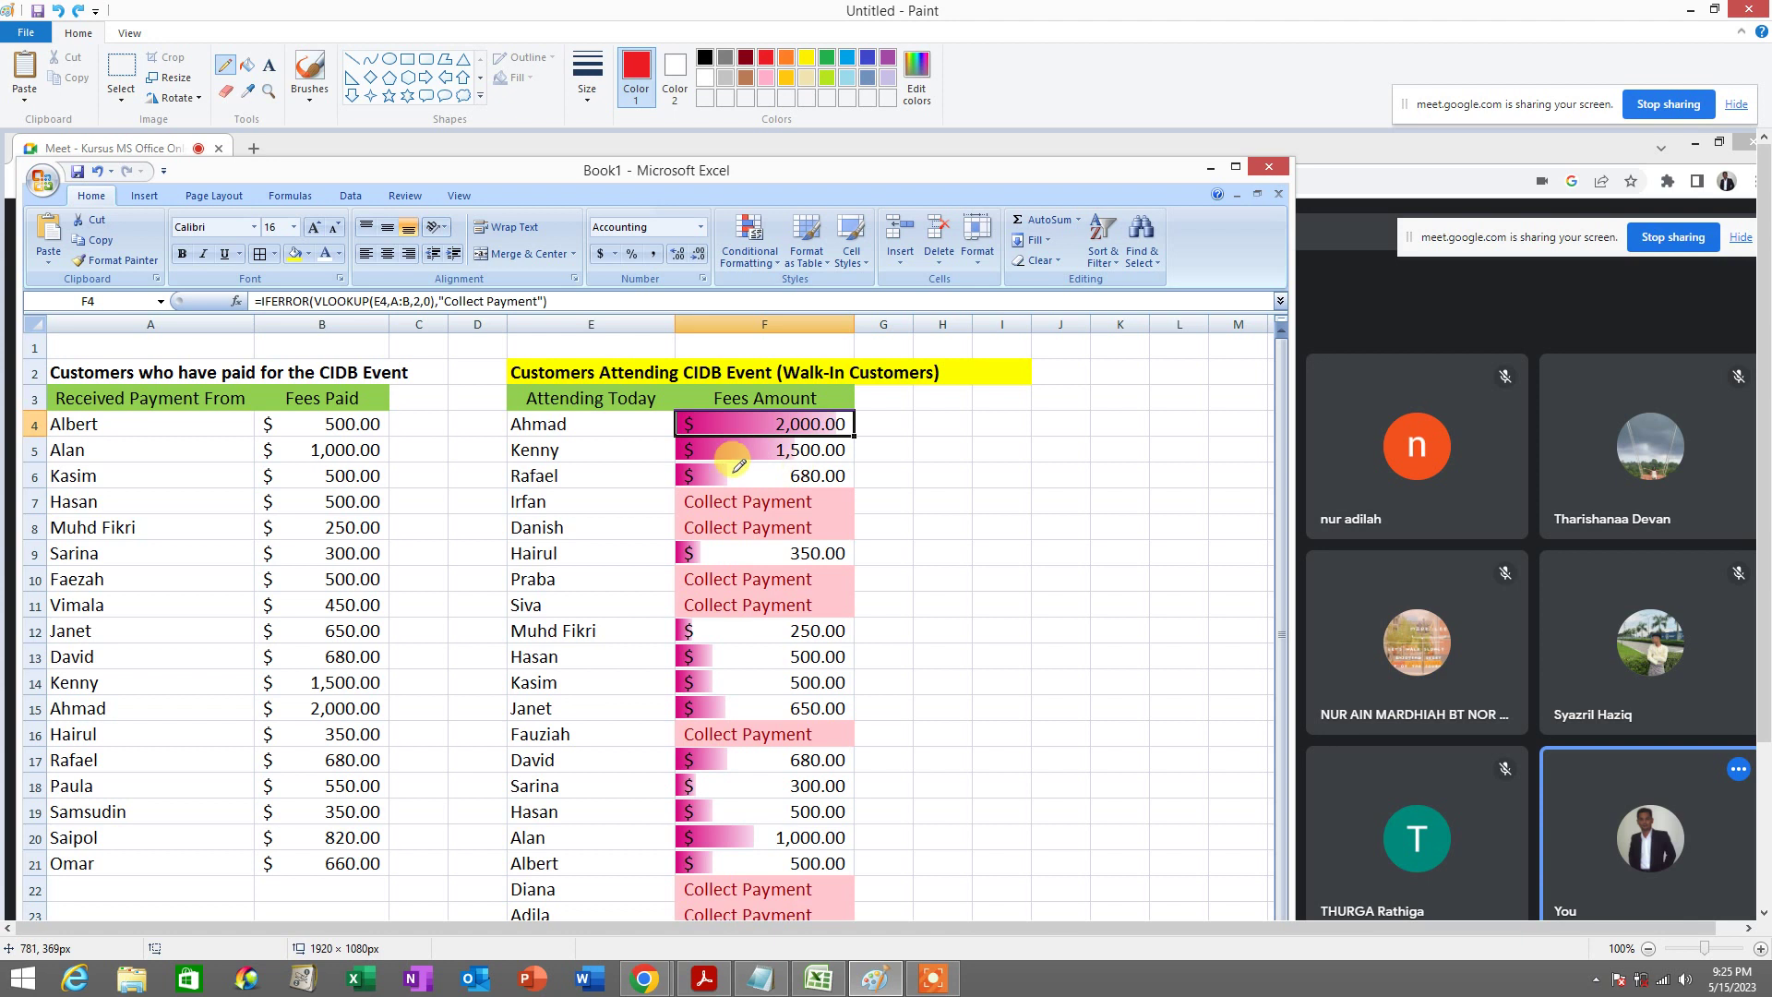
# Circle the $ signs in F6 and F12, sketch an arrow and loop, then undo
pyautogui.moveTo(716, 459)
pyautogui.mouseDown()
pyautogui.moveTo(735, 477)
pyautogui.moveTo(706, 545)
pyautogui.mouseUp()
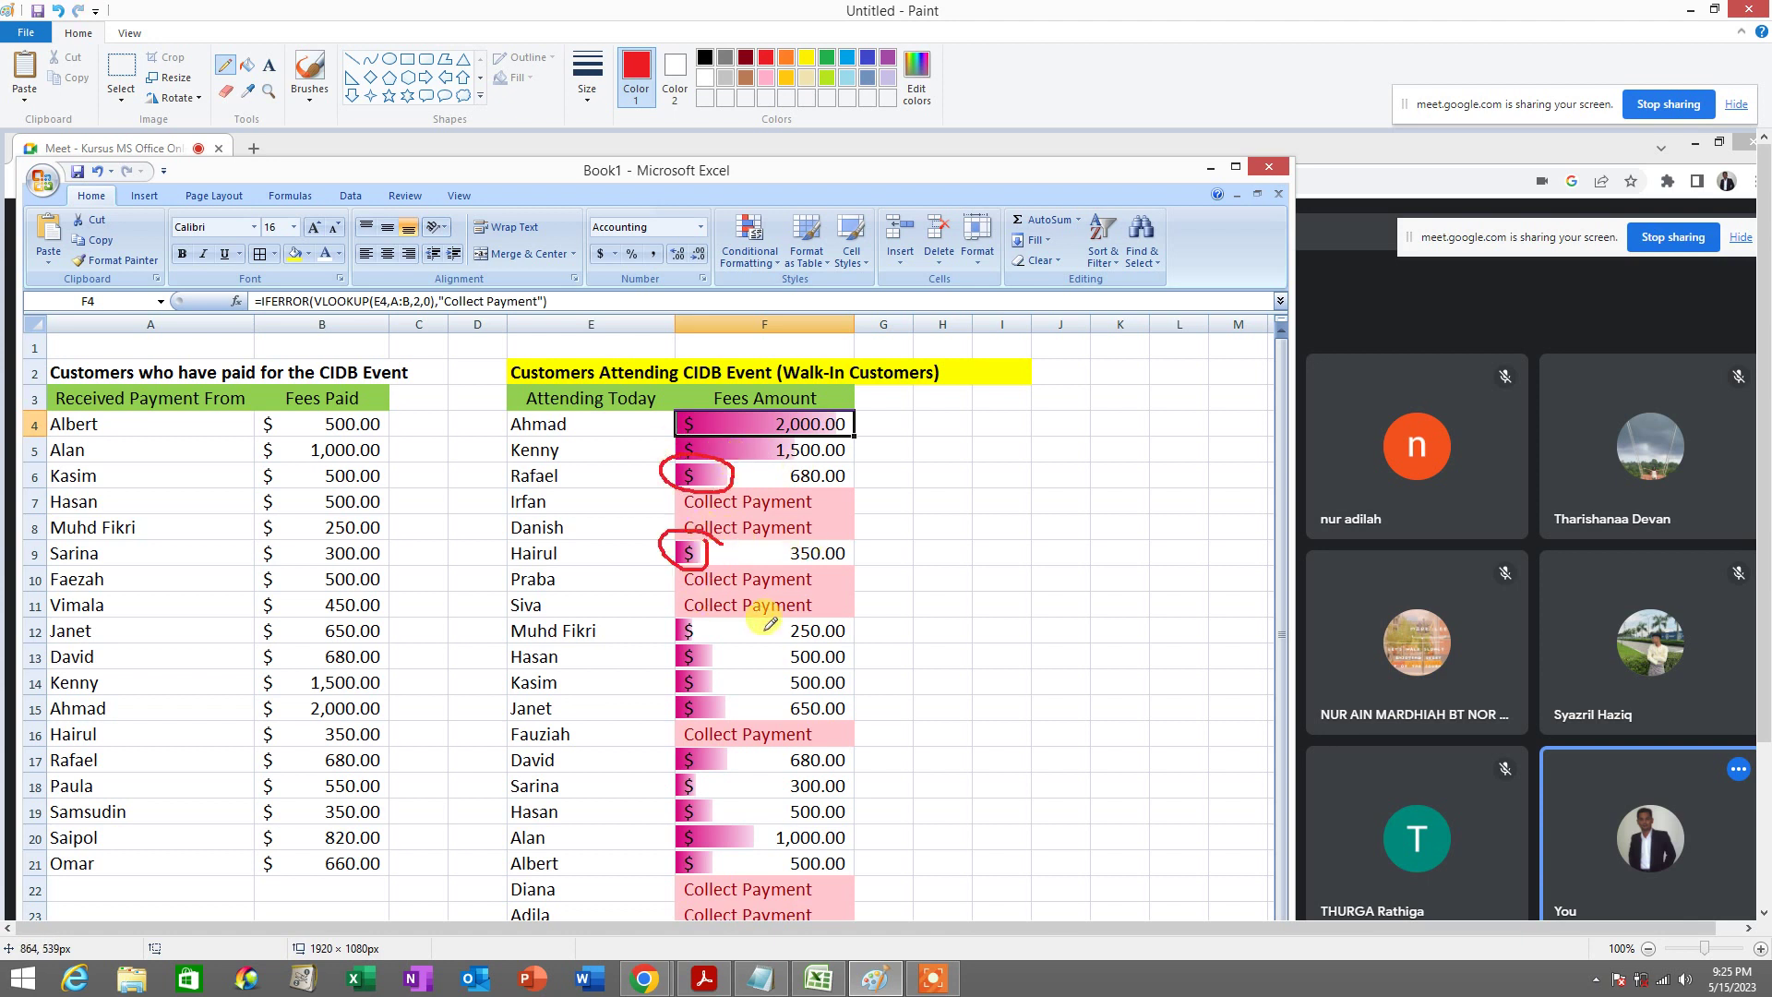
pyautogui.moveTo(675, 613)
pyautogui.mouseDown()
pyautogui.moveTo(692, 644)
pyautogui.moveTo(707, 620)
pyautogui.mouseUp()
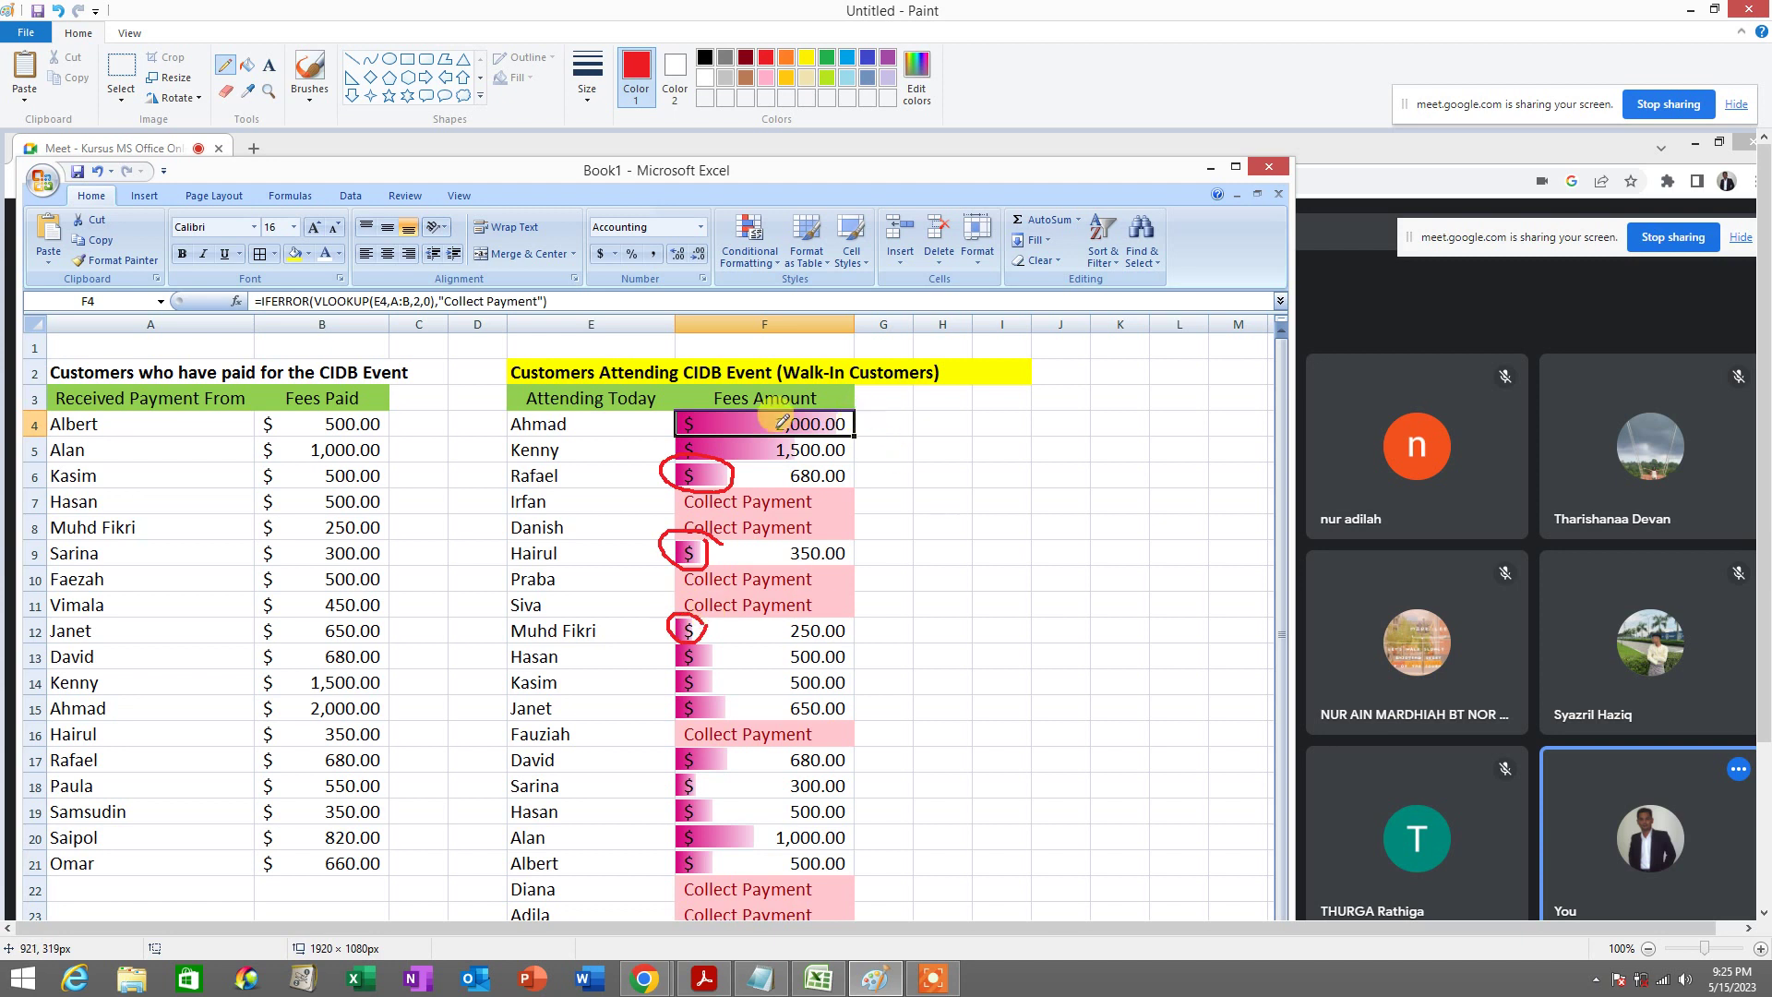
pyautogui.moveTo(579, 434)
pyautogui.mouseDown()
pyautogui.moveTo(600, 674)
pyautogui.moveTo(589, 913)
pyautogui.moveTo(591, 886)
pyautogui.moveTo(575, 898)
pyautogui.mouseUp()
pyautogui.moveTo(879, 444)
pyautogui.mouseDown()
pyautogui.moveTo(664, 413)
pyautogui.moveTo(889, 812)
pyautogui.moveTo(904, 427)
pyautogui.mouseUp()
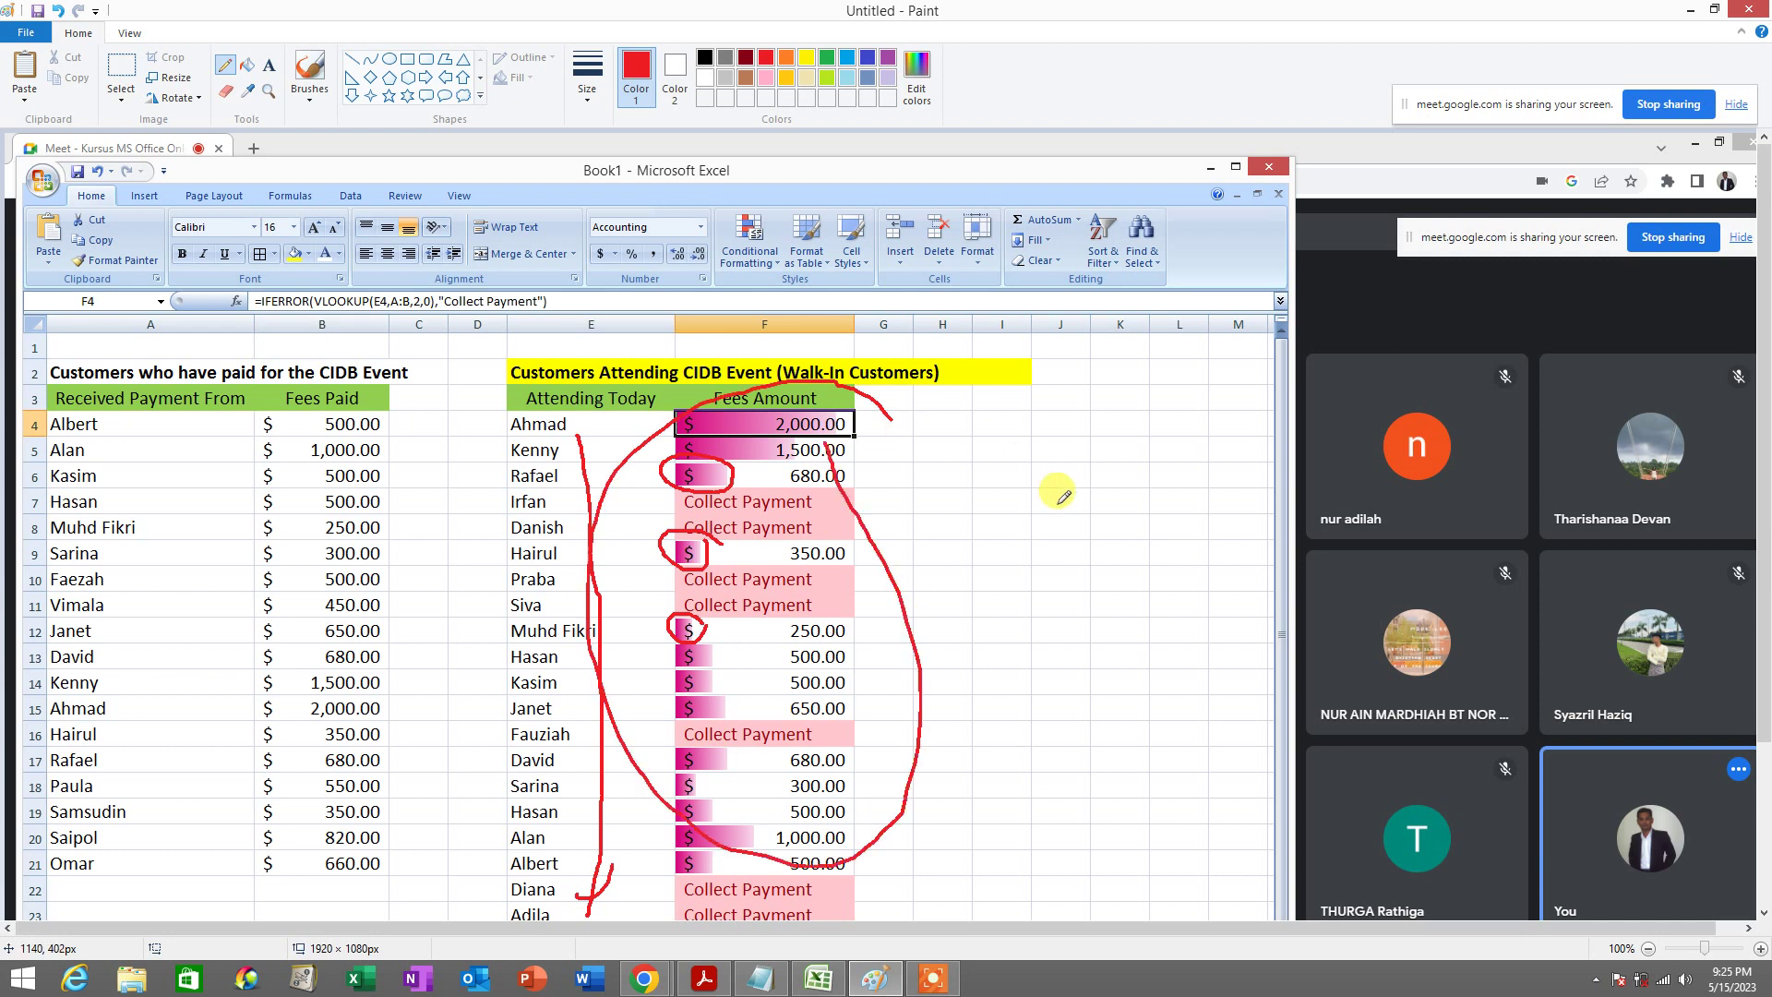
pyautogui.hotkey('ctrl', 'z')
pyautogui.hotkey('ctrl', 'z')
pyautogui.hotkey('ctrl', 'z')
pyautogui.hotkey('ctrl', 'z')
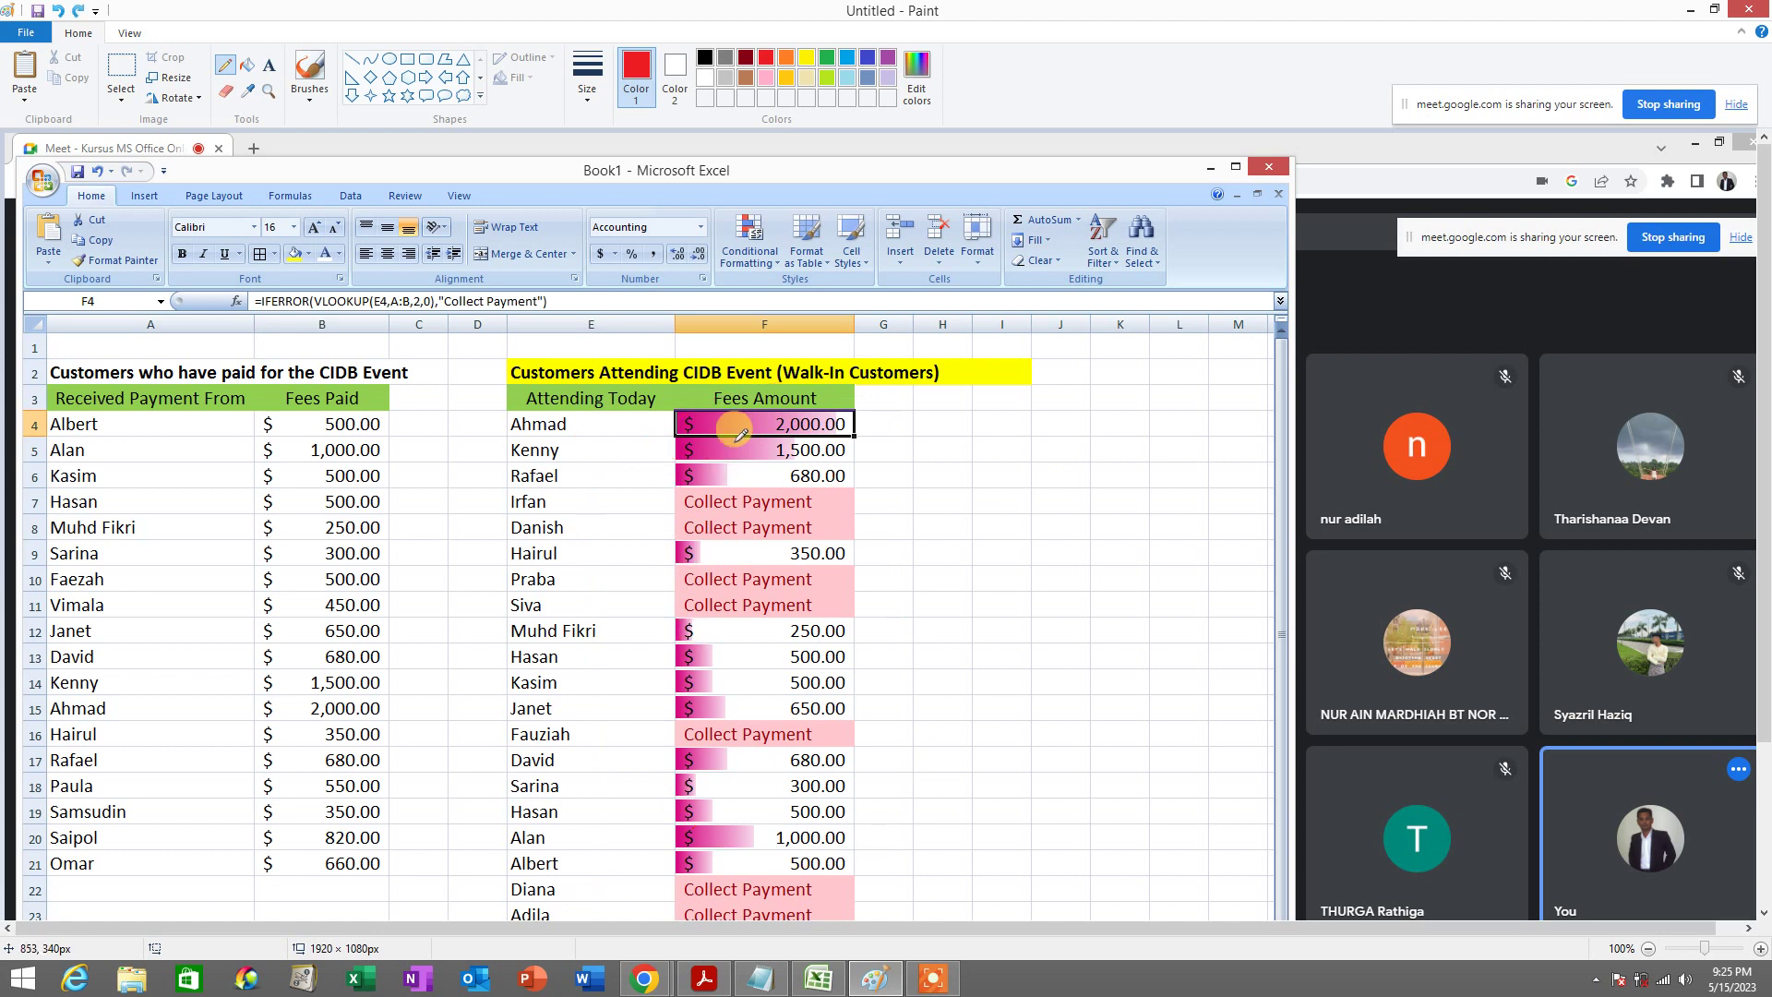
# Circle and tick the first attendee and fee, then the row 20 attendee's 1,000.00 fee
pyautogui.moveTo(583, 427)
pyautogui.mouseDown()
pyautogui.moveTo(513, 409)
pyautogui.moveTo(530, 434)
pyautogui.moveTo(574, 432)
pyautogui.mouseUp()
pyautogui.moveTo(872, 418); pyautogui.dragTo(914, 389)
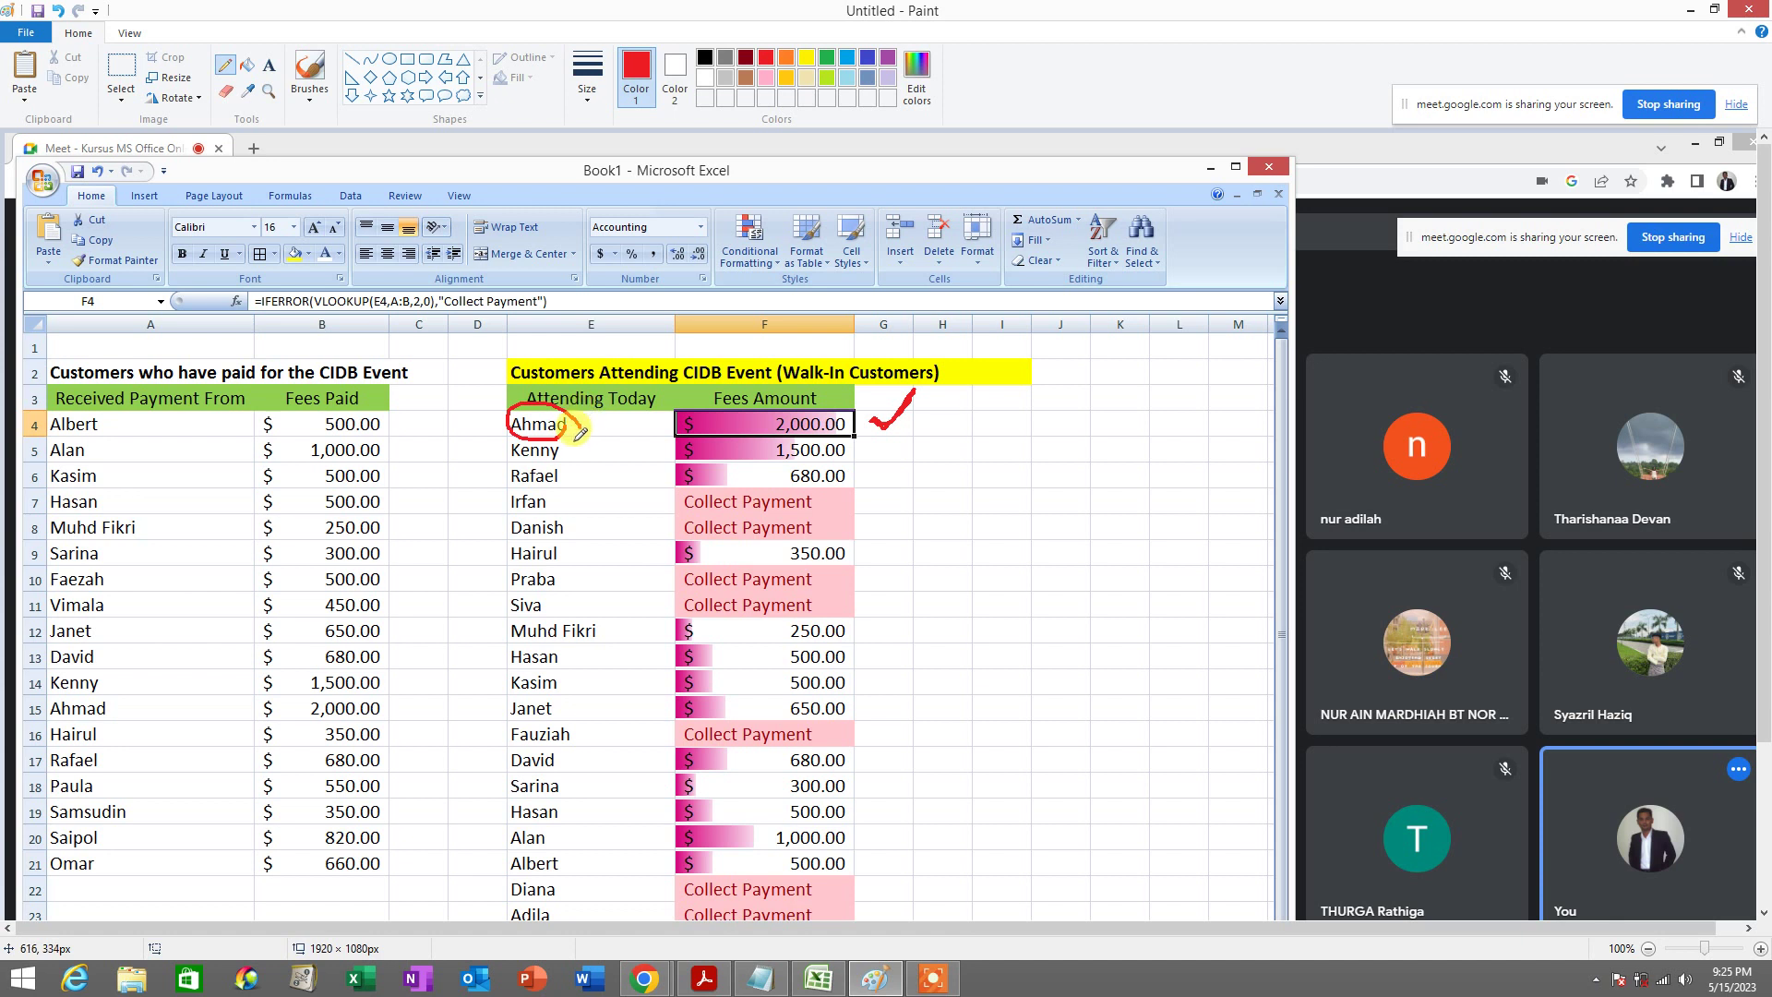
pyautogui.moveTo(576, 450); pyautogui.dragTo(607, 431)
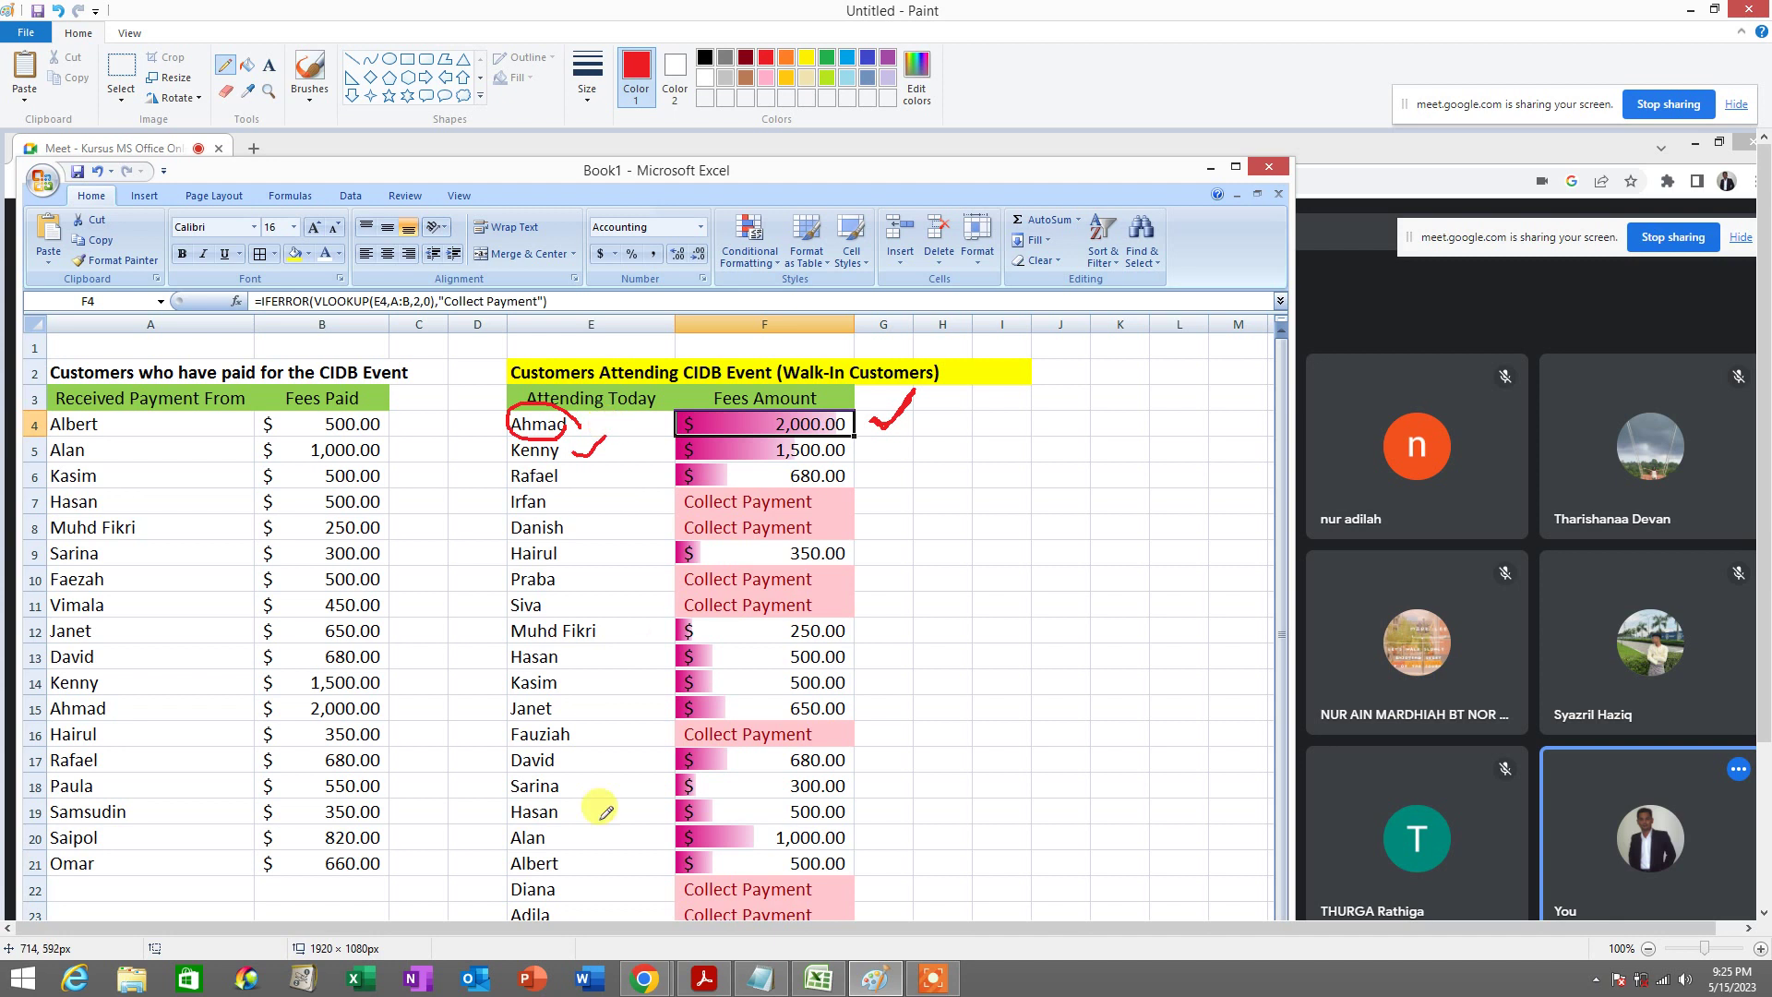
pyautogui.moveTo(552, 819)
pyautogui.mouseDown()
pyautogui.moveTo(506, 842)
pyautogui.moveTo(583, 812)
pyautogui.mouseUp()
pyautogui.moveTo(856, 834); pyautogui.dragTo(888, 820)
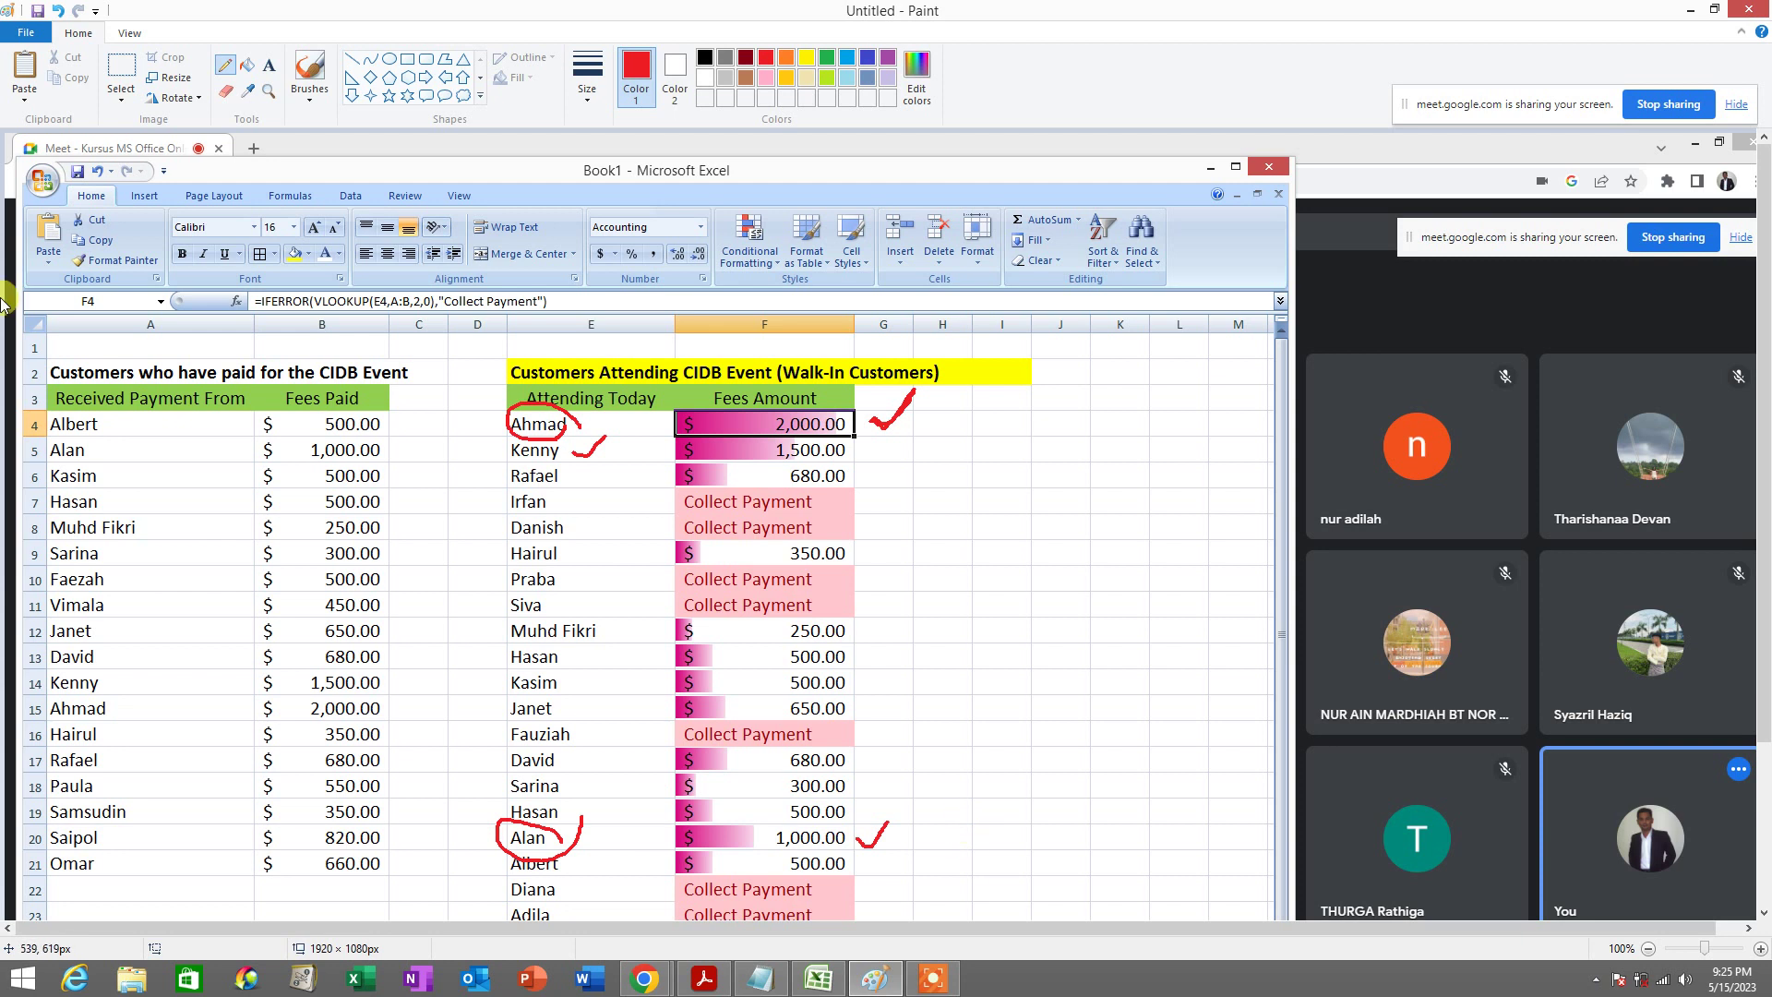
# Exit Paint without saving the annotations
pyautogui.click(24, 34)
pyautogui.click(50, 479)
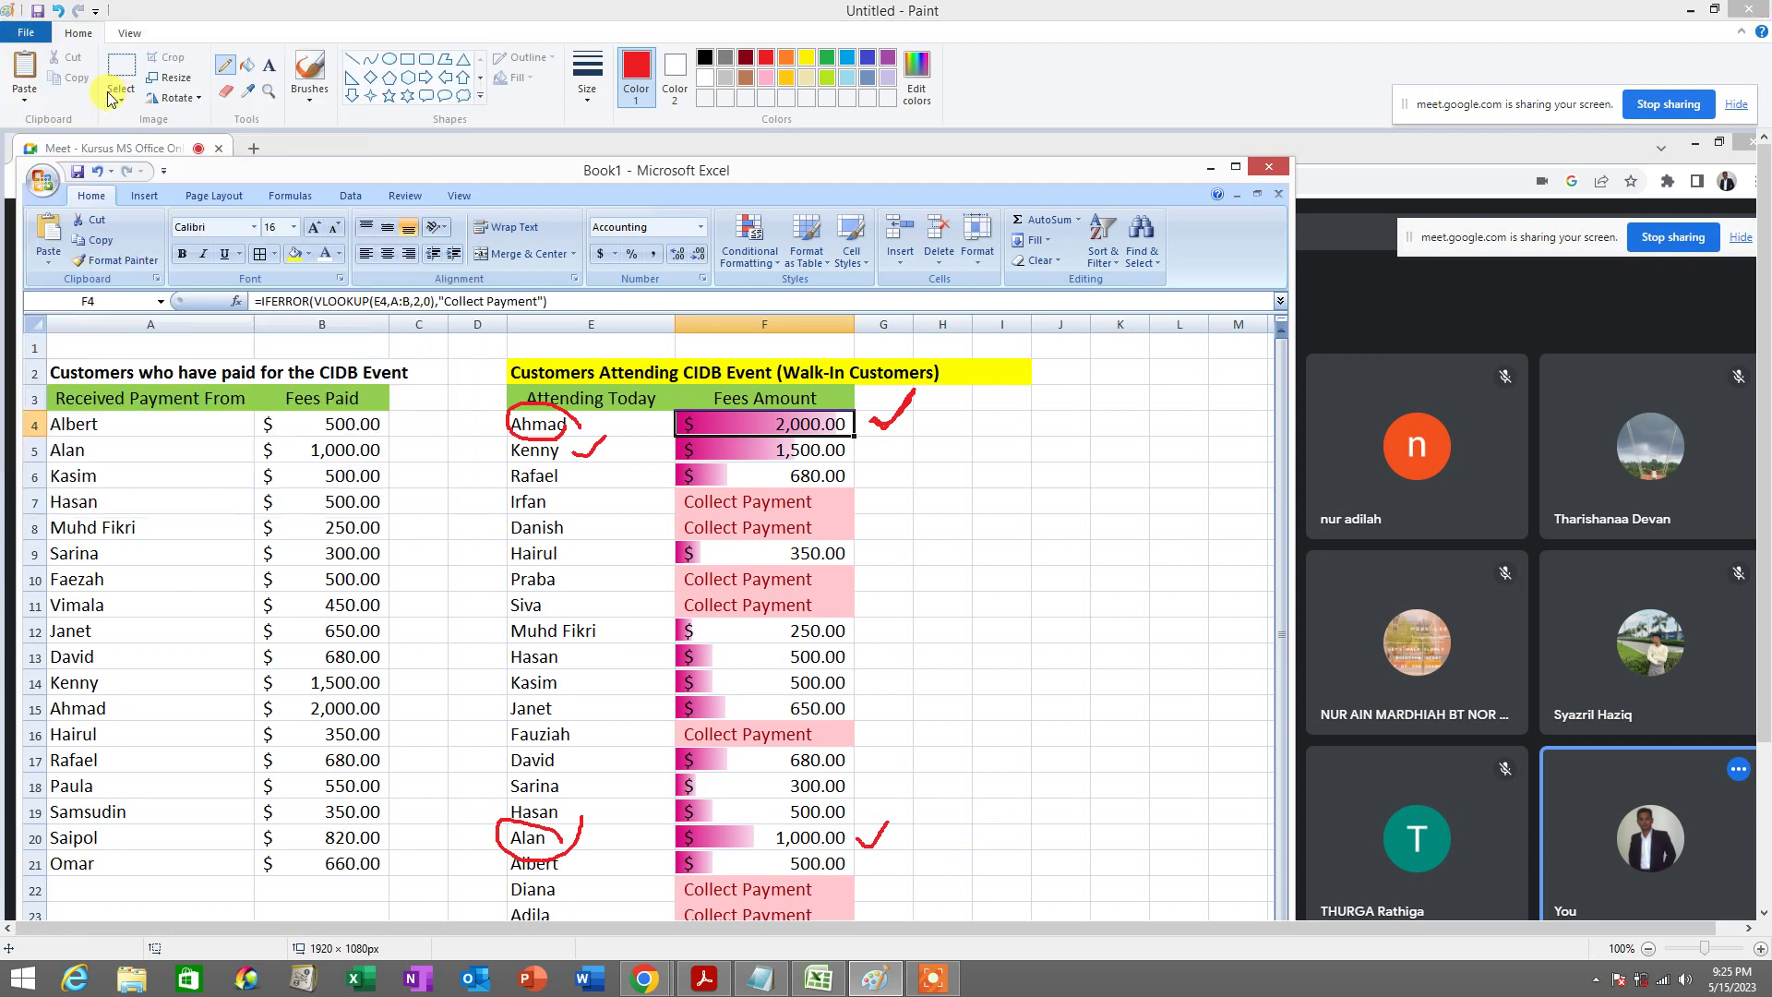
pyautogui.click(923, 491)
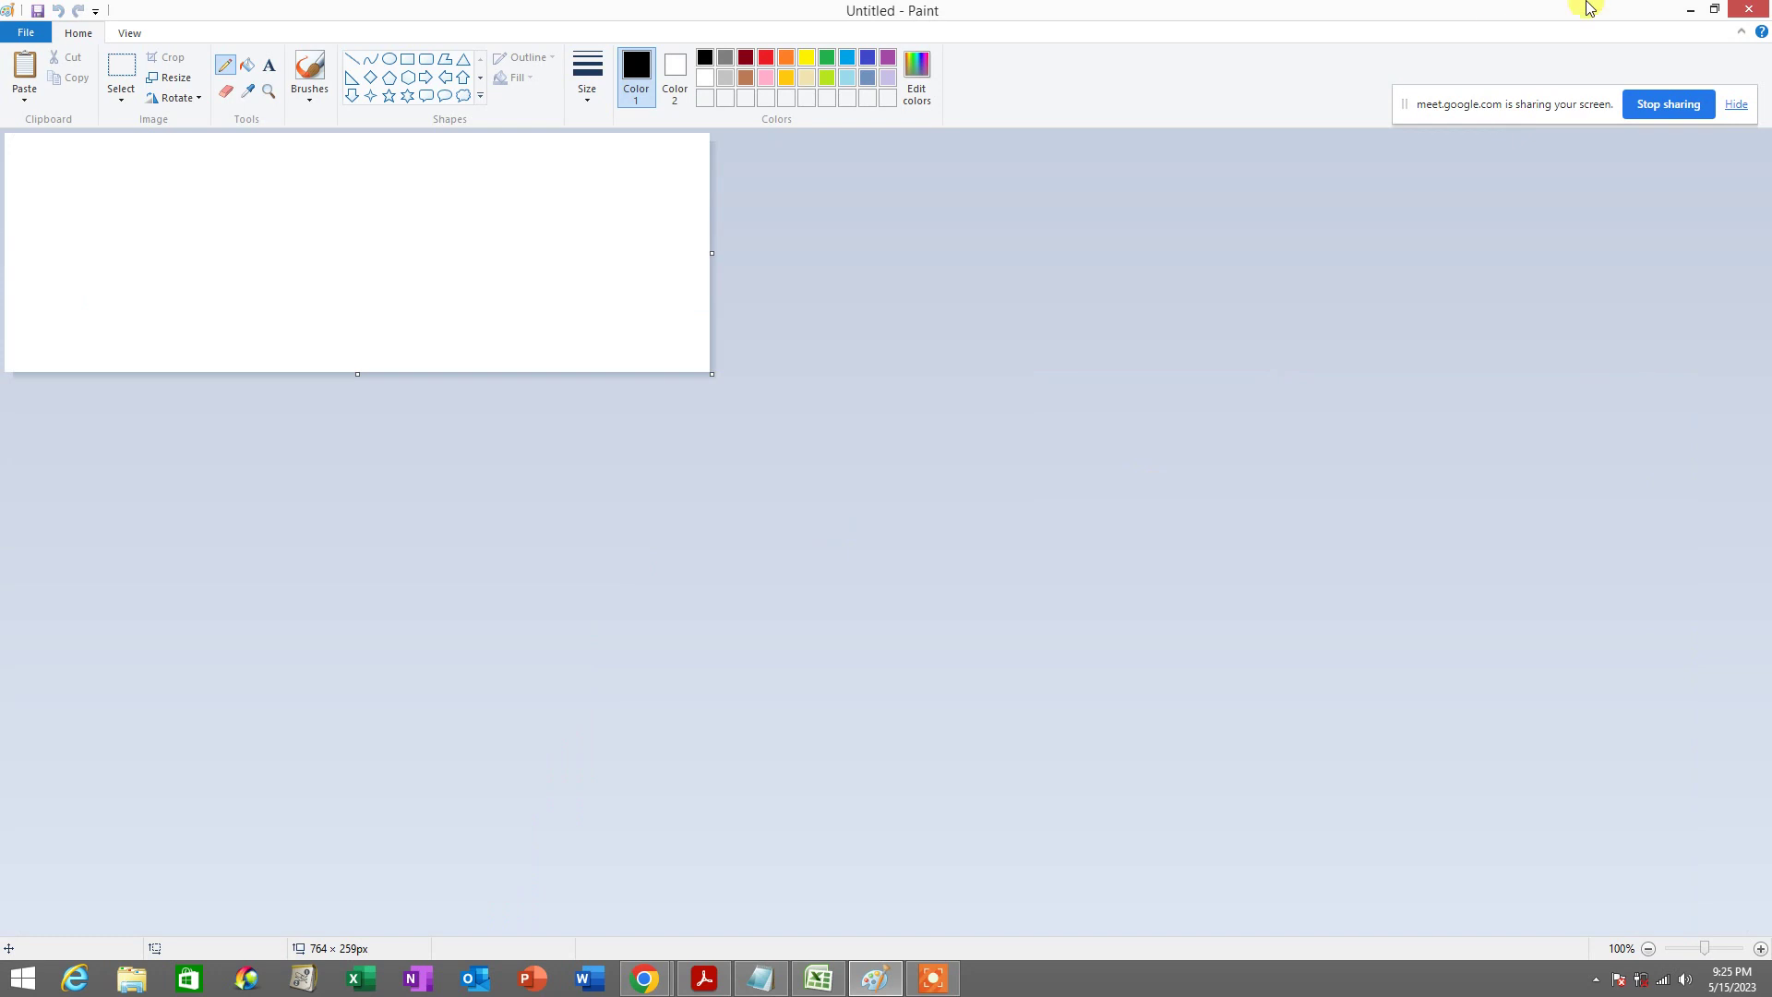
# Back in Excel, undo the pink data bars and bring up Data Bars choices for F4:F23
pyautogui.click(1691, 11)
pyautogui.click(934, 600)
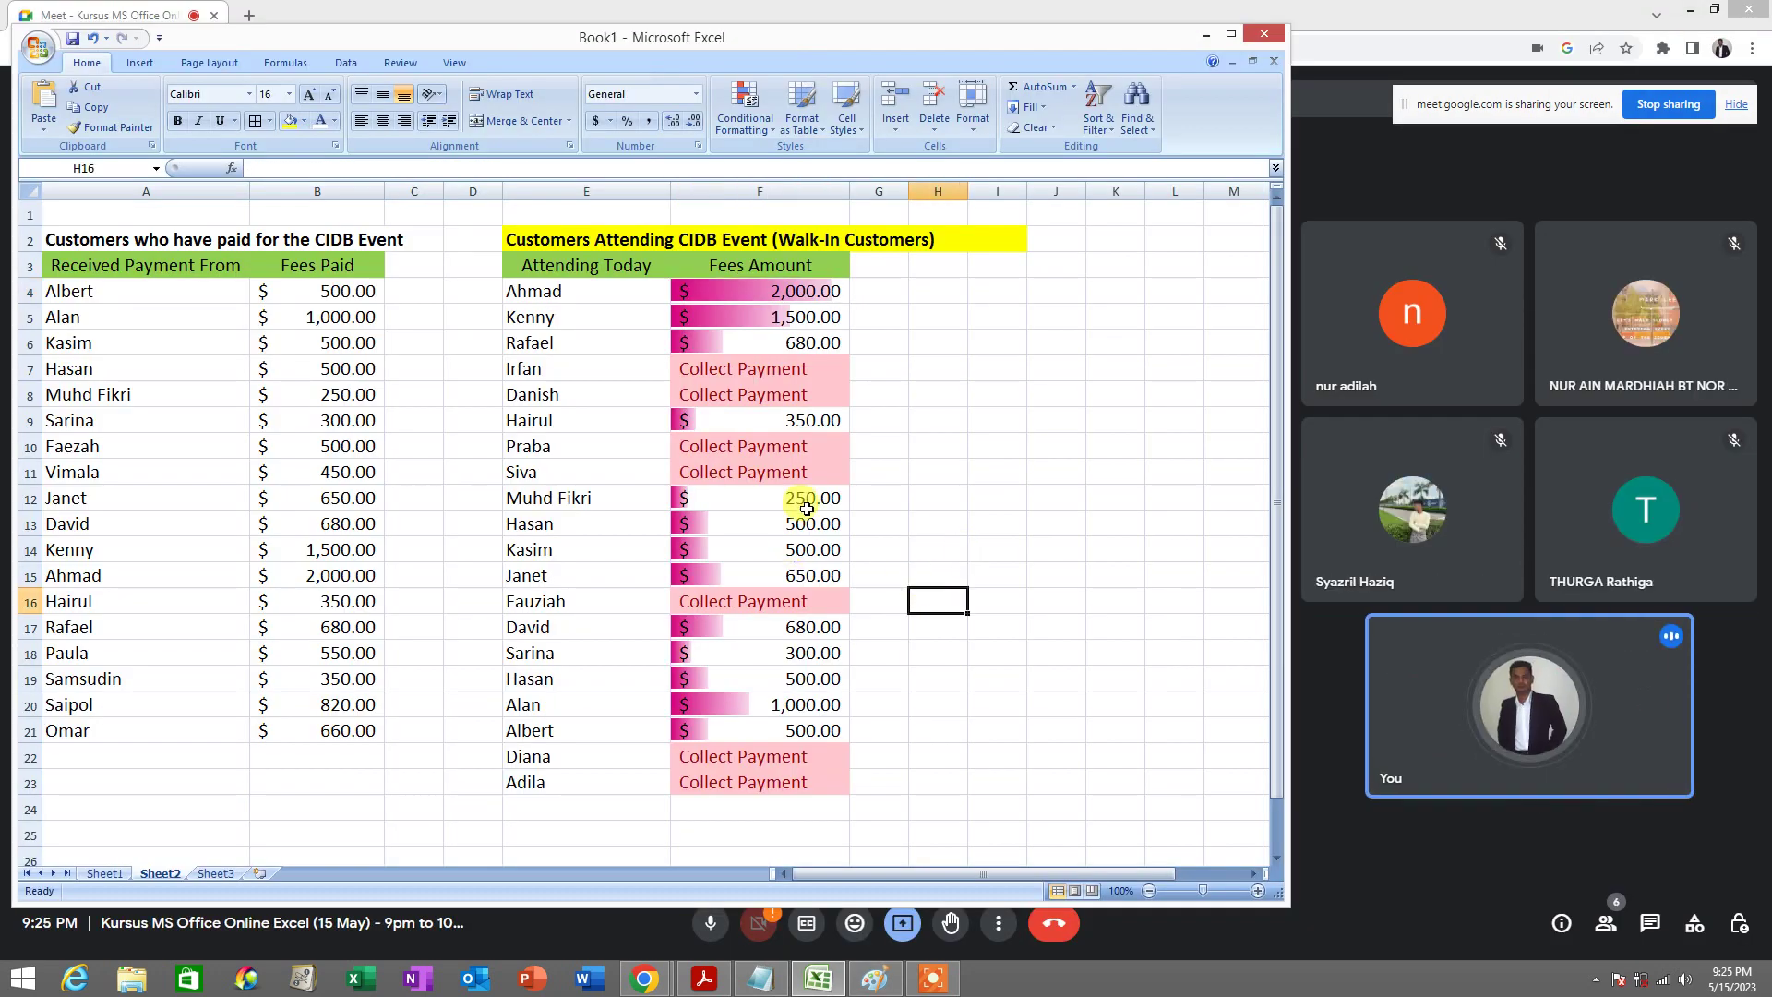
pyautogui.click(92, 39)
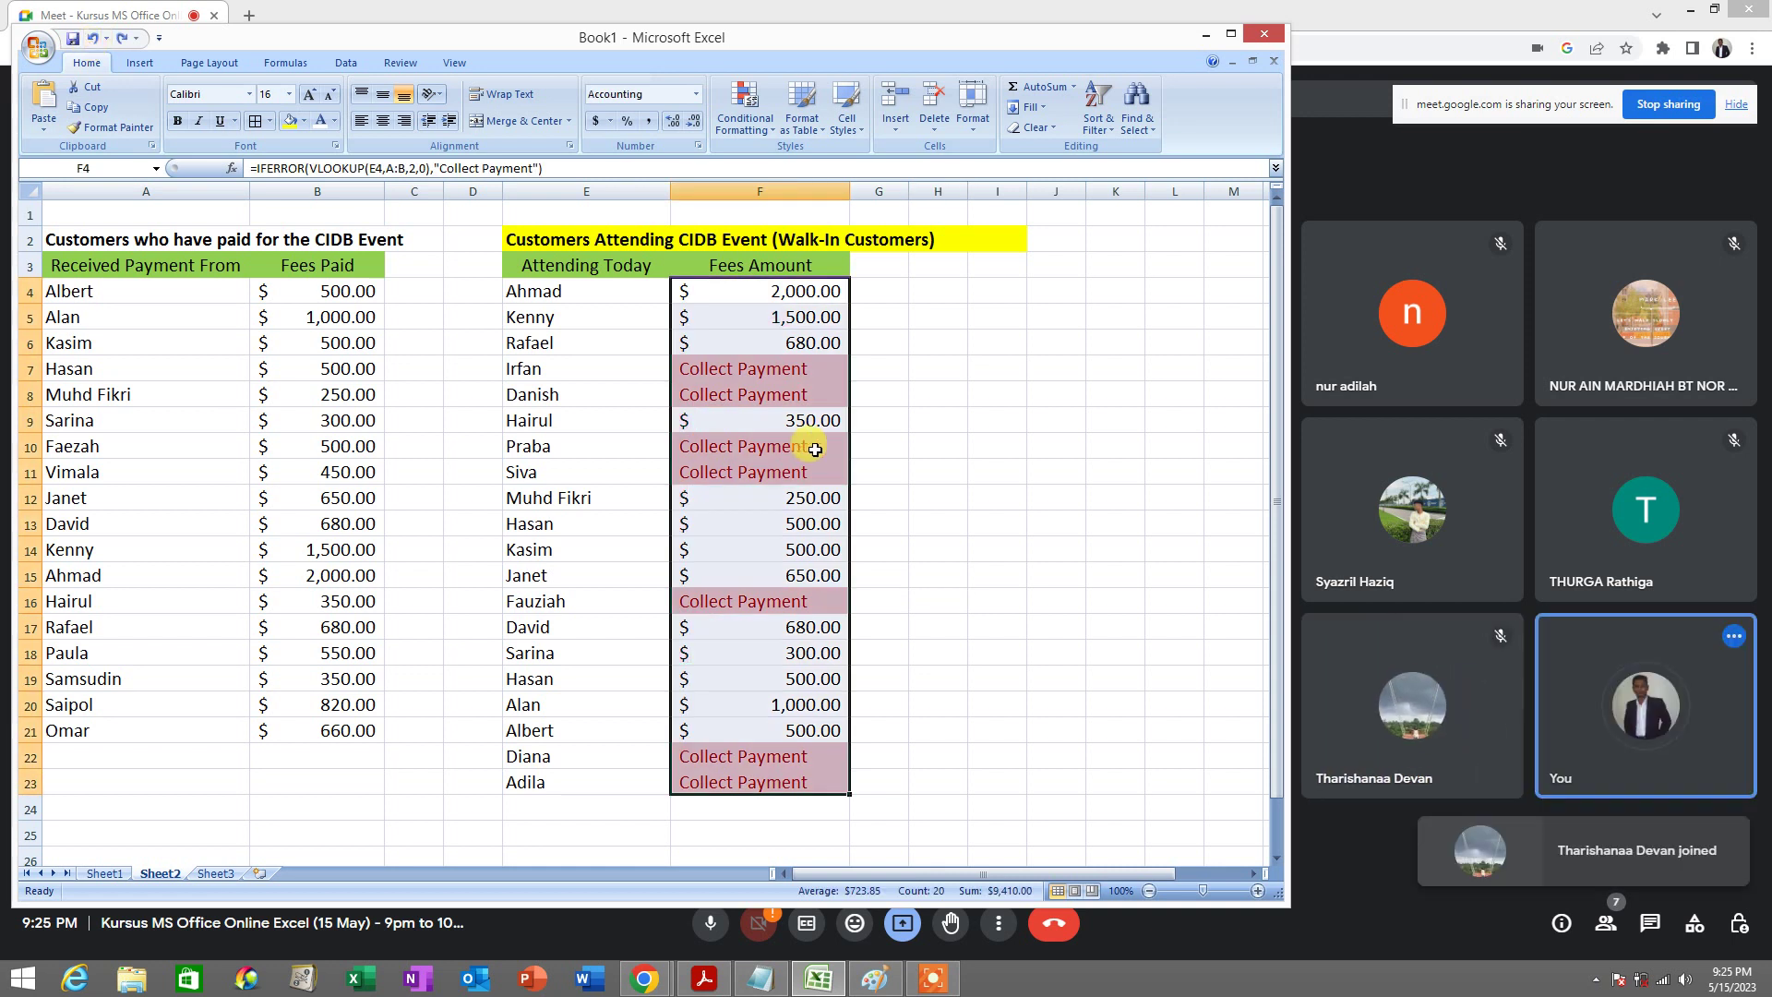
pyautogui.click(879, 467)
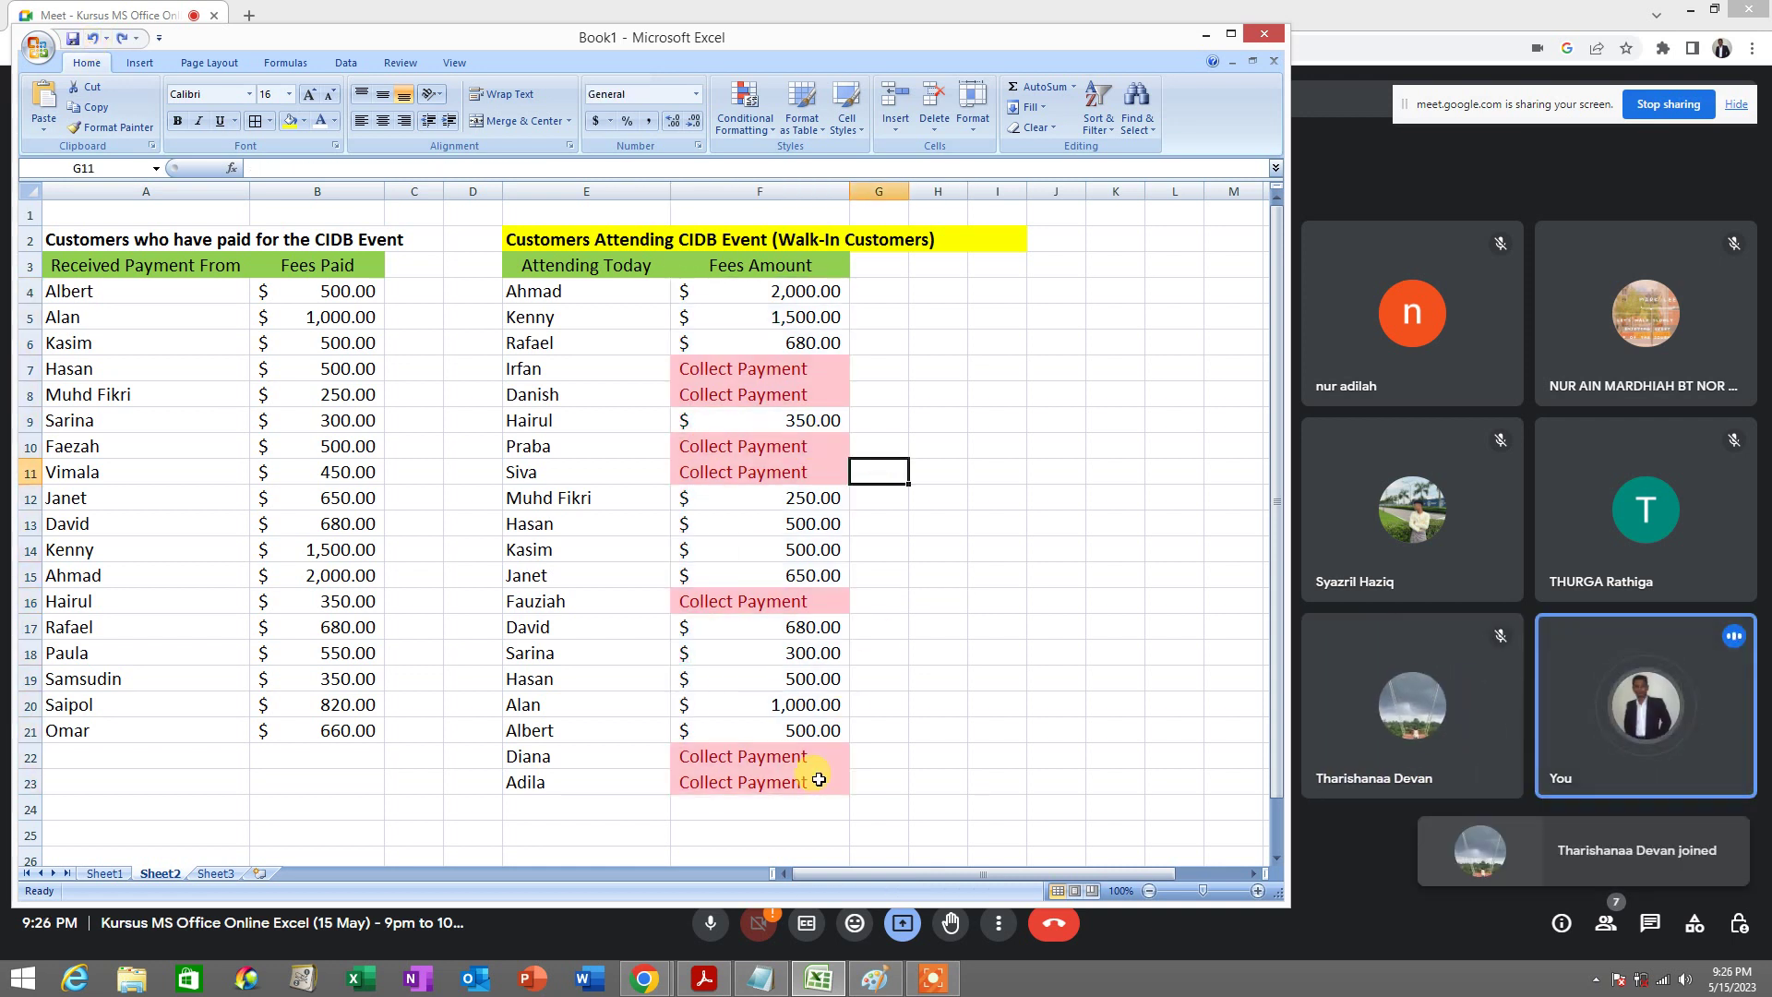
pyautogui.moveTo(818, 780); pyautogui.dragTo(792, 279)
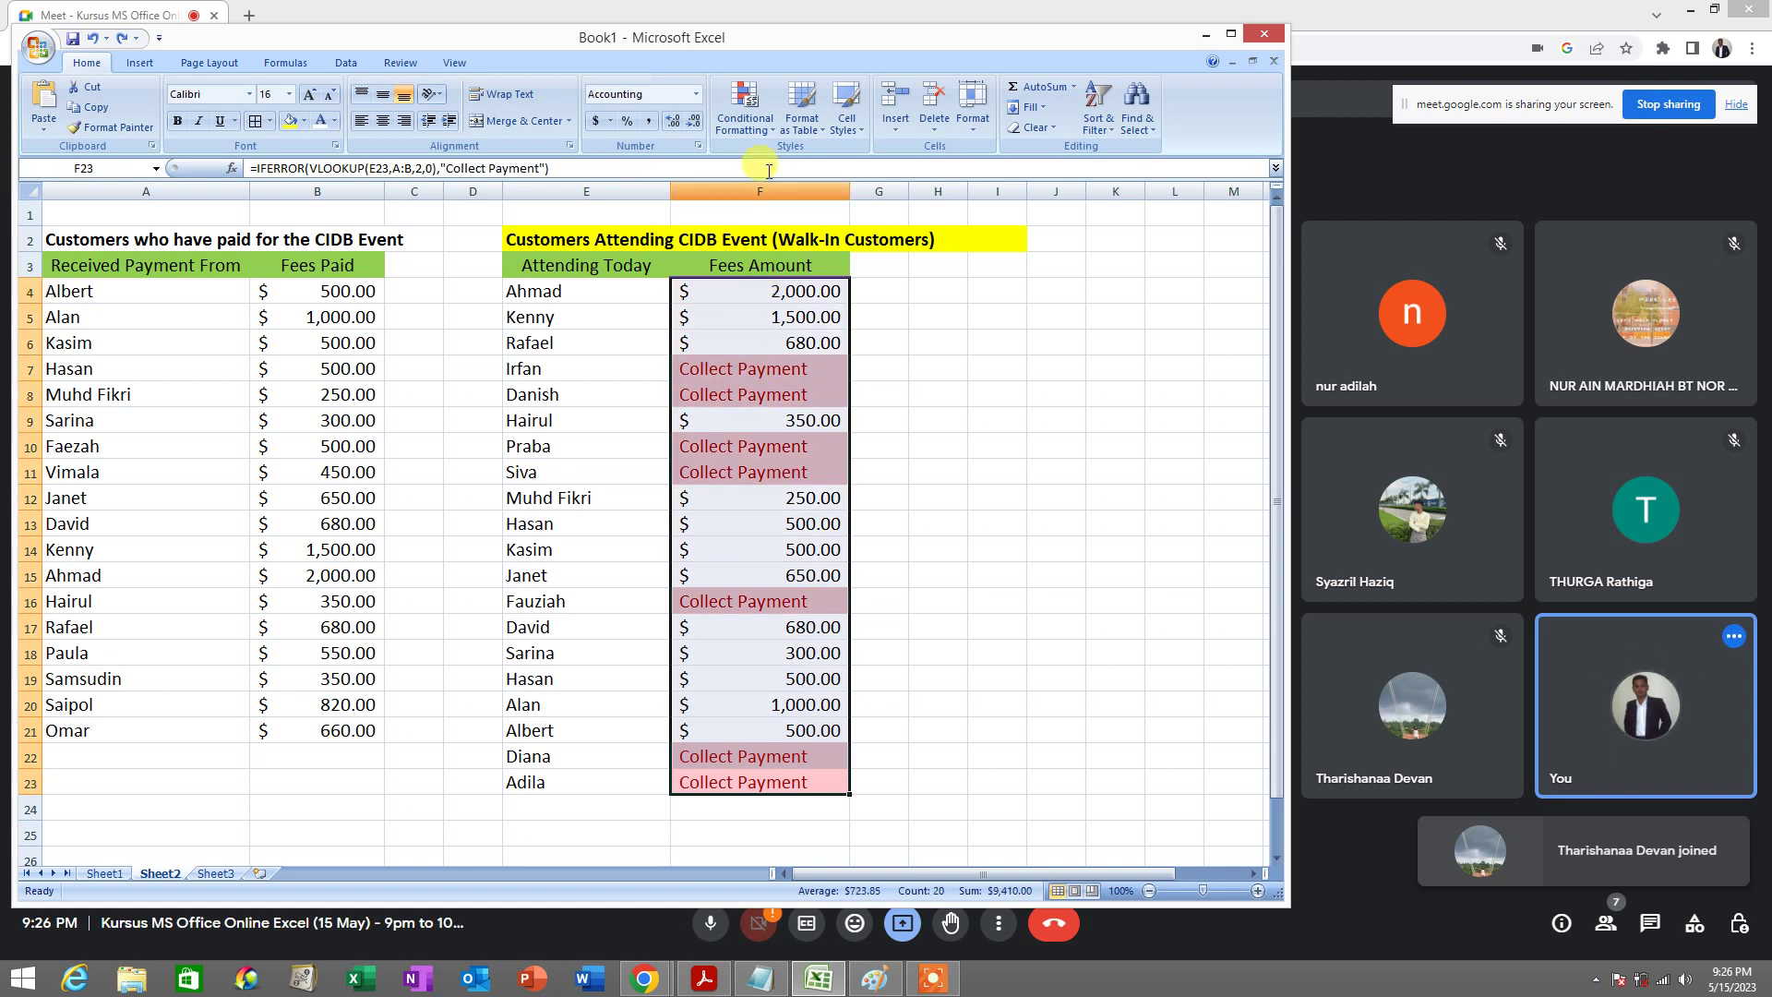
pyautogui.click(765, 134)
pyautogui.moveTo(799, 262)
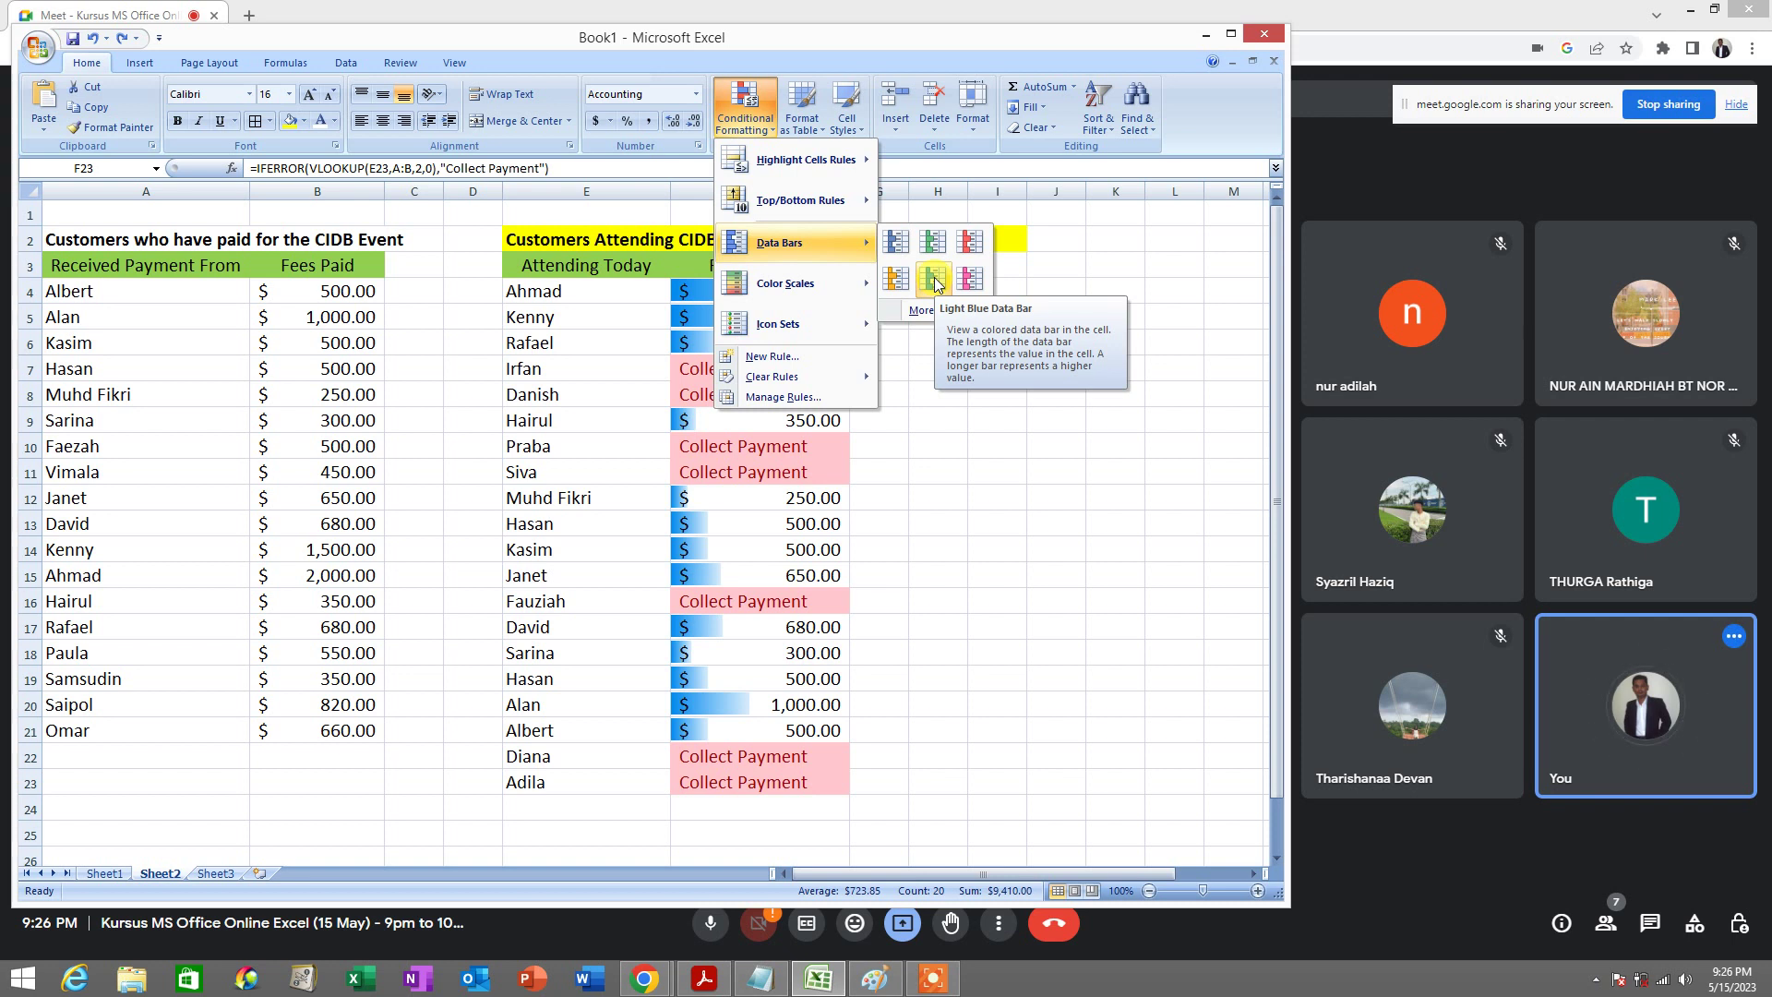
# Apply Light Blue gradient data bars to F4:F23 and check the 250.00 fee in F12
pyautogui.click(935, 280)
pyautogui.click(785, 291)
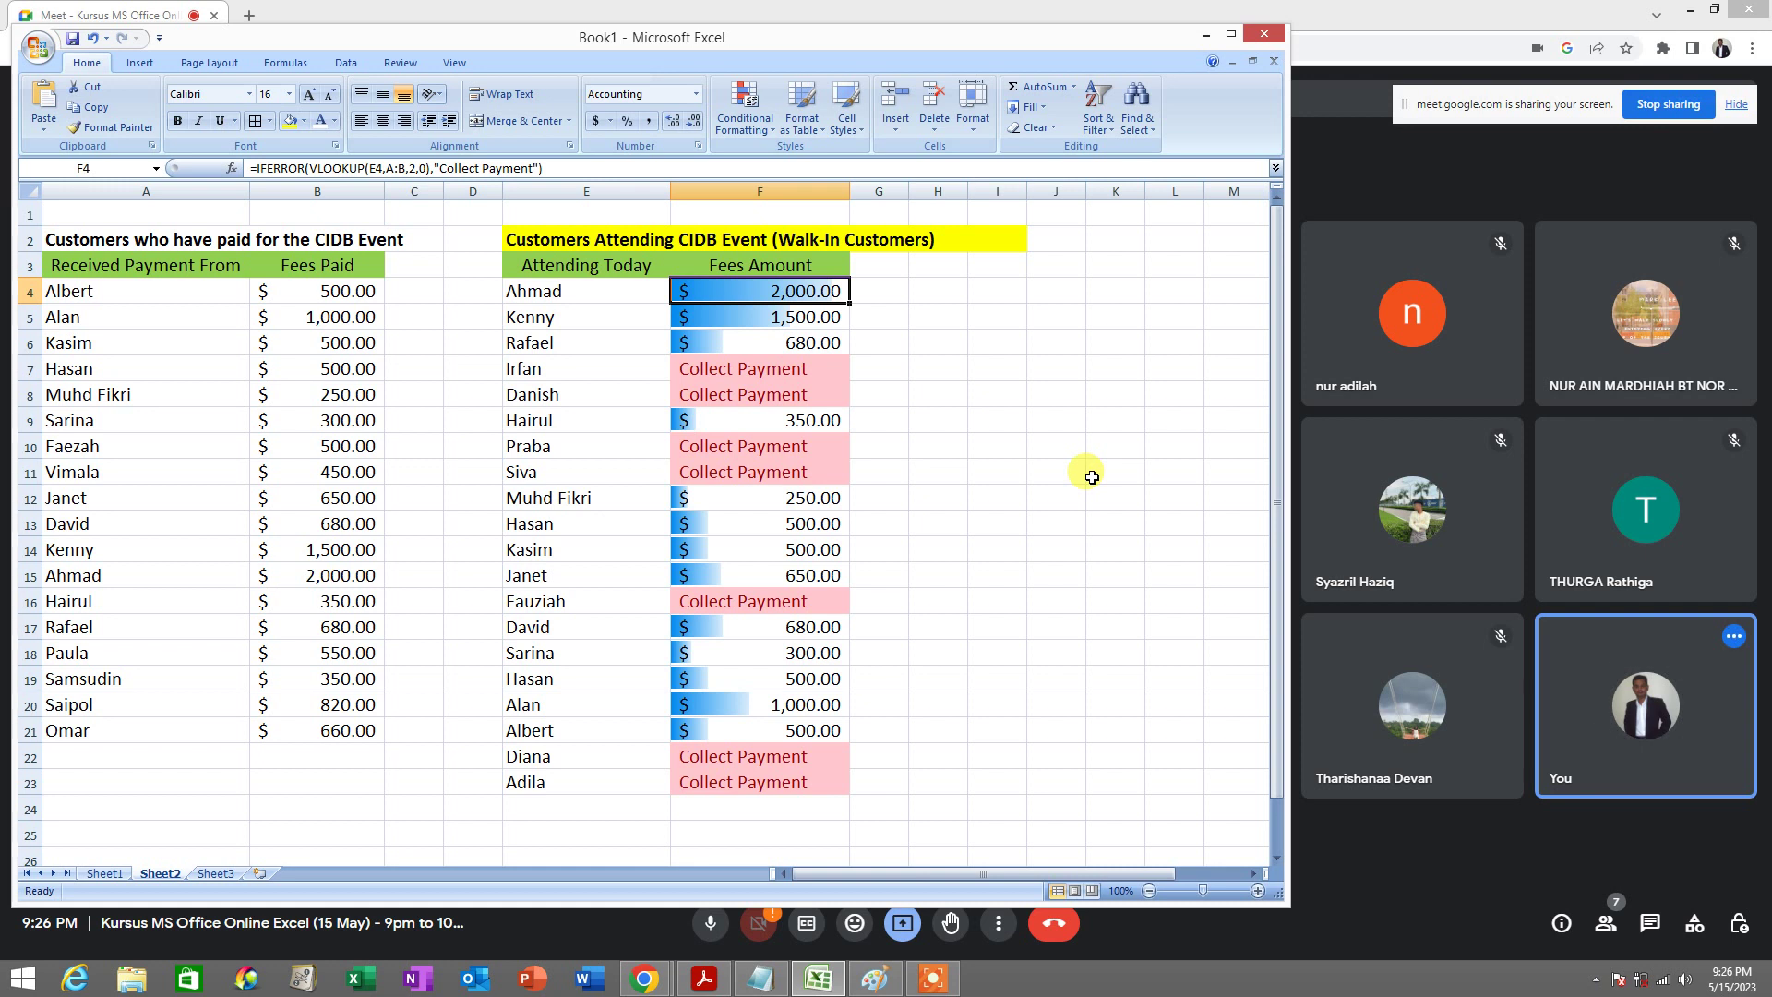
pyautogui.click(712, 509)
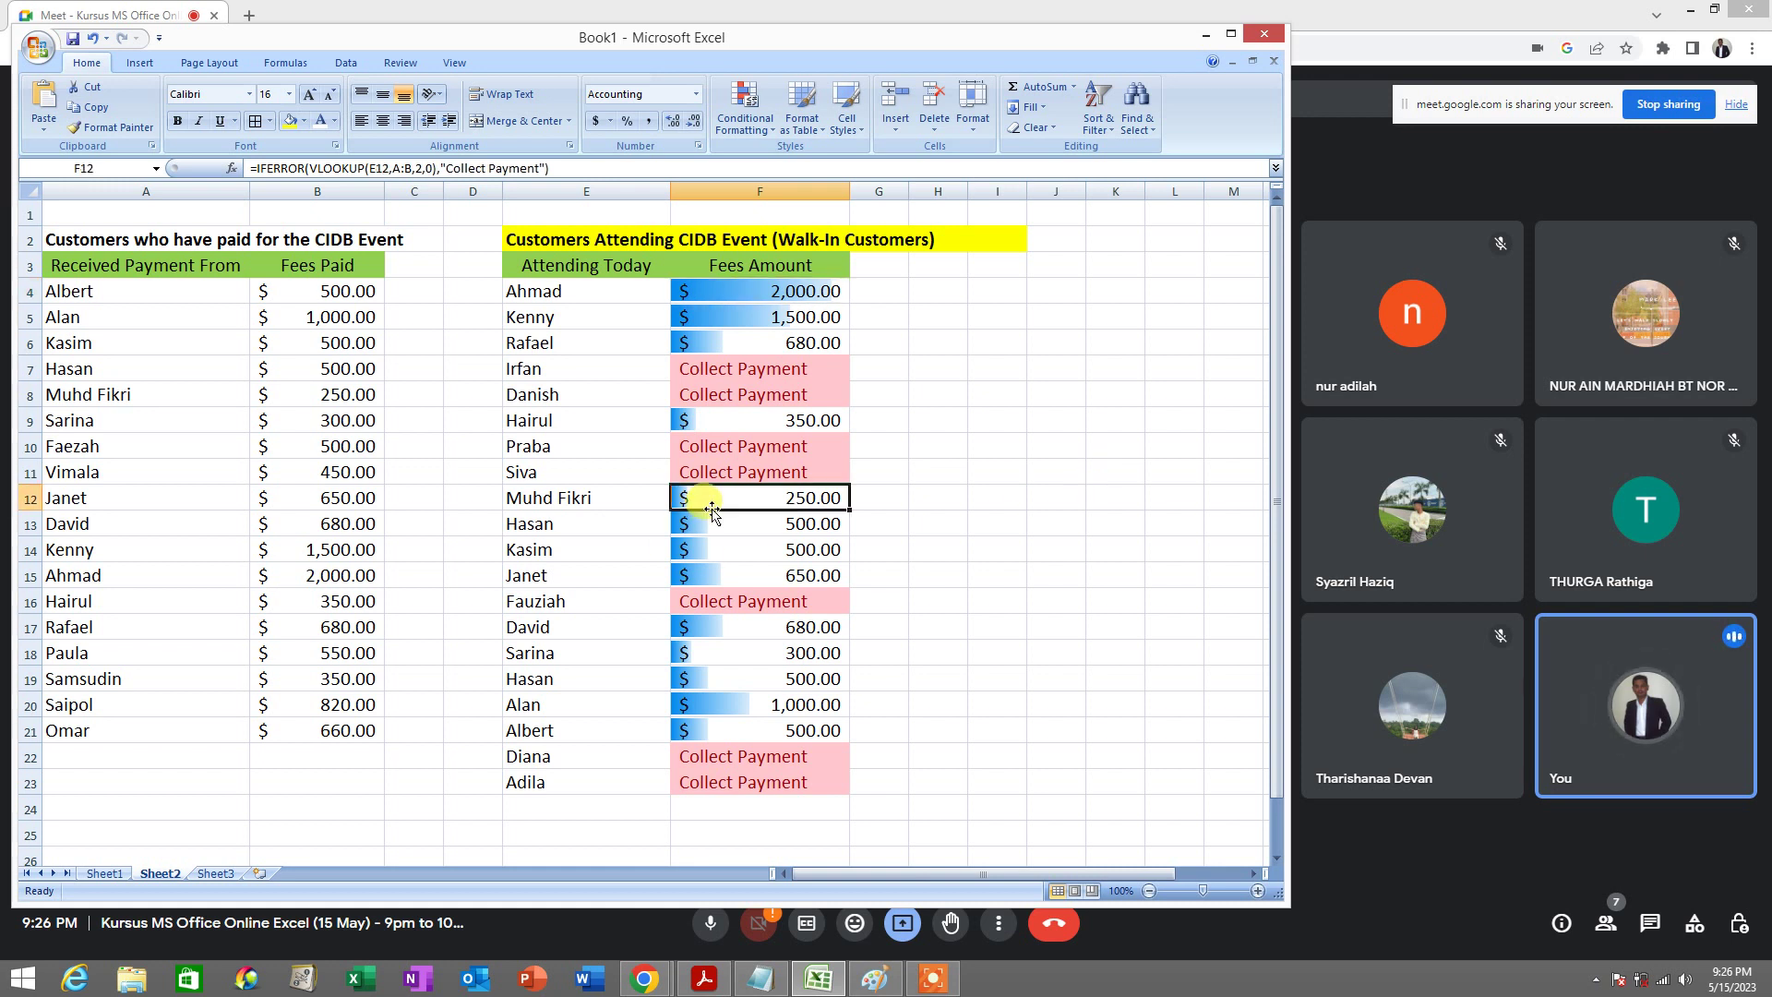
pyautogui.click(609, 498)
pyautogui.press('Right')
pyautogui.click(623, 501)
pyautogui.click(725, 498)
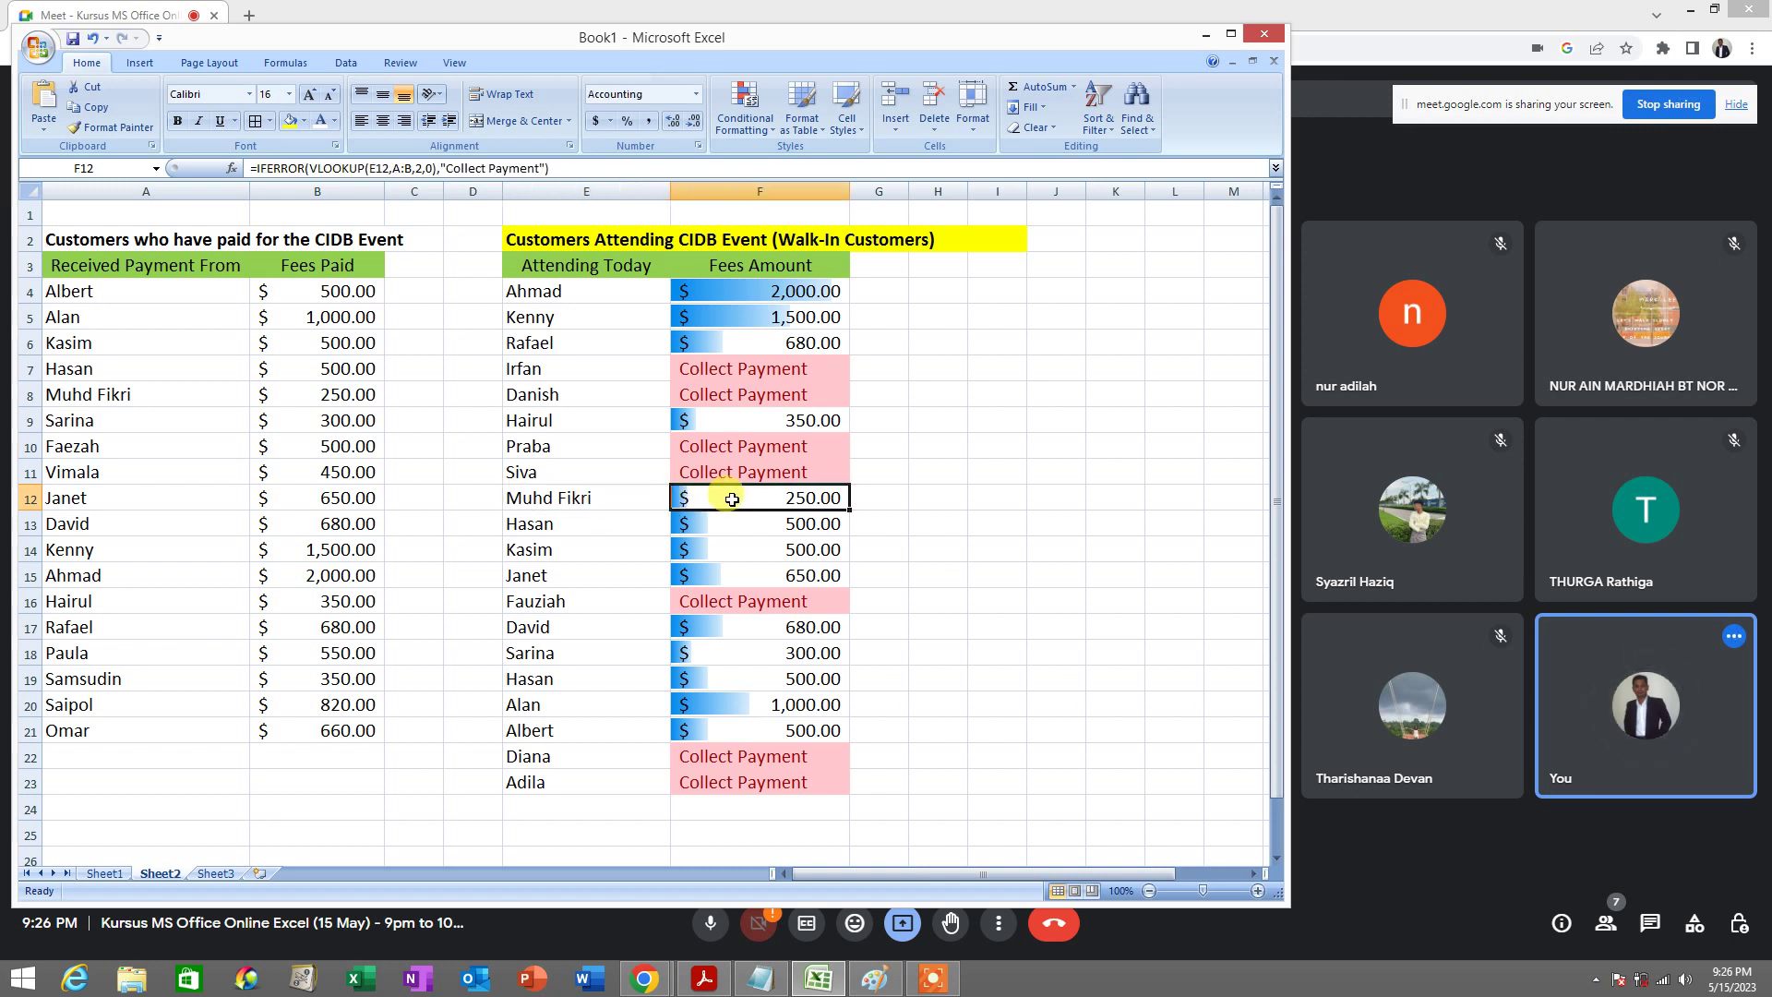
# Scroll the training manual in Acrobat Reader from the Excel 15 exercise through the pivot-table pages
pyautogui.click(705, 980)
pyautogui.scroll(-10, 826, 564)
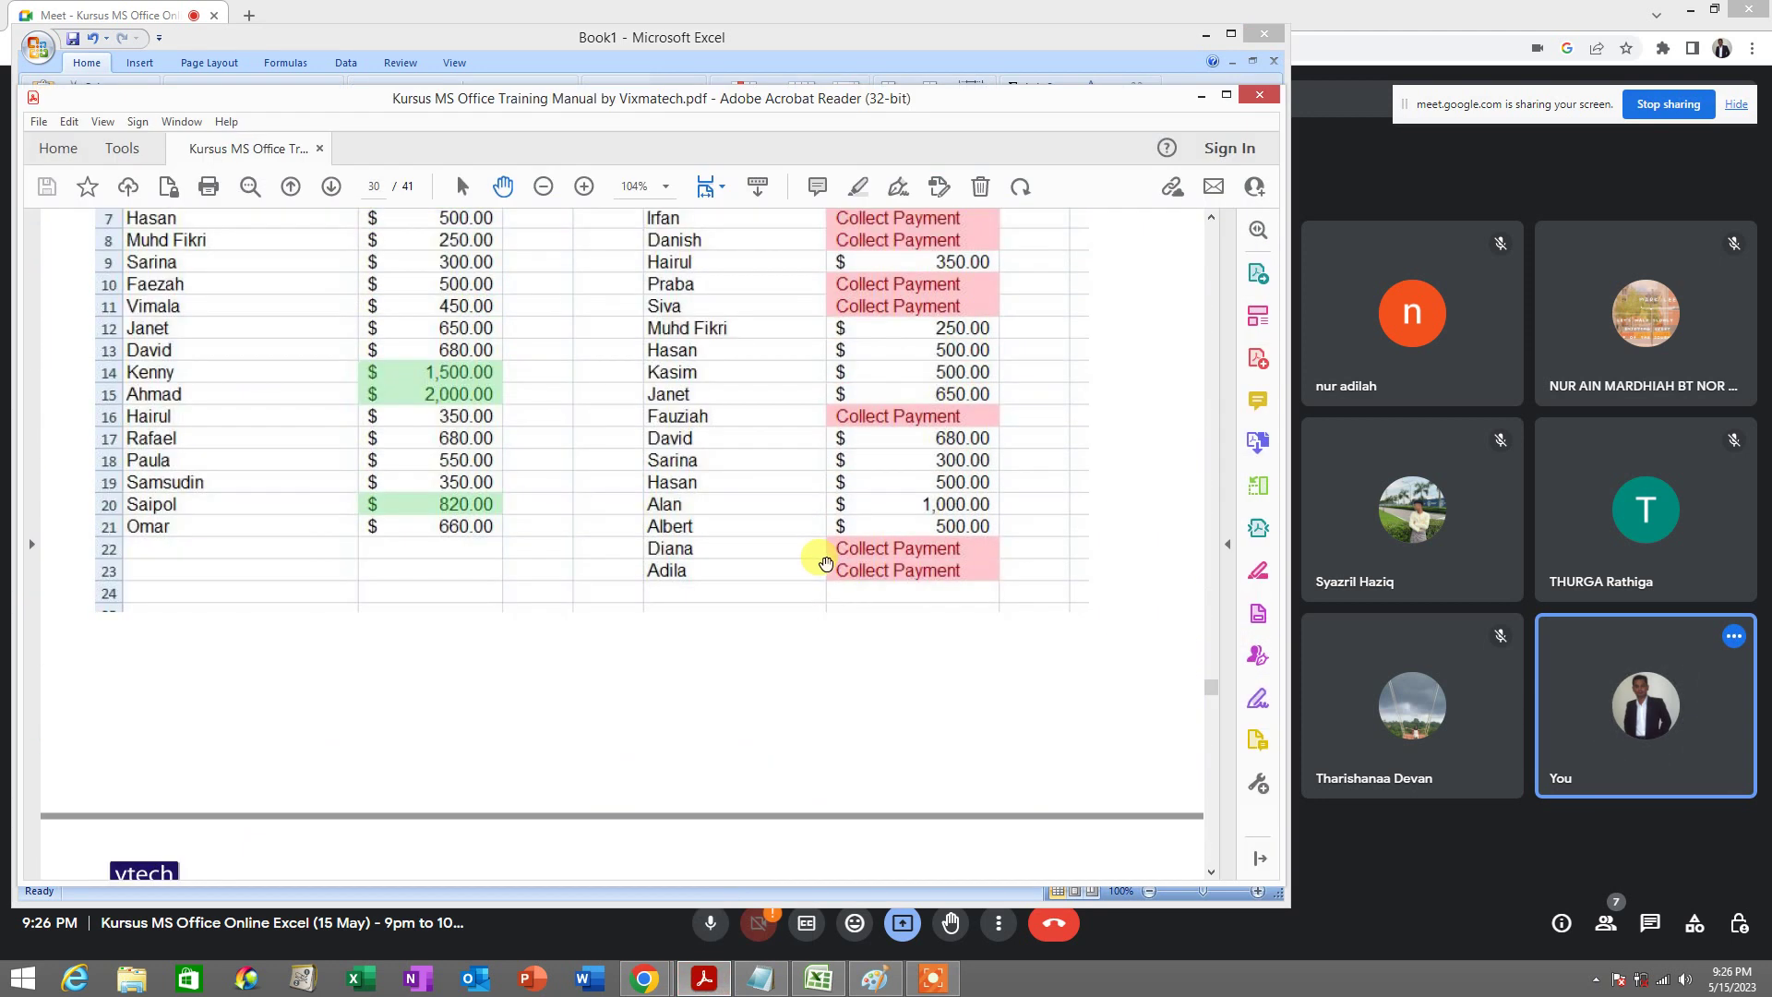
pyautogui.scroll(-10, 824, 563)
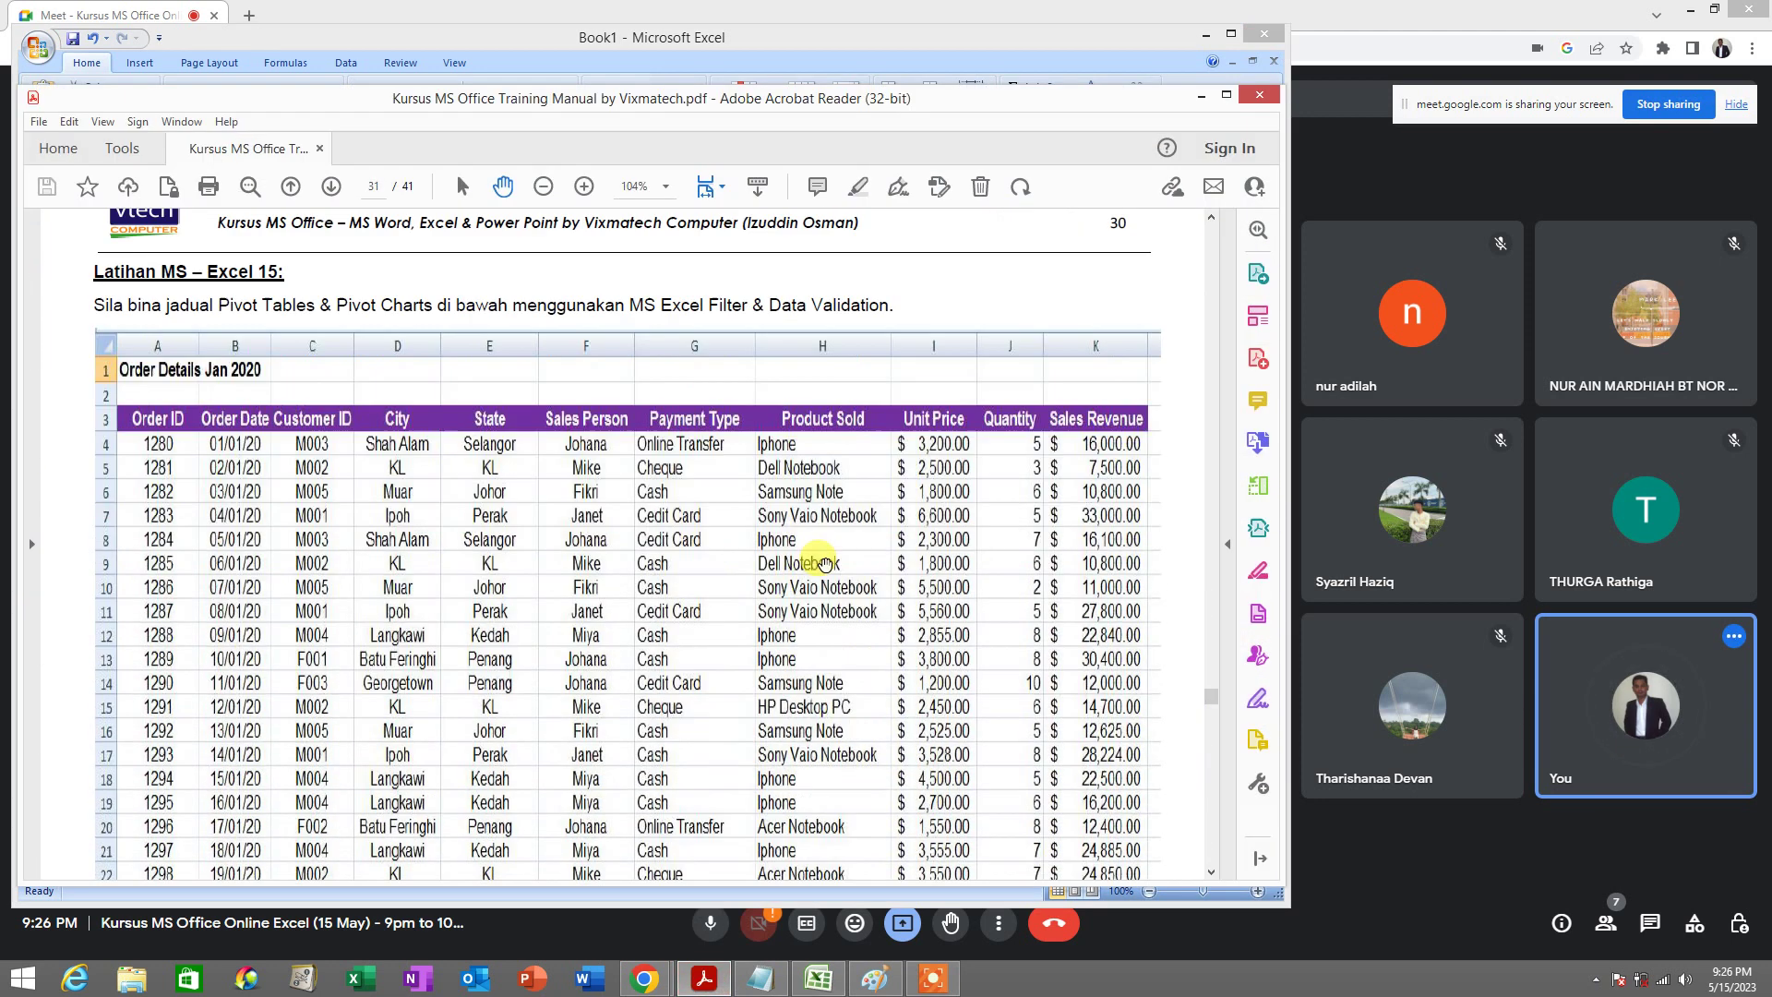
pyautogui.scroll(-3, 824, 563)
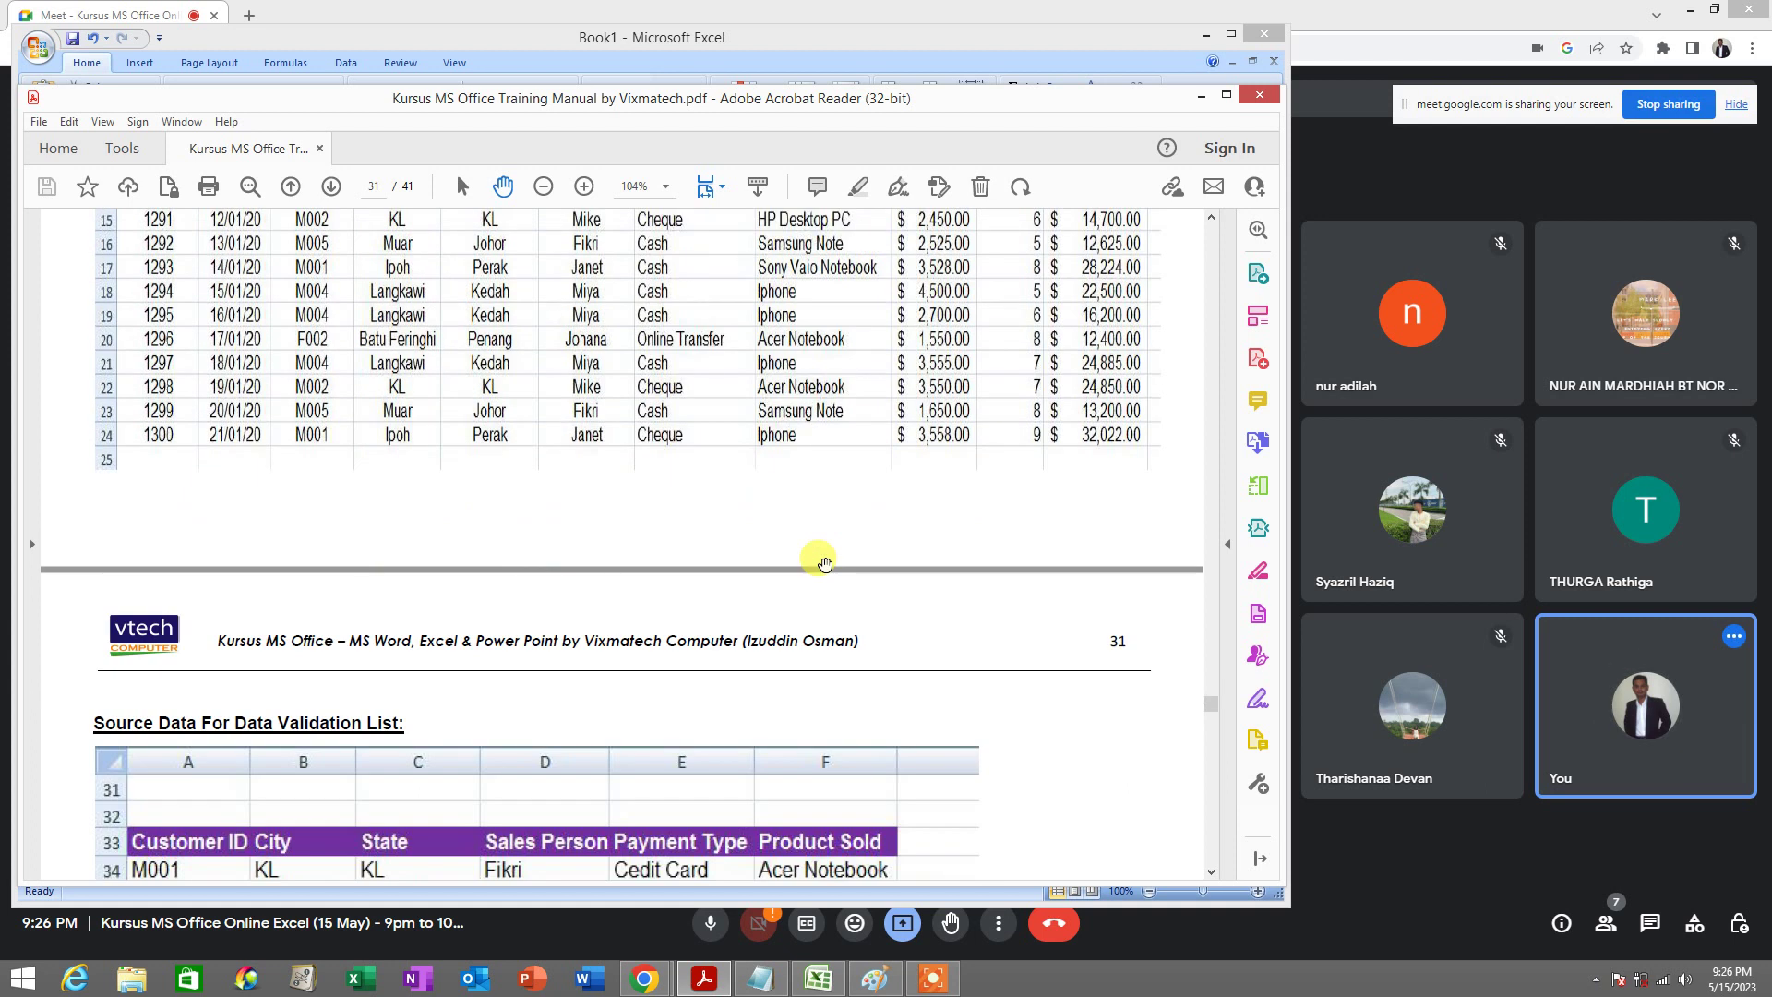
pyautogui.scroll(-8, 825, 563)
pyautogui.scroll(-13, 825, 563)
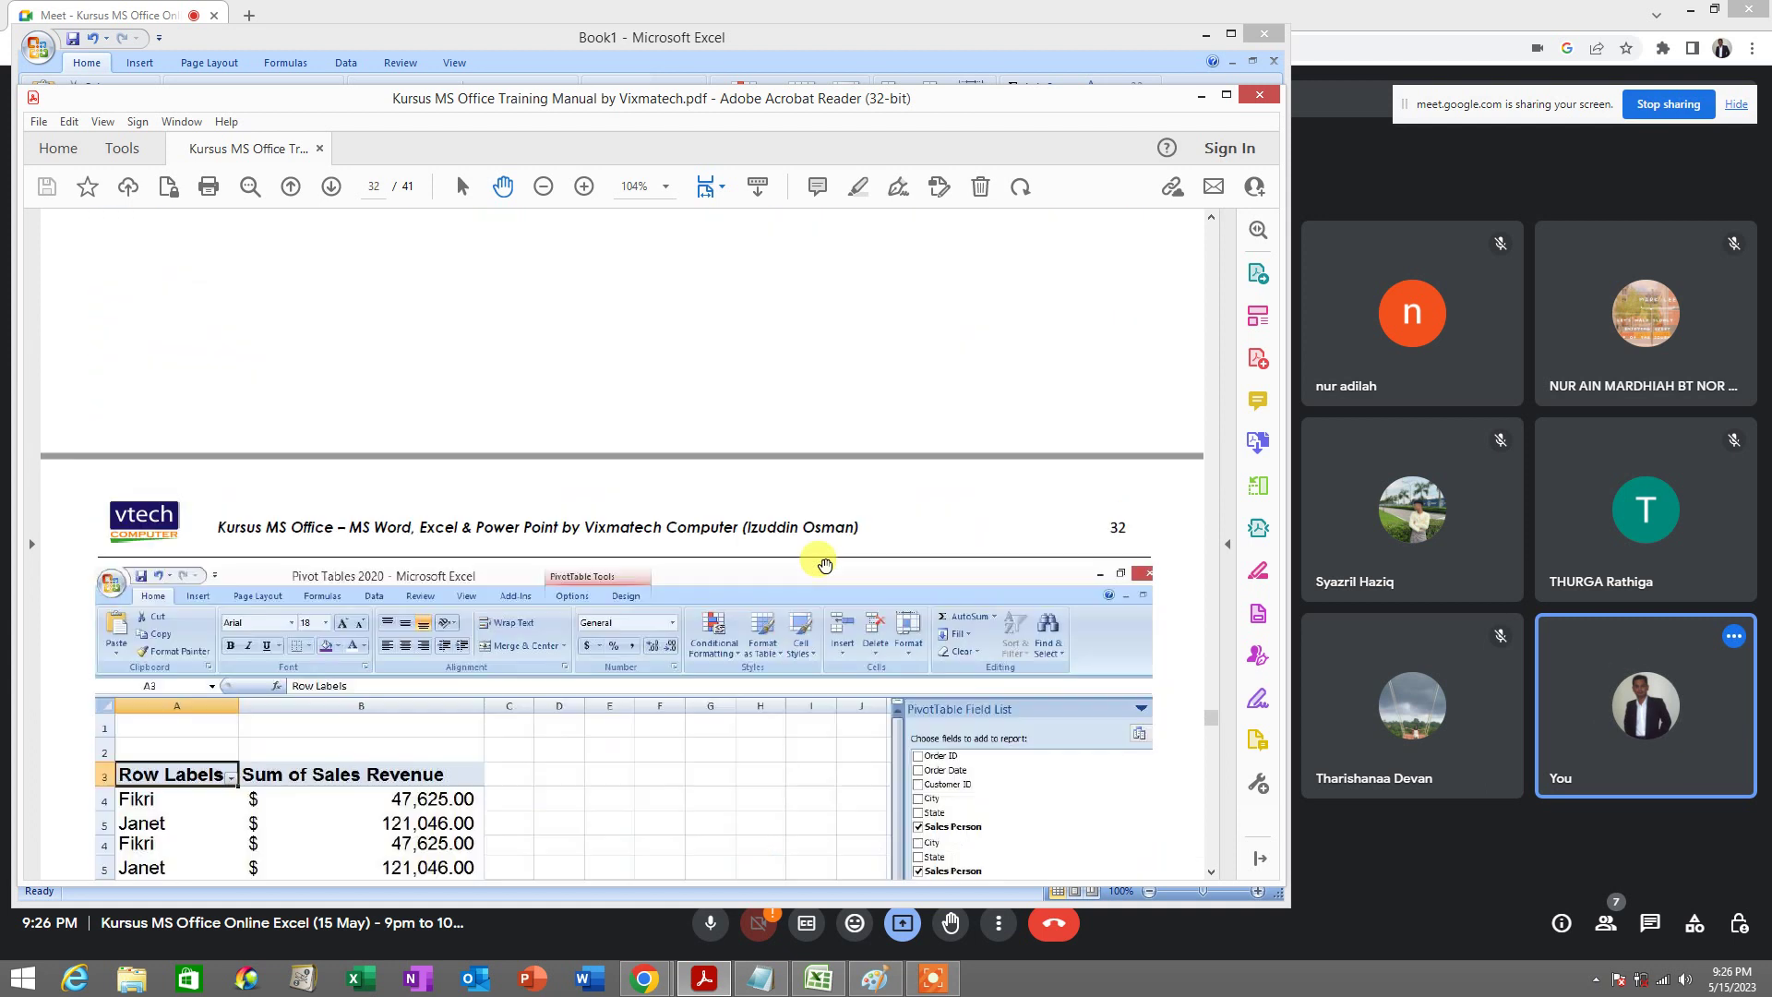
pyautogui.scroll(-20, 825, 565)
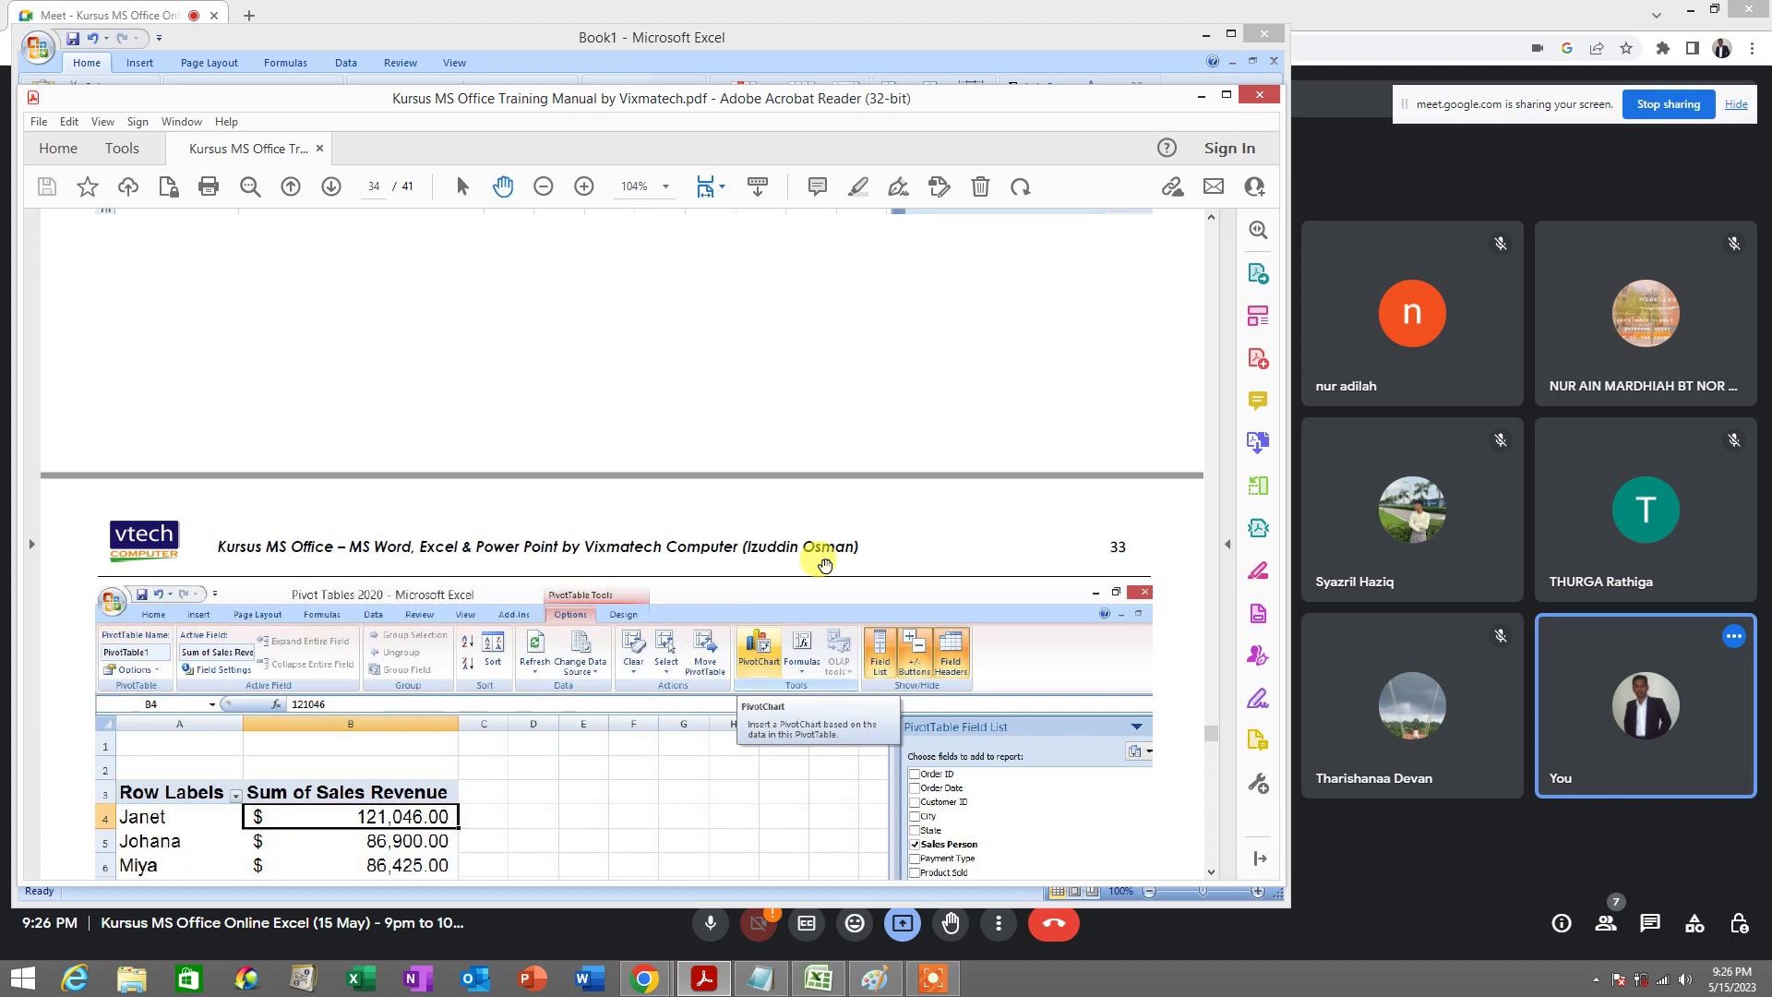
pyautogui.scroll(-20, 824, 568)
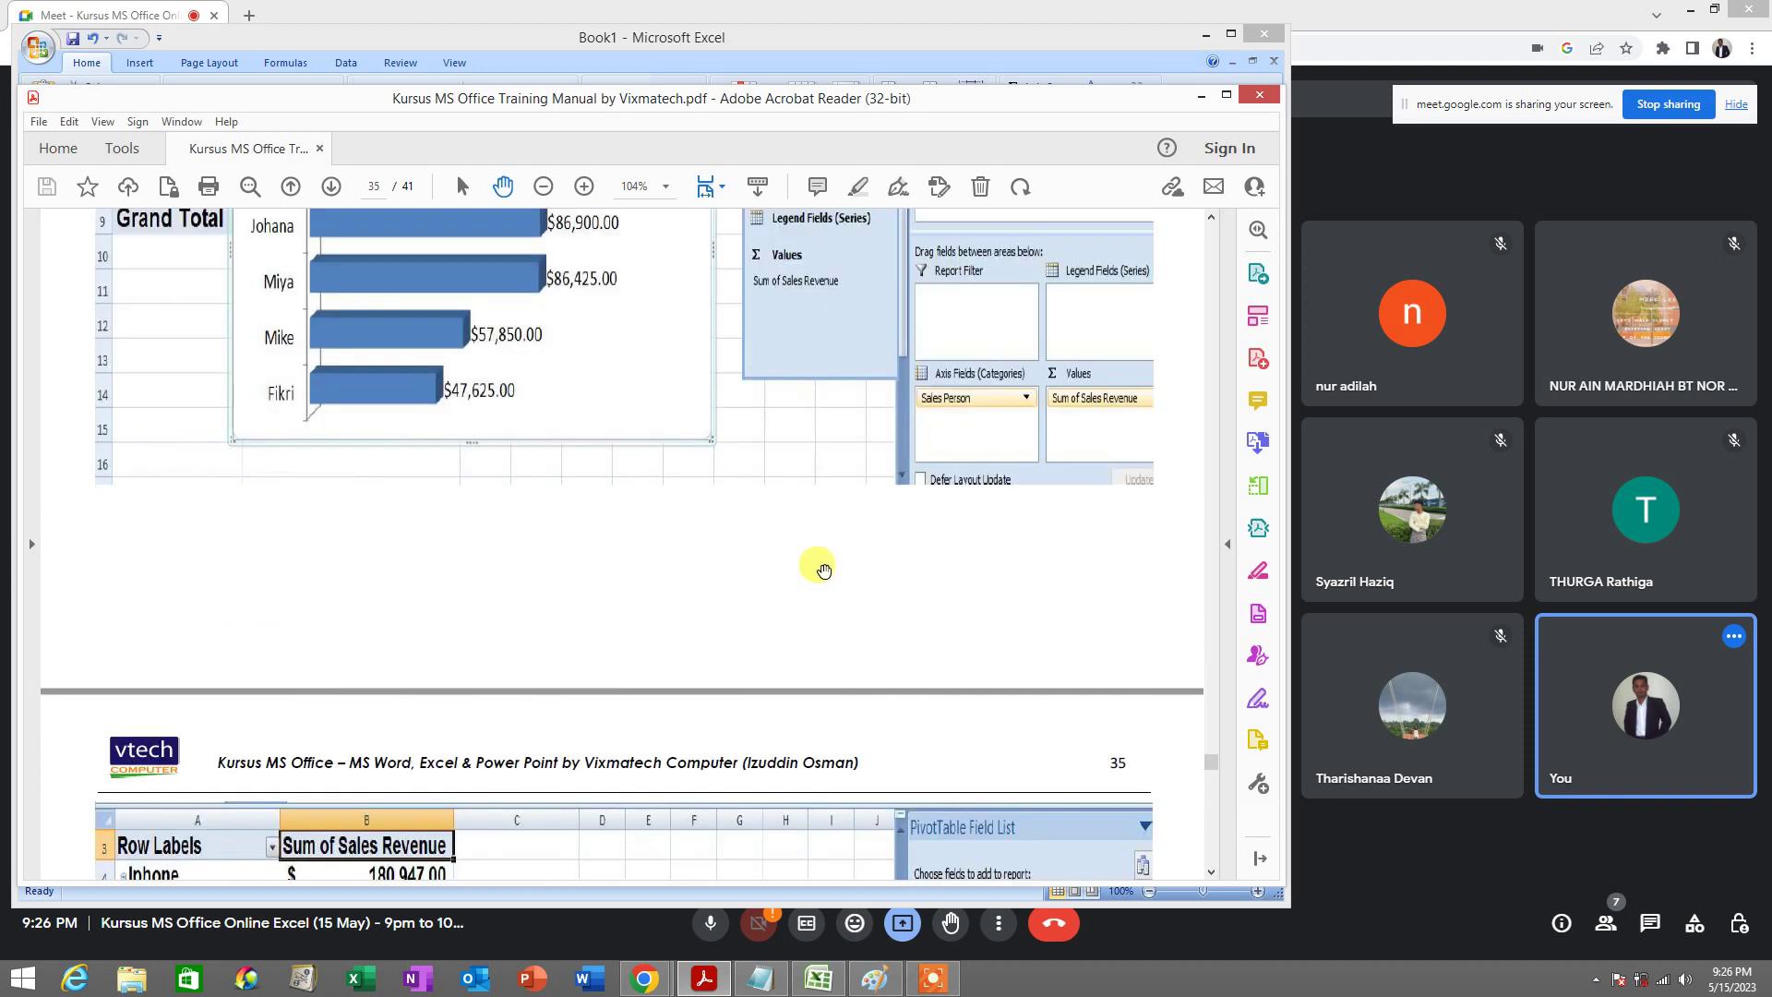
pyautogui.scroll(-20, 824, 571)
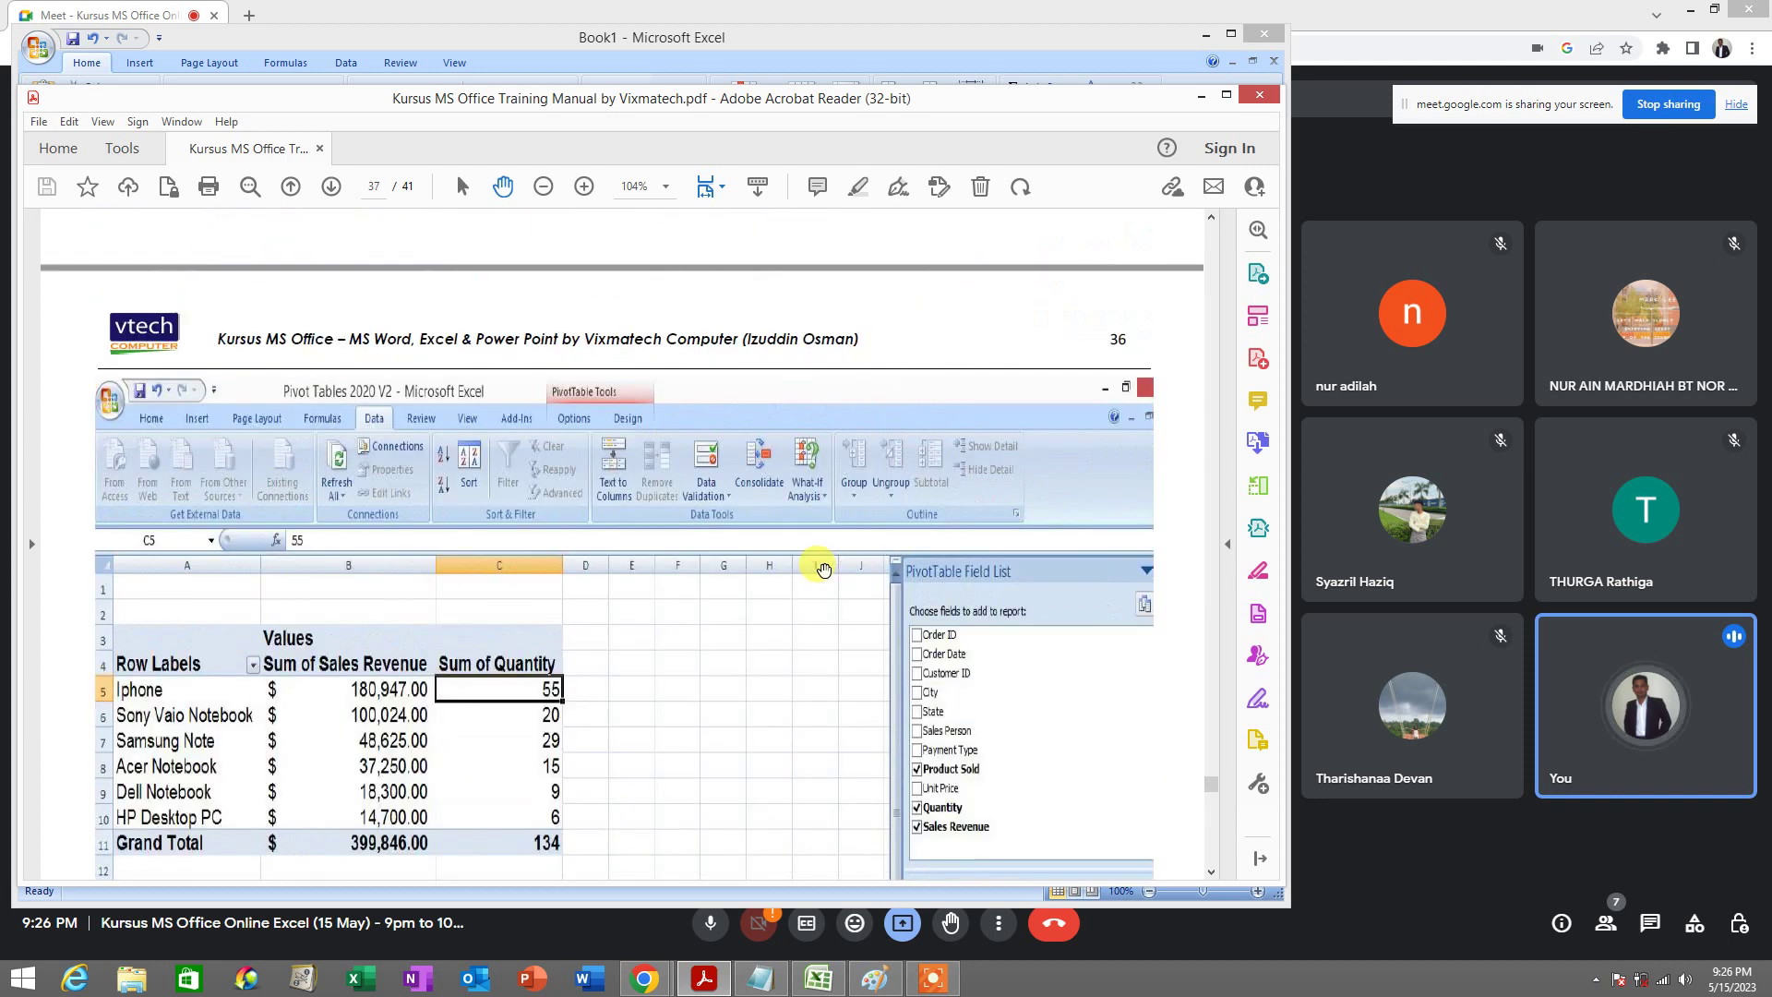
pyautogui.scroll(-5, 824, 571)
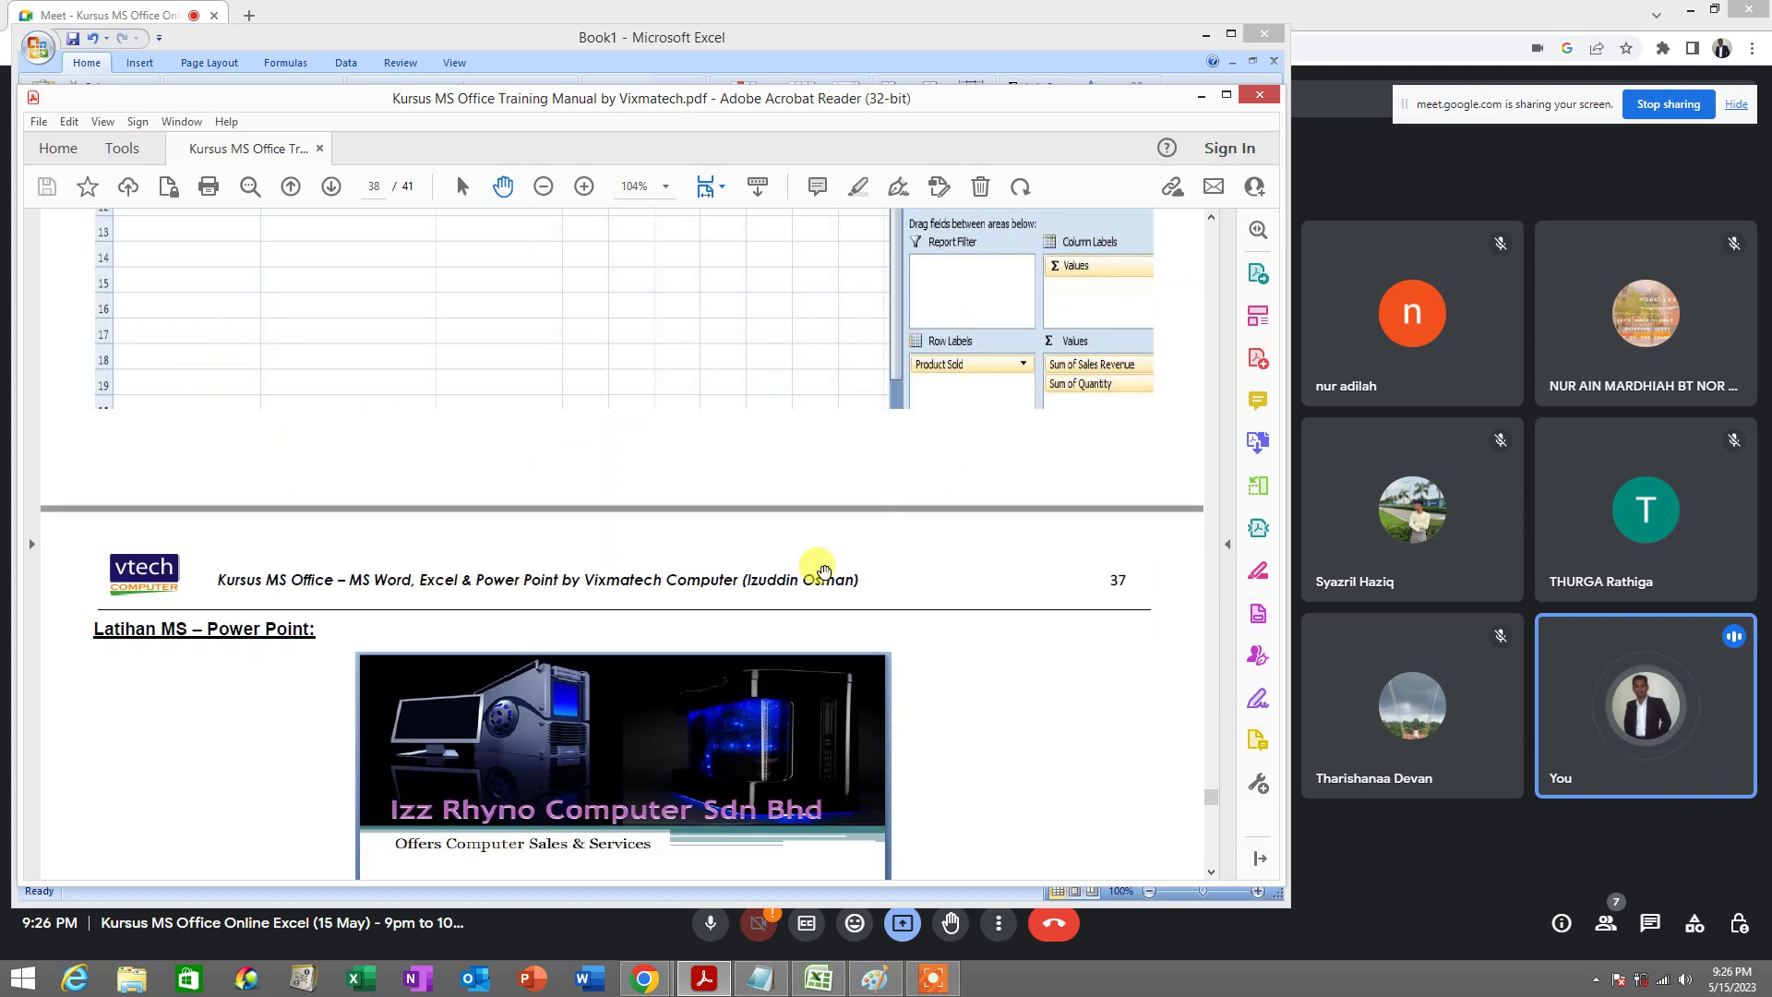
pyautogui.scroll(20, 826, 561)
pyautogui.scroll(20, 826, 551)
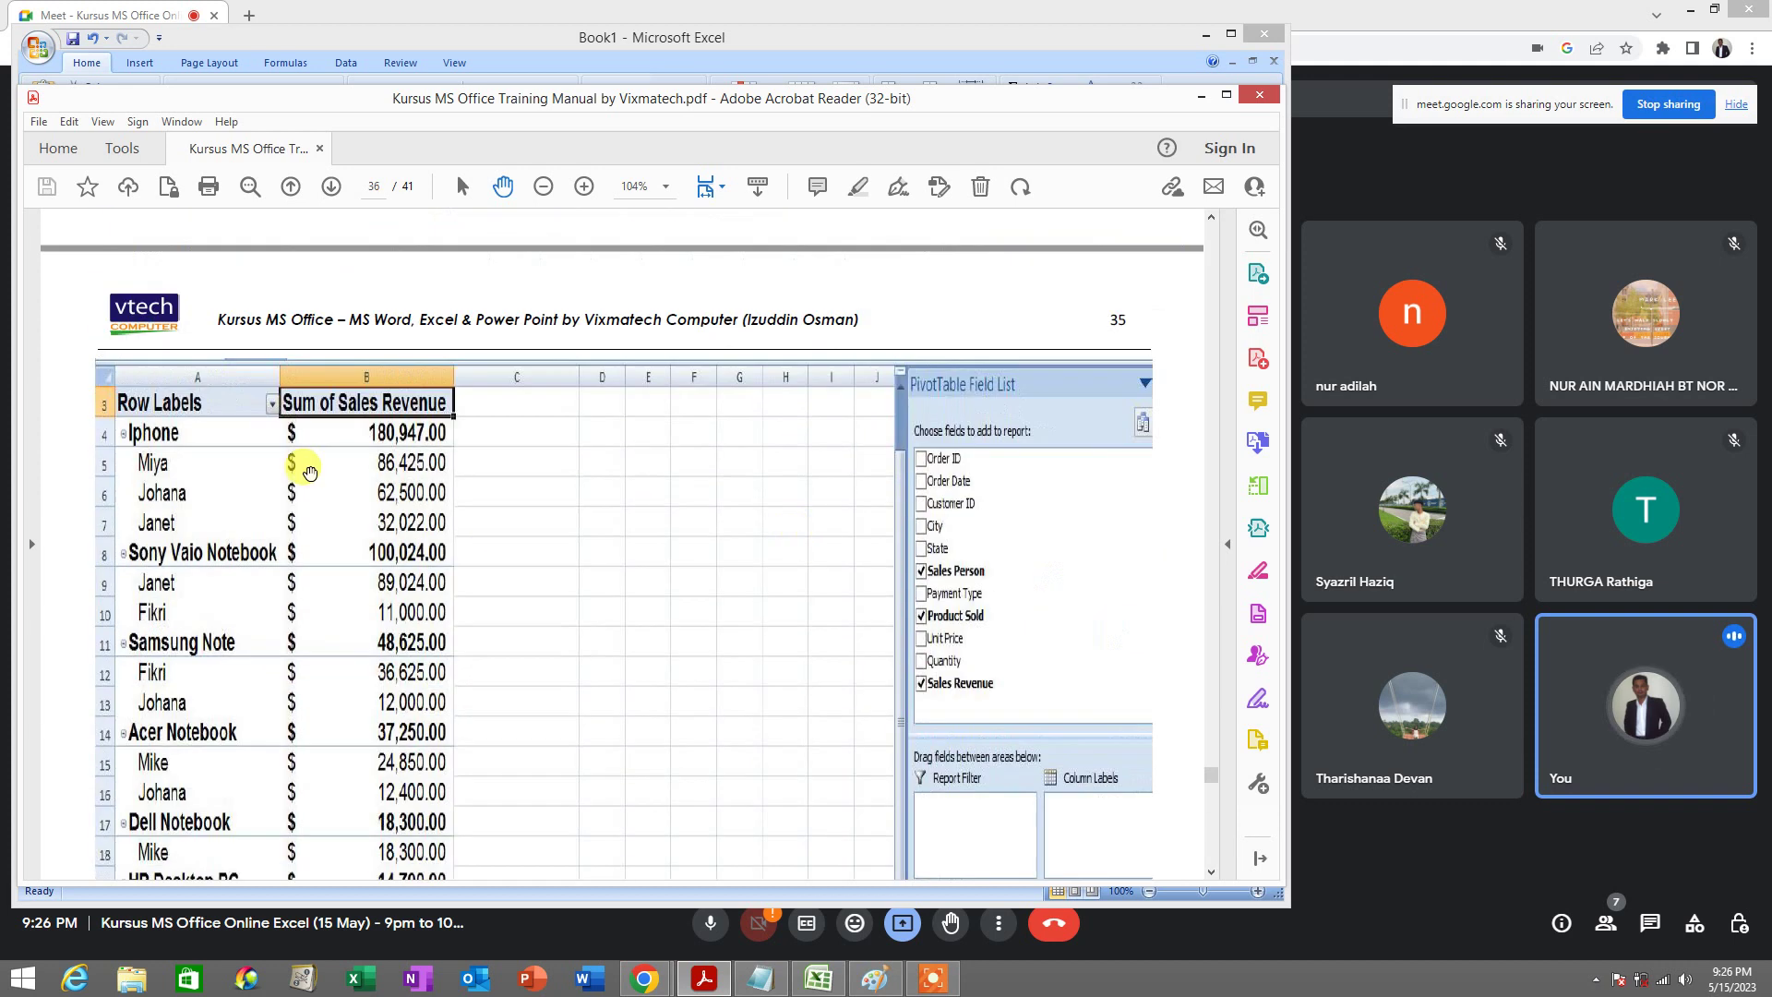
pyautogui.scroll(20, 429, 416)
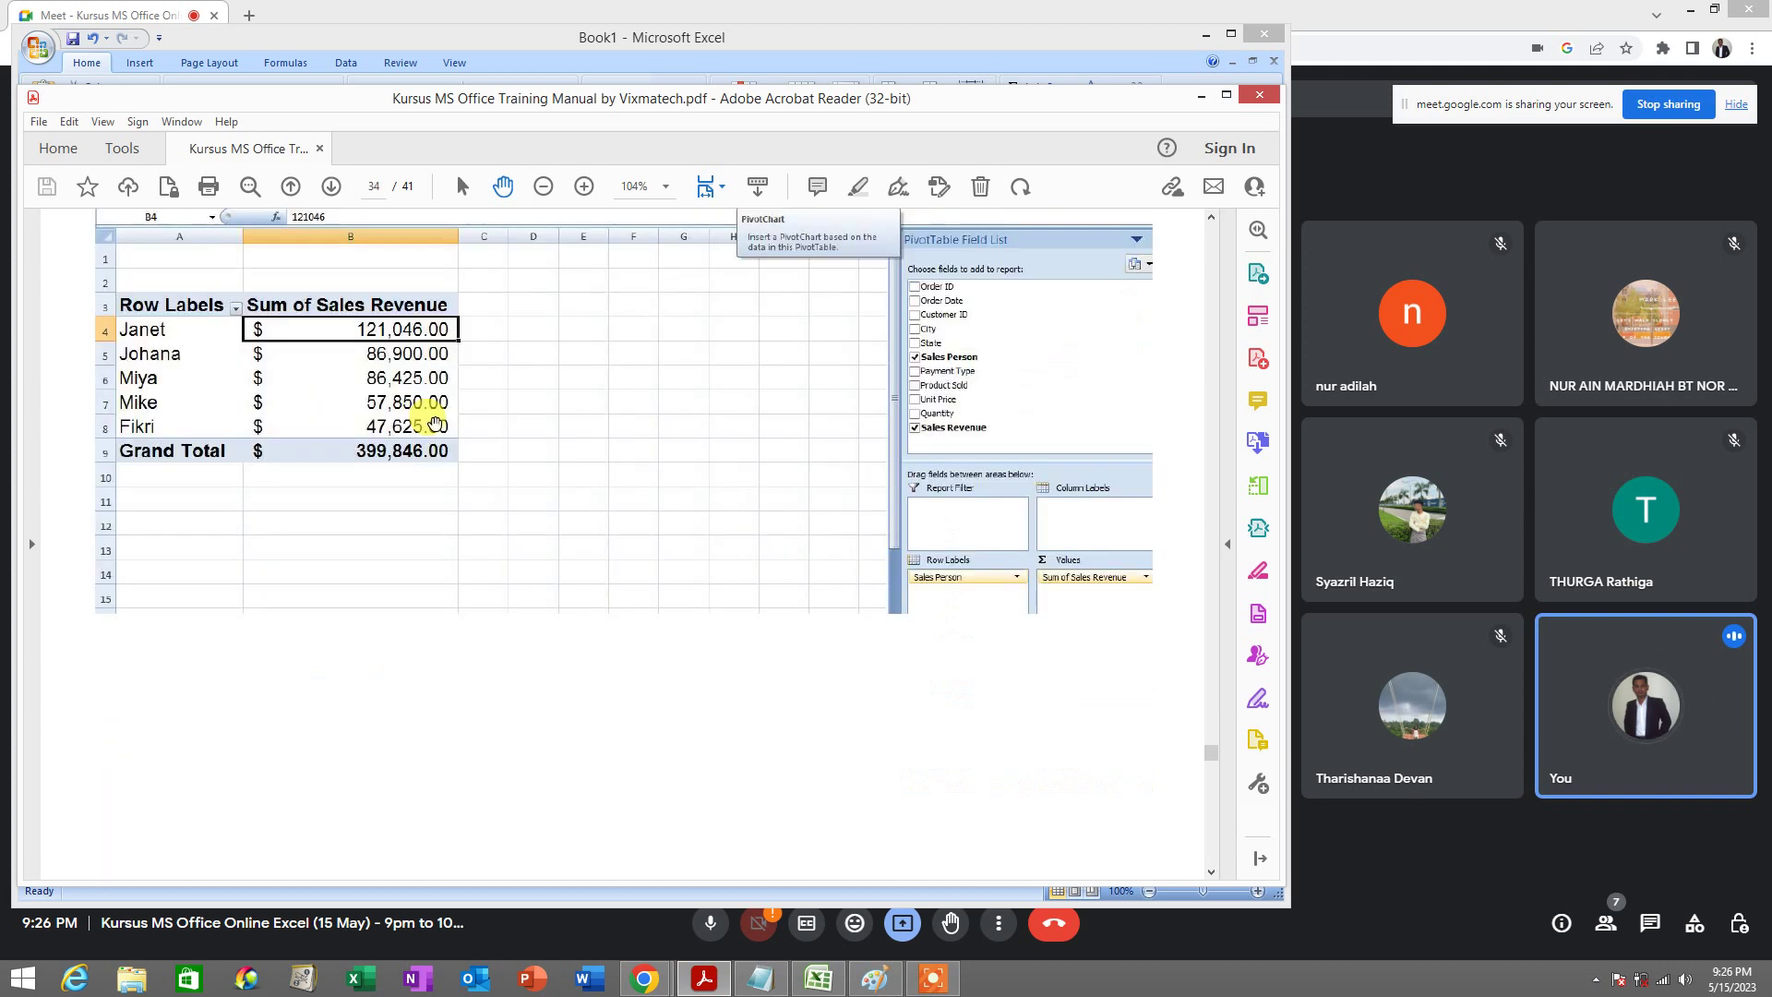
pyautogui.scroll(5, 438, 417)
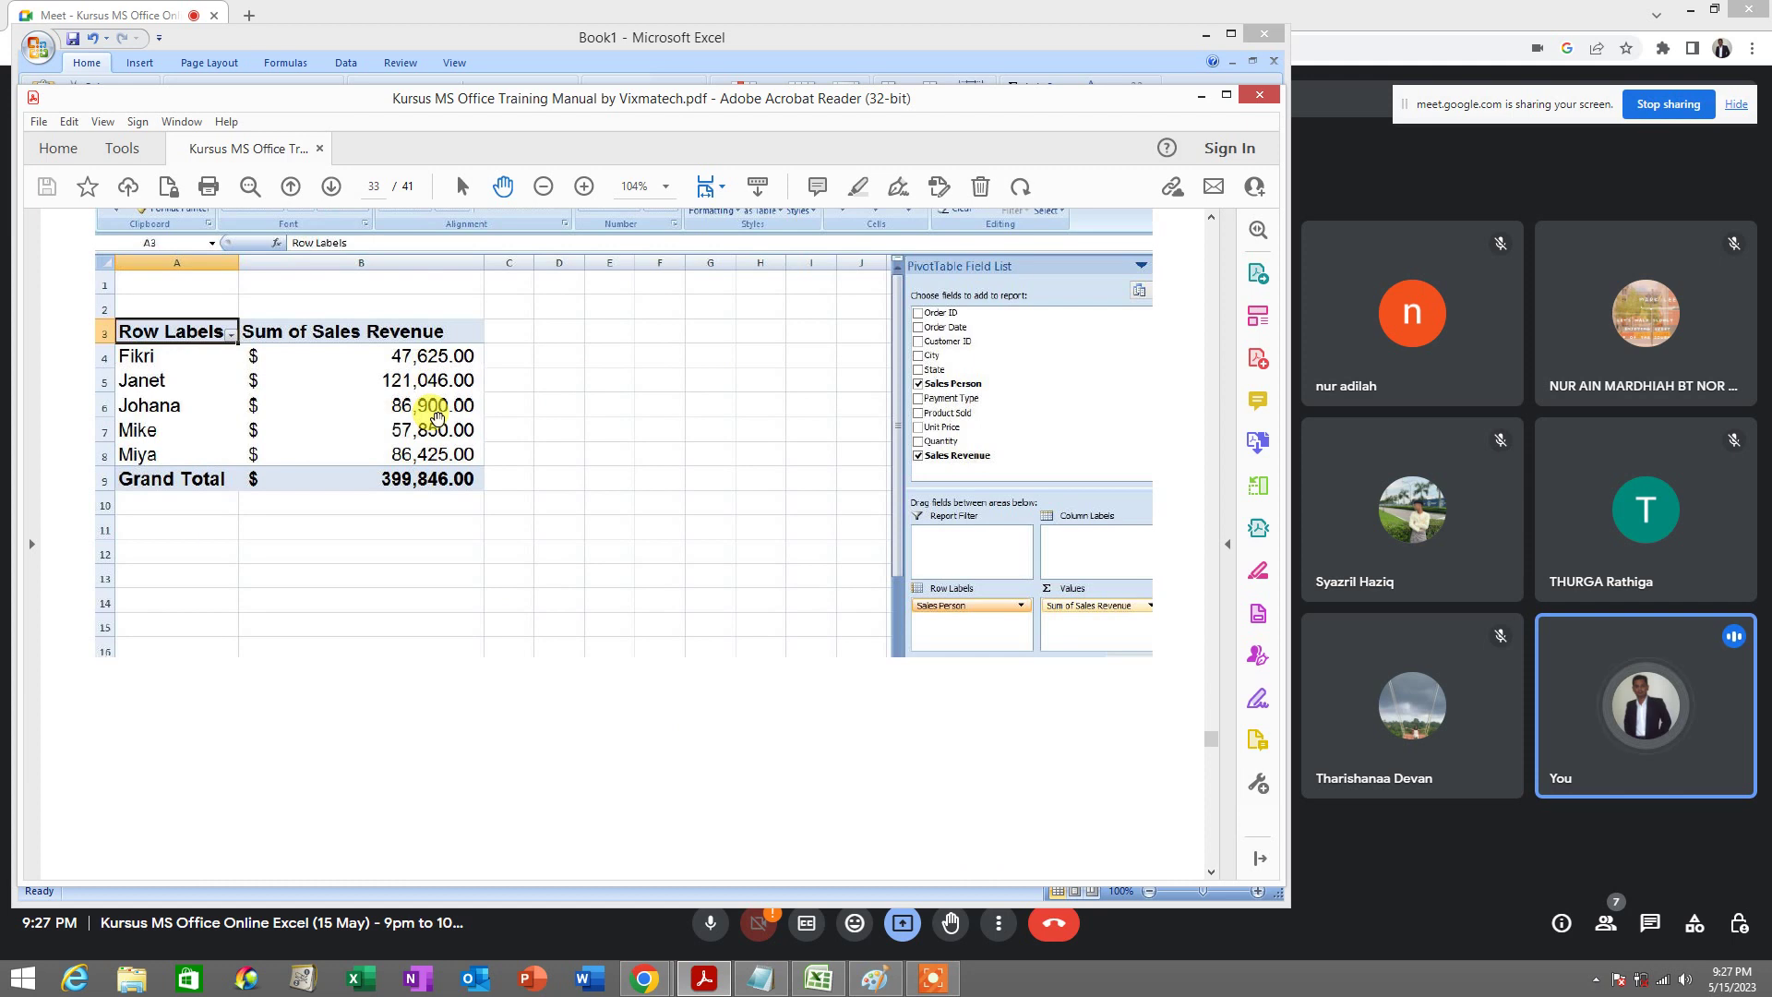
pyautogui.scroll(13, 438, 418)
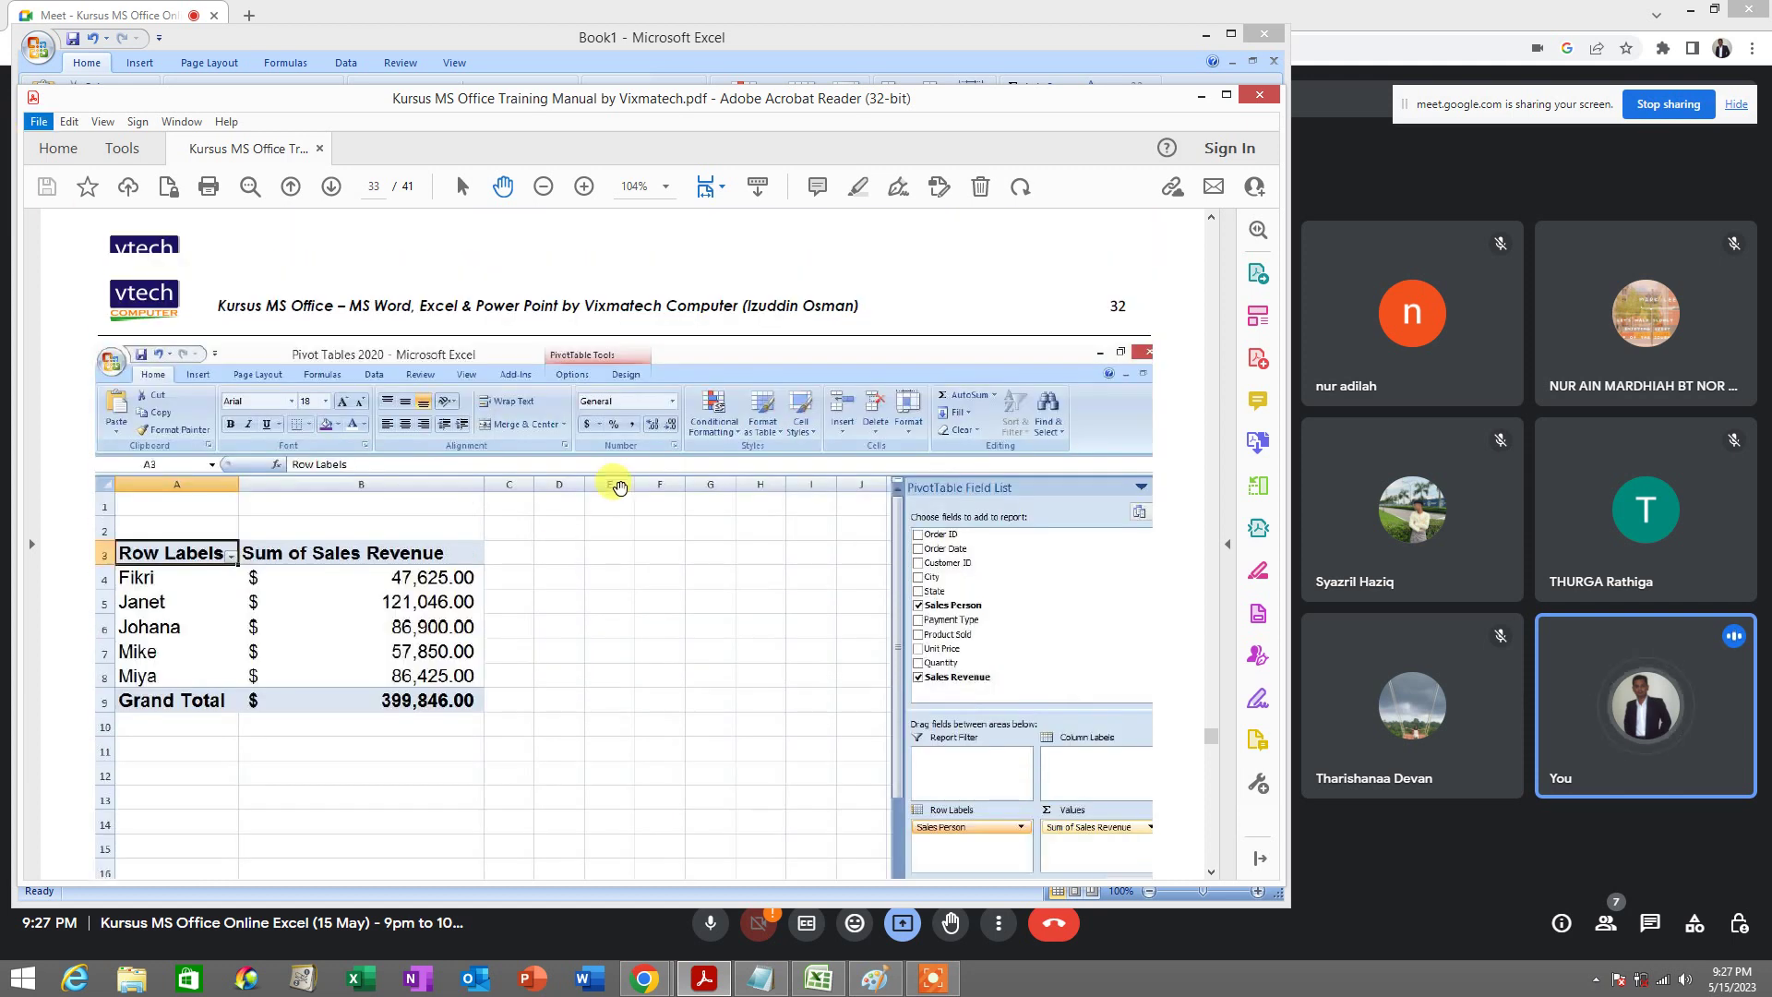
pyautogui.scroll(20, 616, 451)
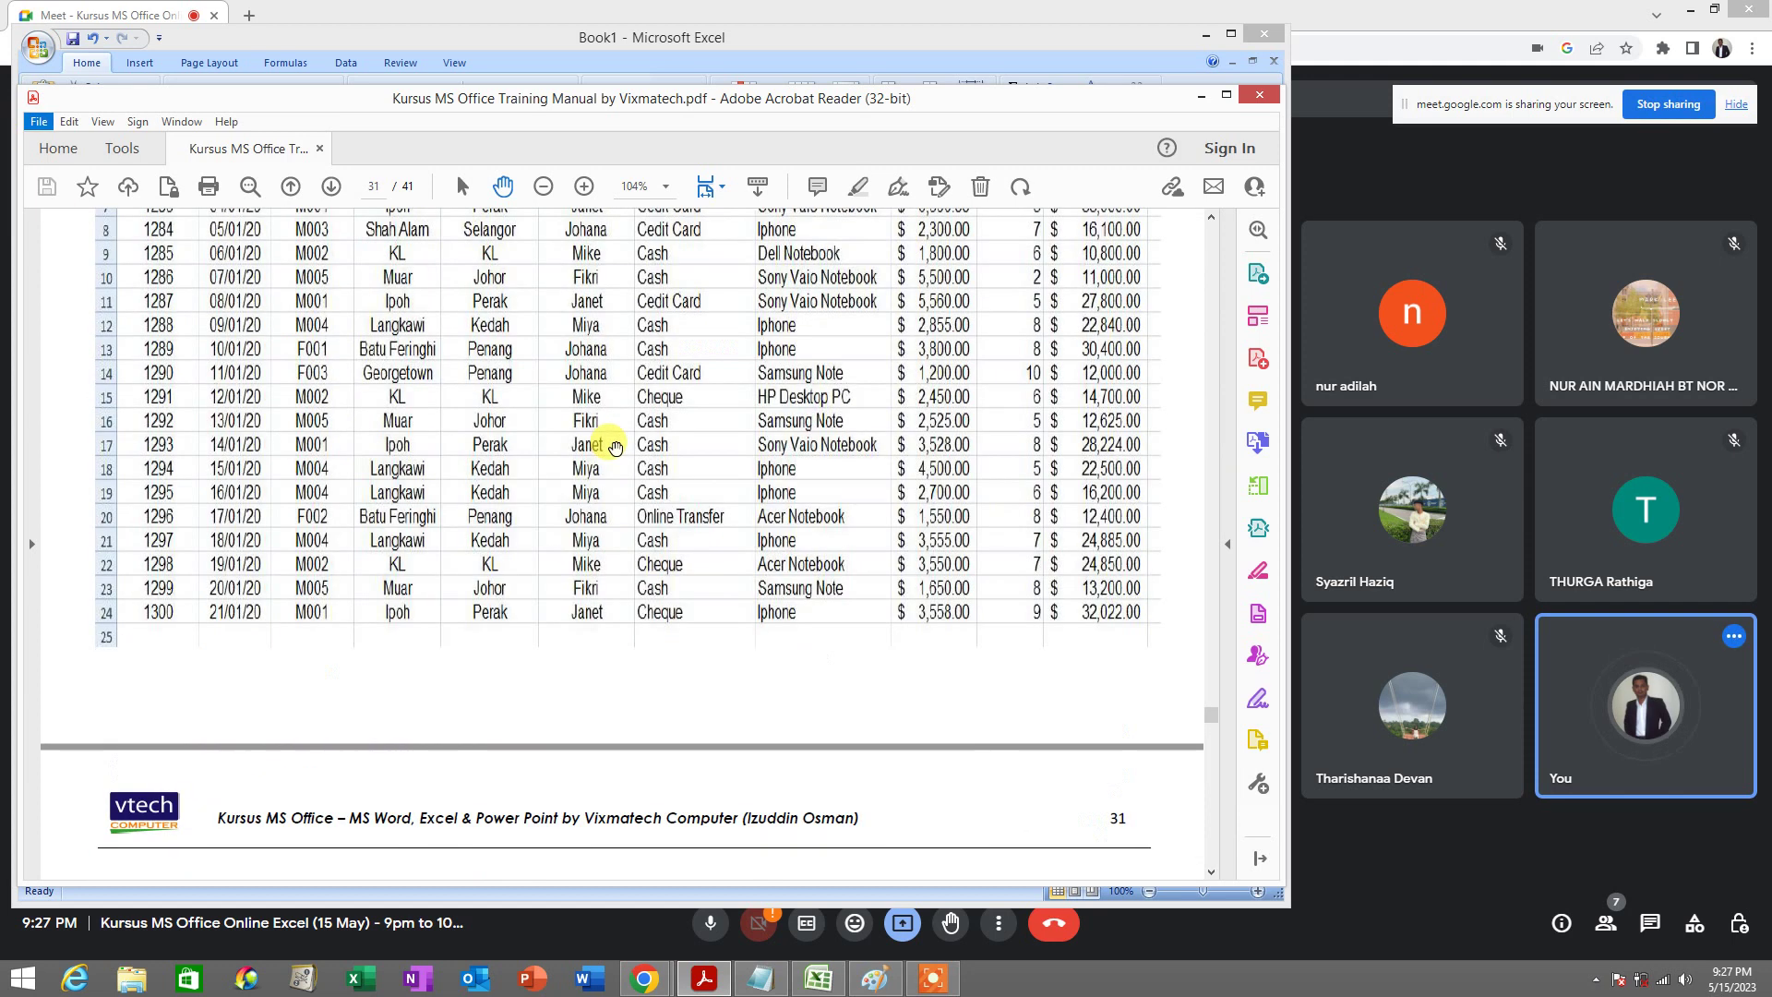
pyautogui.scroll(-2, 331, 469)
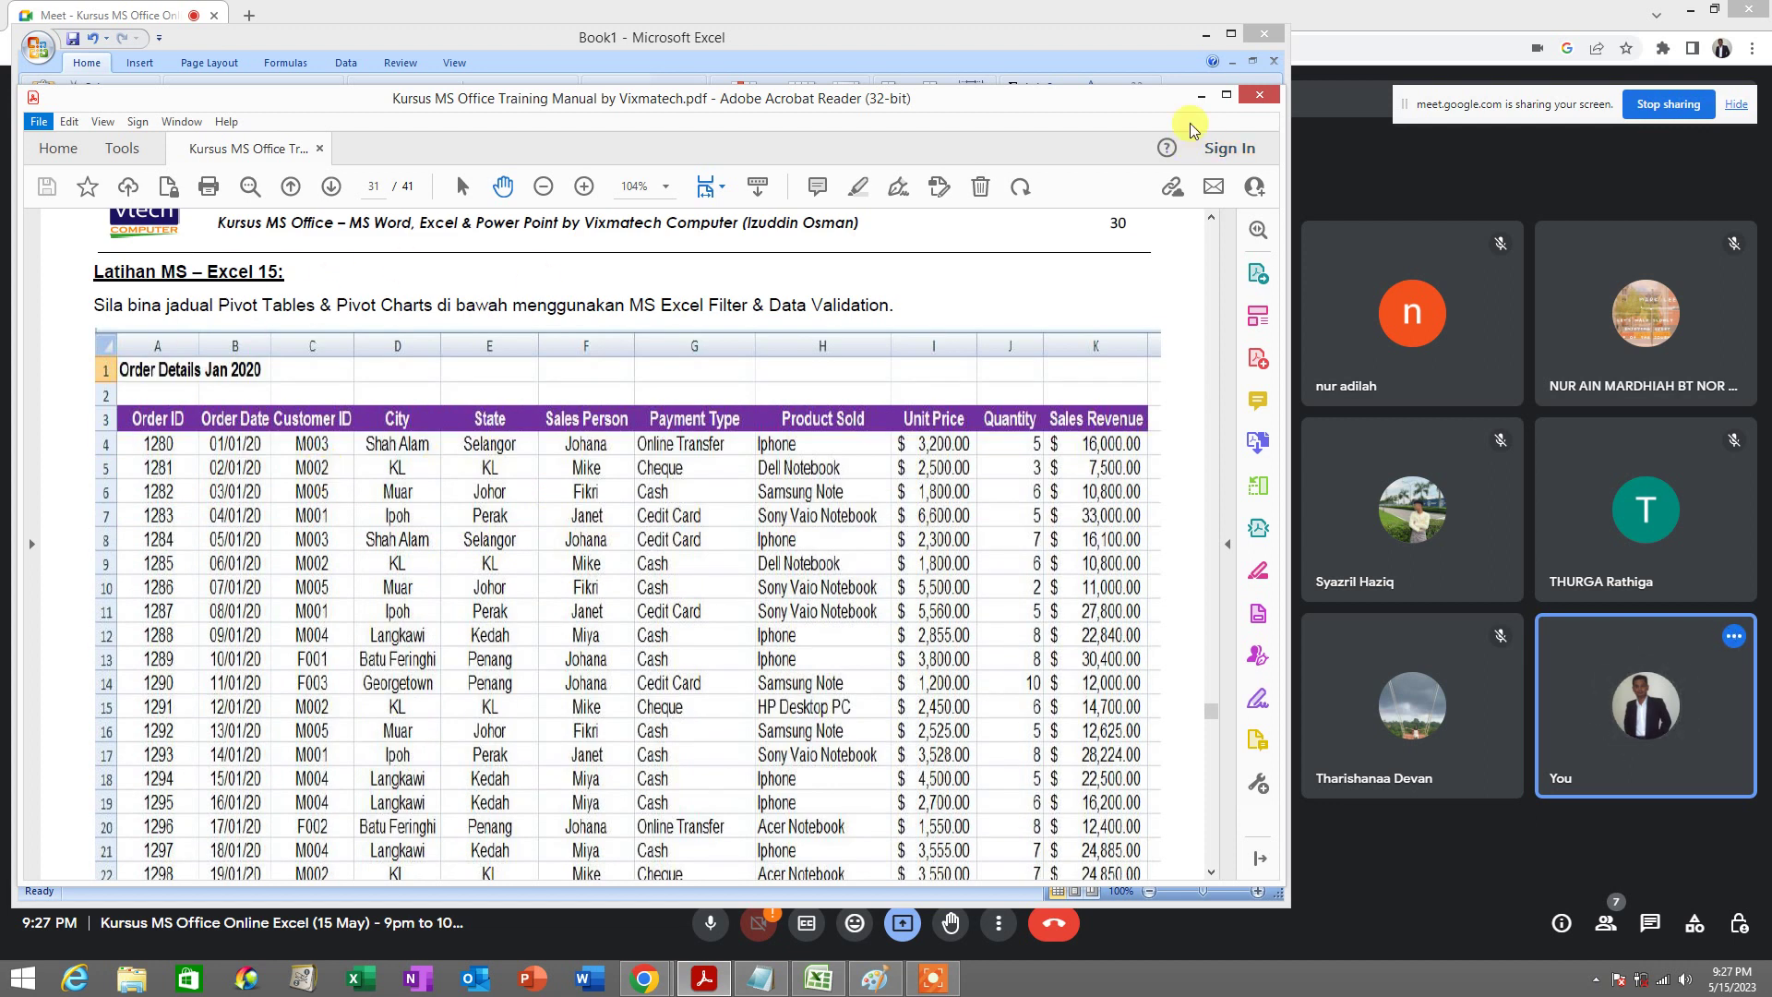
# Minimize Acrobat Reader and return to the Excel fee table
pyautogui.click(1204, 96)
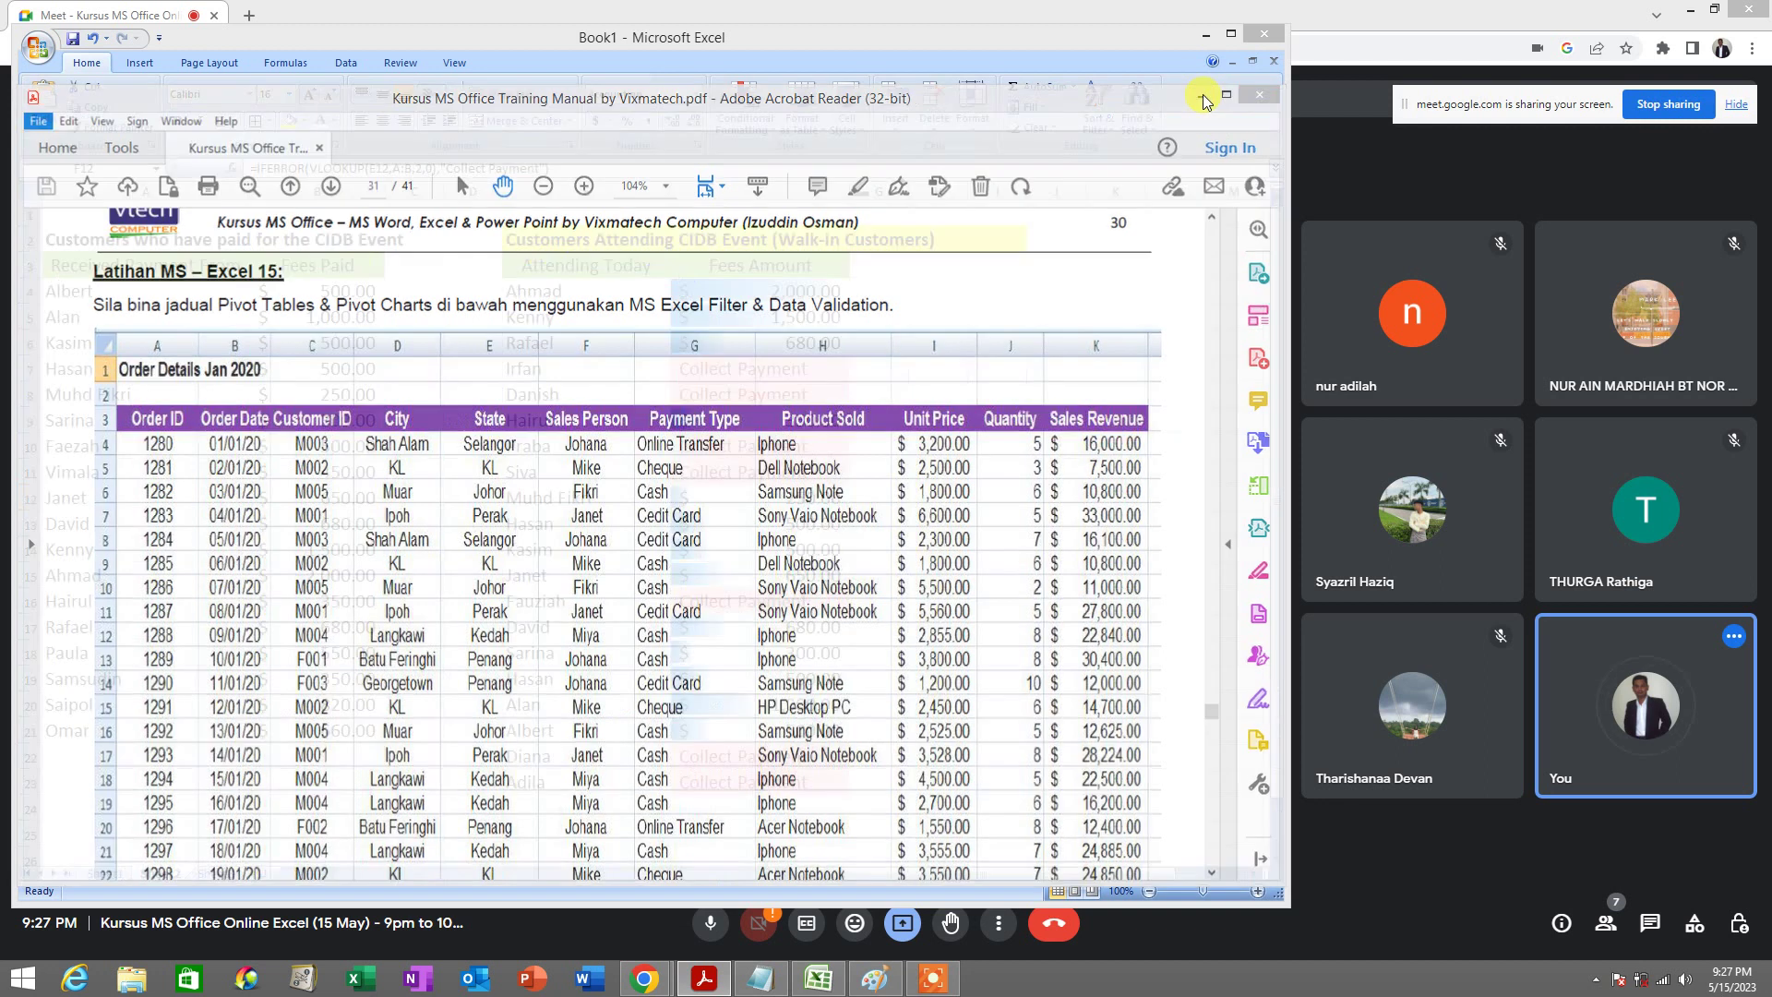
pyautogui.click(890, 292)
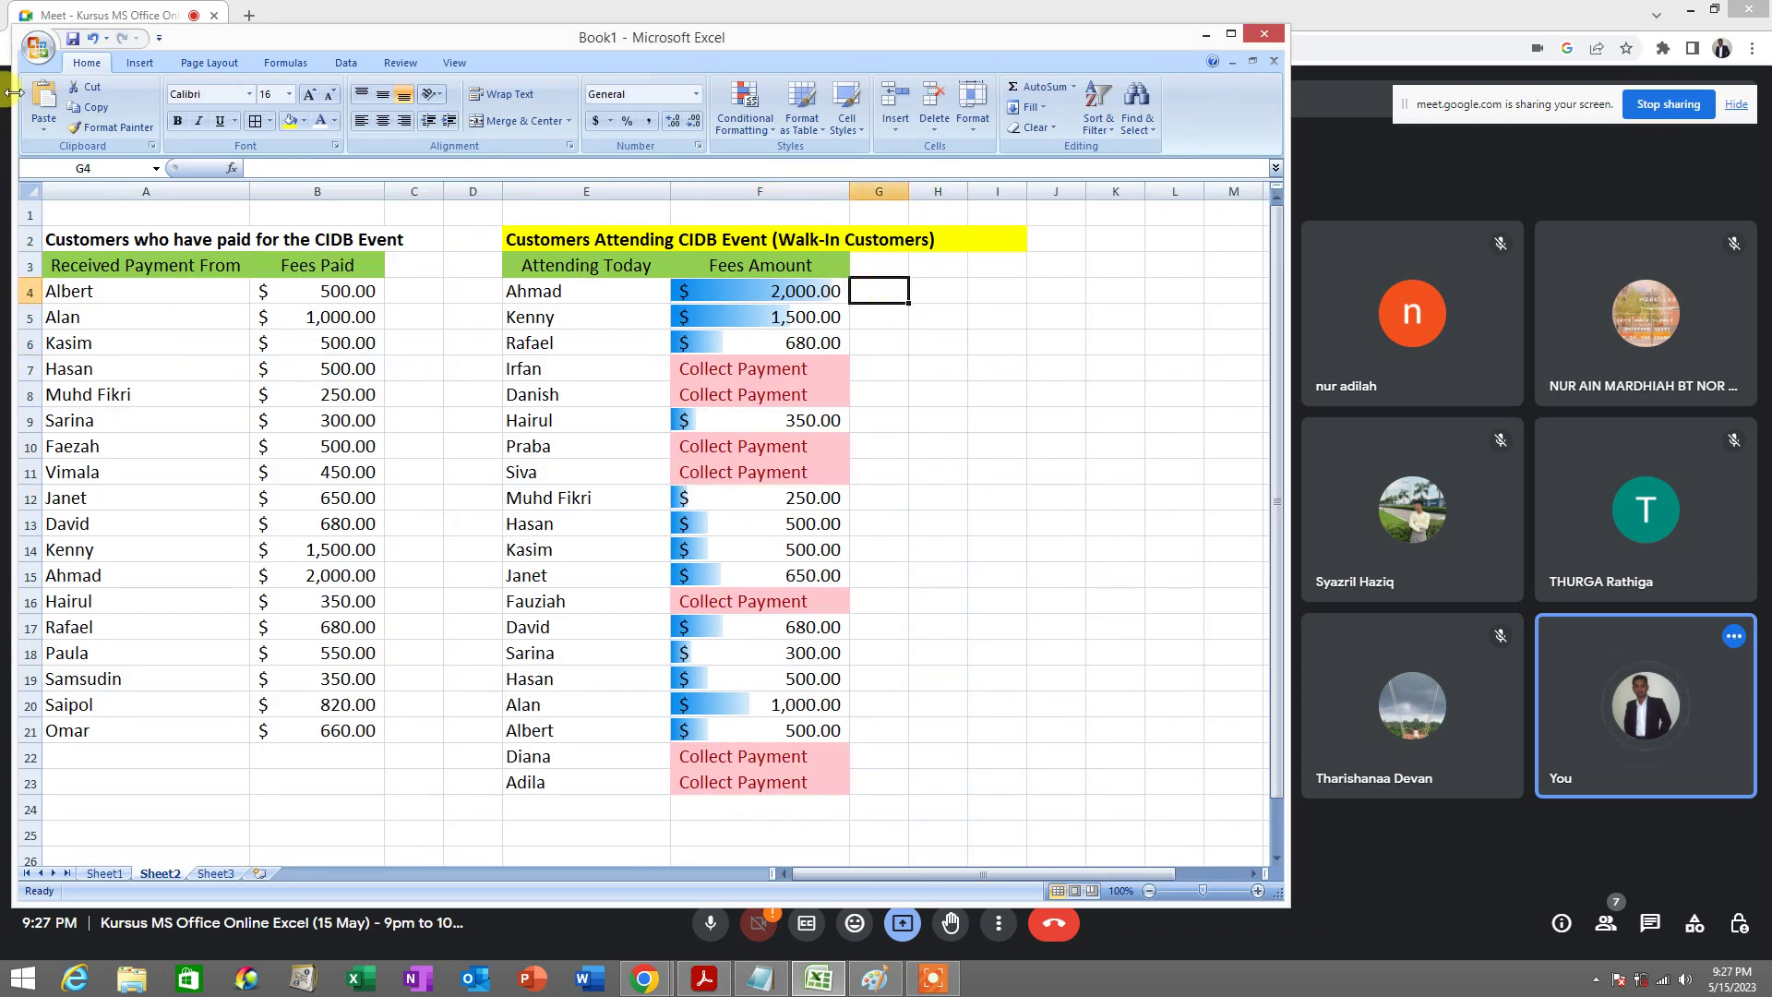
pyautogui.click(38, 55)
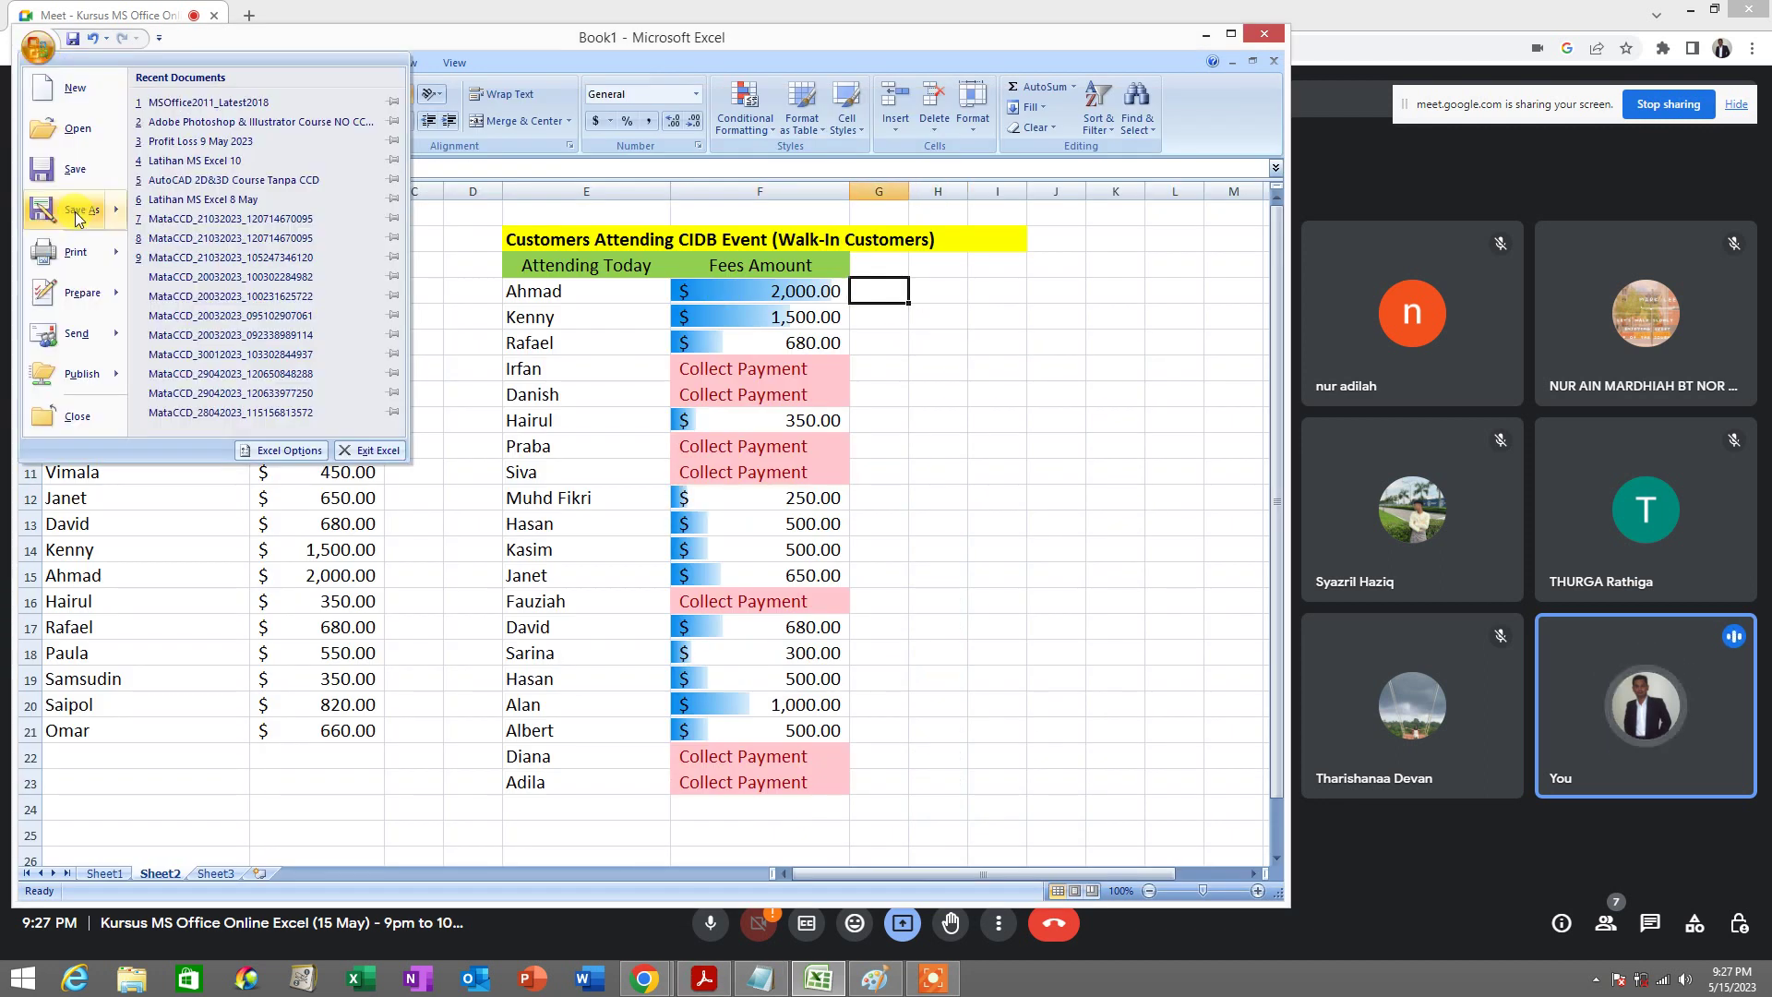
# Save the workbook to Documents as an Excel Workbook named 'VLOOKUP 15 MAY'
pyautogui.moveTo(78, 218)
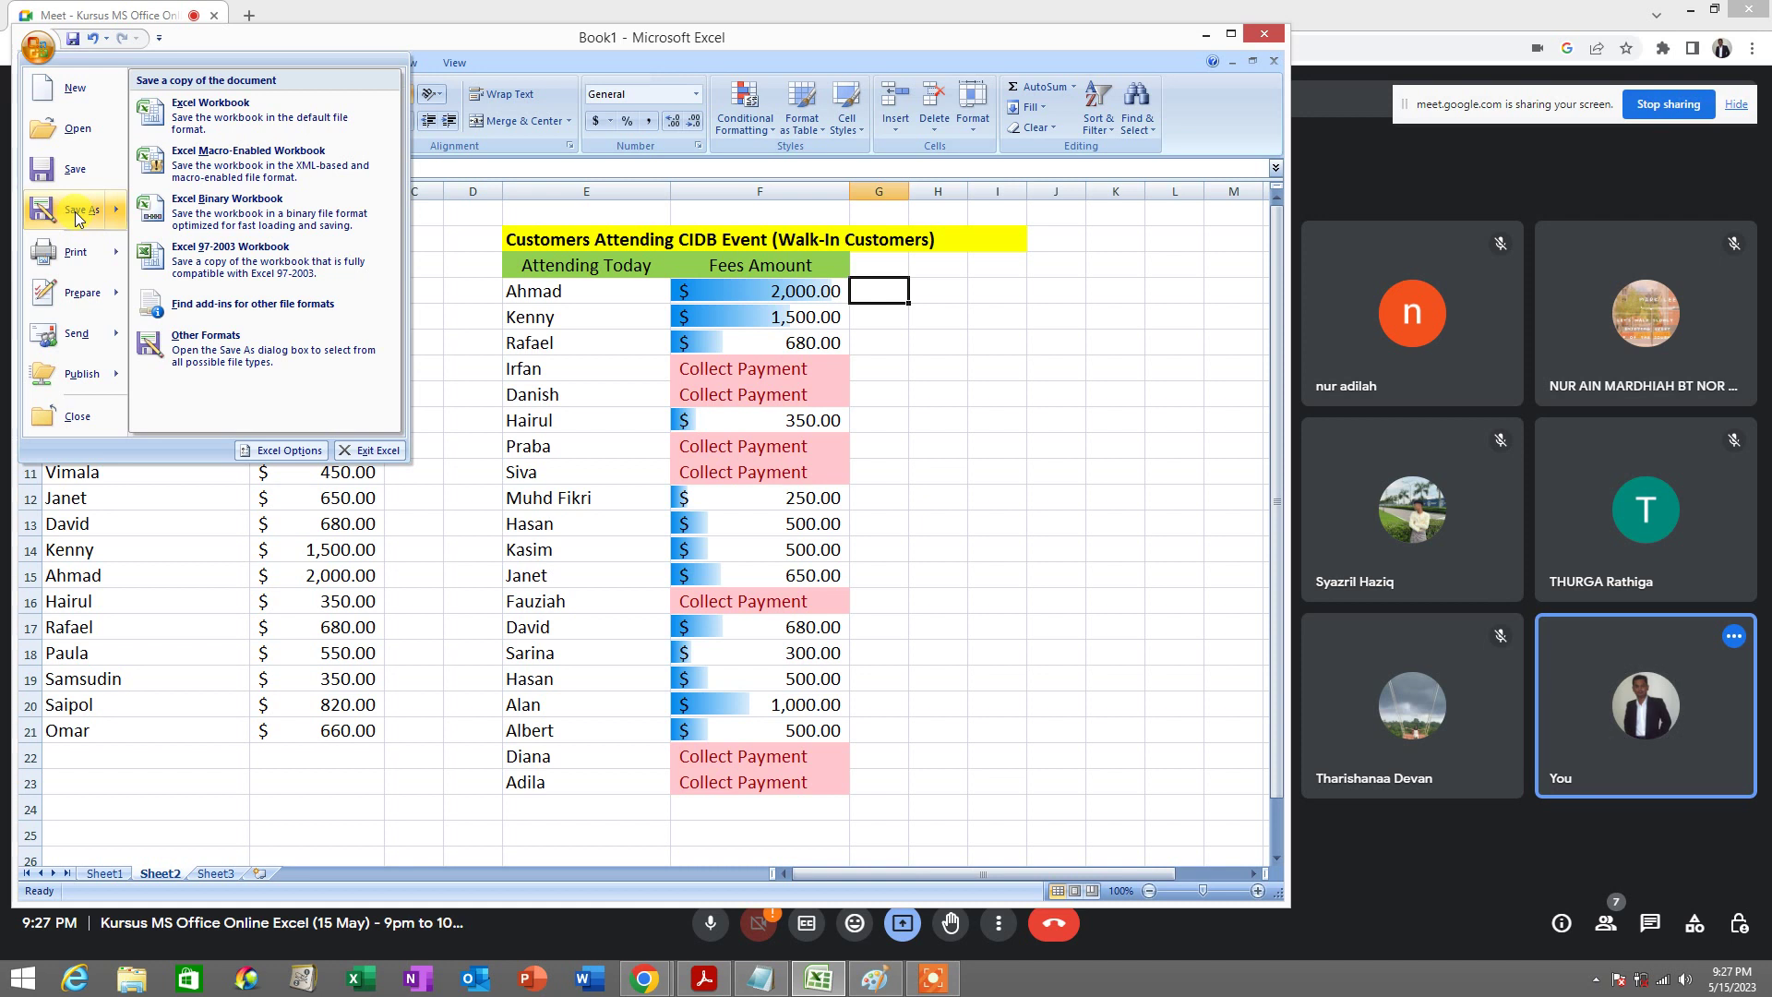
pyautogui.click(78, 214)
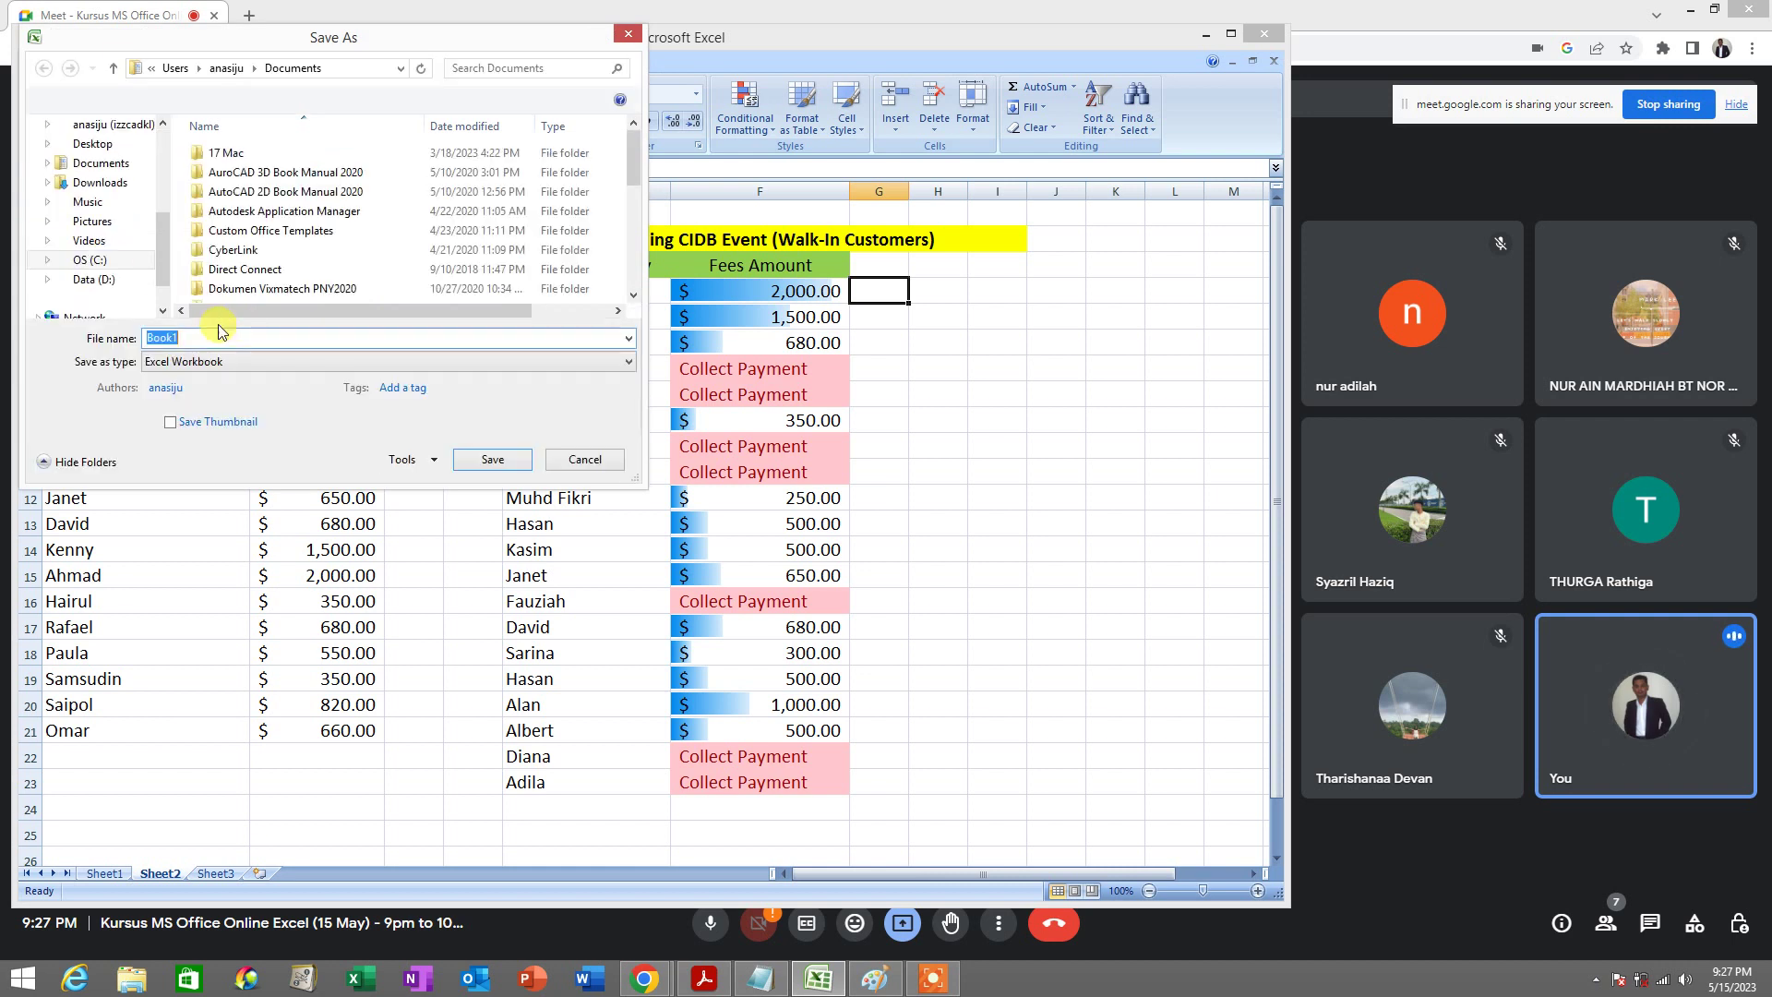
pyautogui.write('VLOOKUP 15 MAY')
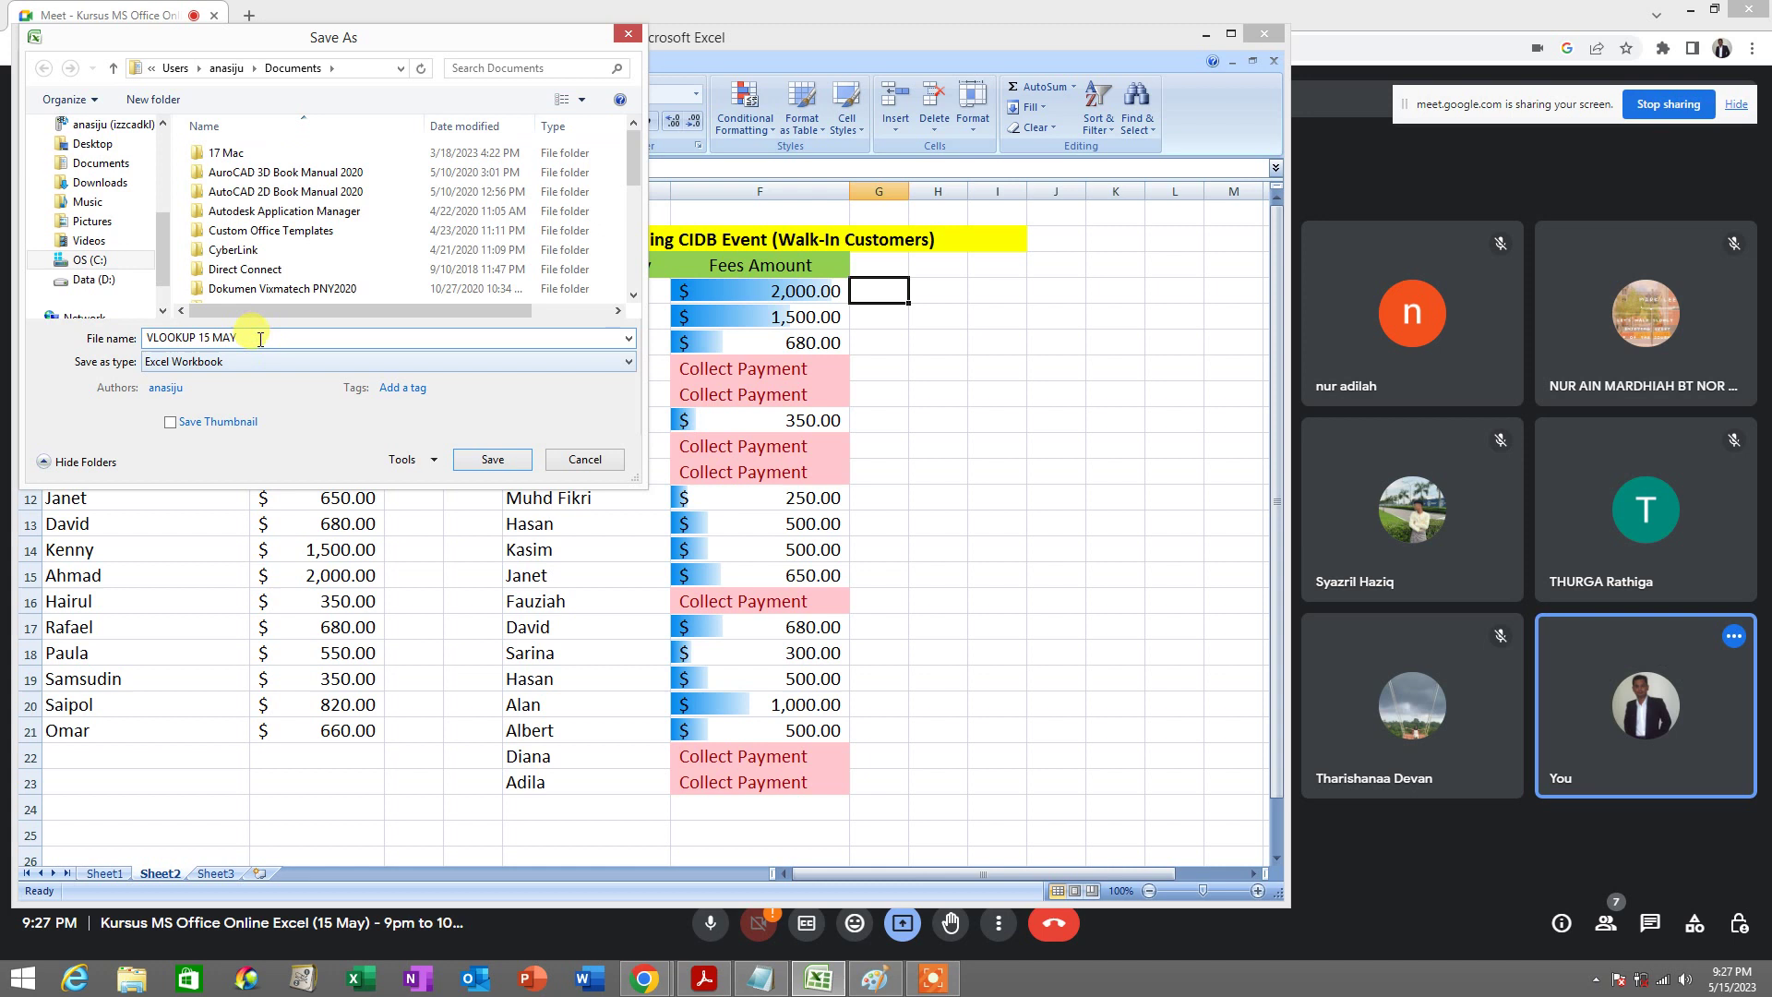
pyautogui.moveTo(246, 336); pyautogui.dragTo(120, 335)
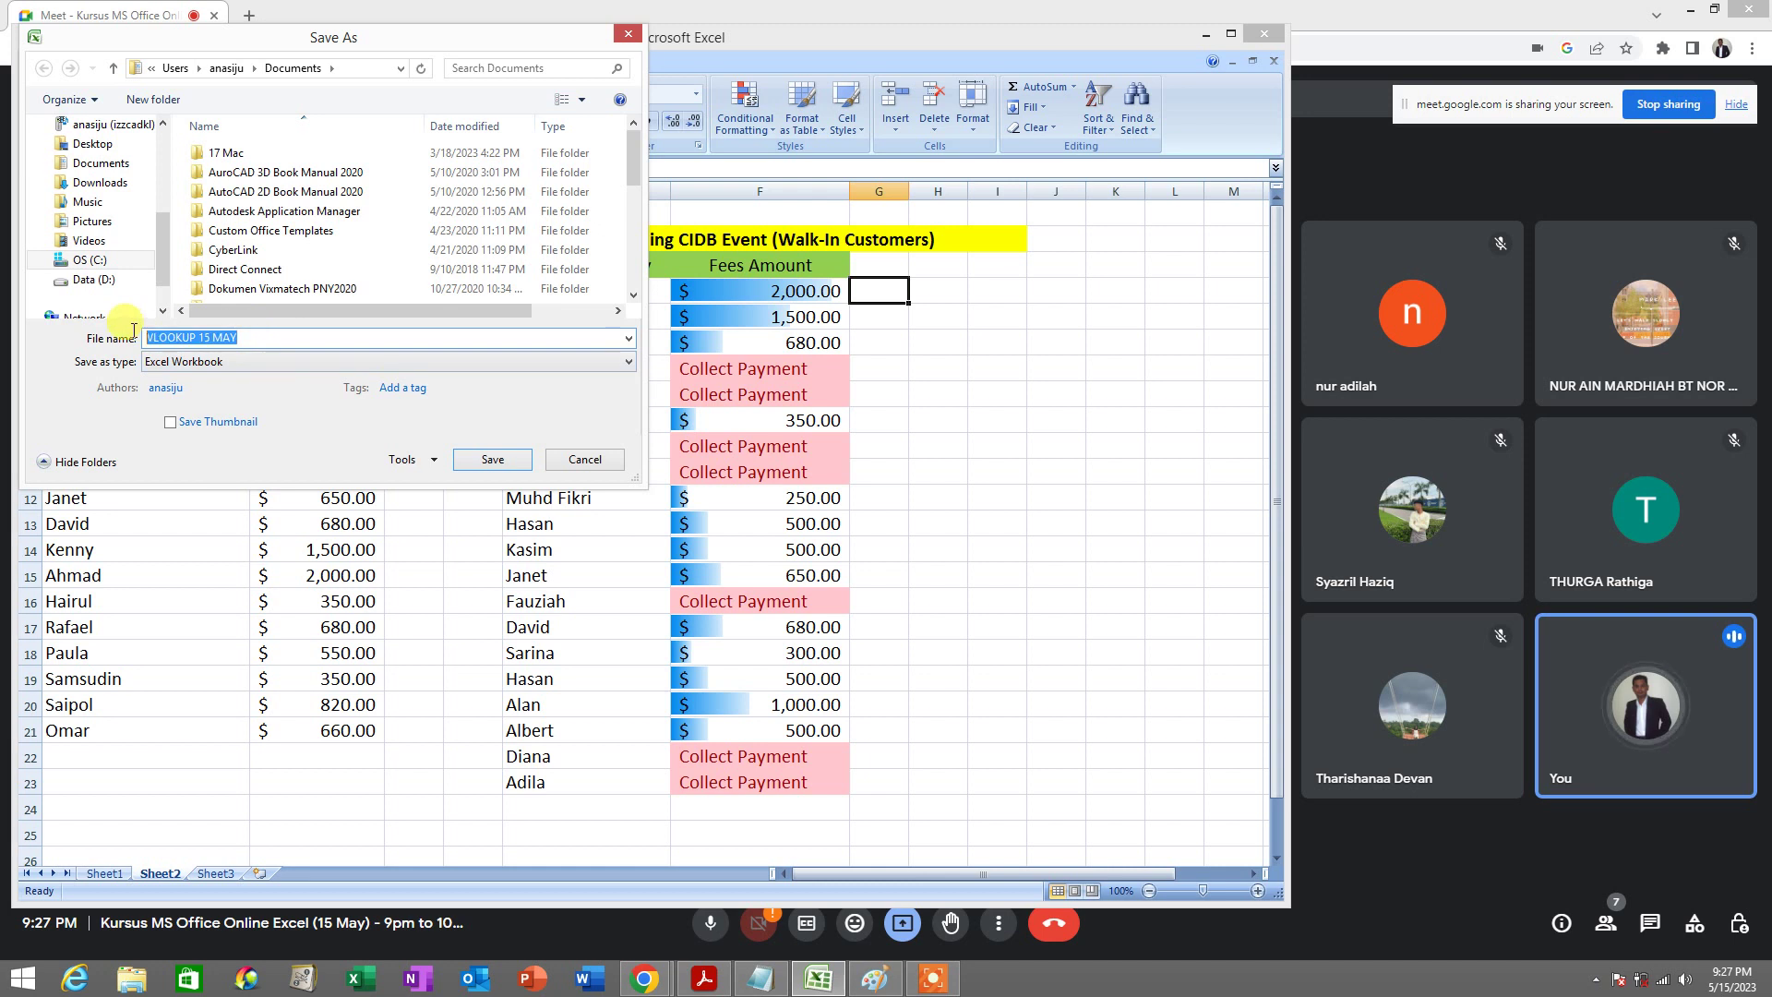
pyautogui.click(489, 462)
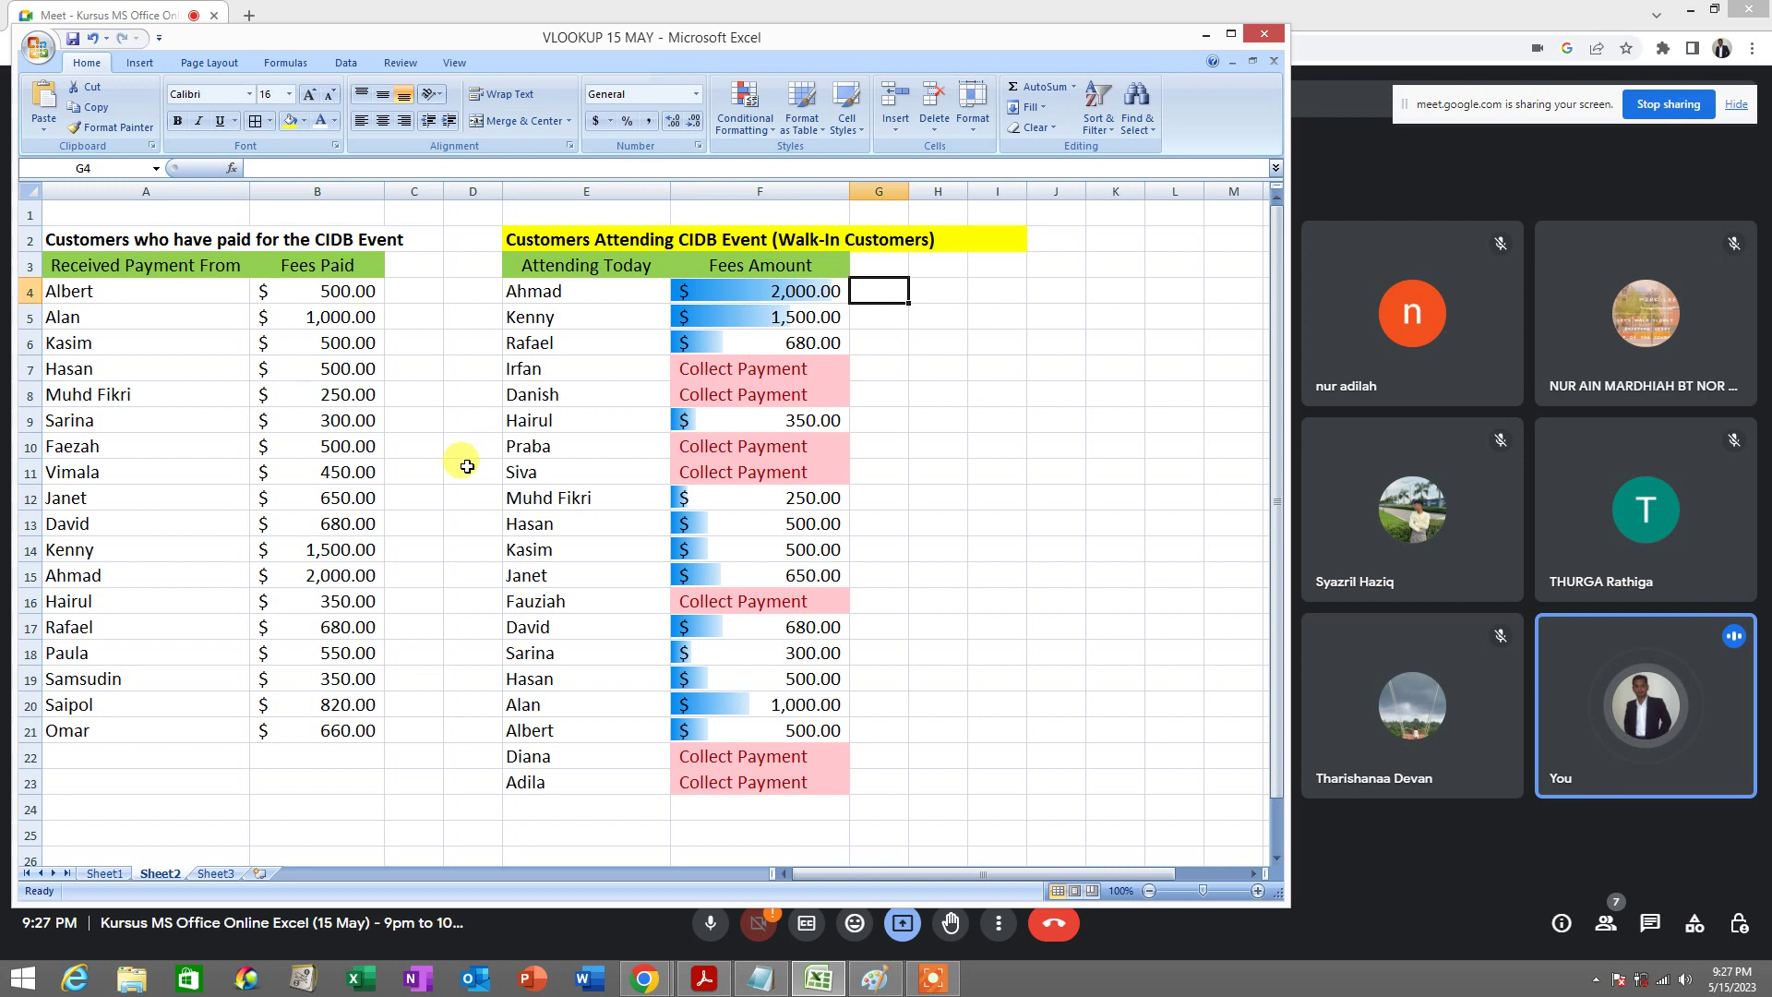
pyautogui.click(1102, 131)
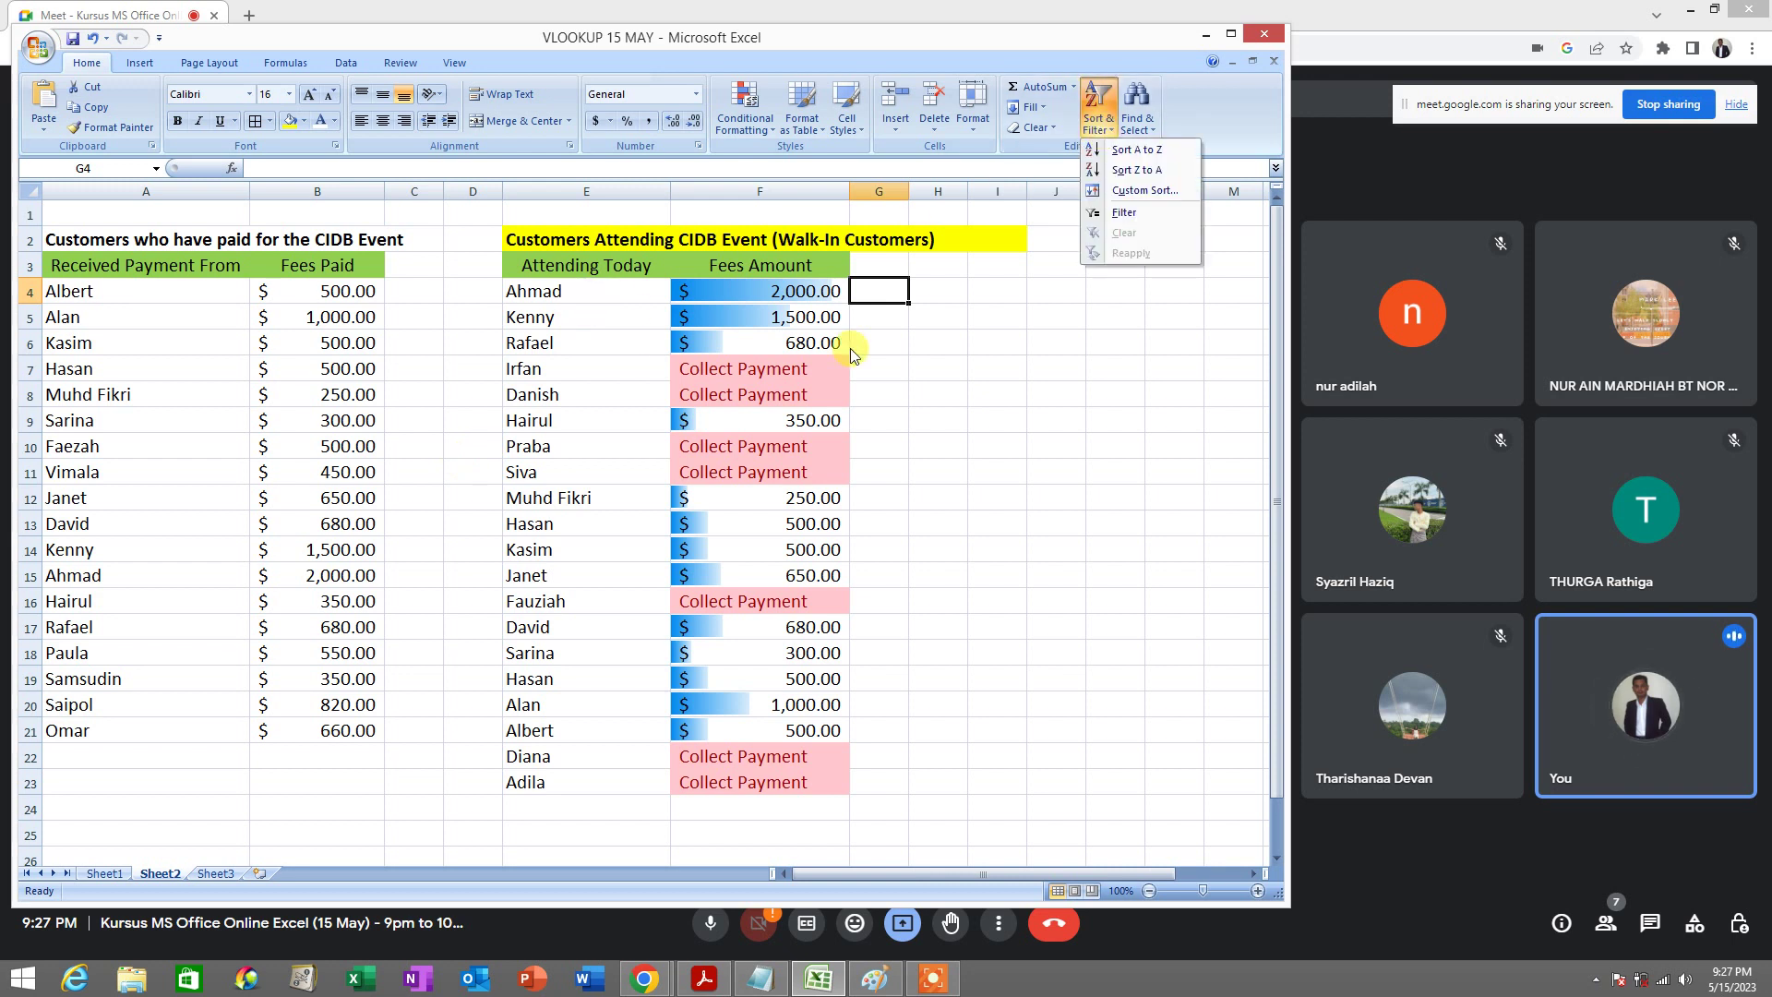
pyautogui.click(916, 434)
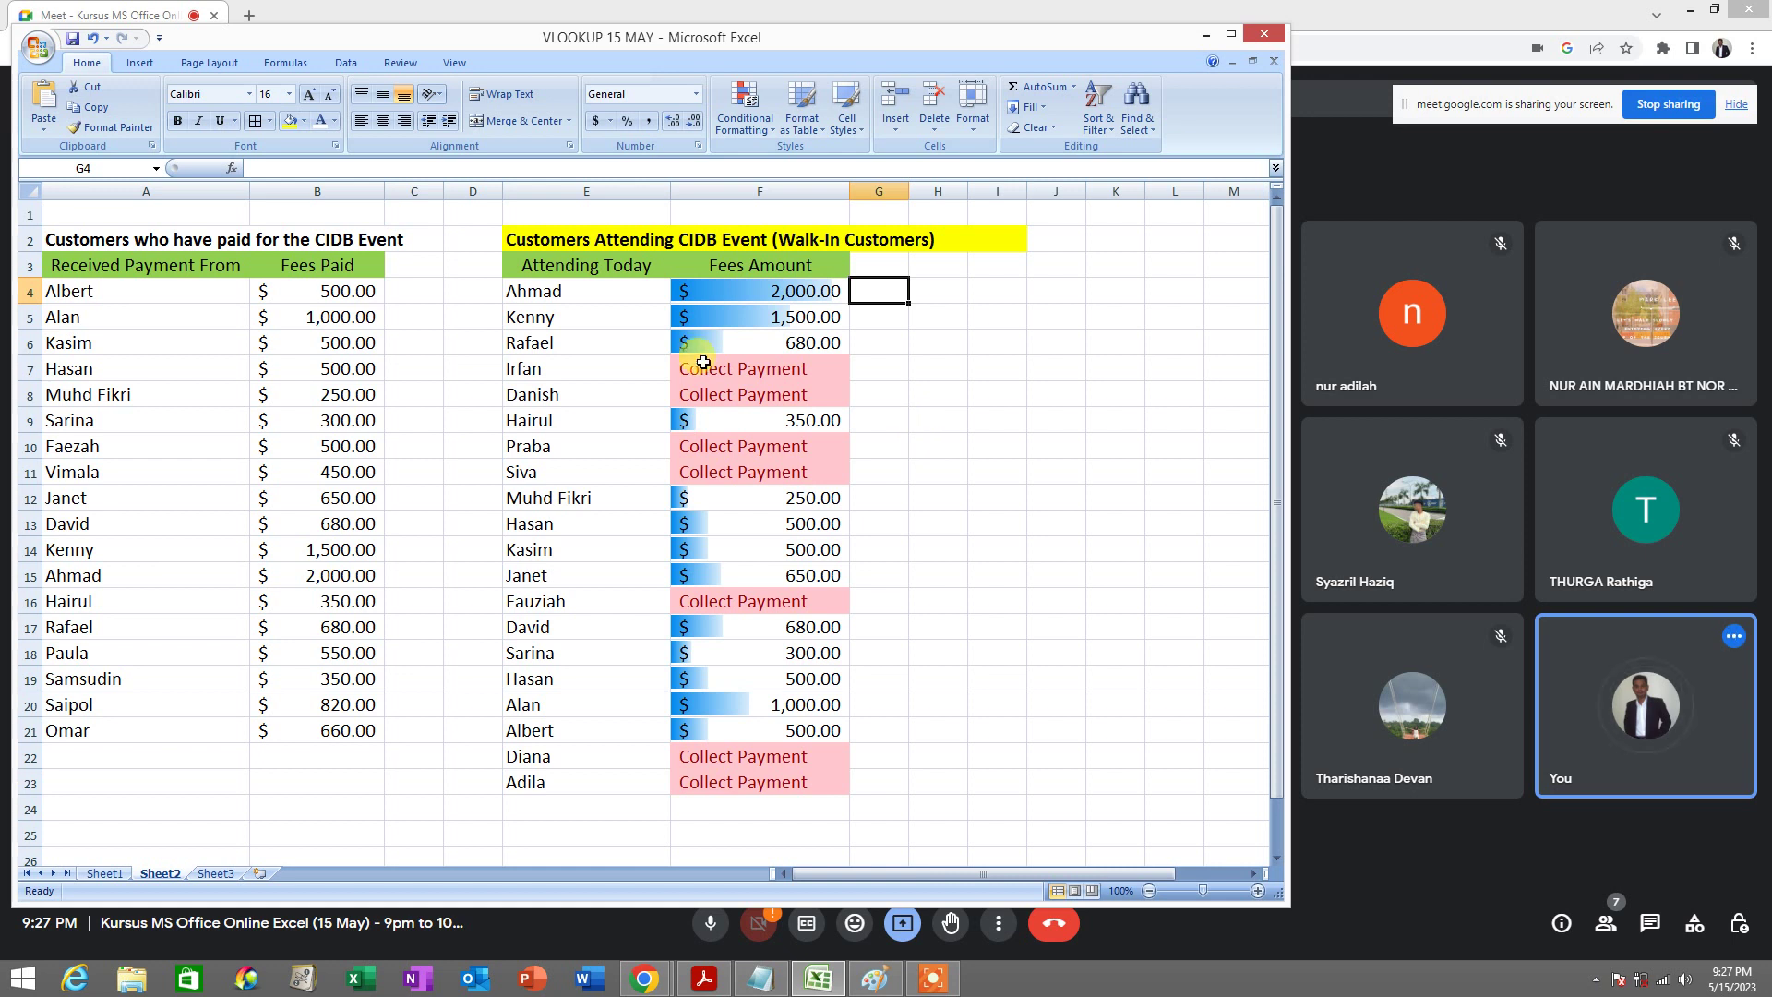
pyautogui.click(617, 294)
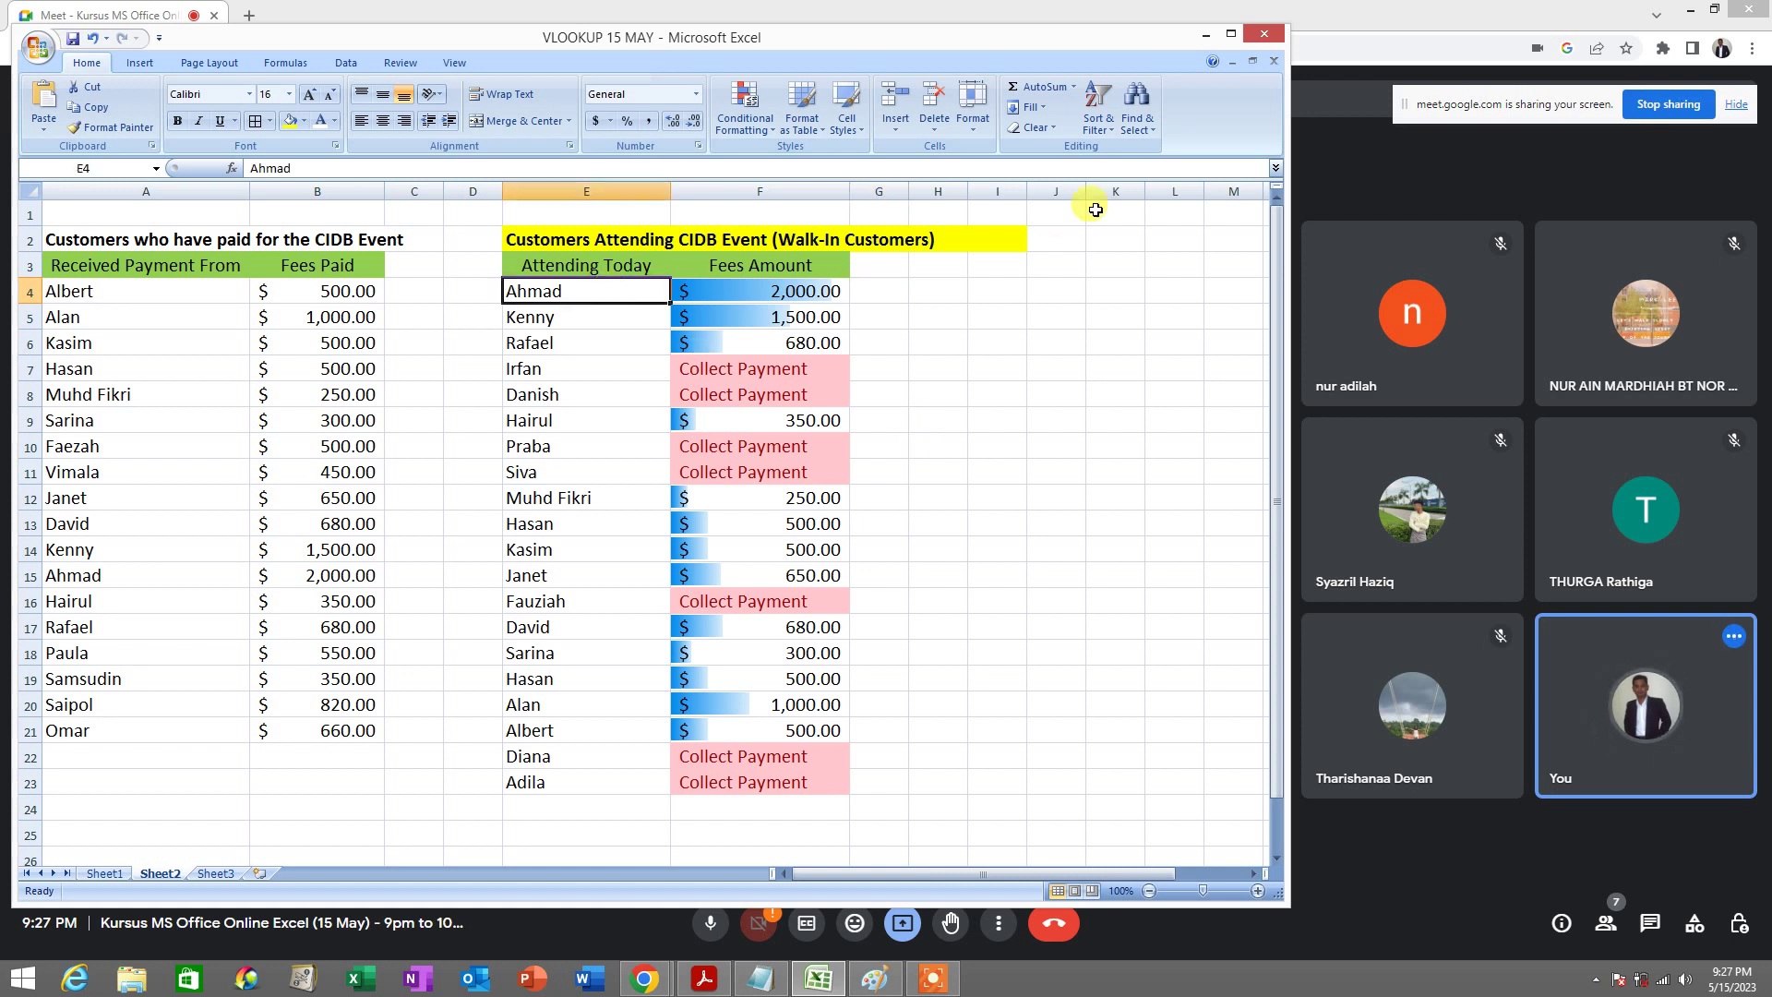
pyautogui.click(1112, 135)
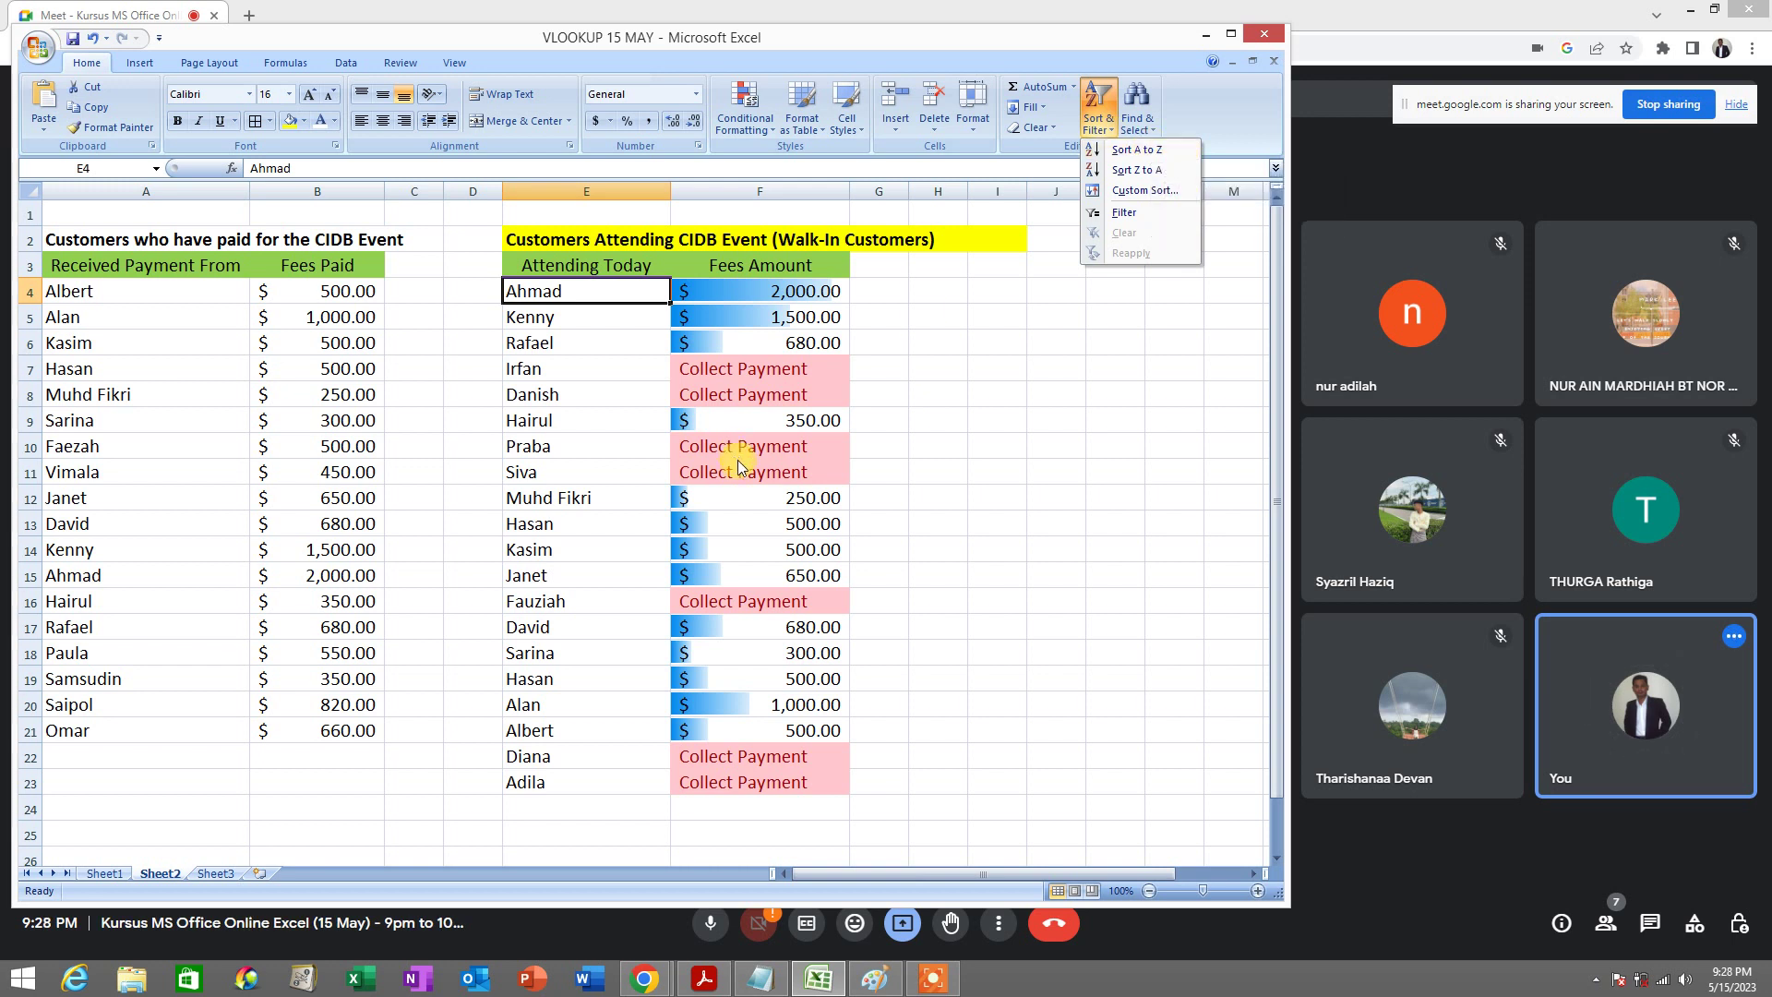
pyautogui.click(602, 300)
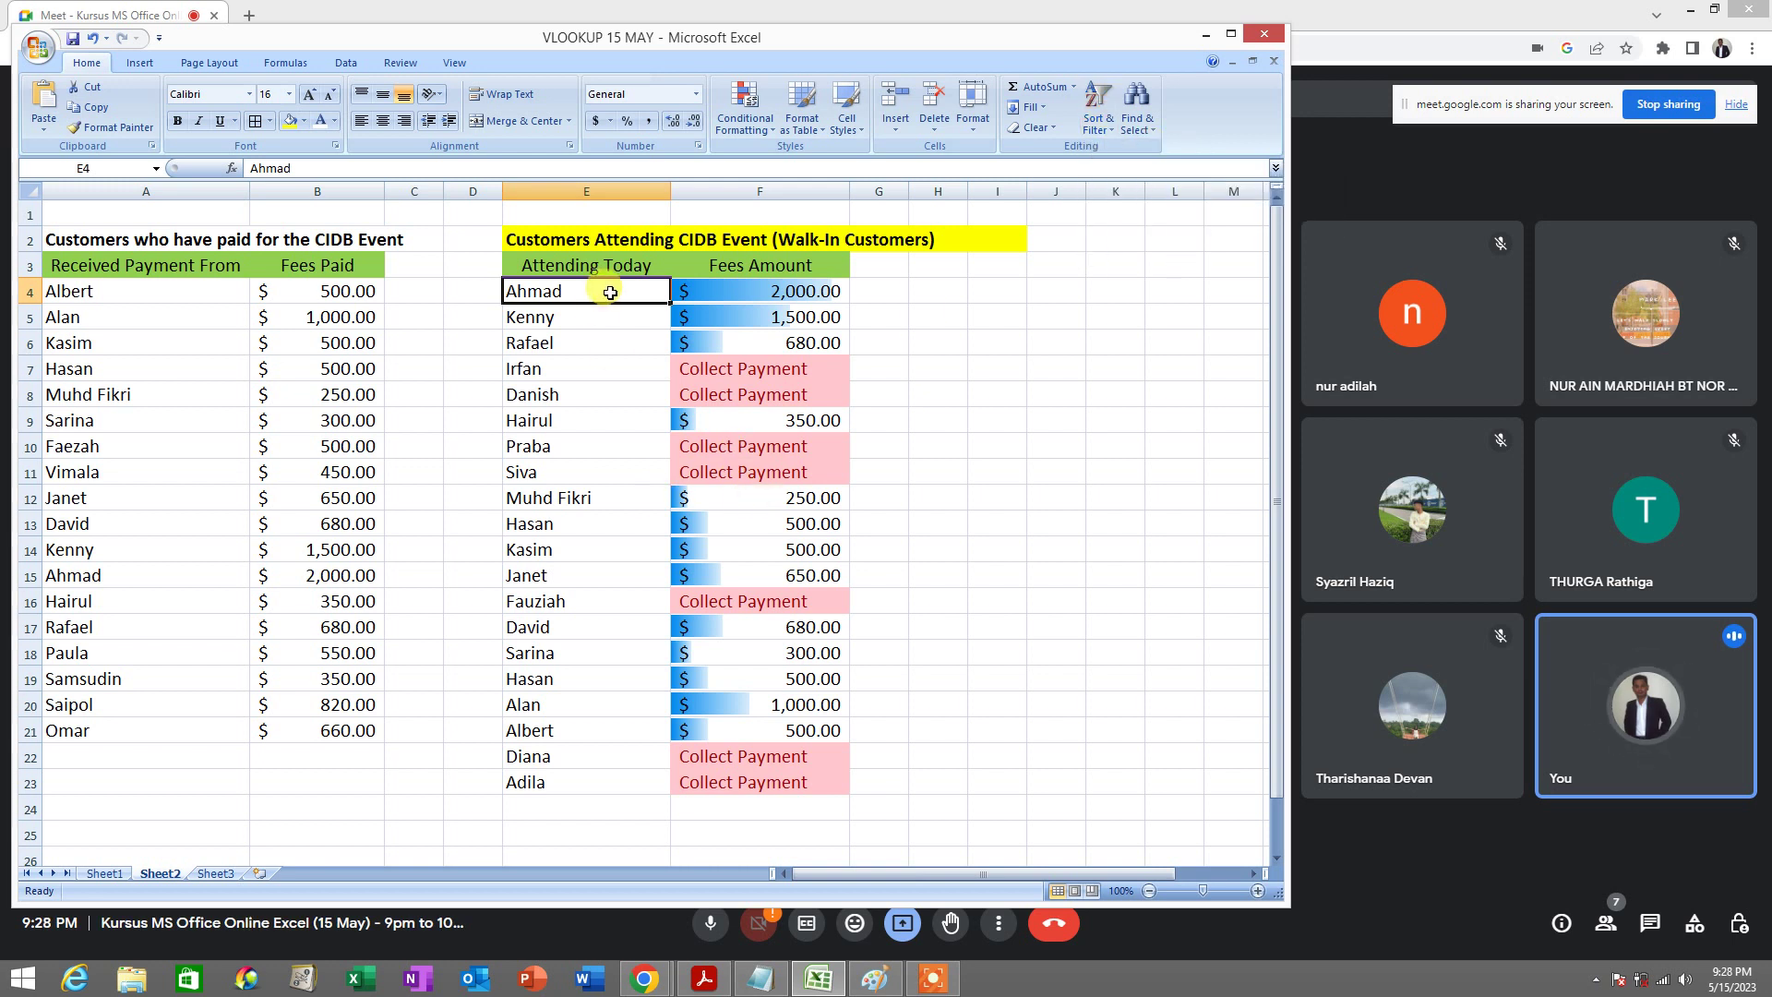
pyautogui.moveTo(610, 293); pyautogui.dragTo(794, 780)
pyautogui.click(1097, 116)
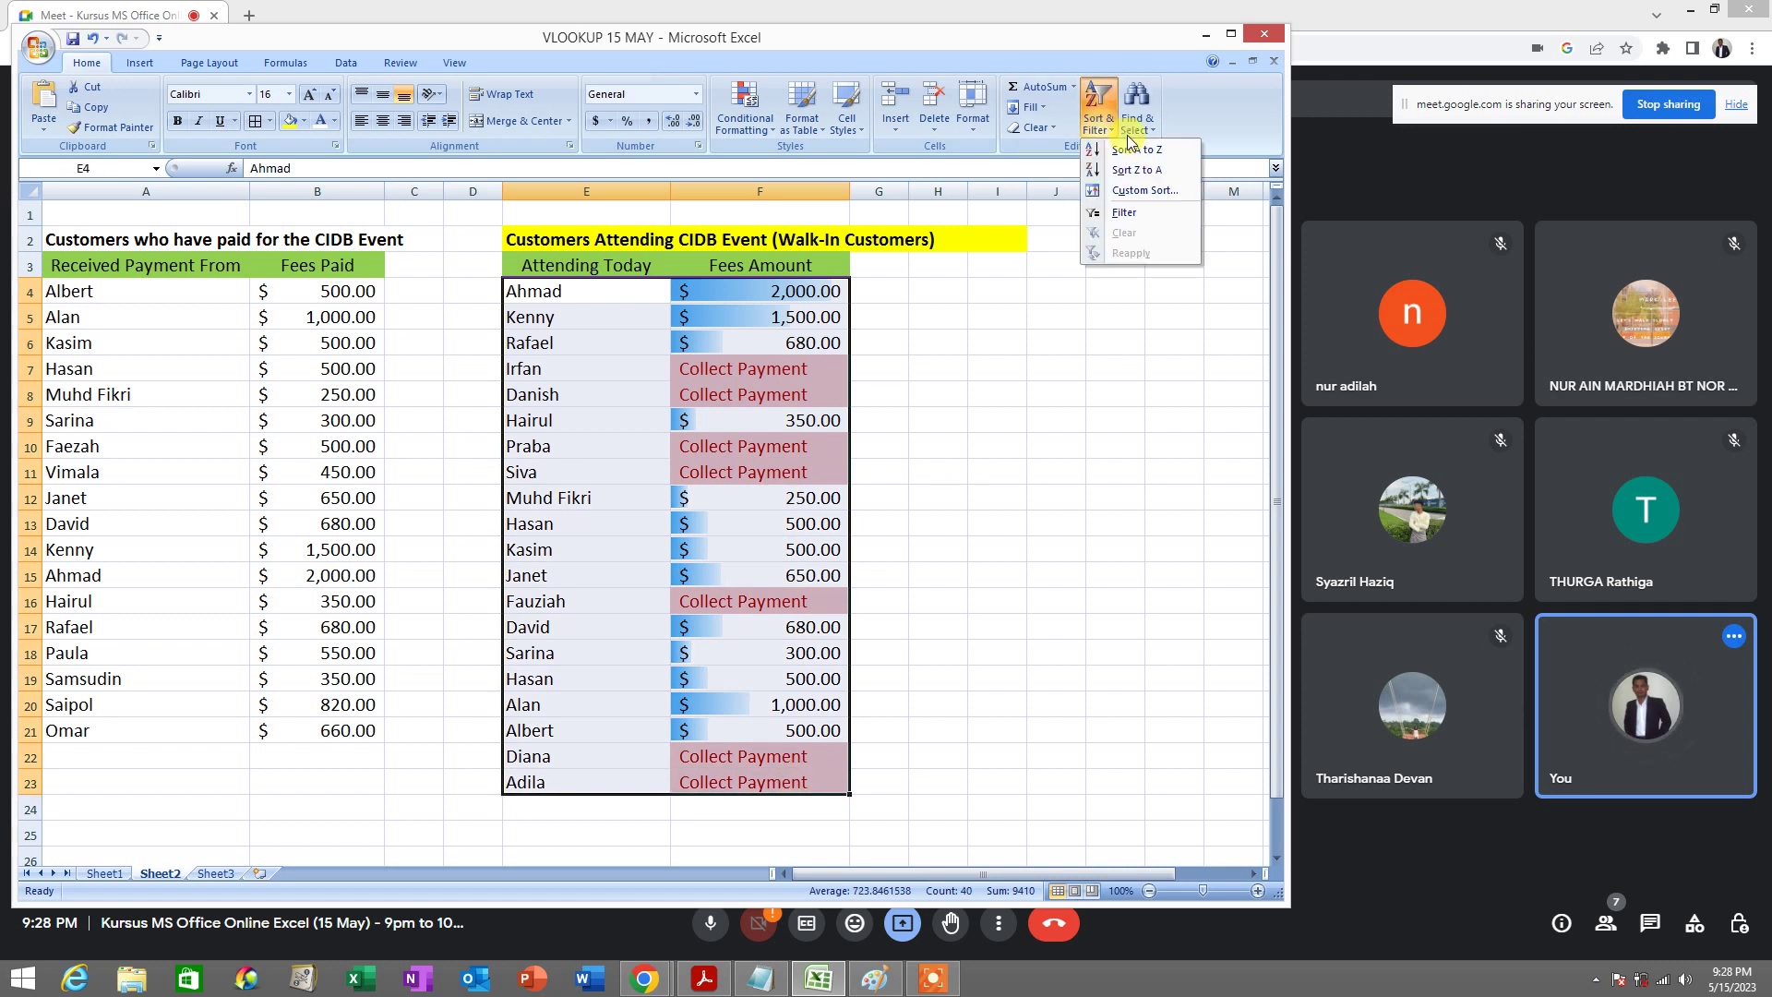
pyautogui.click(1169, 157)
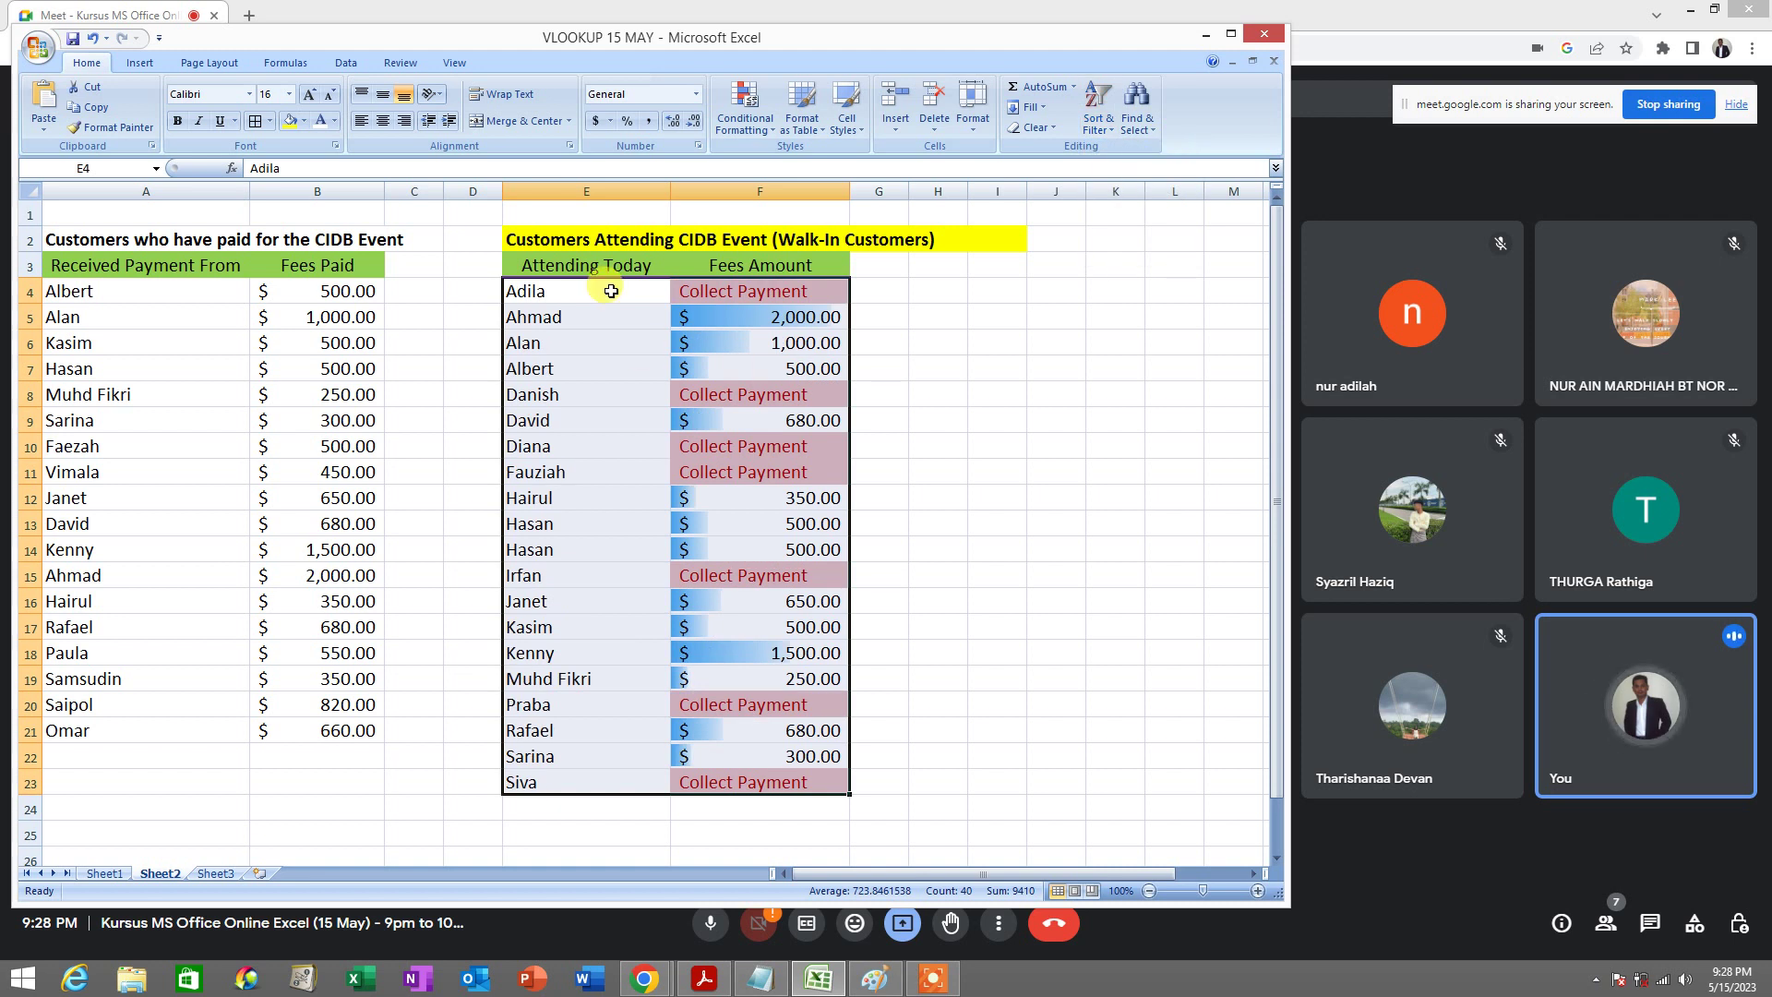
pyautogui.moveTo(611, 291); pyautogui.dragTo(534, 779)
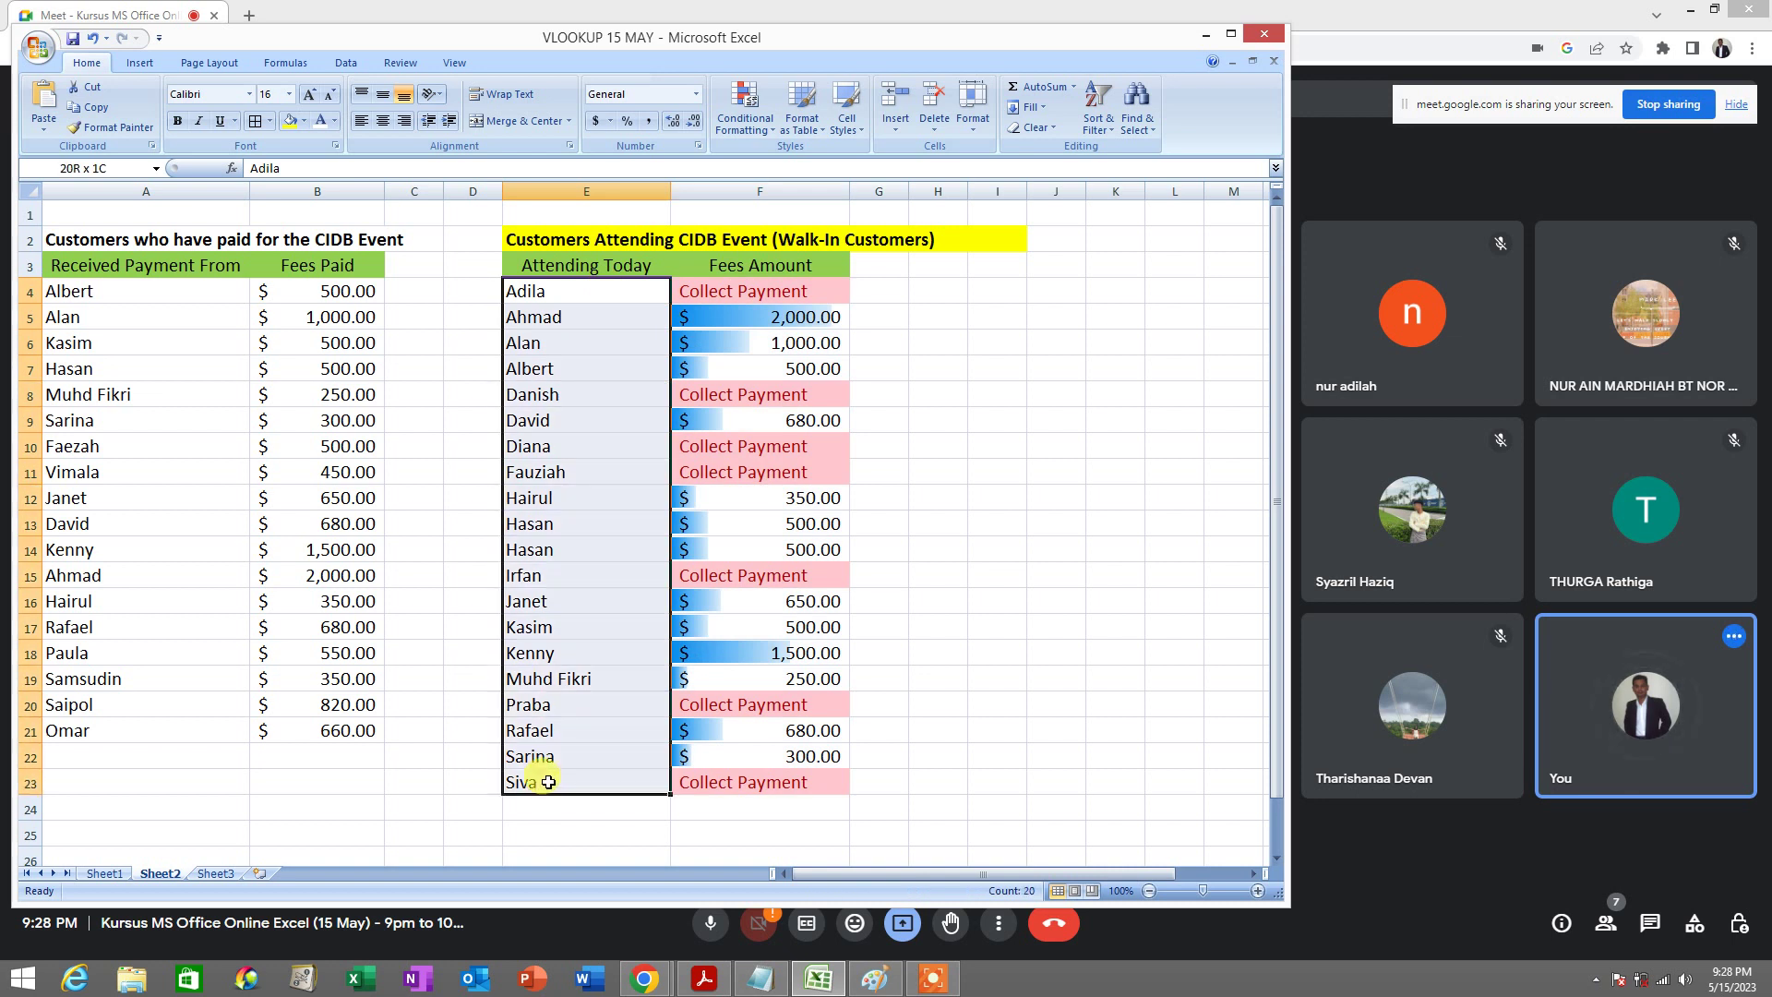
pyautogui.moveTo(579, 292); pyautogui.dragTo(581, 783)
pyautogui.click(598, 291)
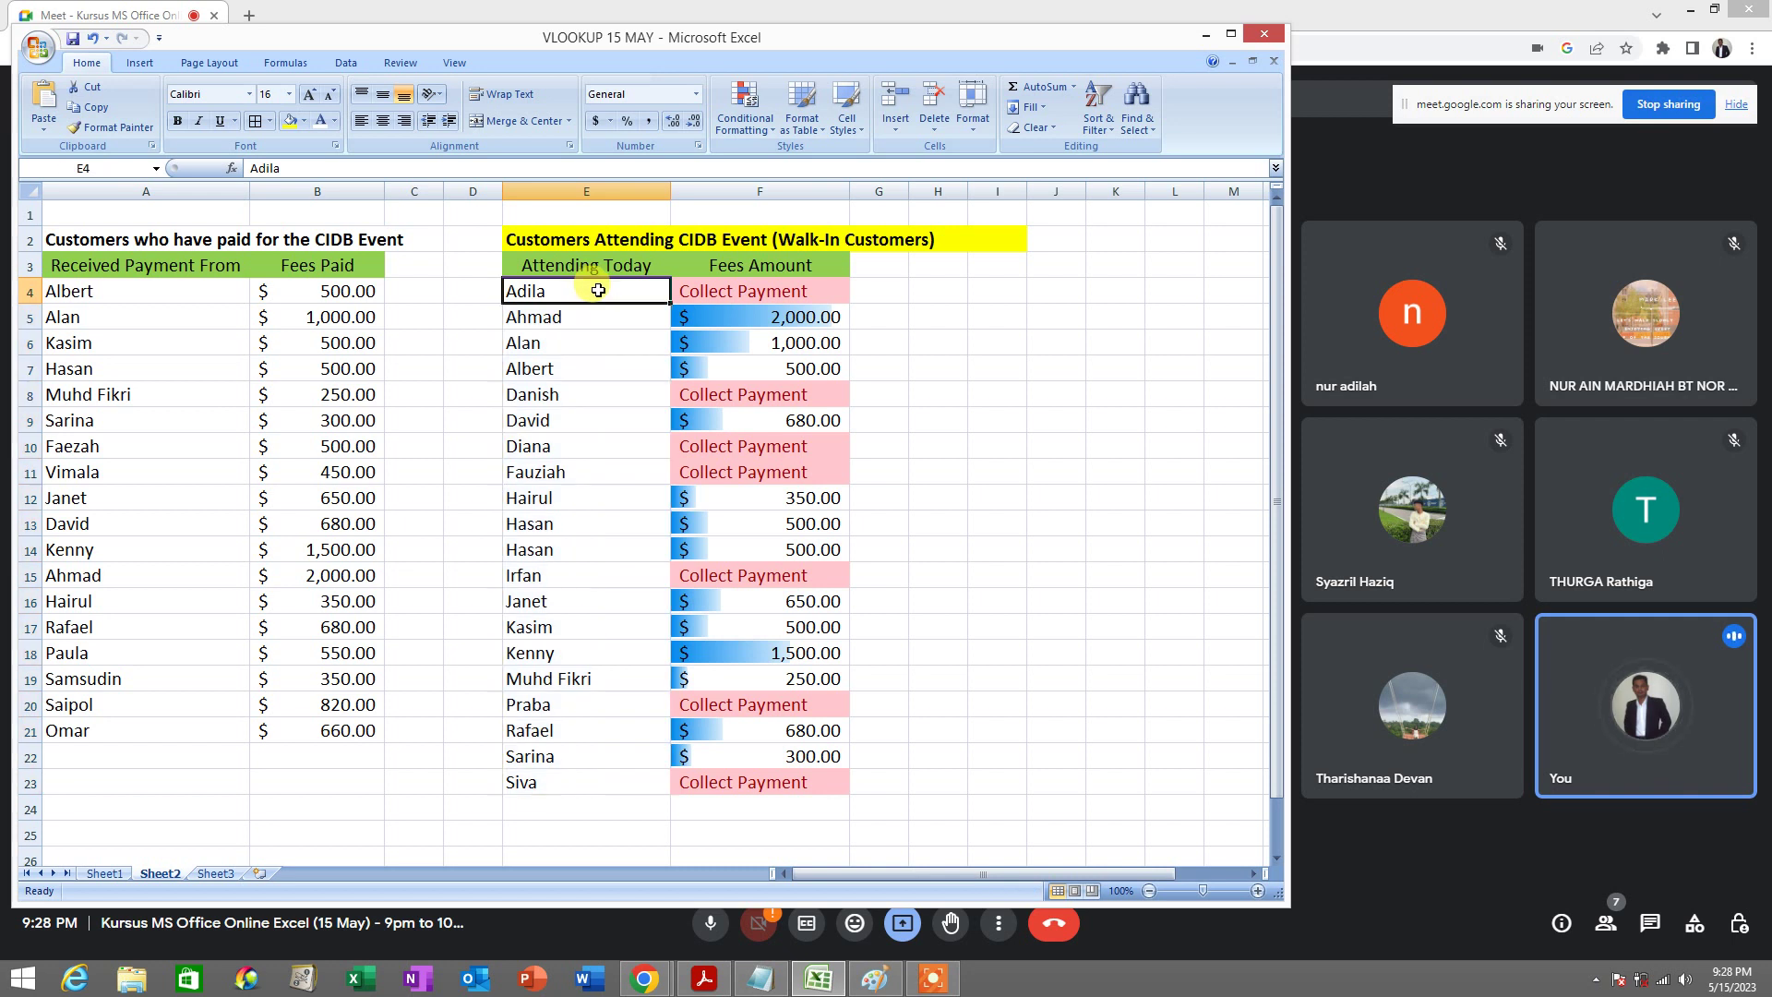
pyautogui.moveTo(599, 291); pyautogui.dragTo(590, 758)
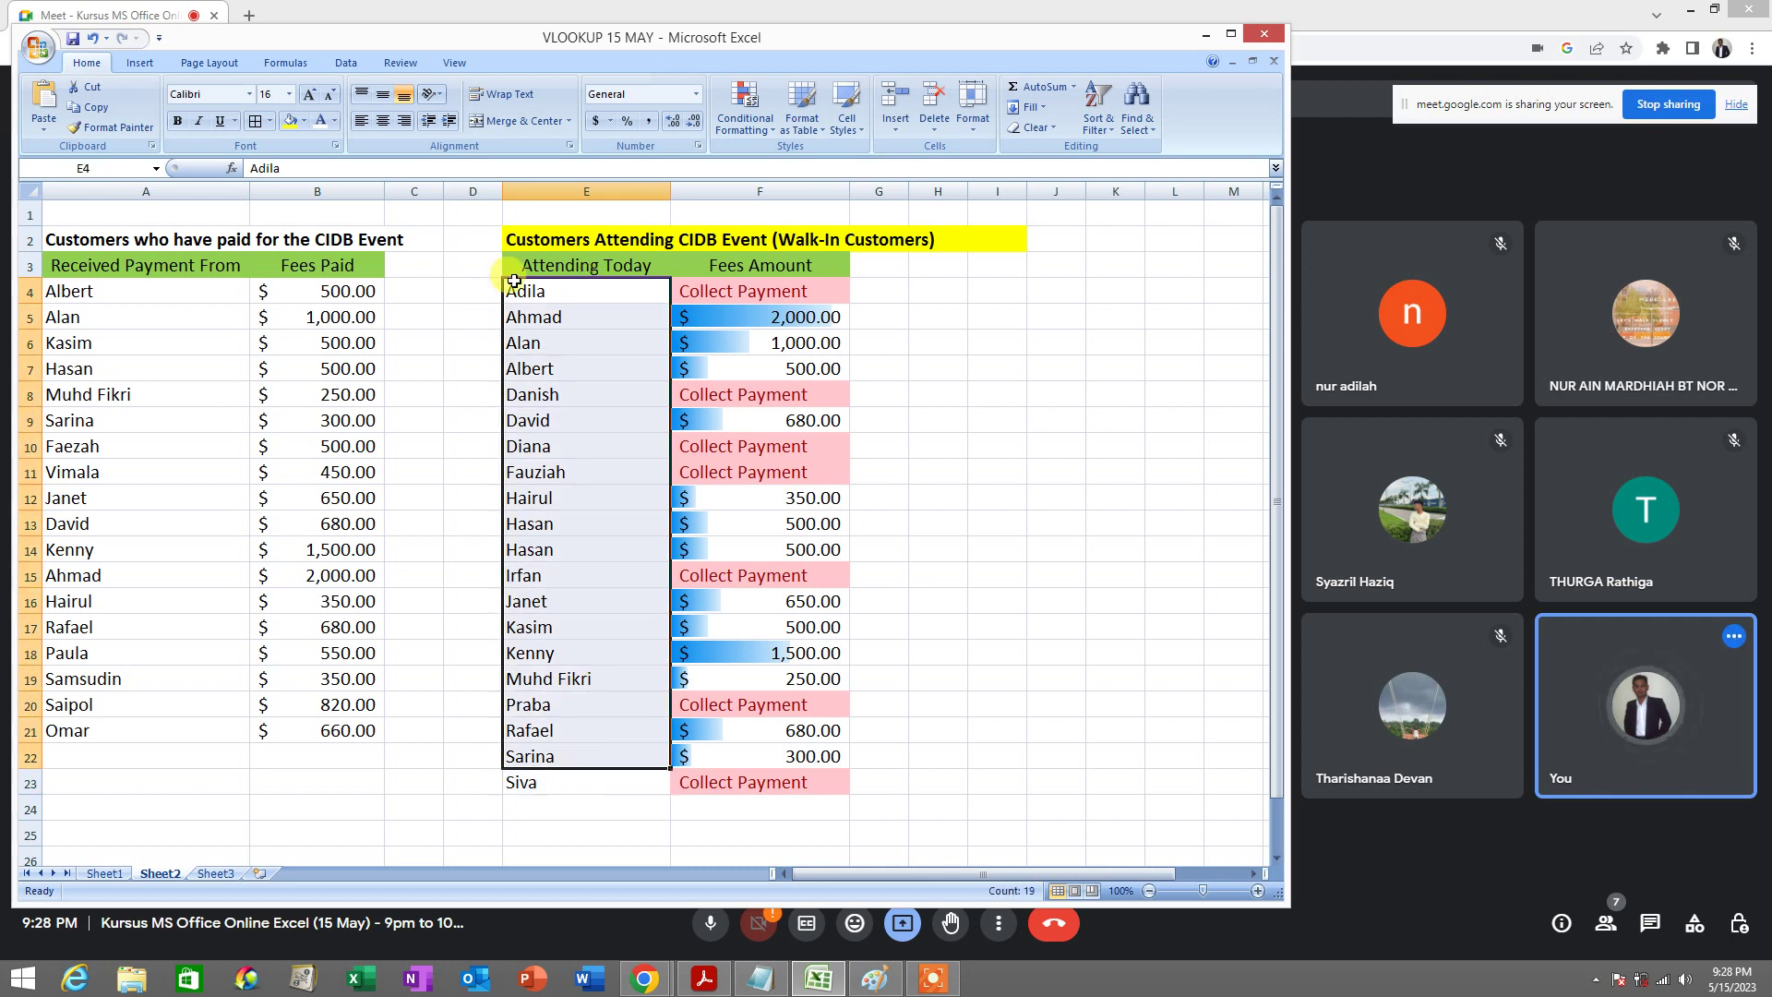
pyautogui.click(547, 292)
pyautogui.click(531, 395)
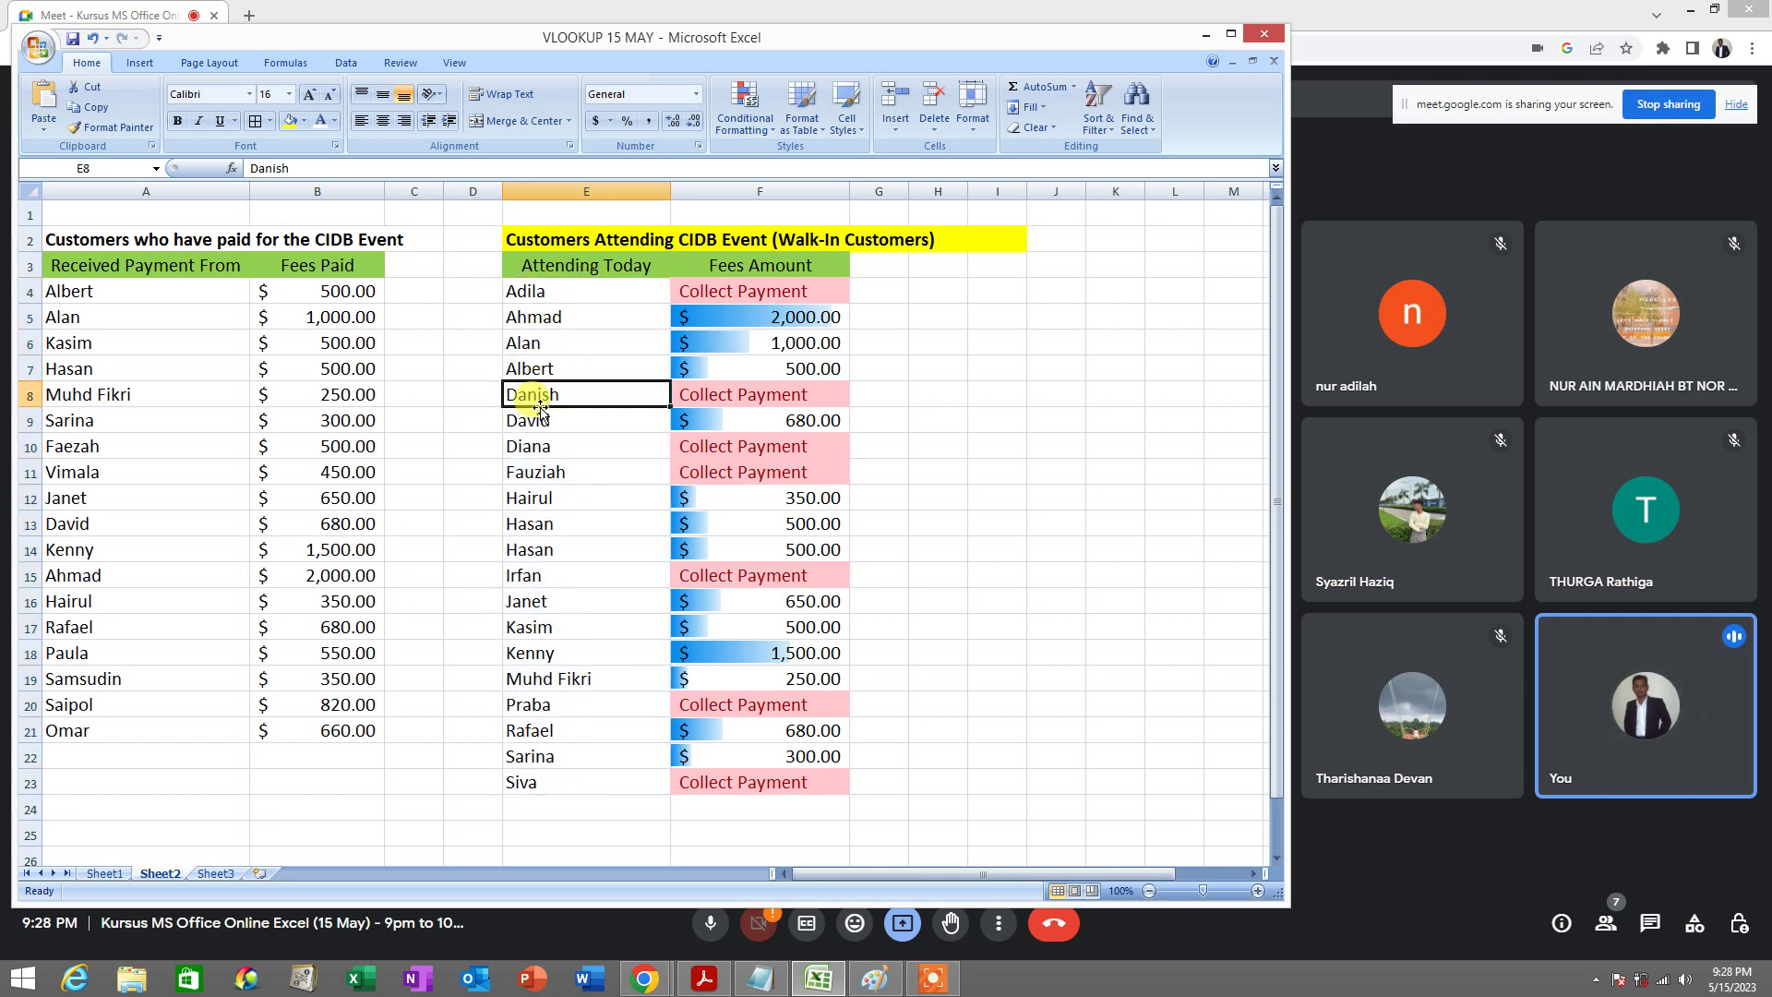
pyautogui.click(536, 451)
pyautogui.click(544, 654)
pyautogui.click(532, 556)
pyautogui.click(535, 601)
pyautogui.click(545, 679)
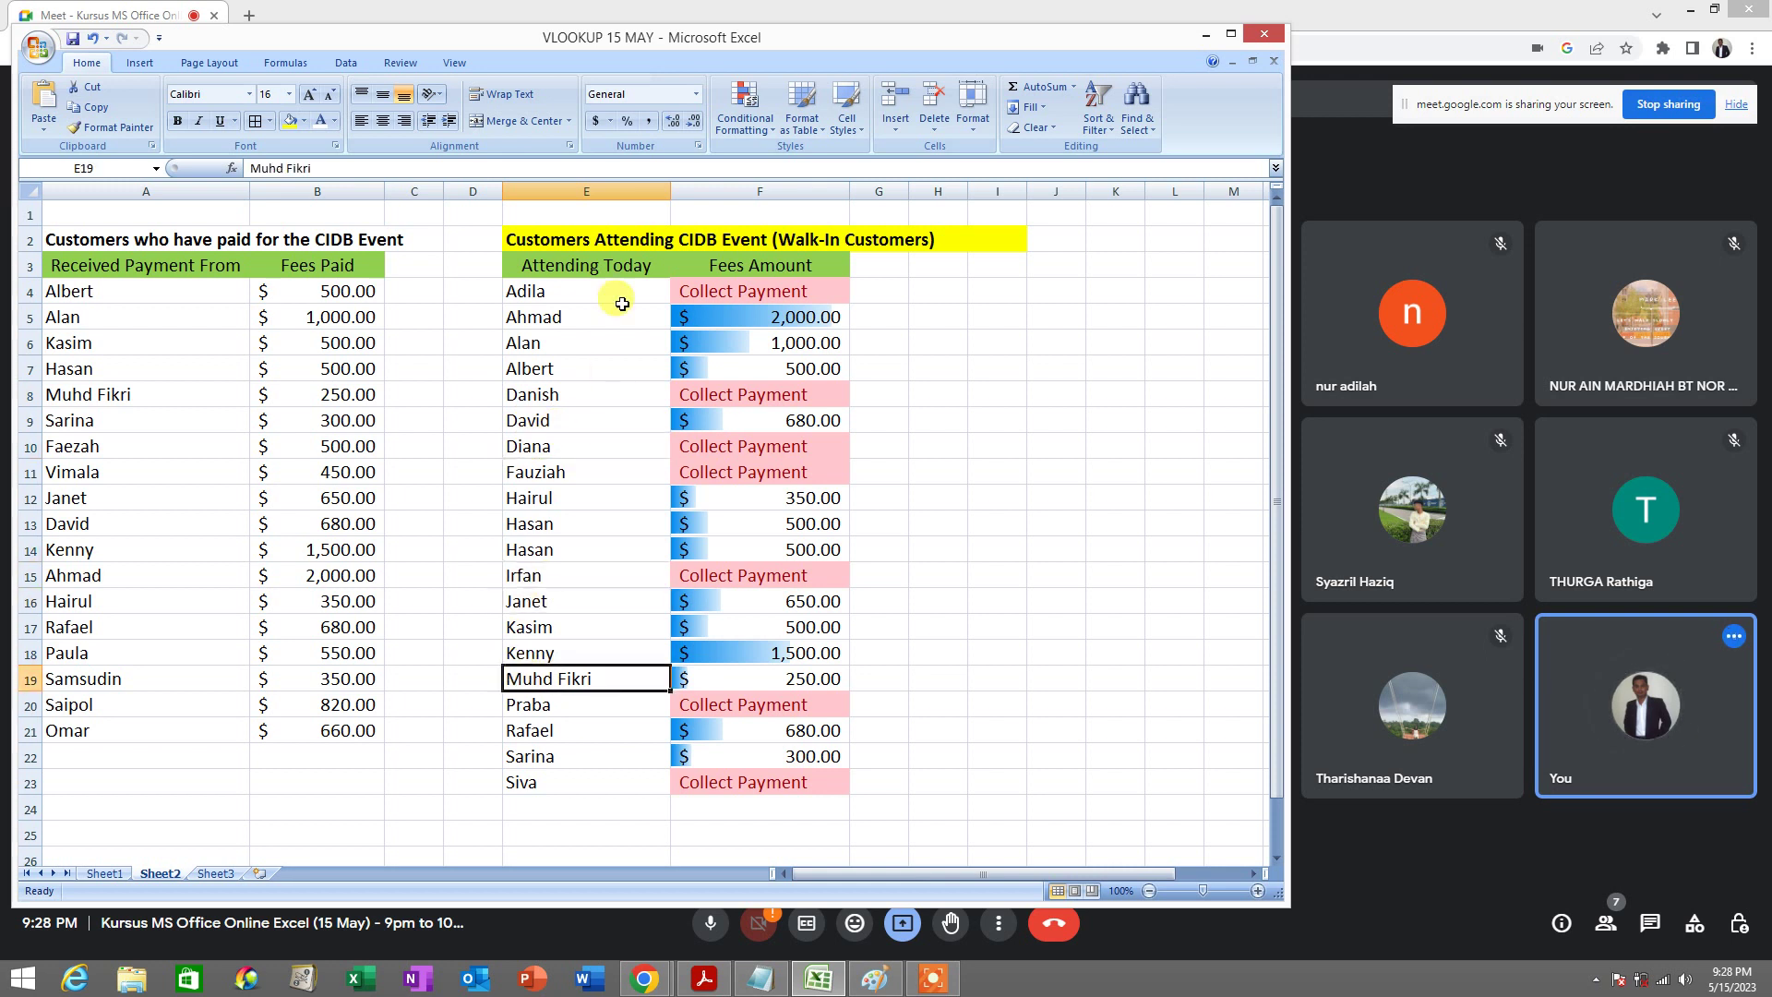
pyautogui.moveTo(625, 291); pyautogui.dragTo(571, 784)
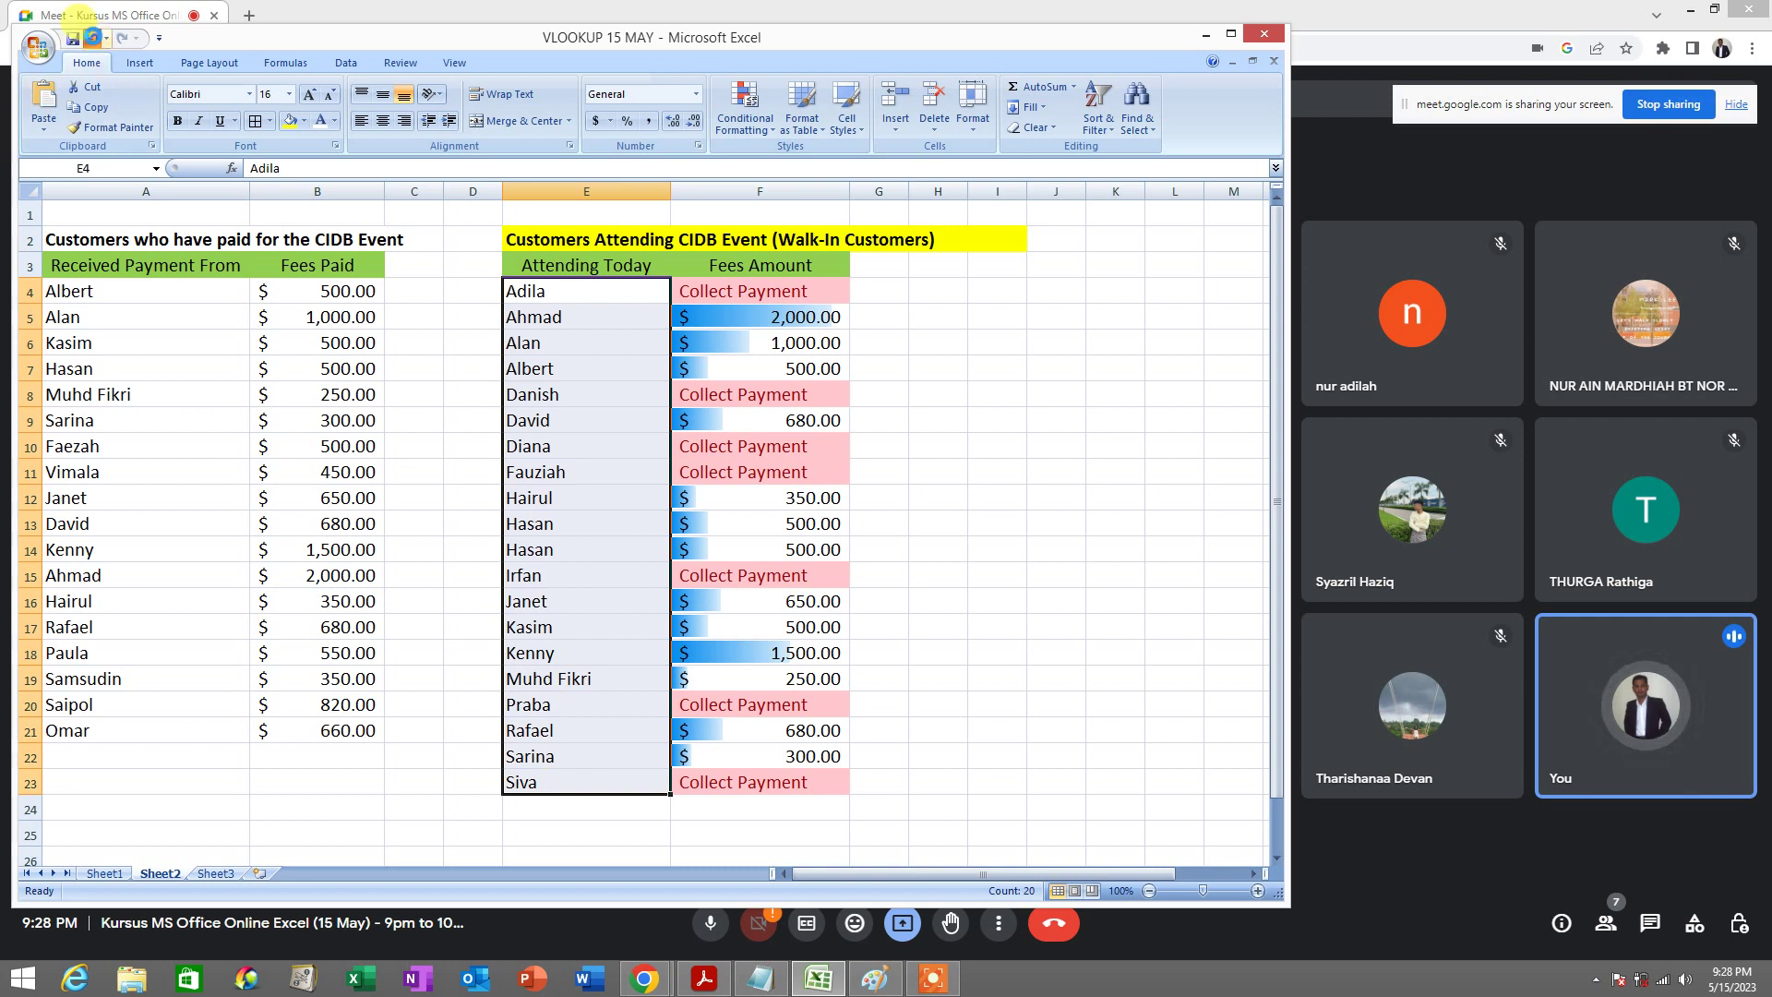
pyautogui.click(93, 38)
pyautogui.click(887, 320)
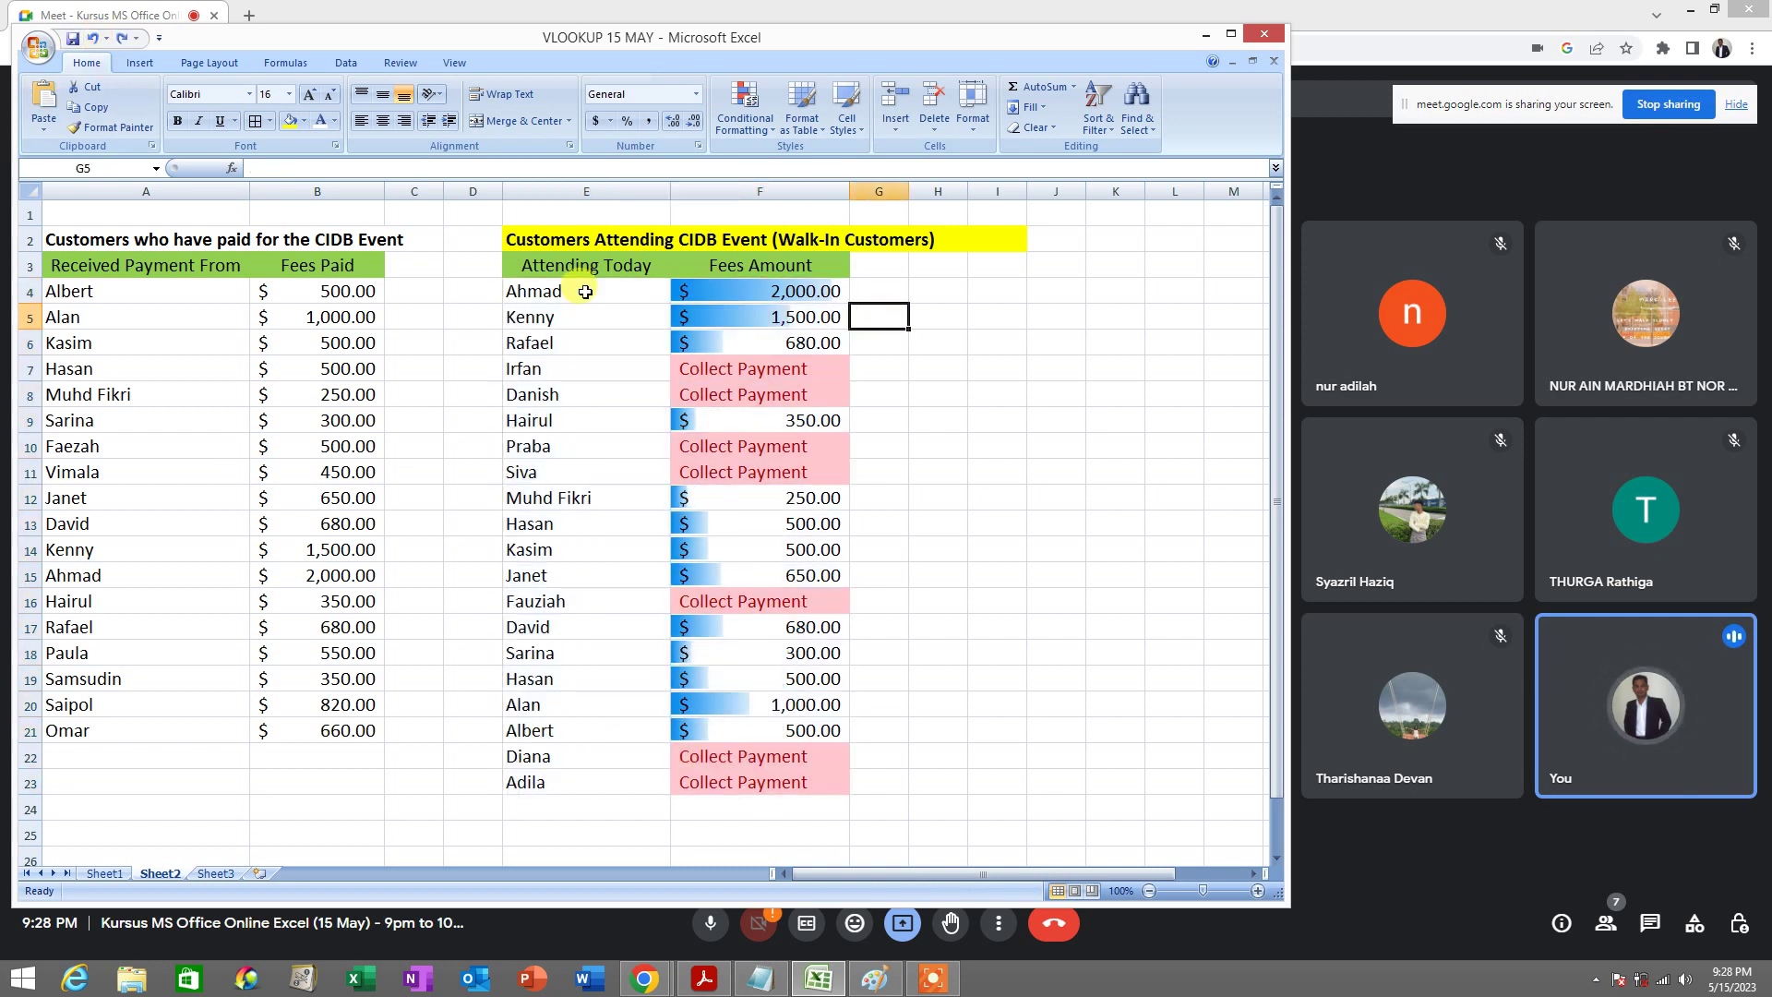
# Sort the walk-in names and fees in E4:F23 A to Z
pyautogui.moveTo(585, 292); pyautogui.dragTo(763, 788)
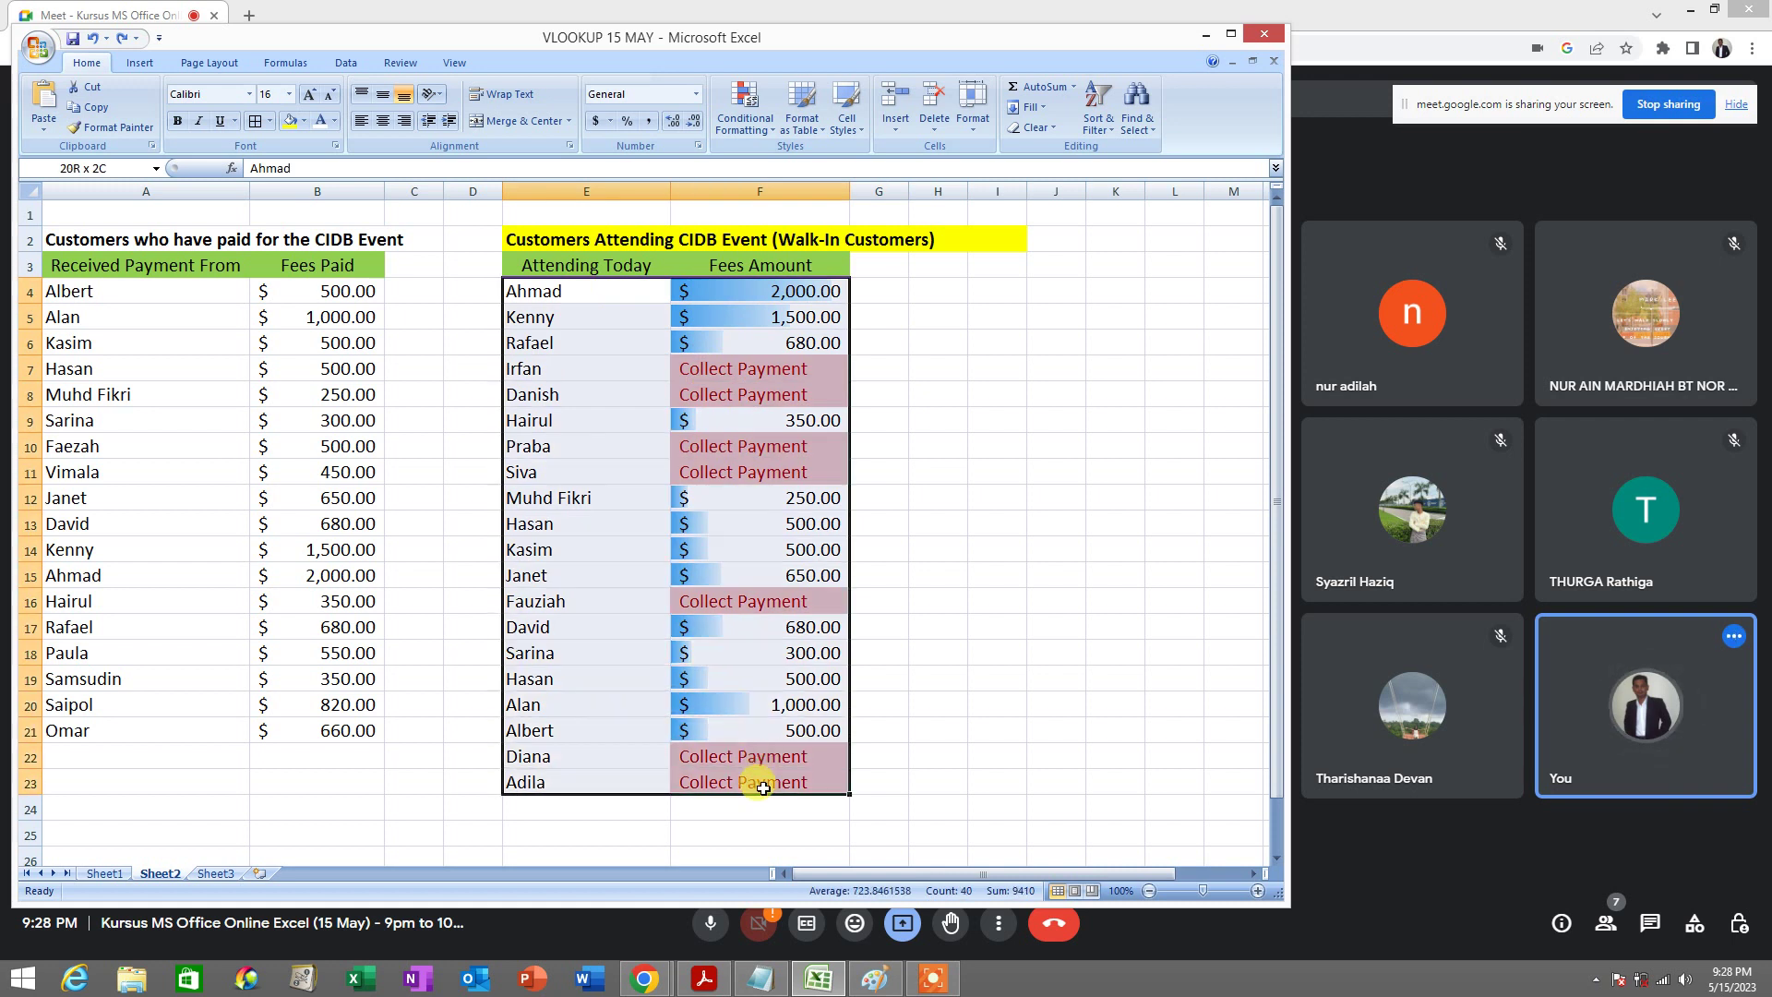
pyautogui.click(596, 291)
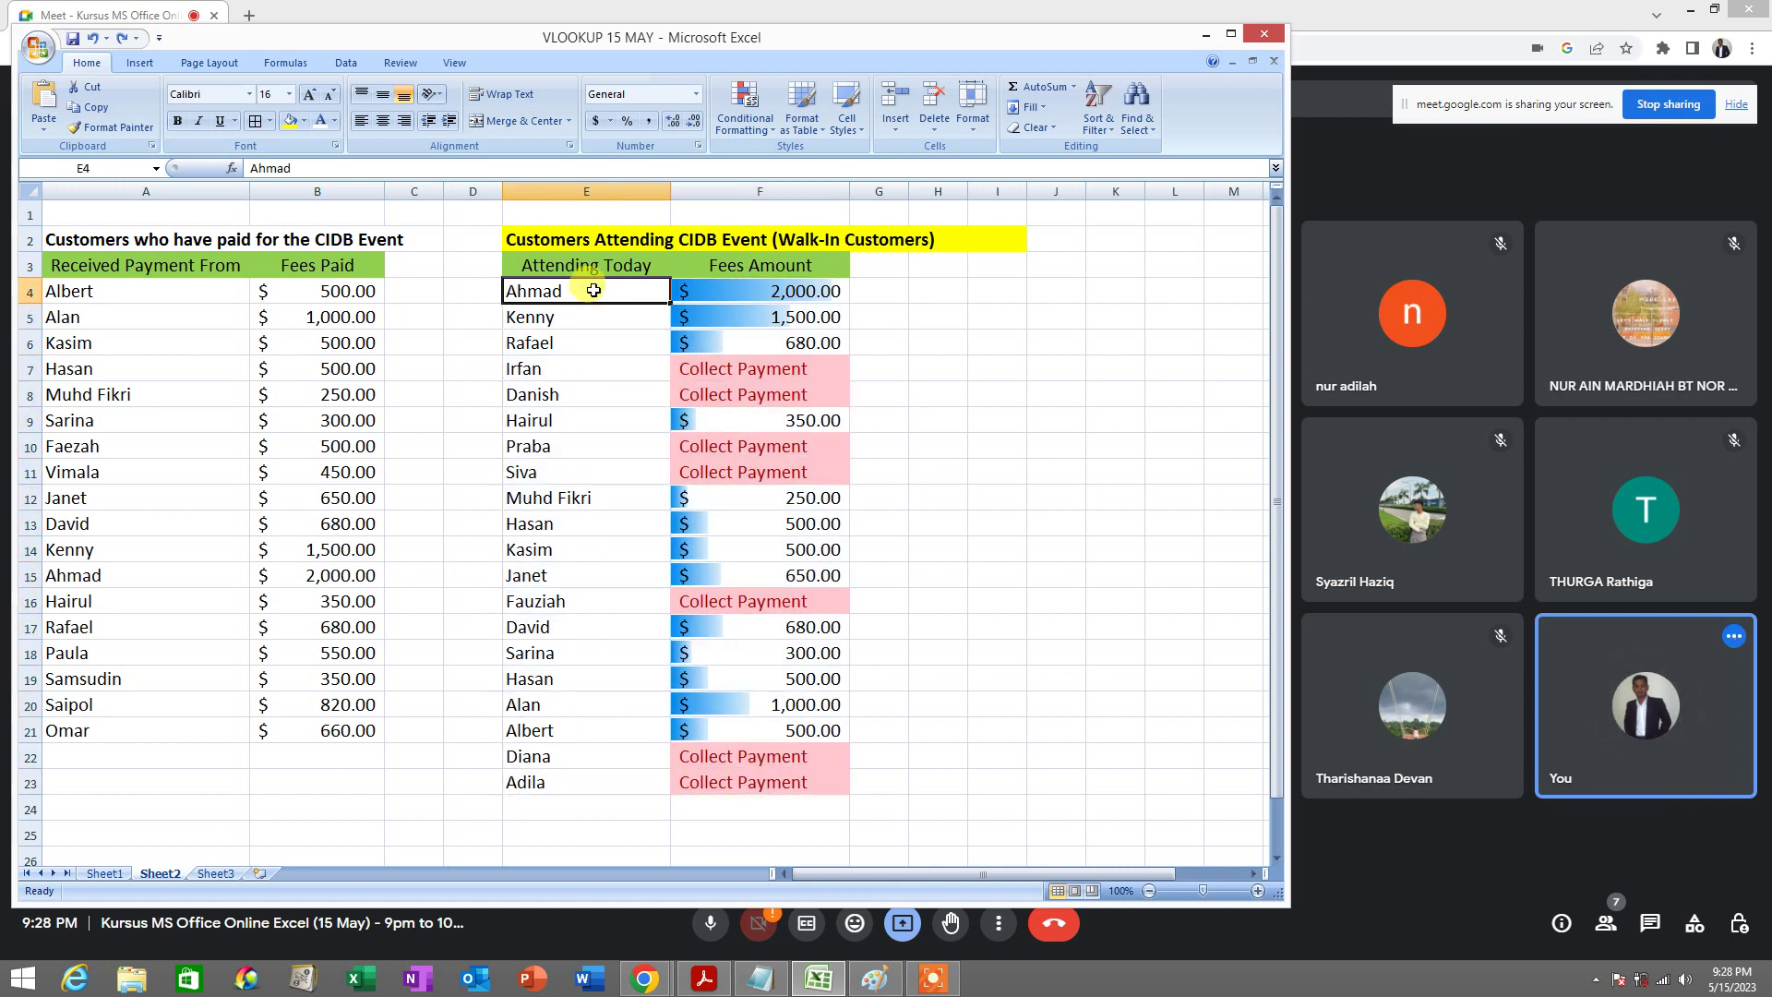
pyautogui.moveTo(594, 291); pyautogui.dragTo(765, 784)
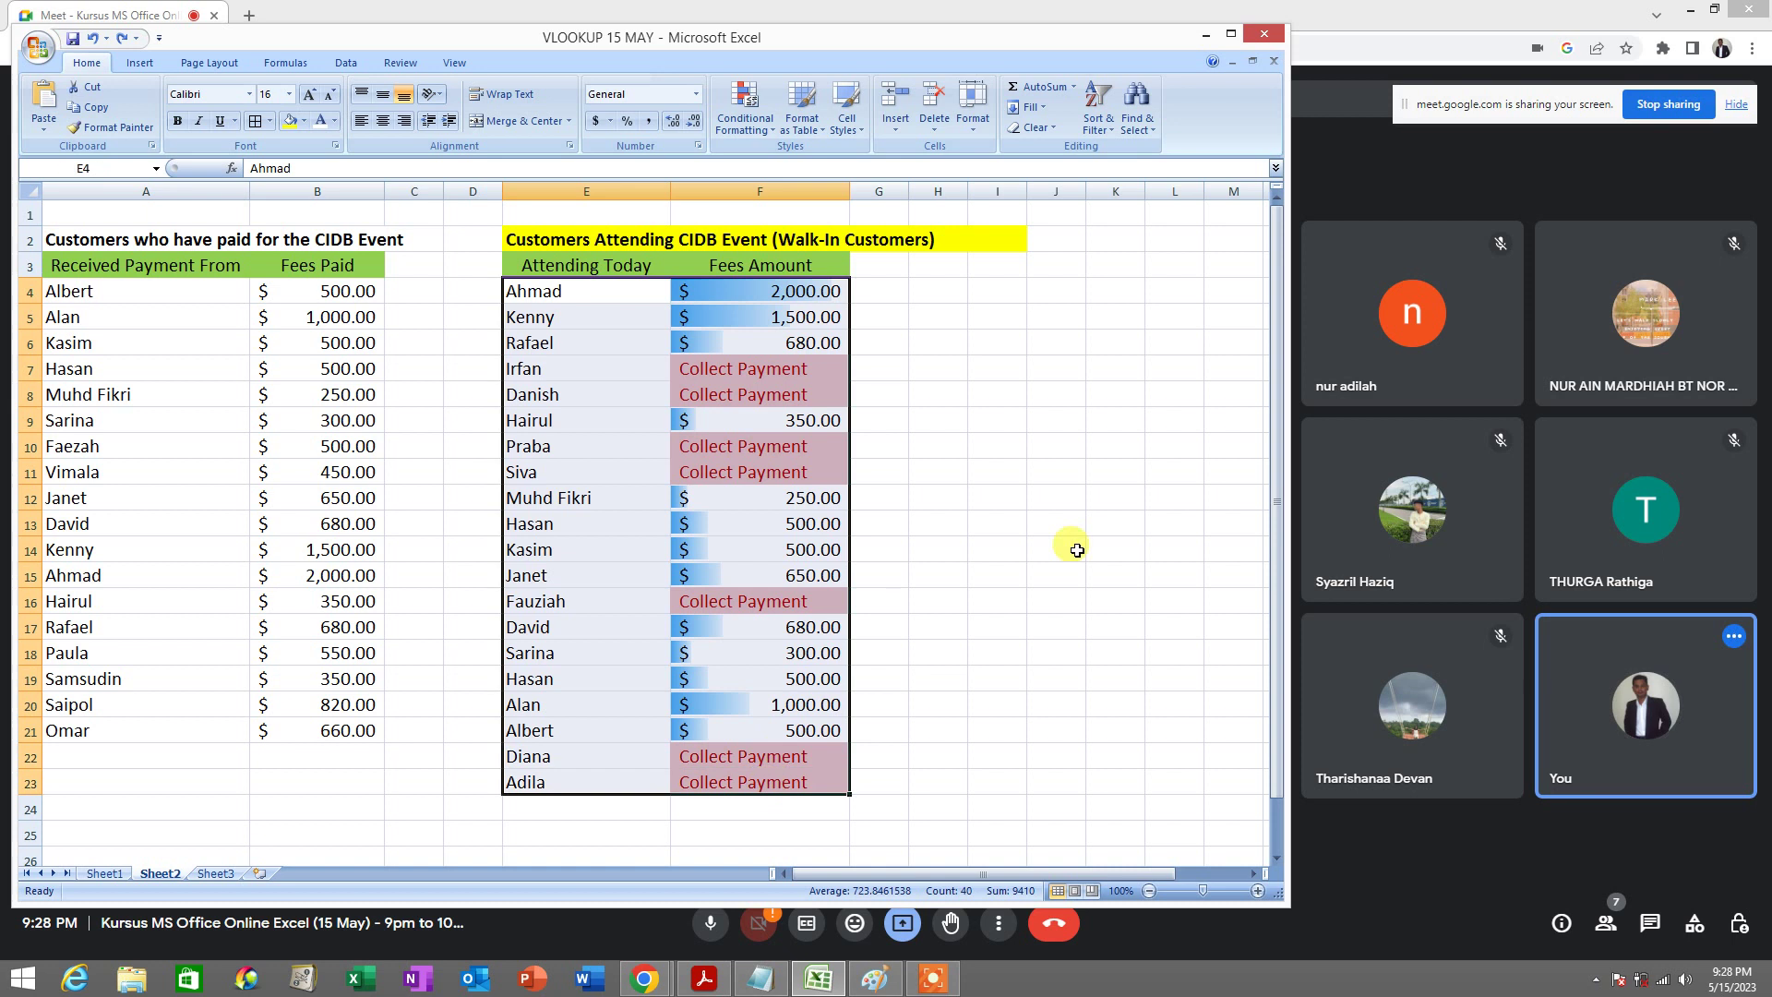
pyautogui.click(1103, 131)
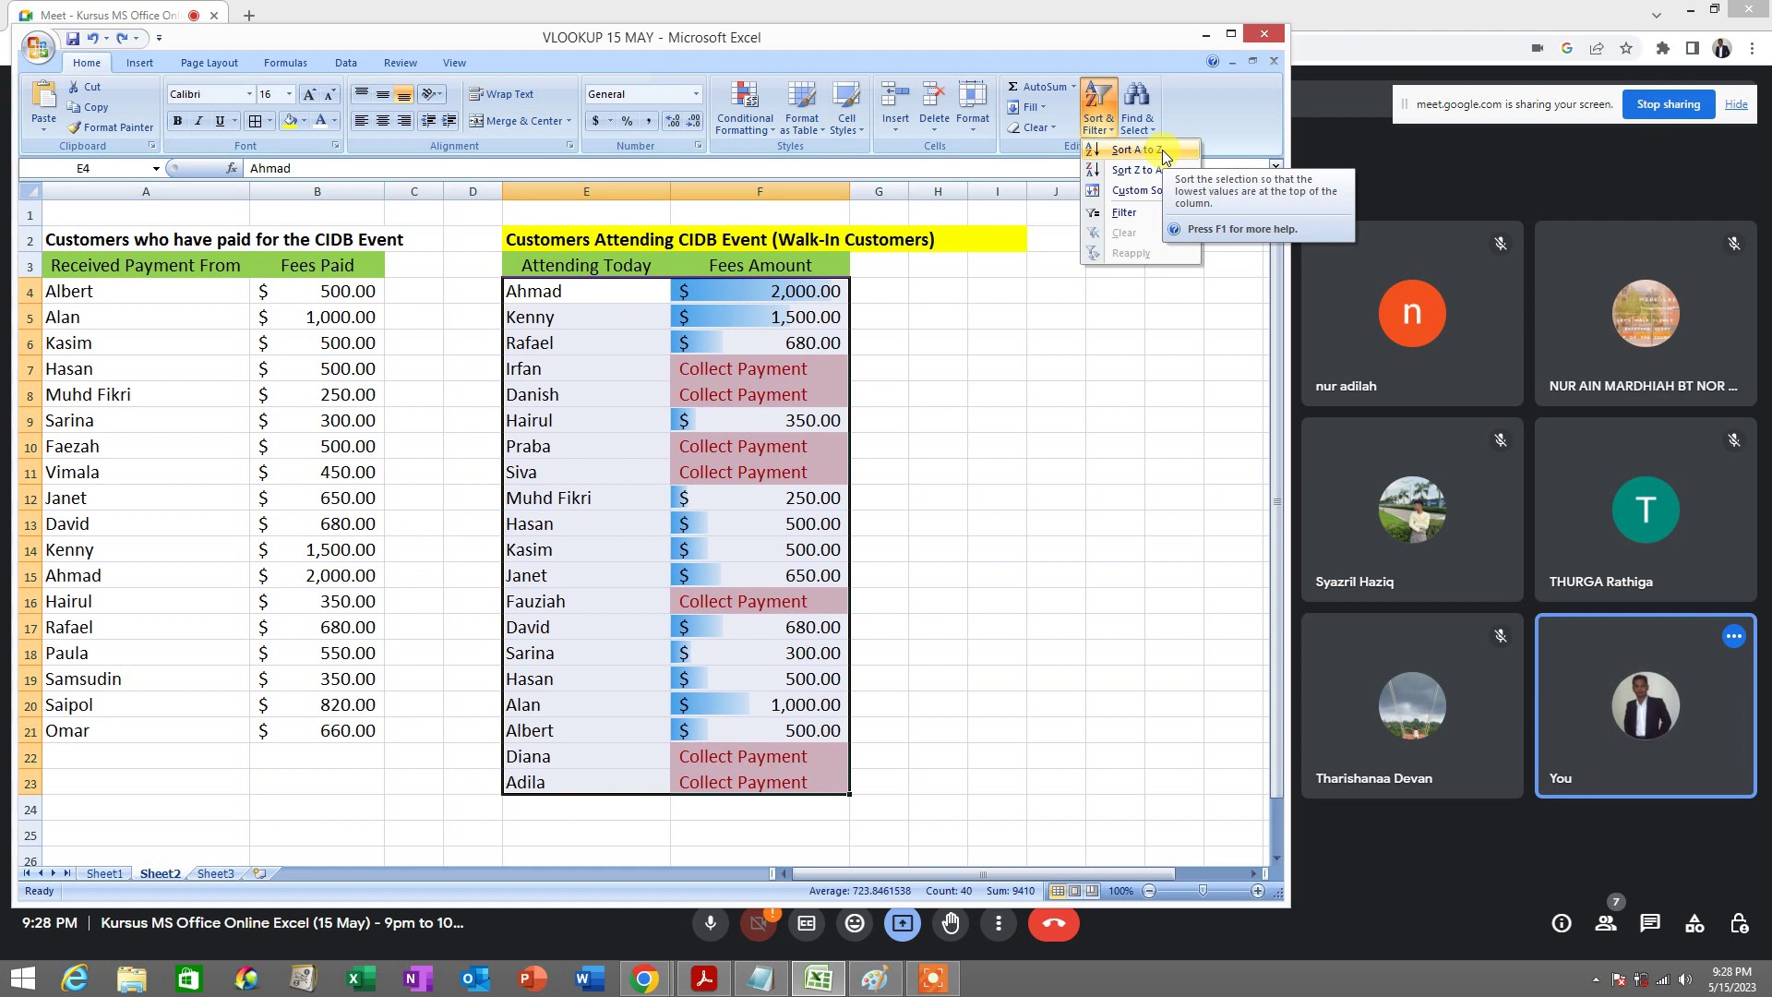
pyautogui.click(1165, 150)
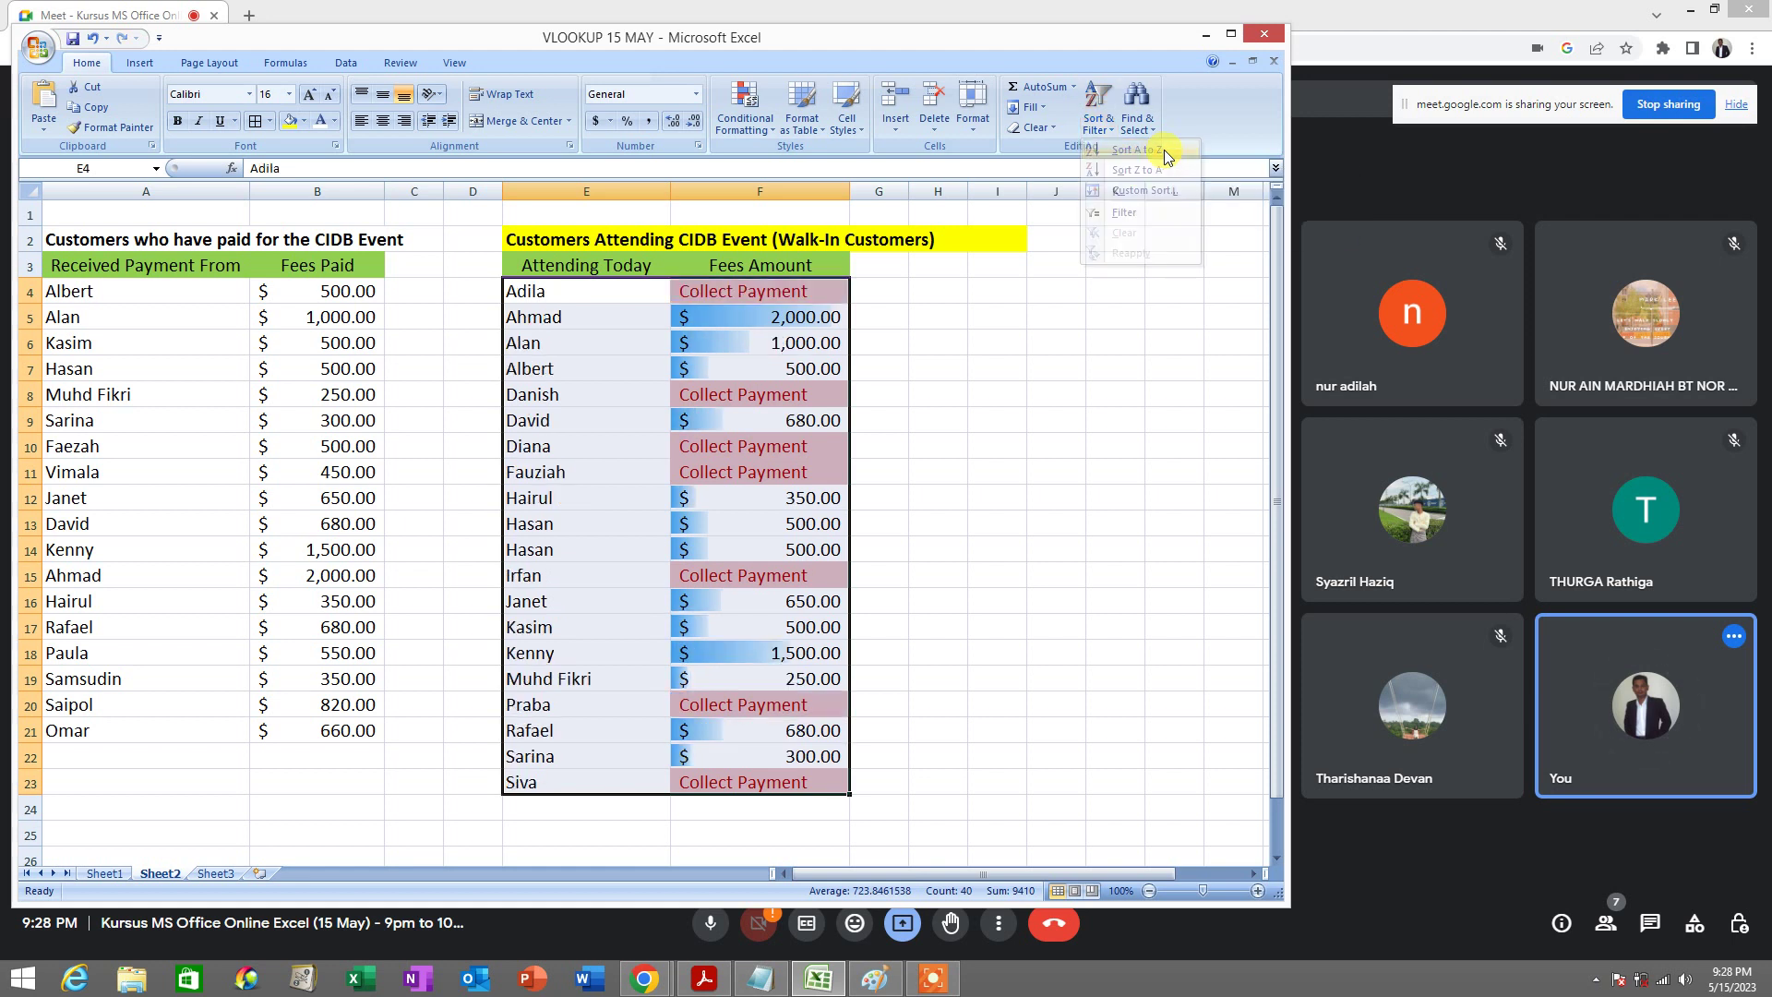
# Check the sorted names from Adila to Irfan, then select the fee amounts in column F
pyautogui.click(572, 302)
pyautogui.click(569, 316)
pyautogui.click(577, 340)
pyautogui.click(571, 359)
pyautogui.click(574, 394)
pyautogui.click(577, 446)
pyautogui.click(580, 472)
pyautogui.click(581, 523)
pyautogui.click(590, 573)
pyautogui.click(919, 468)
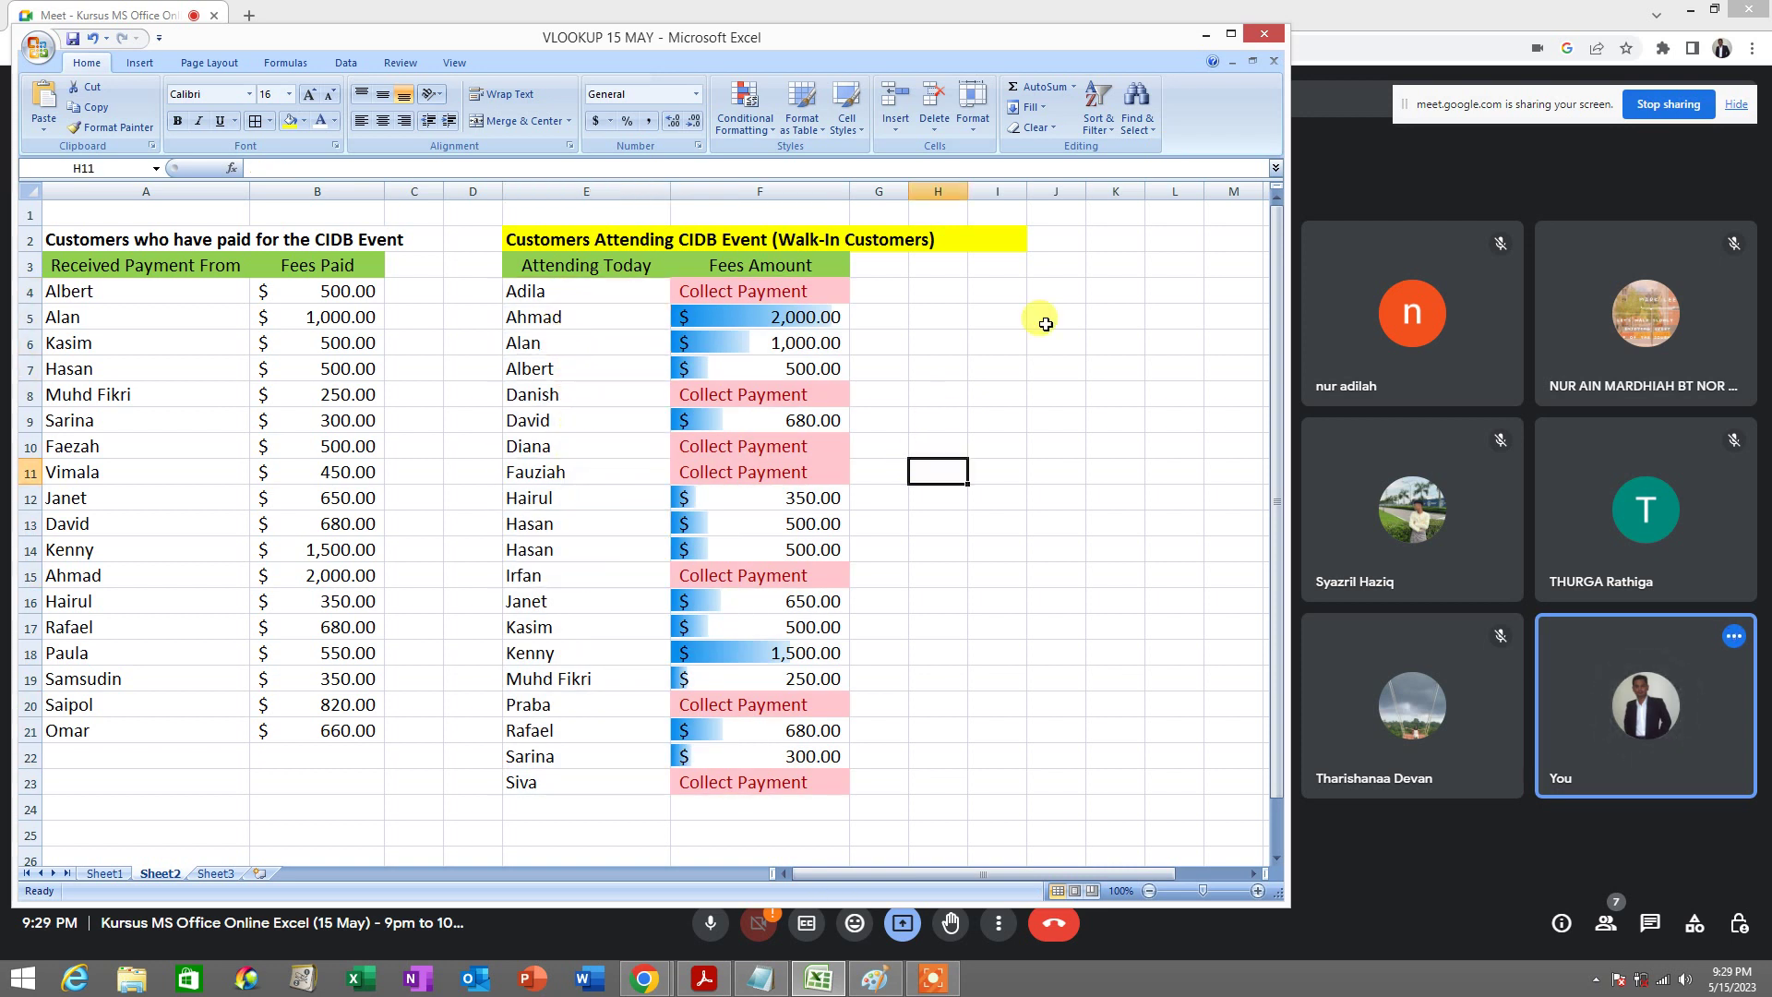
pyautogui.click(910, 360)
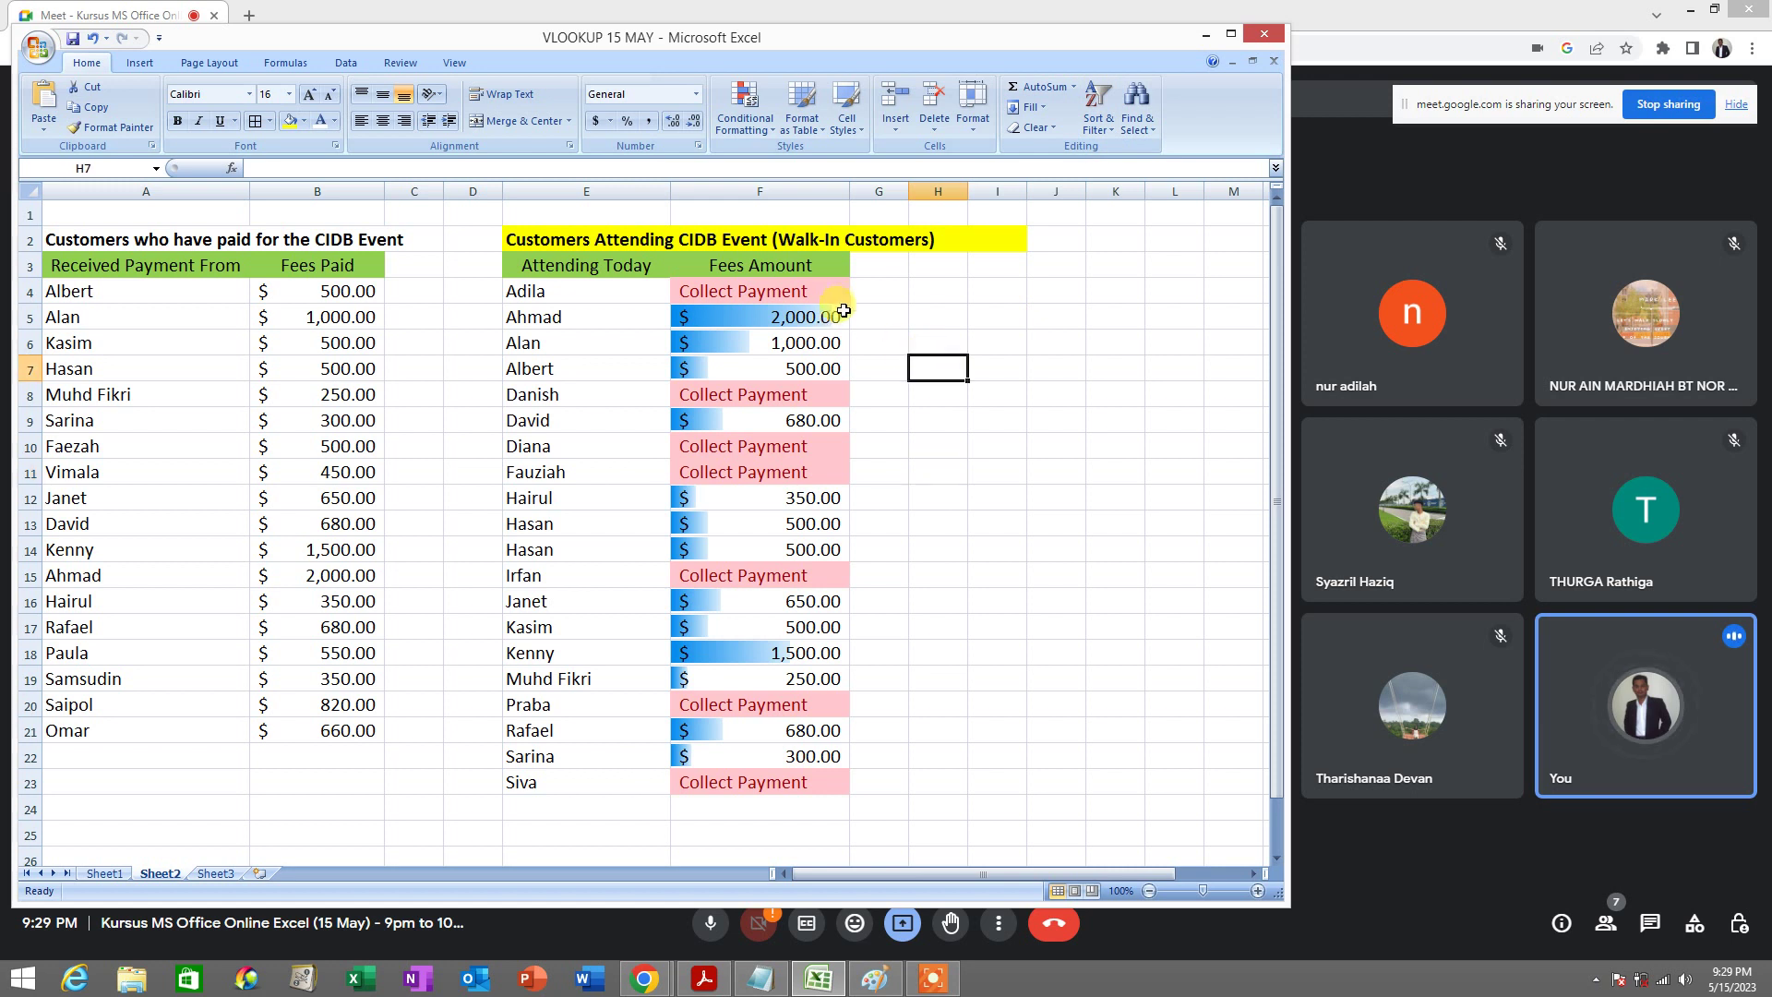
pyautogui.moveTo(835, 290); pyautogui.dragTo(775, 782)
pyautogui.moveTo(768, 298); pyautogui.dragTo(775, 782)
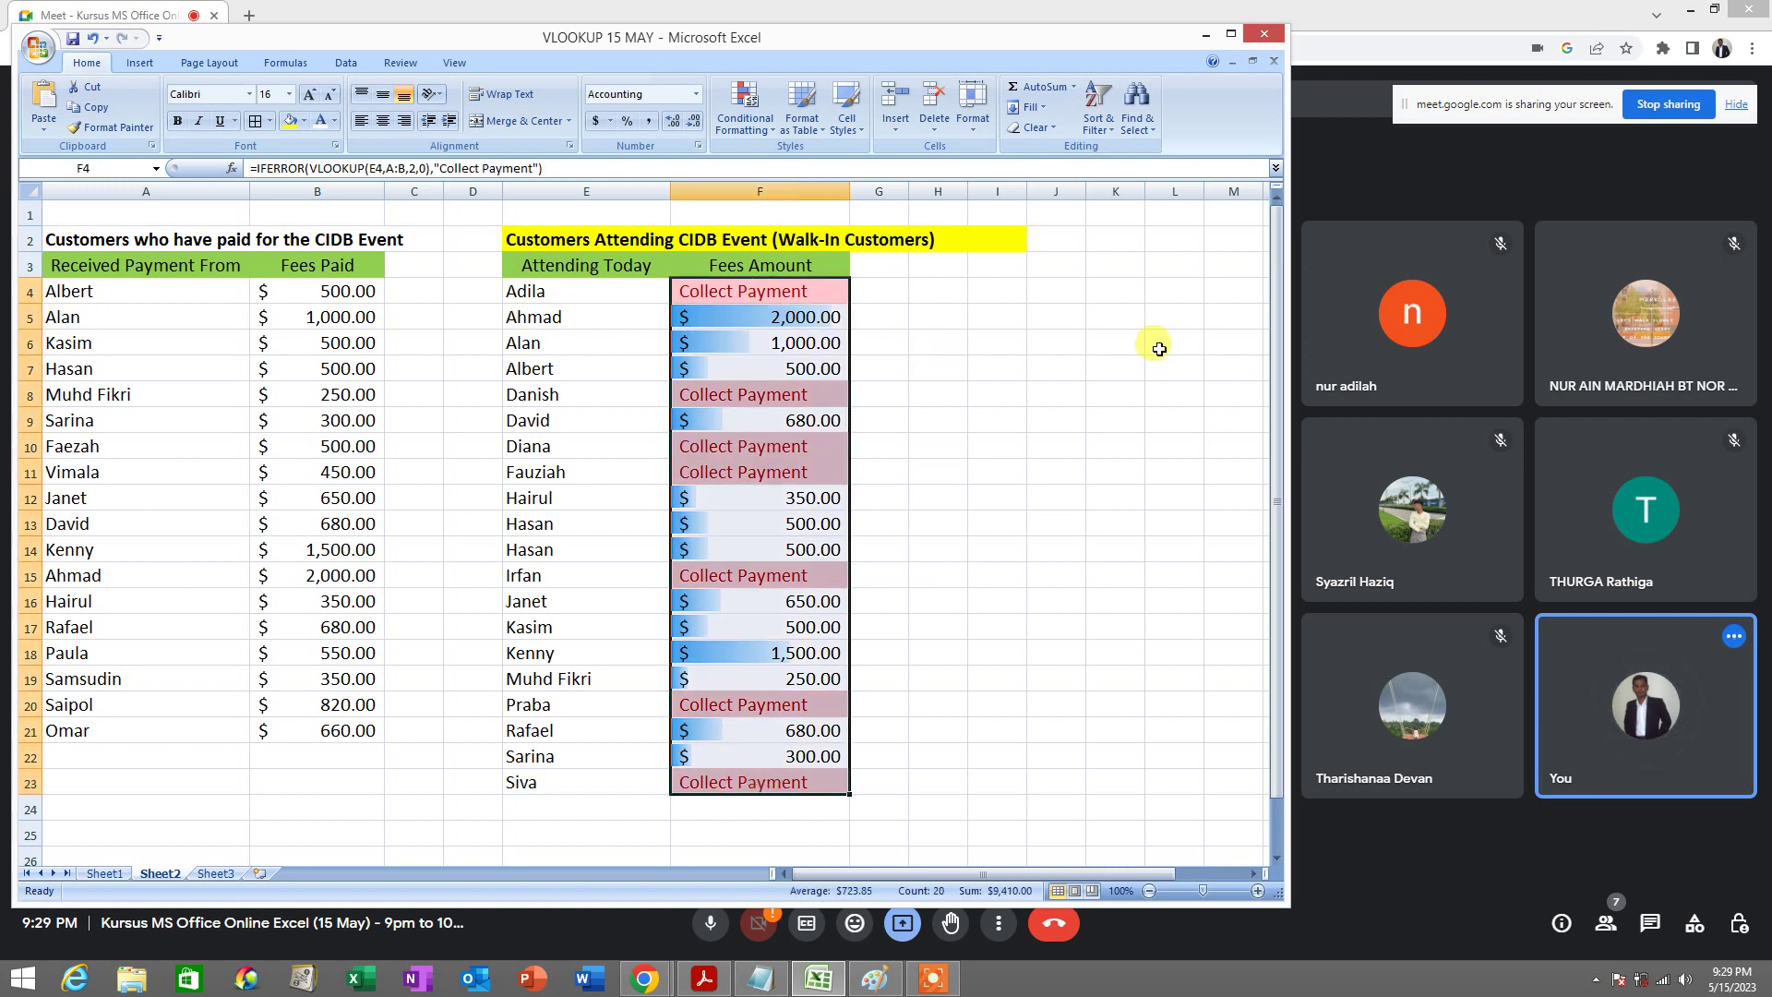
pyautogui.click(1016, 317)
pyautogui.moveTo(798, 293); pyautogui.dragTo(776, 782)
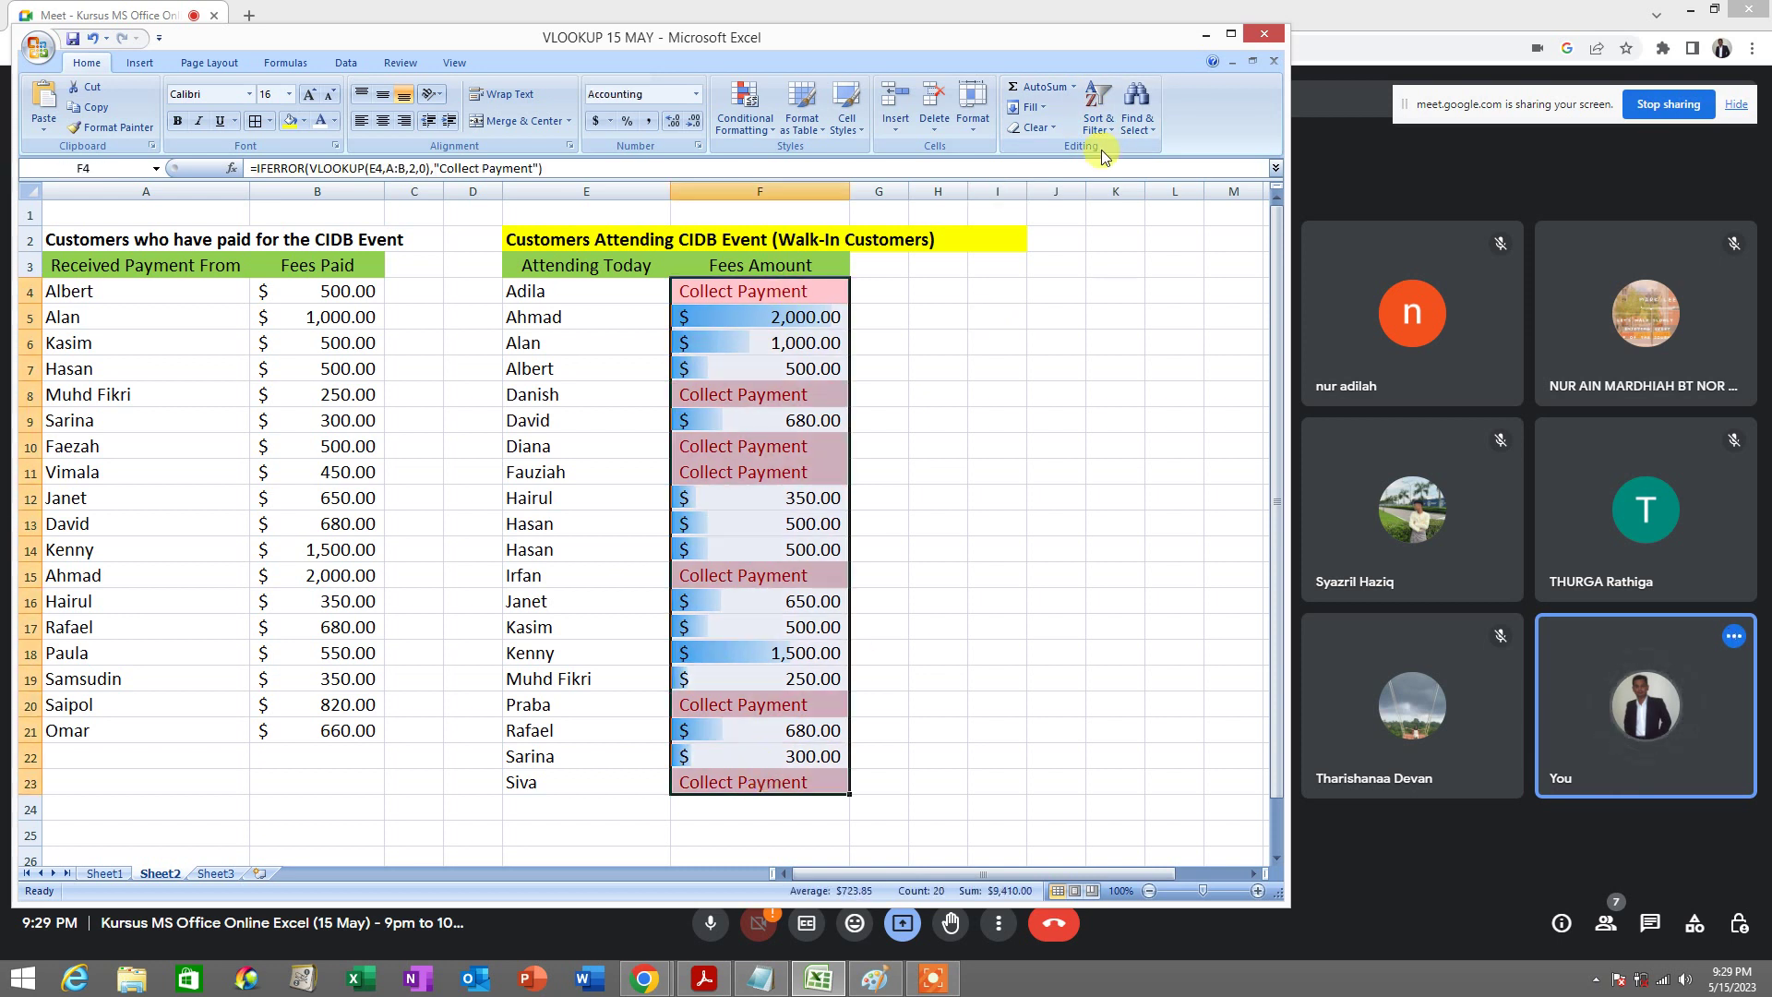
pyautogui.click(1100, 122)
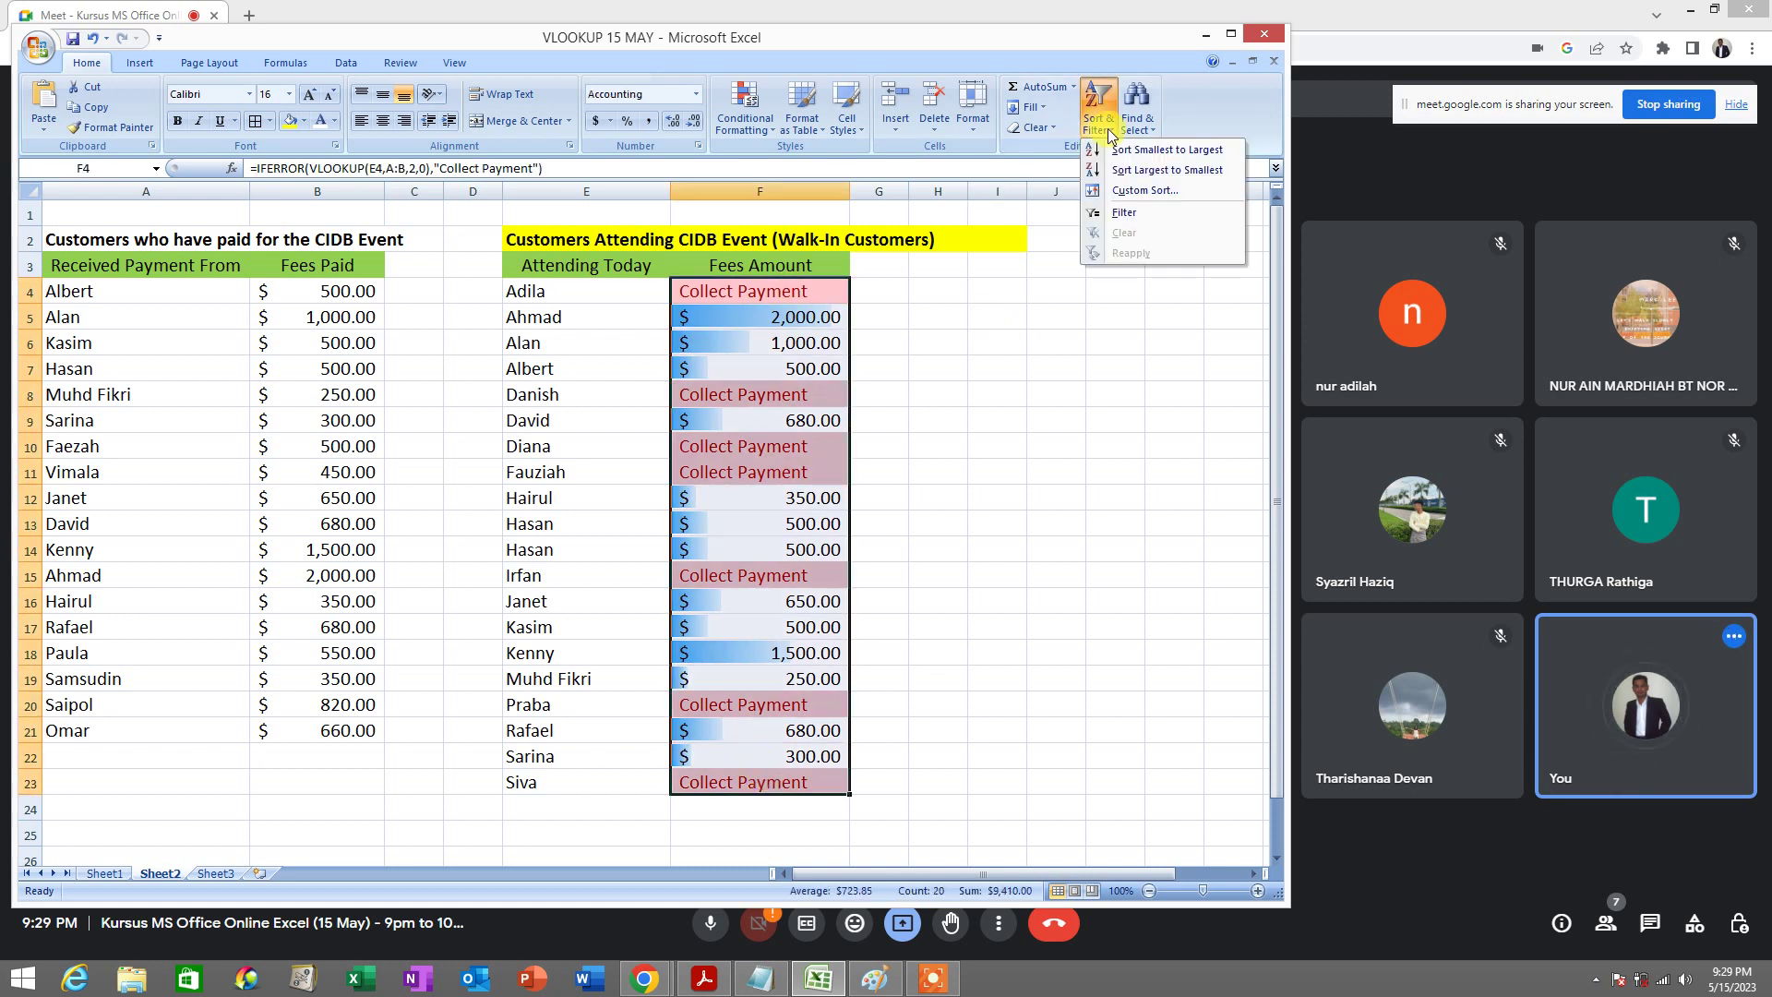
pyautogui.click(1167, 150)
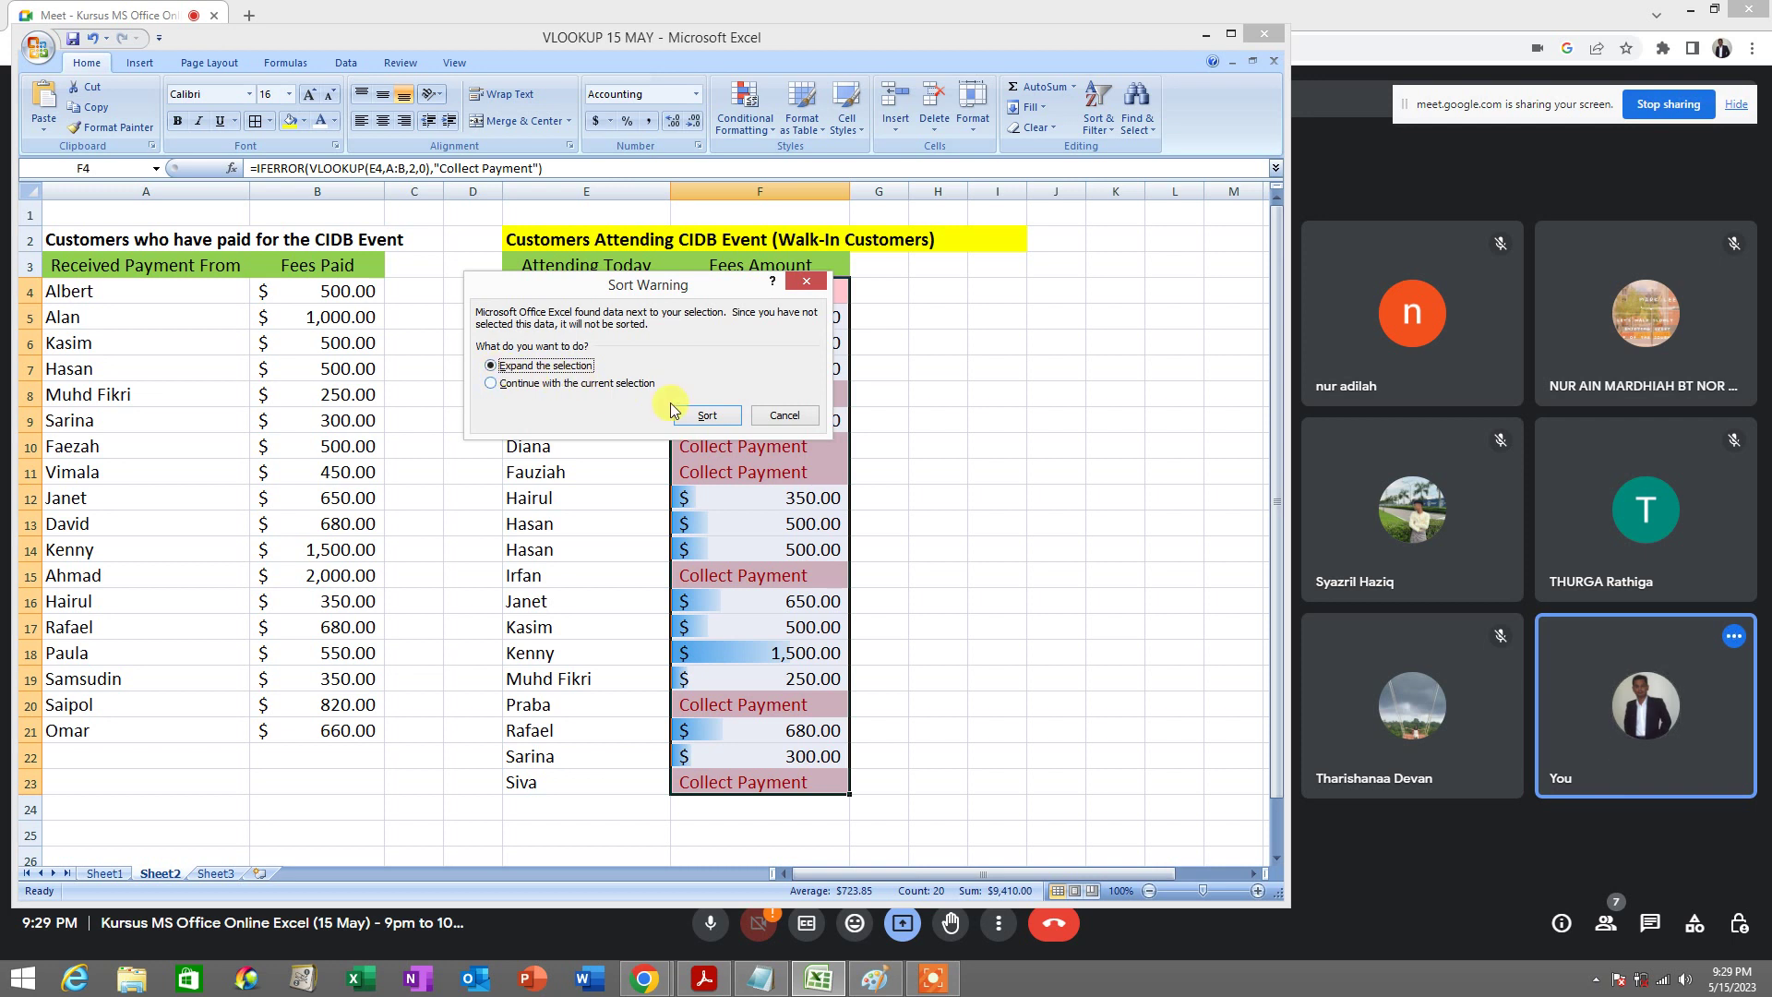
pyautogui.click(707, 415)
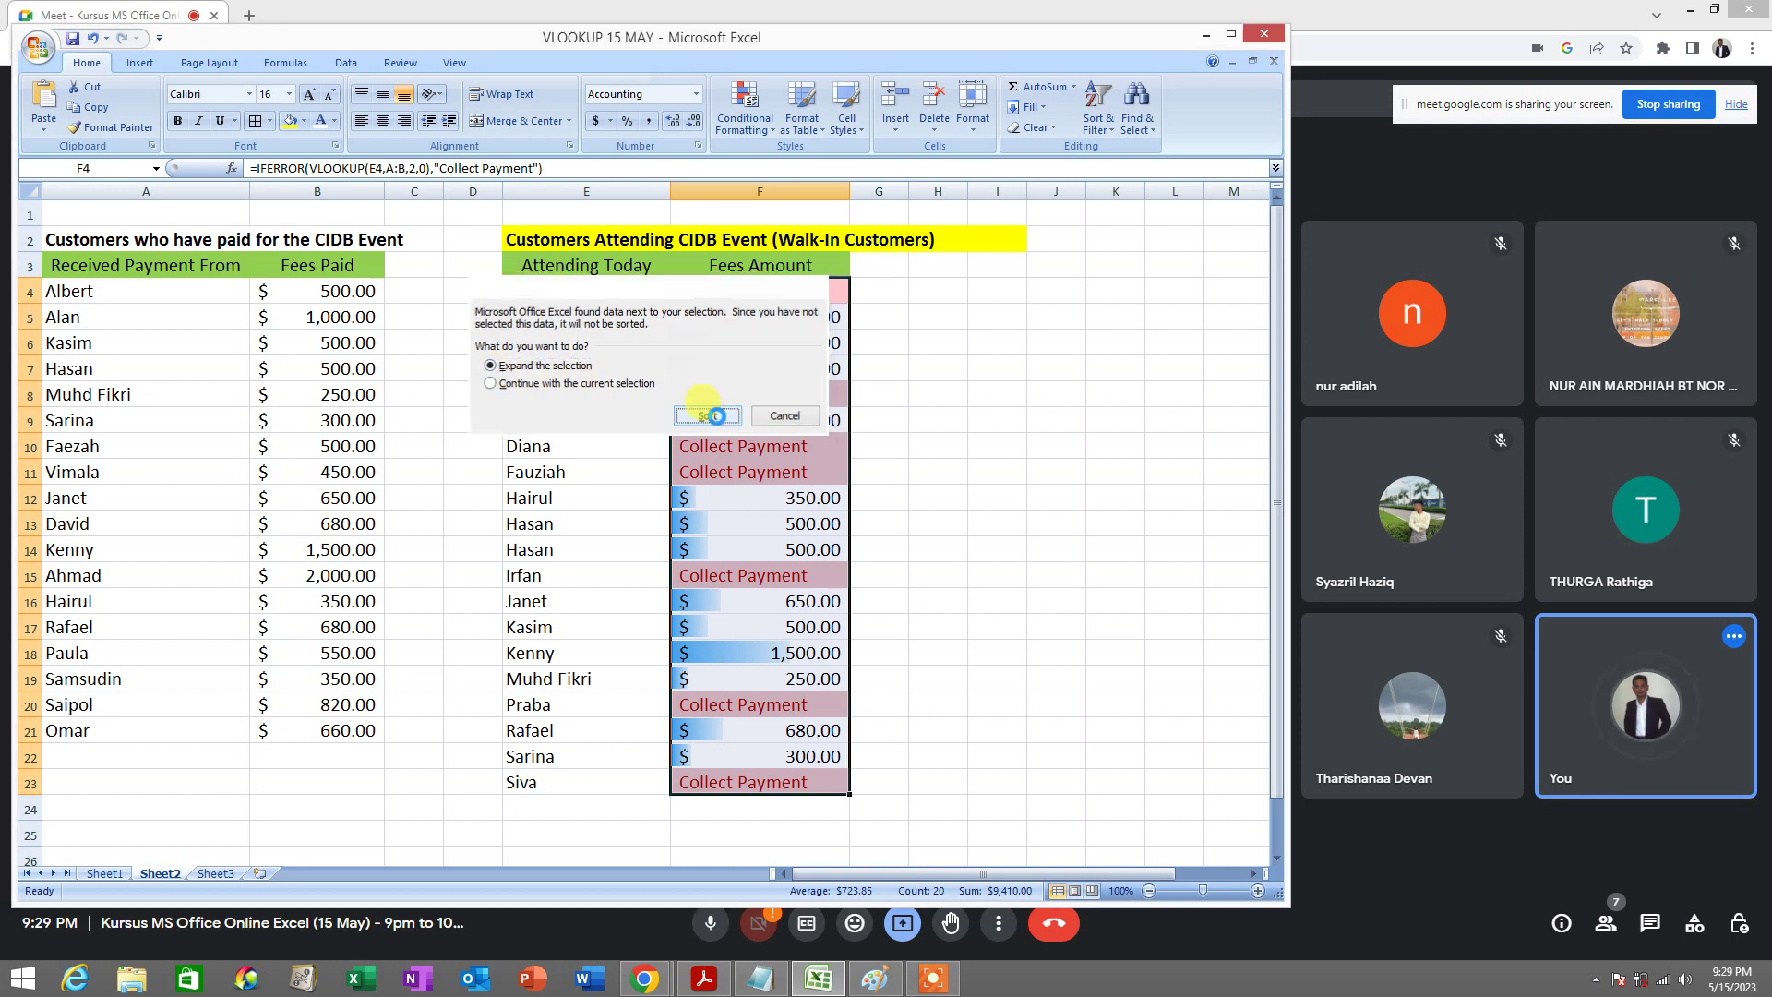
pyautogui.click(937, 445)
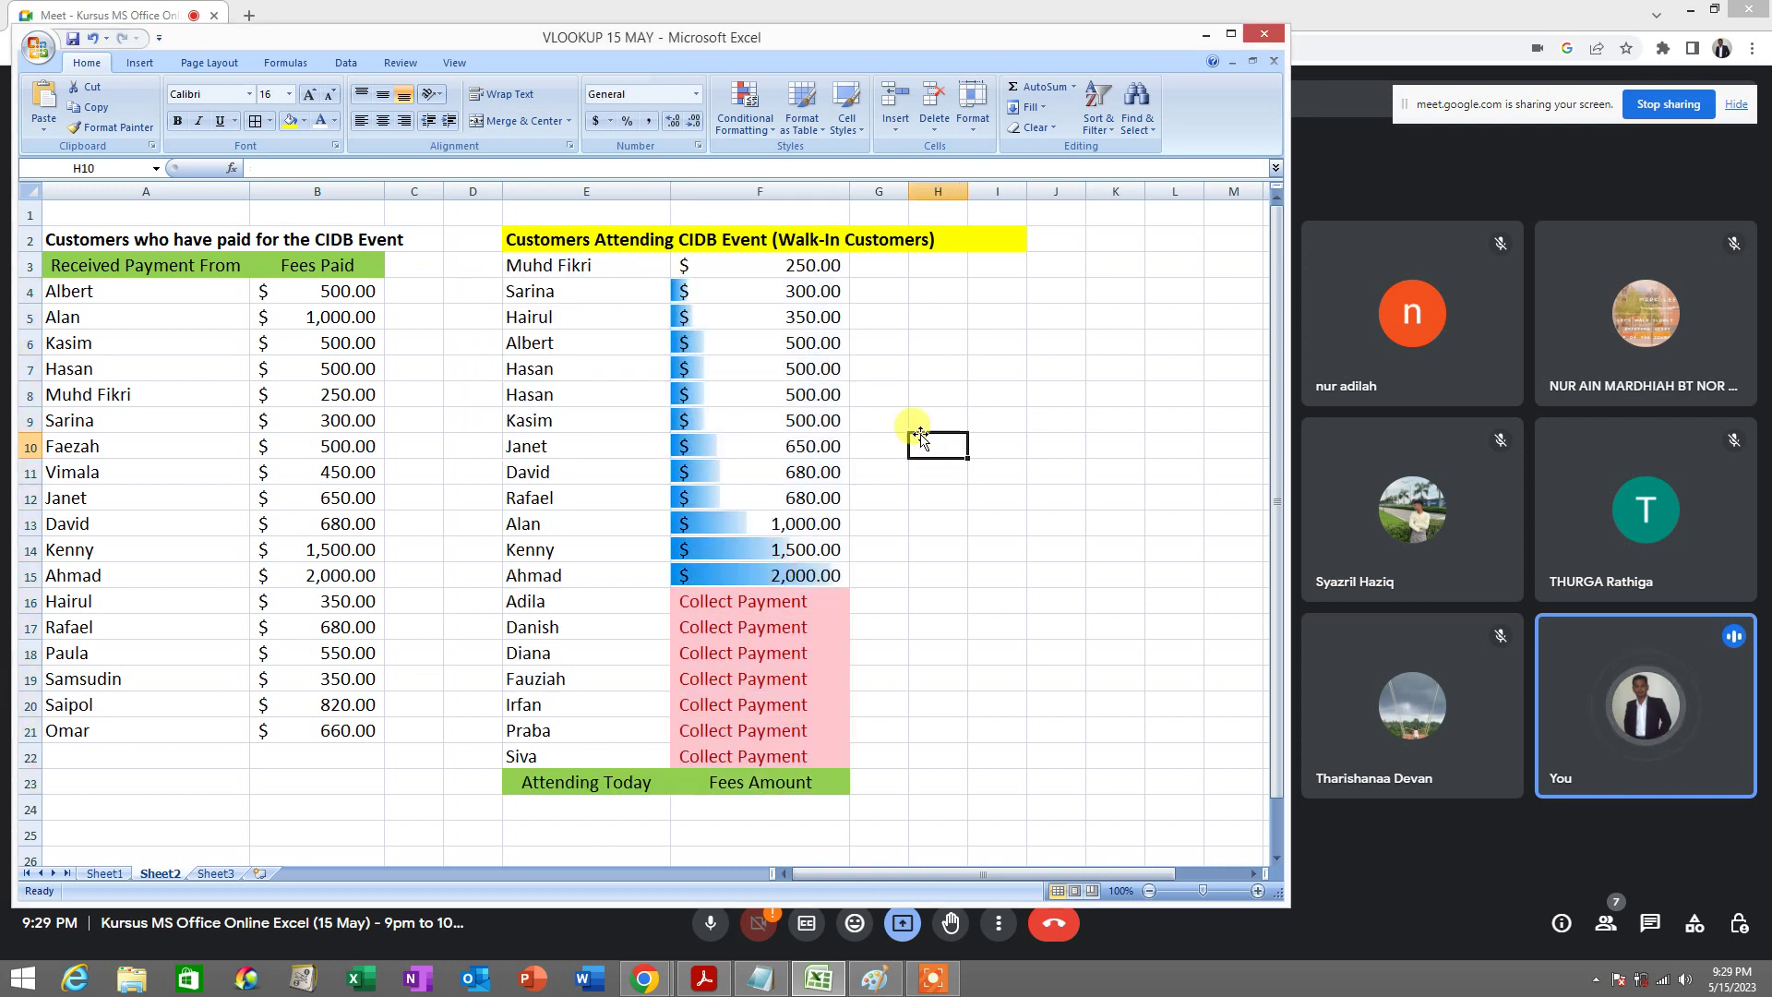
pyautogui.click(799, 271)
pyautogui.moveTo(800, 270); pyautogui.dragTo(798, 562)
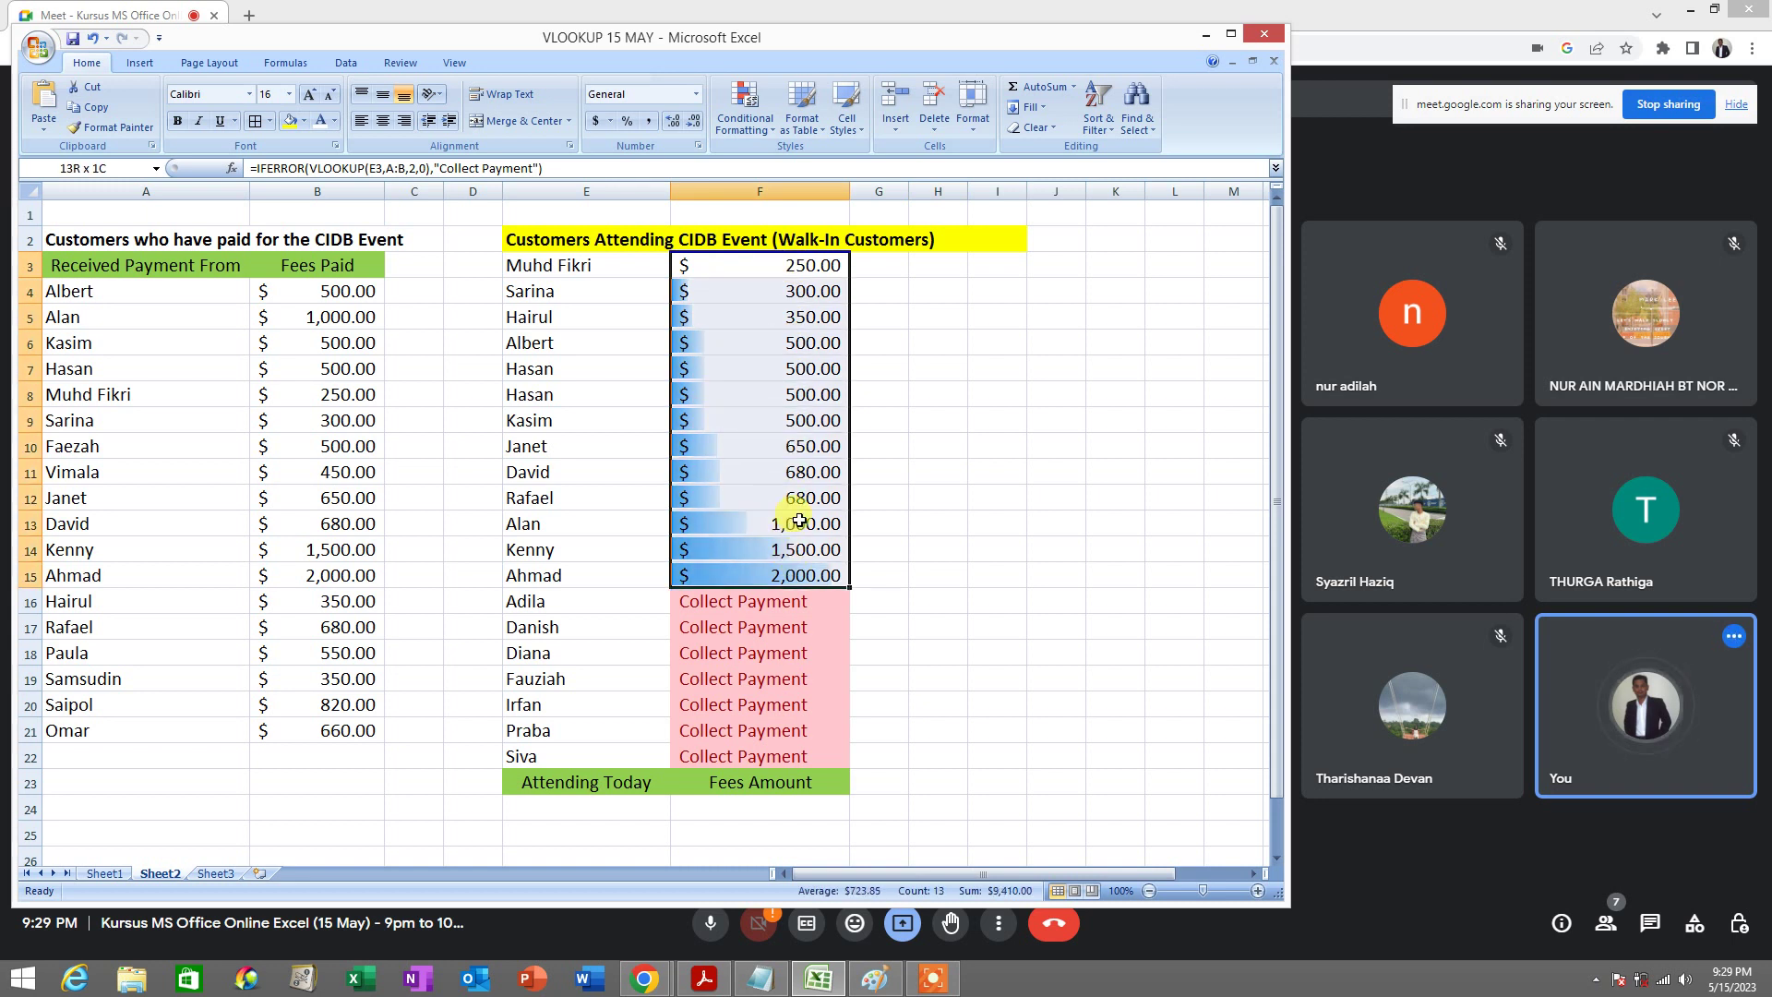
pyautogui.moveTo(789, 267); pyautogui.dragTo(786, 574)
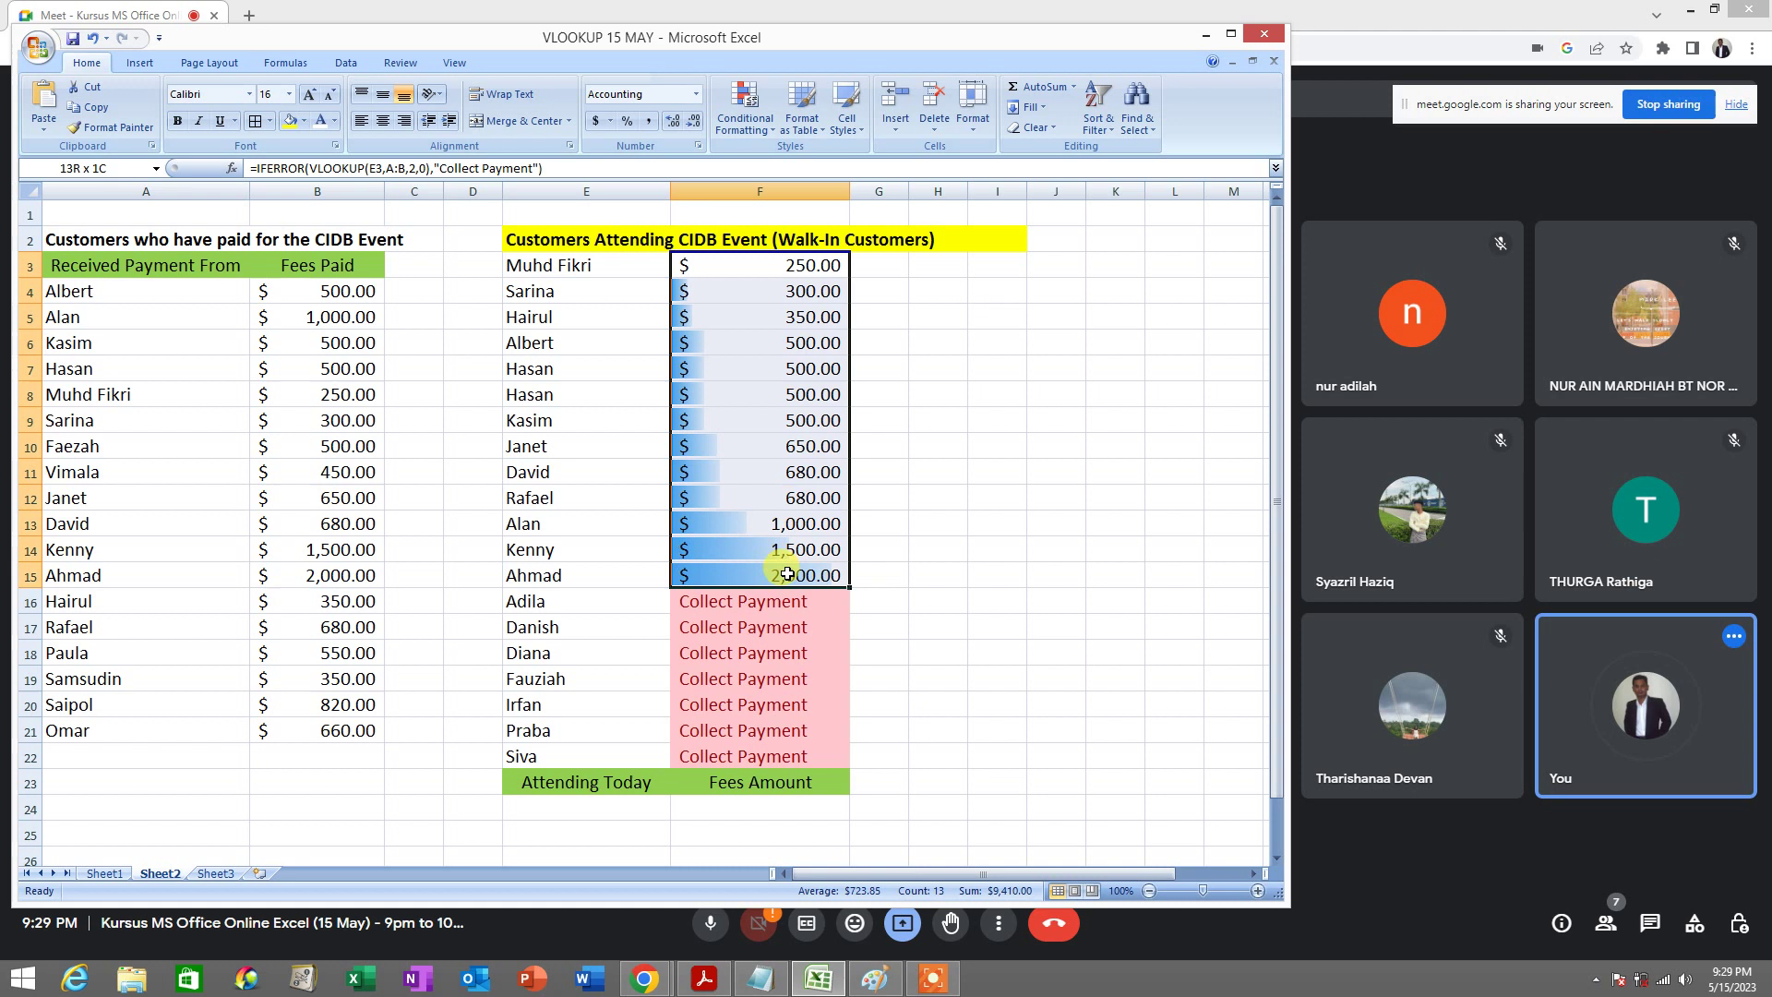
pyautogui.moveTo(791, 264); pyautogui.dragTo(786, 574)
pyautogui.click(93, 39)
pyautogui.click(735, 337)
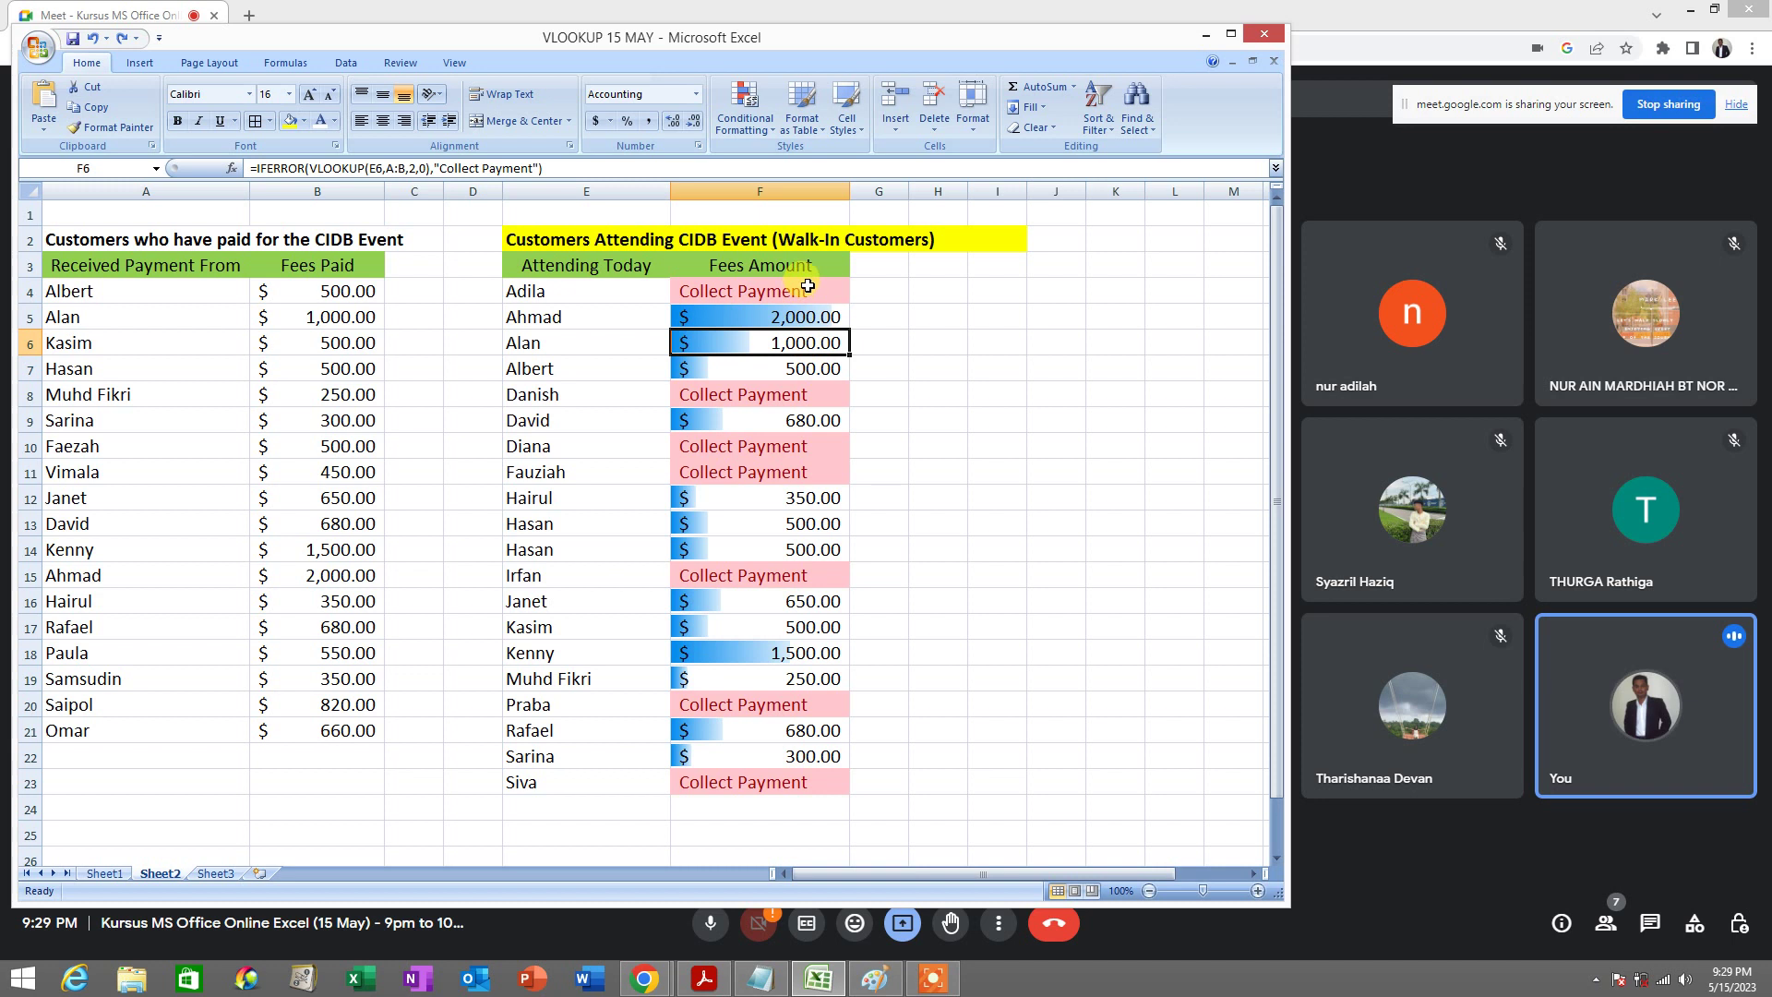
pyautogui.moveTo(809, 285); pyautogui.dragTo(789, 781)
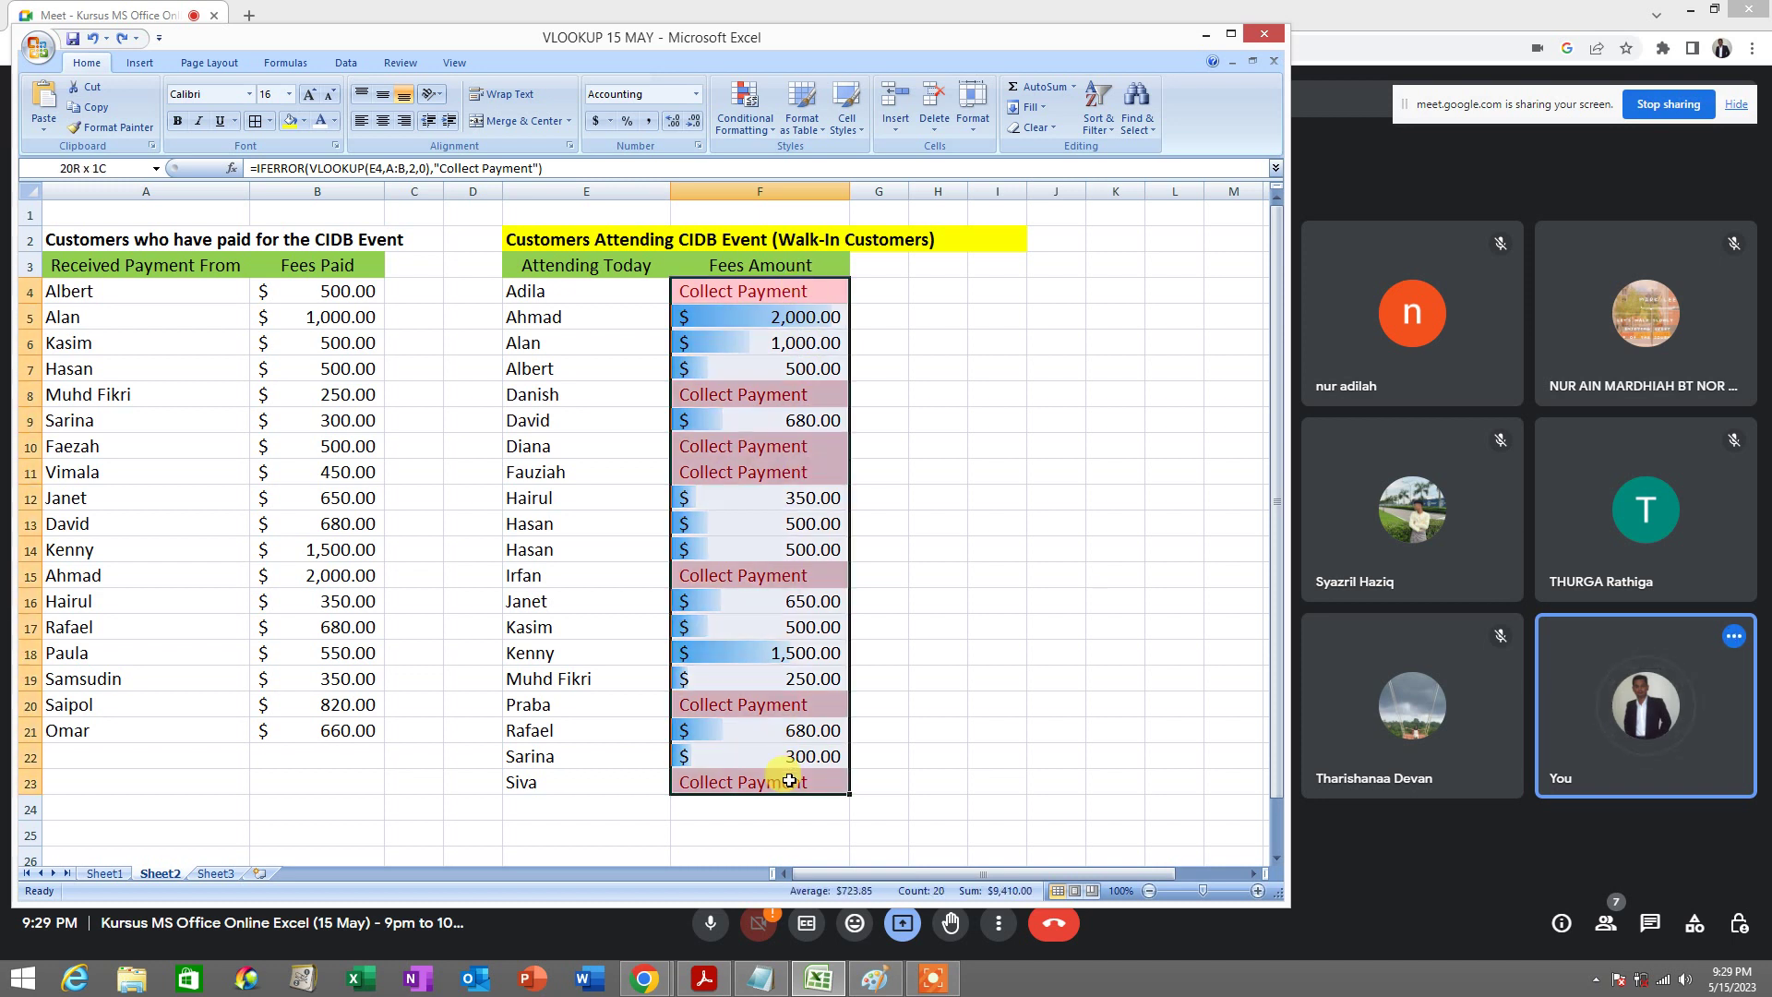
pyautogui.click(1114, 138)
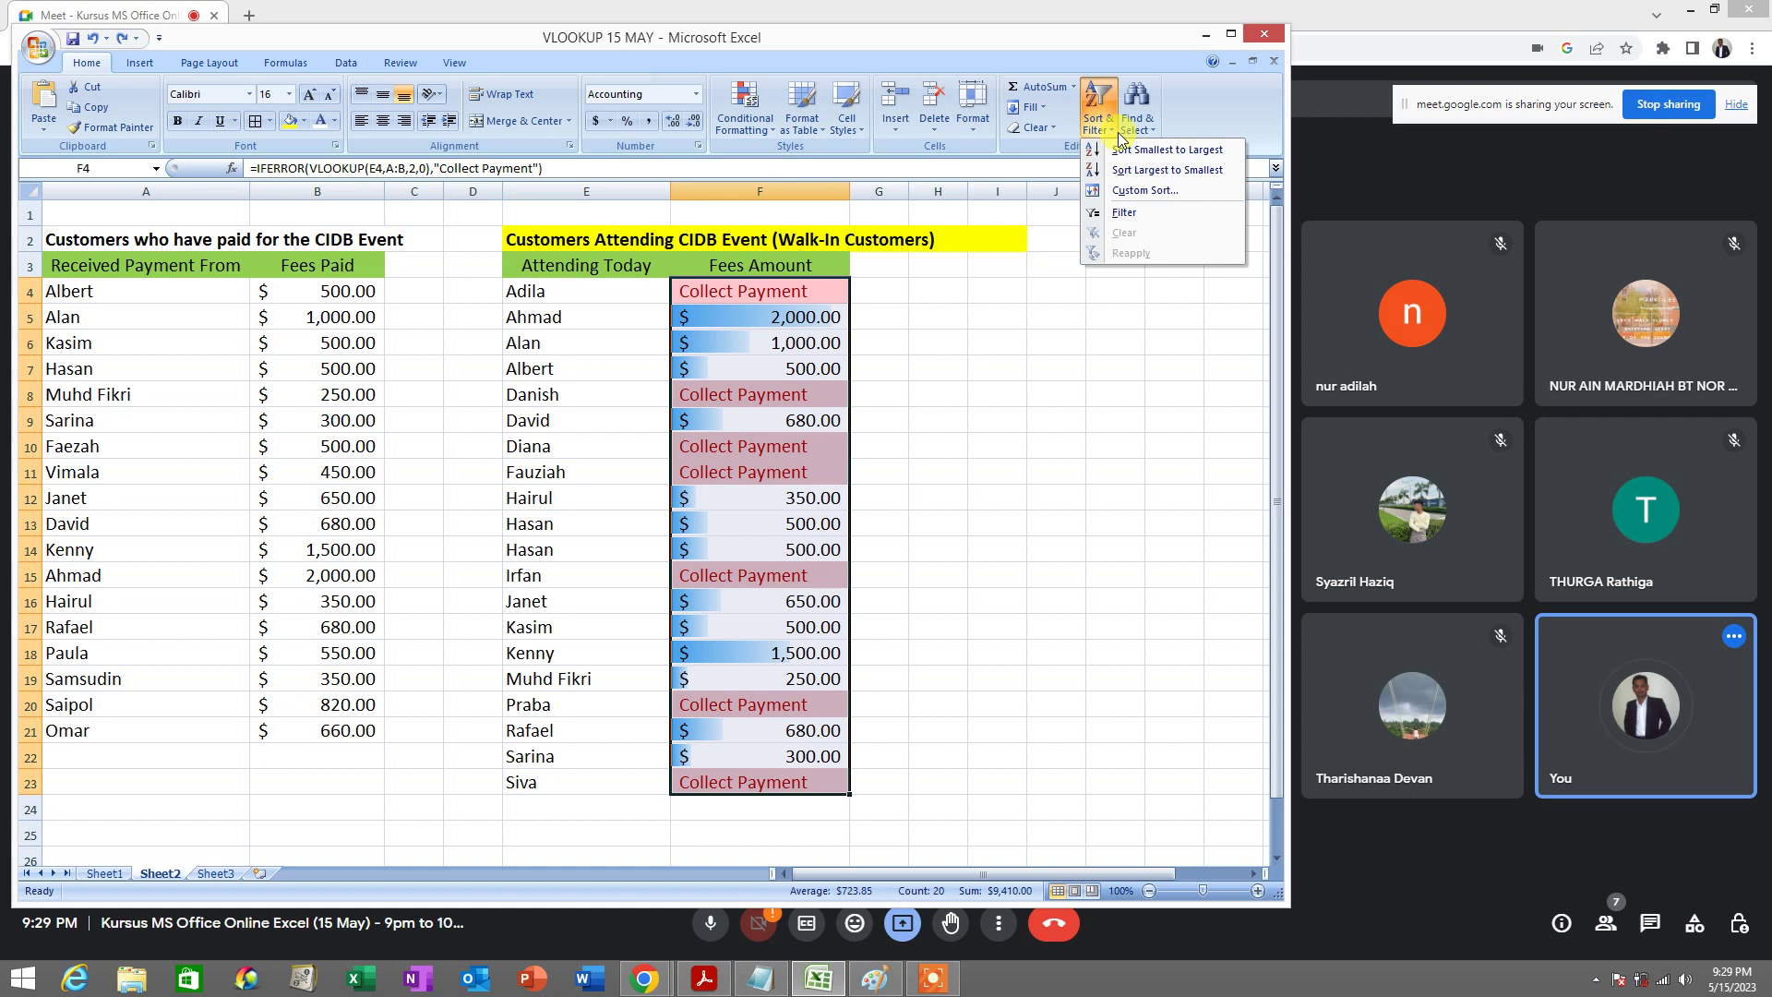
pyautogui.click(1177, 156)
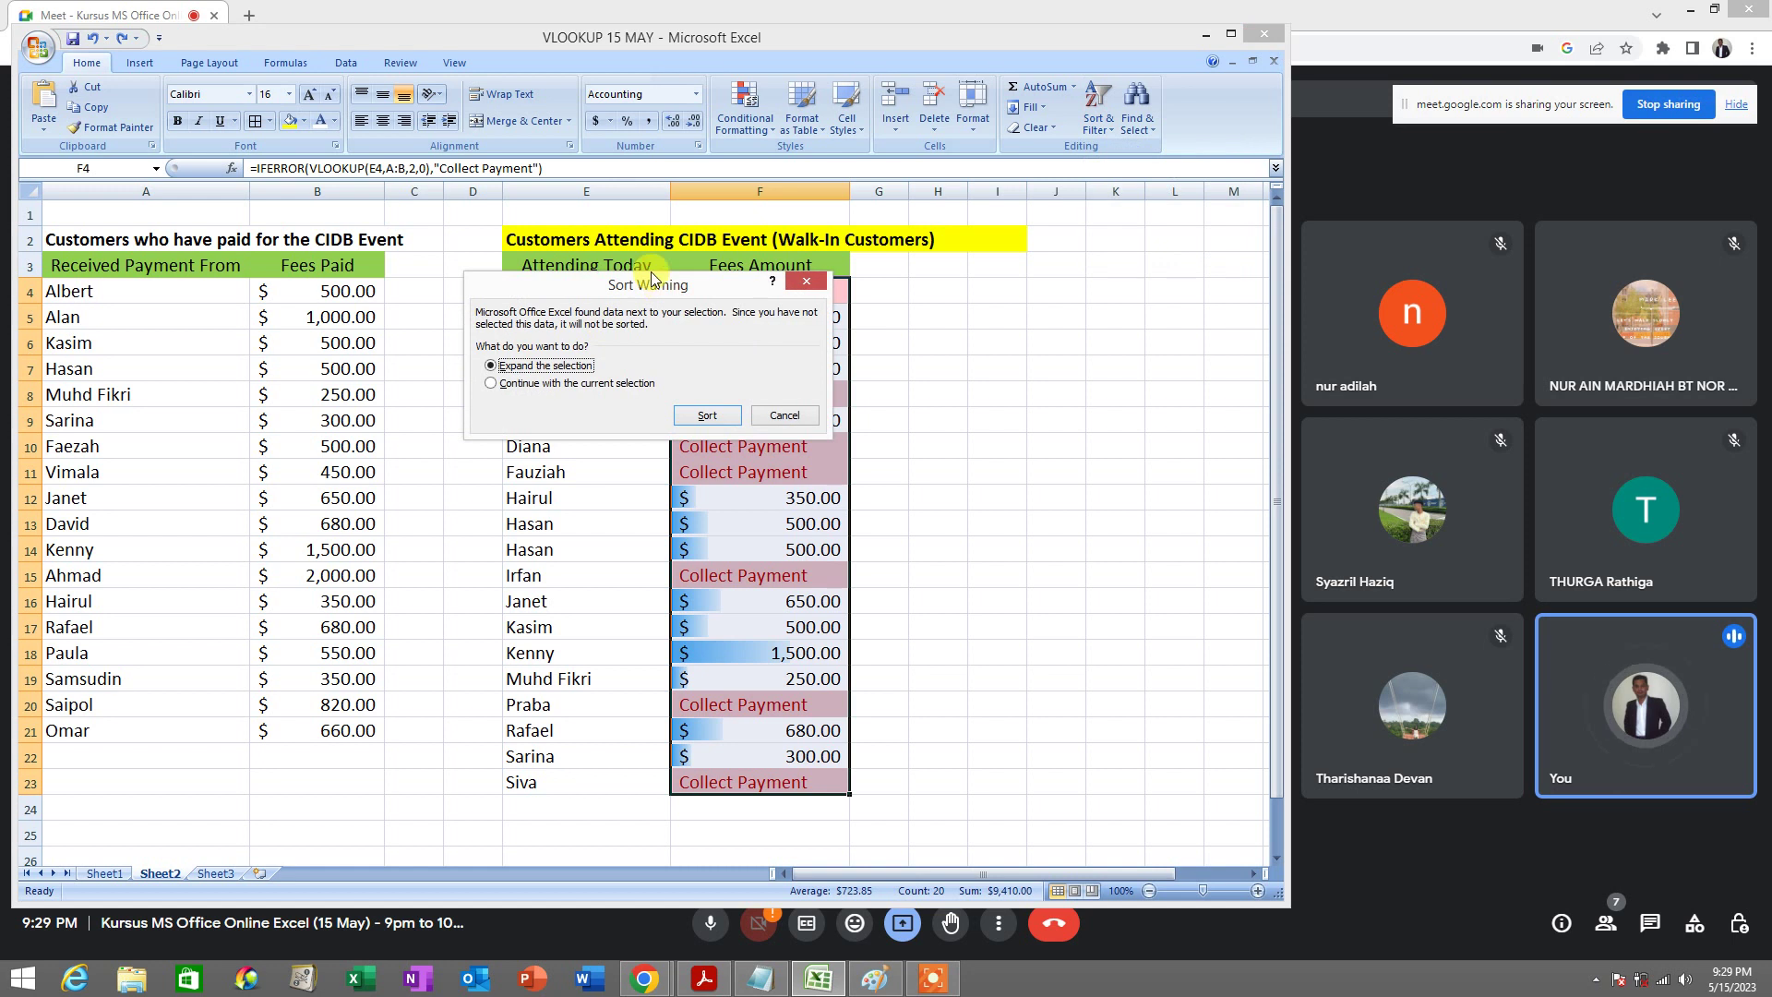
pyautogui.moveTo(662, 290); pyautogui.dragTo(612, 303)
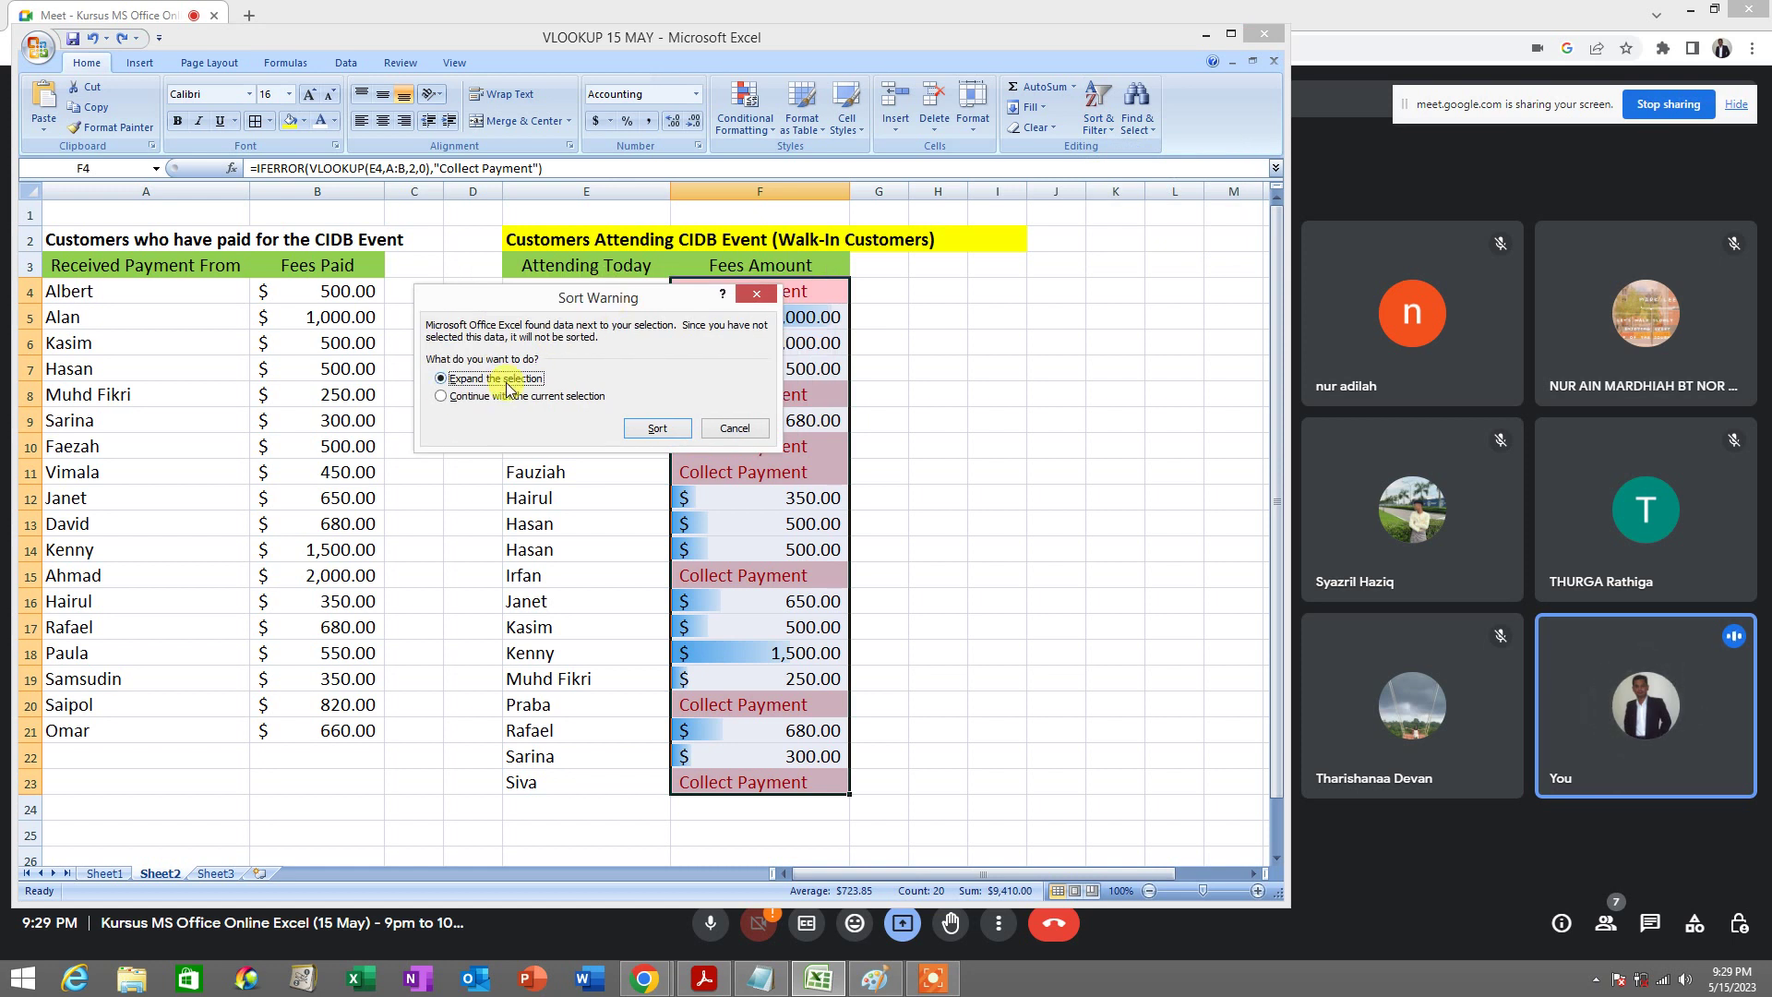
pyautogui.click(657, 430)
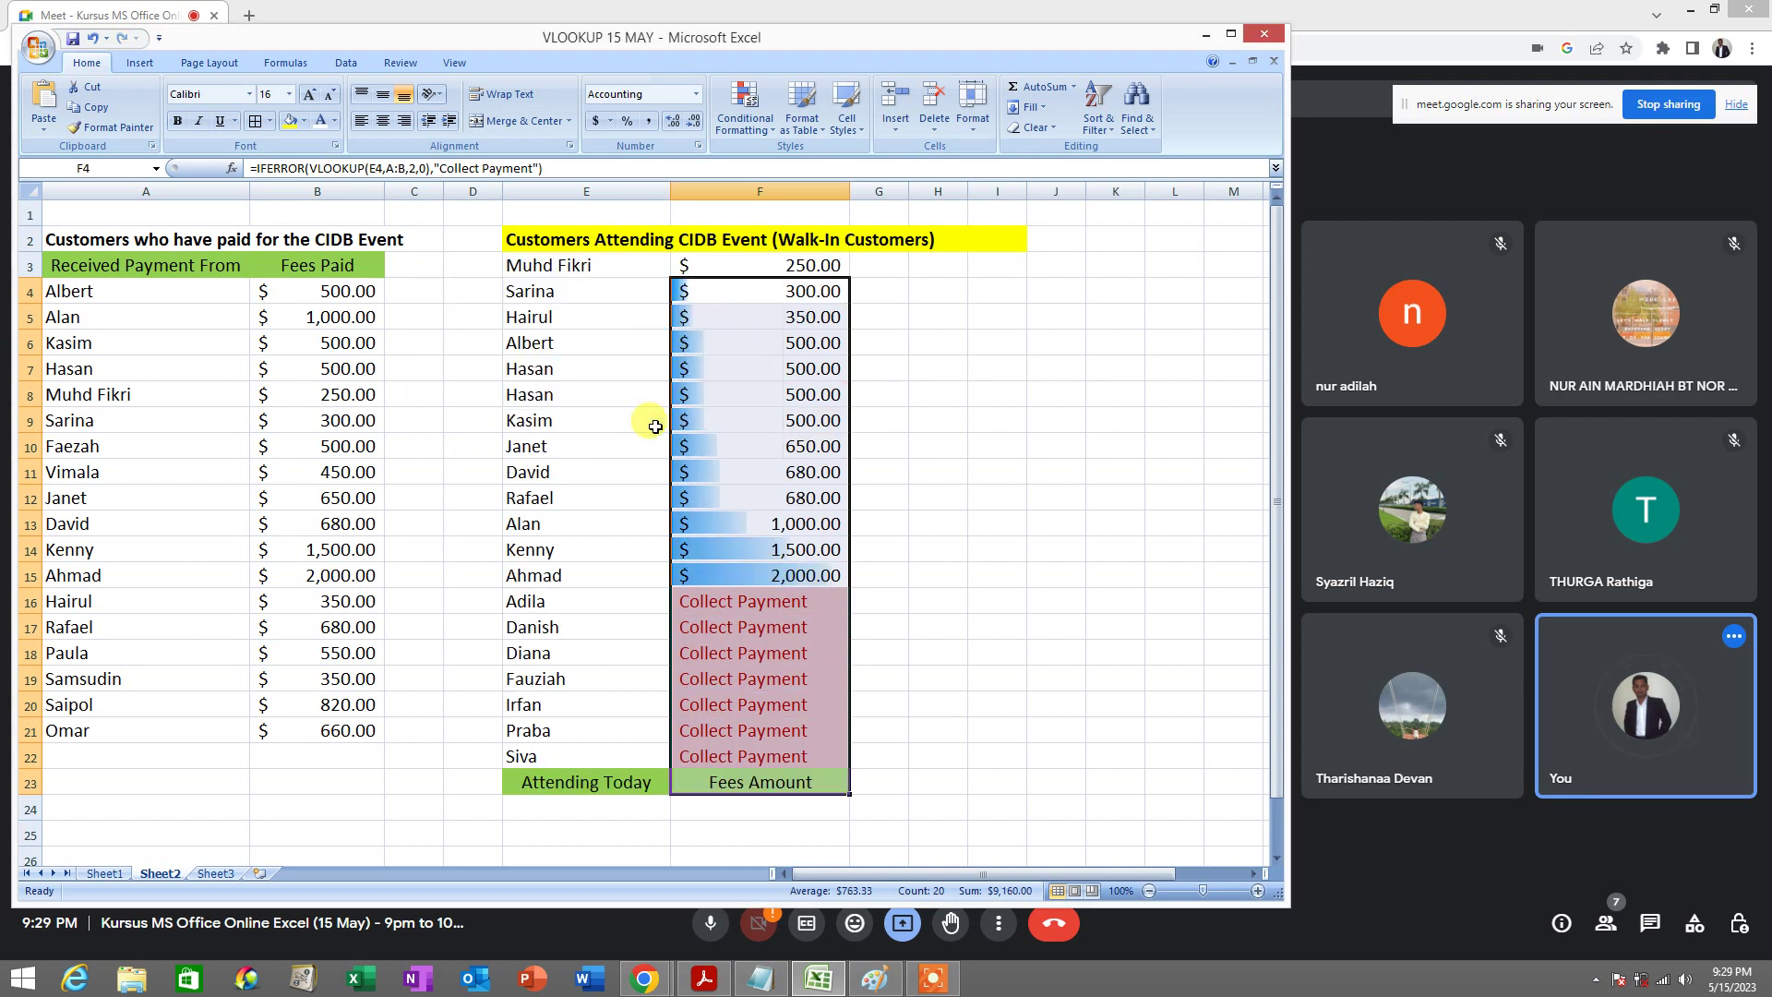
pyautogui.click(788, 267)
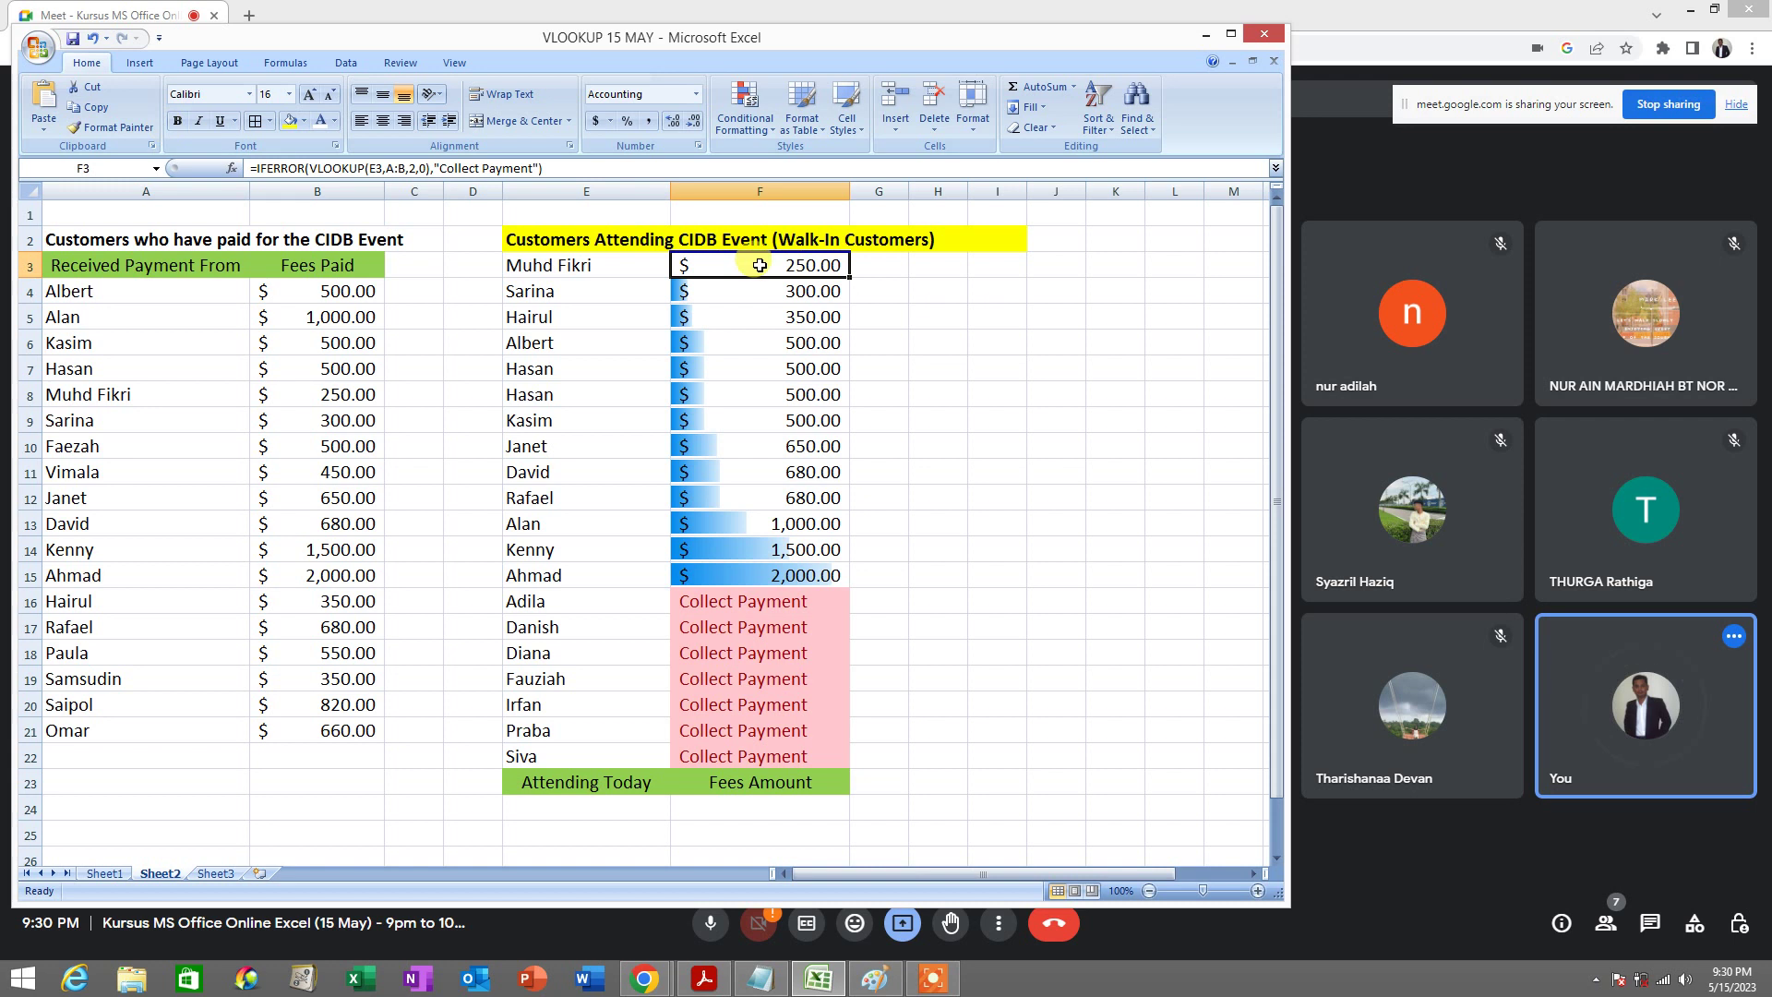
pyautogui.moveTo(760, 265); pyautogui.dragTo(768, 575)
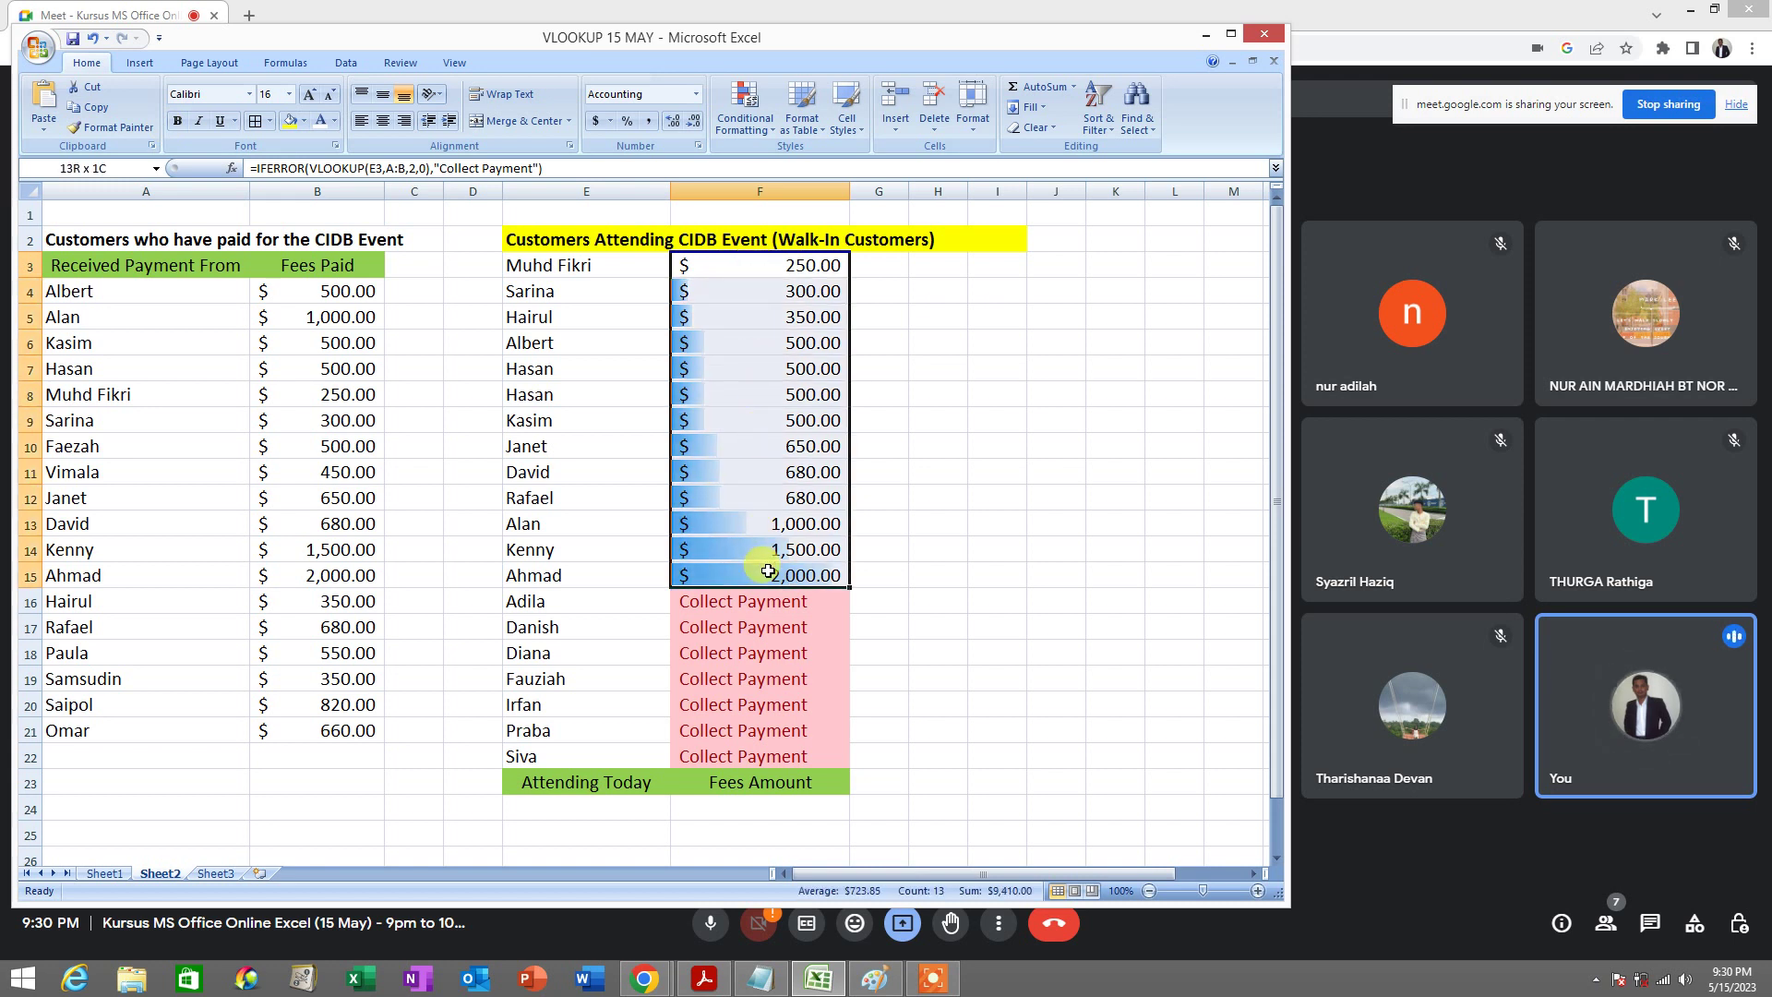
pyautogui.click(91, 38)
pyautogui.click(921, 338)
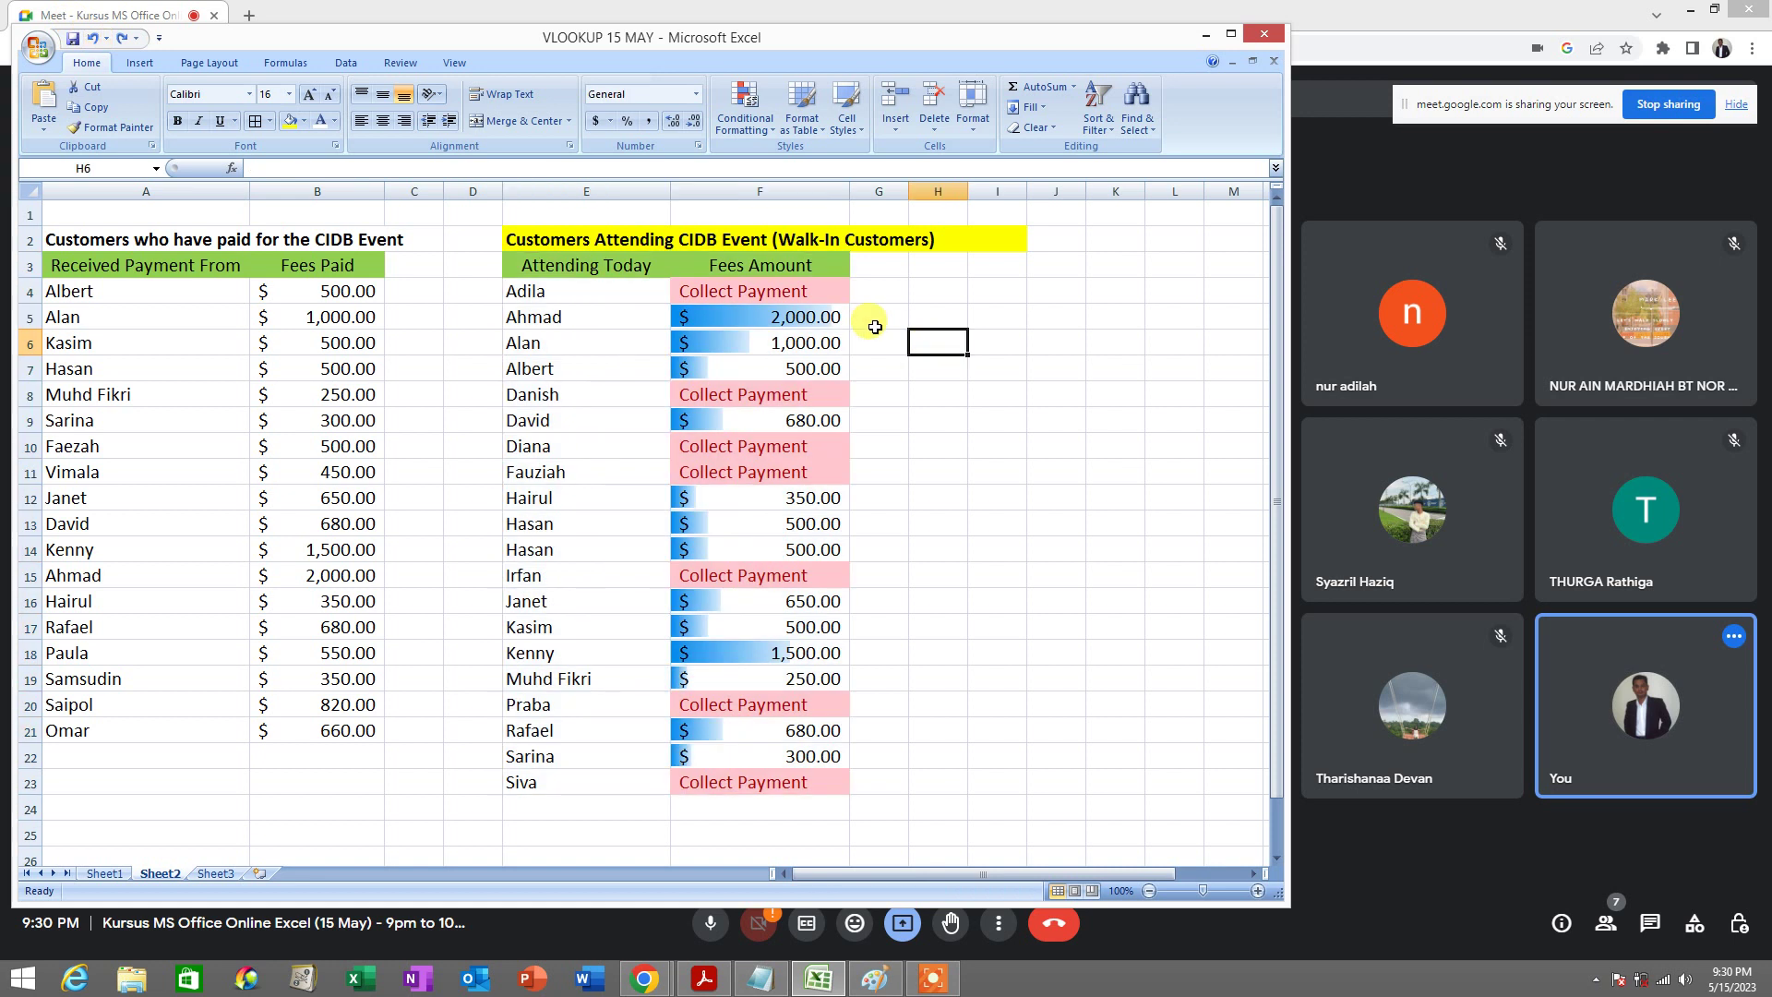
pyautogui.click(1034, 362)
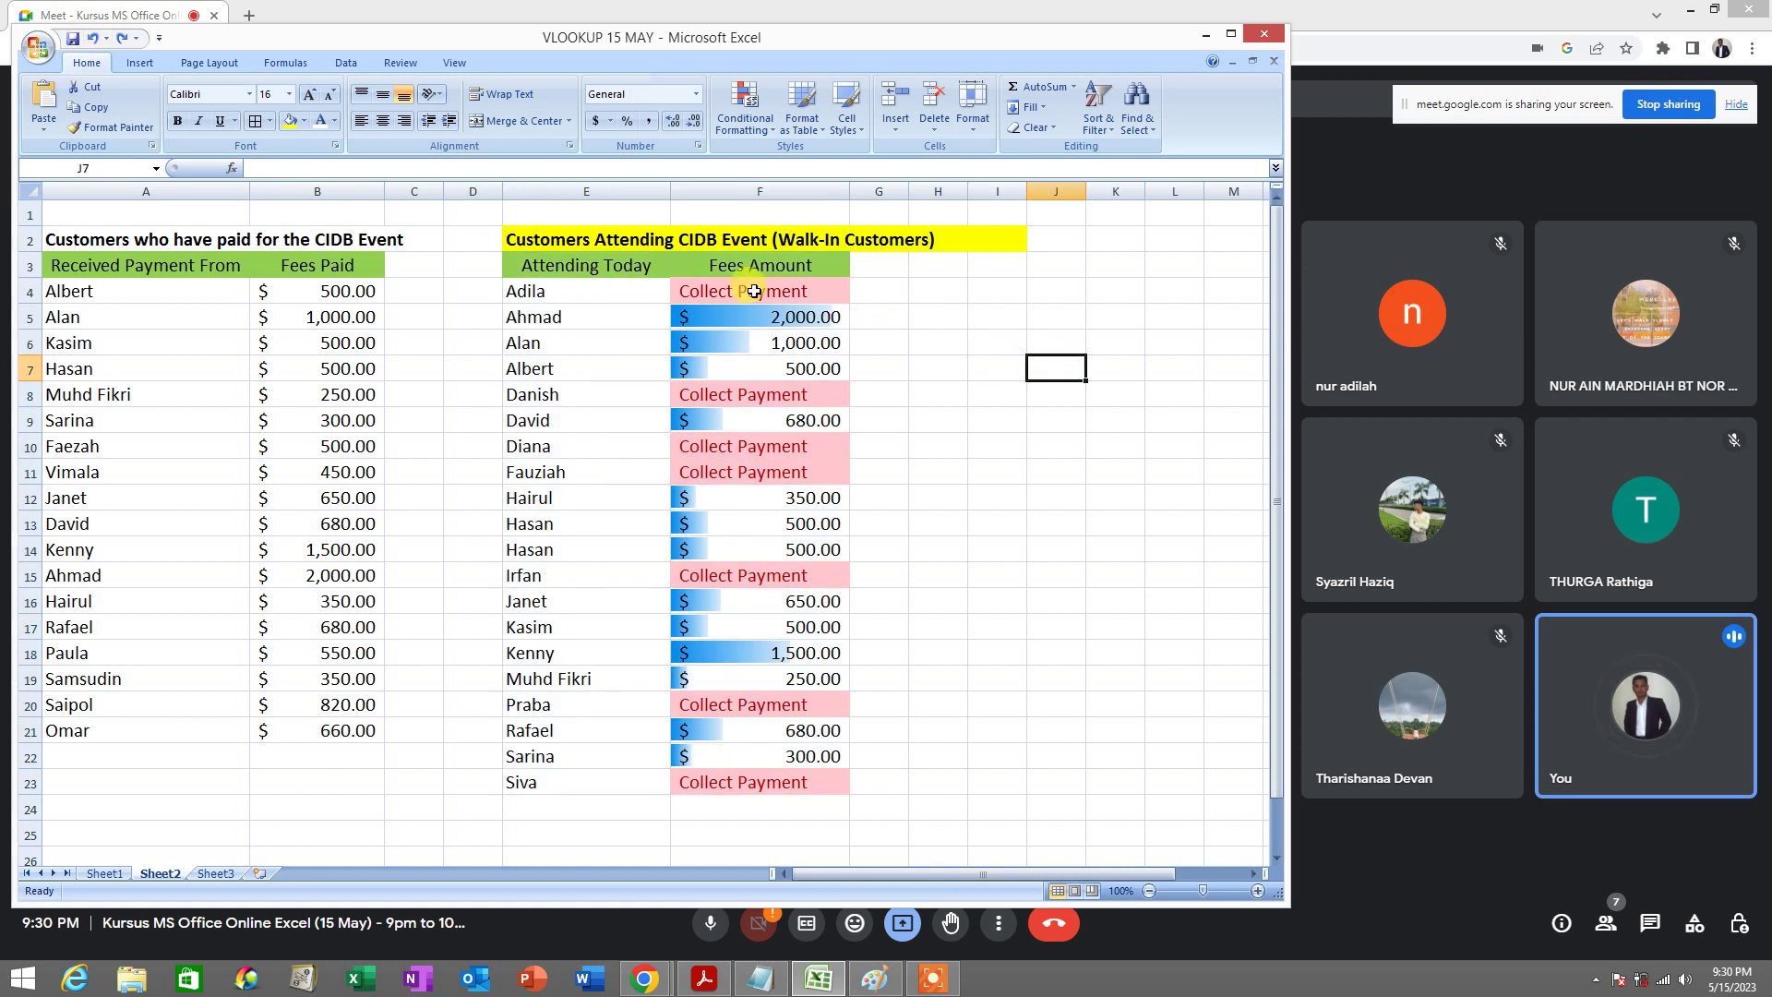
pyautogui.moveTo(752, 291); pyautogui.dragTo(784, 780)
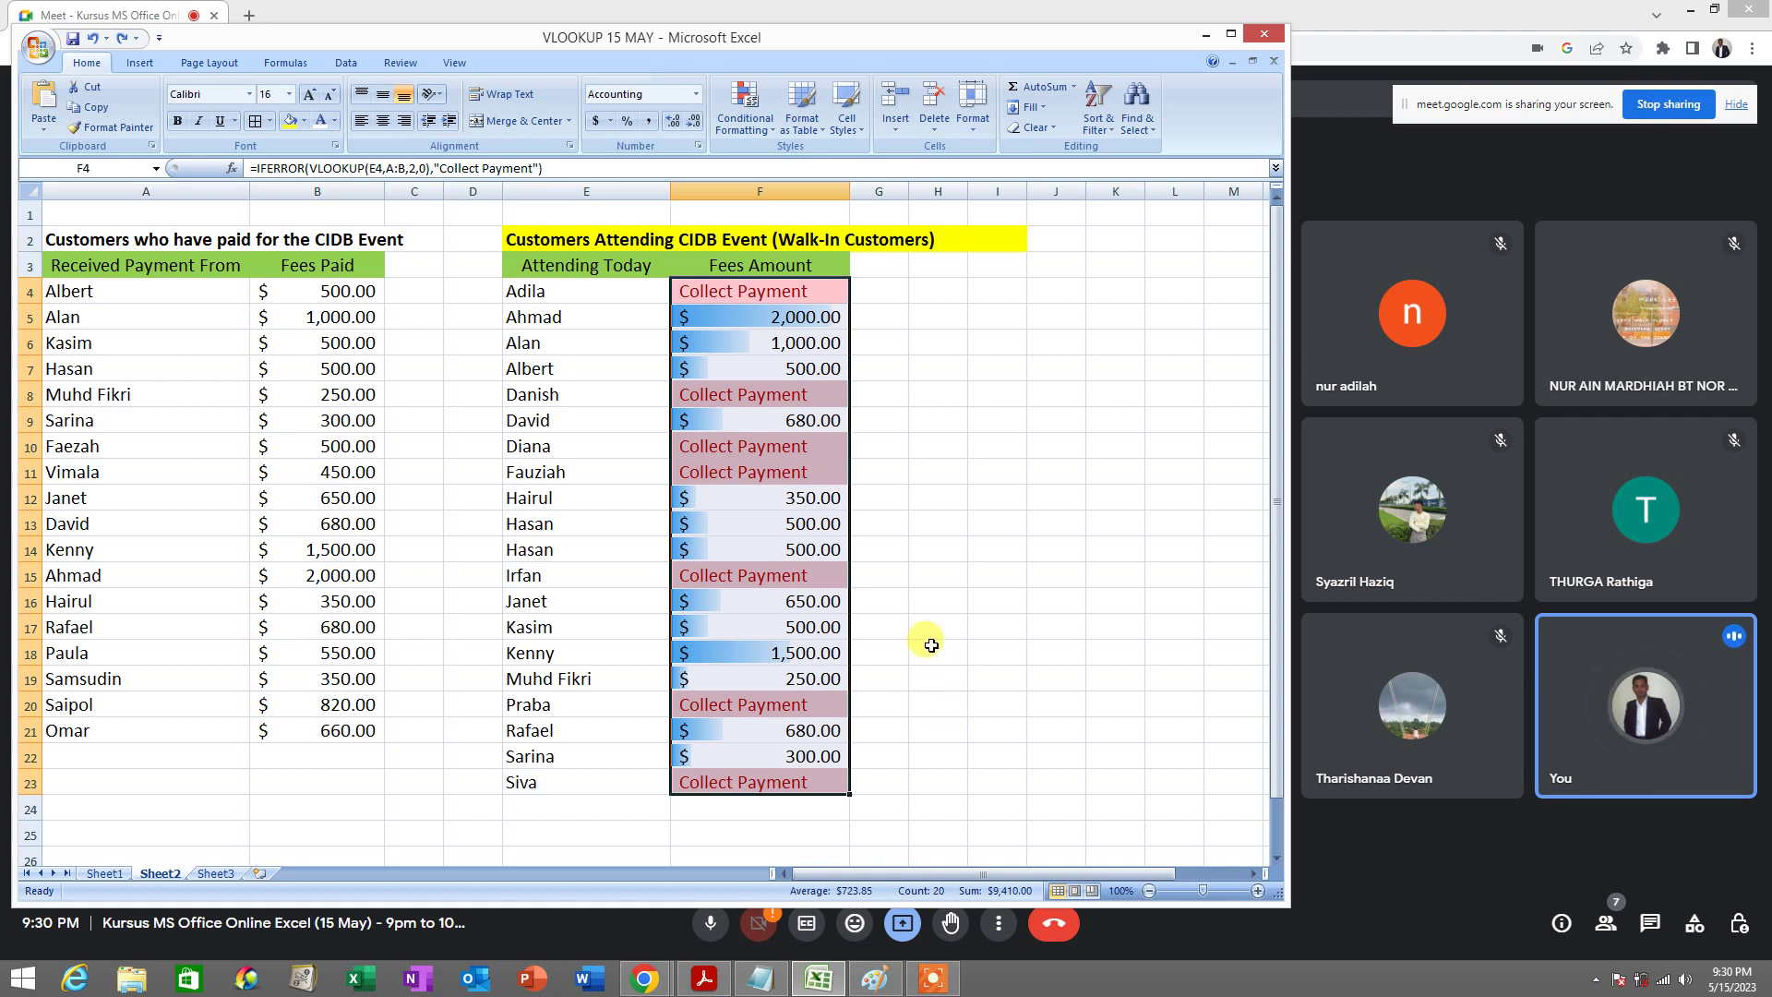
pyautogui.click(706, 980)
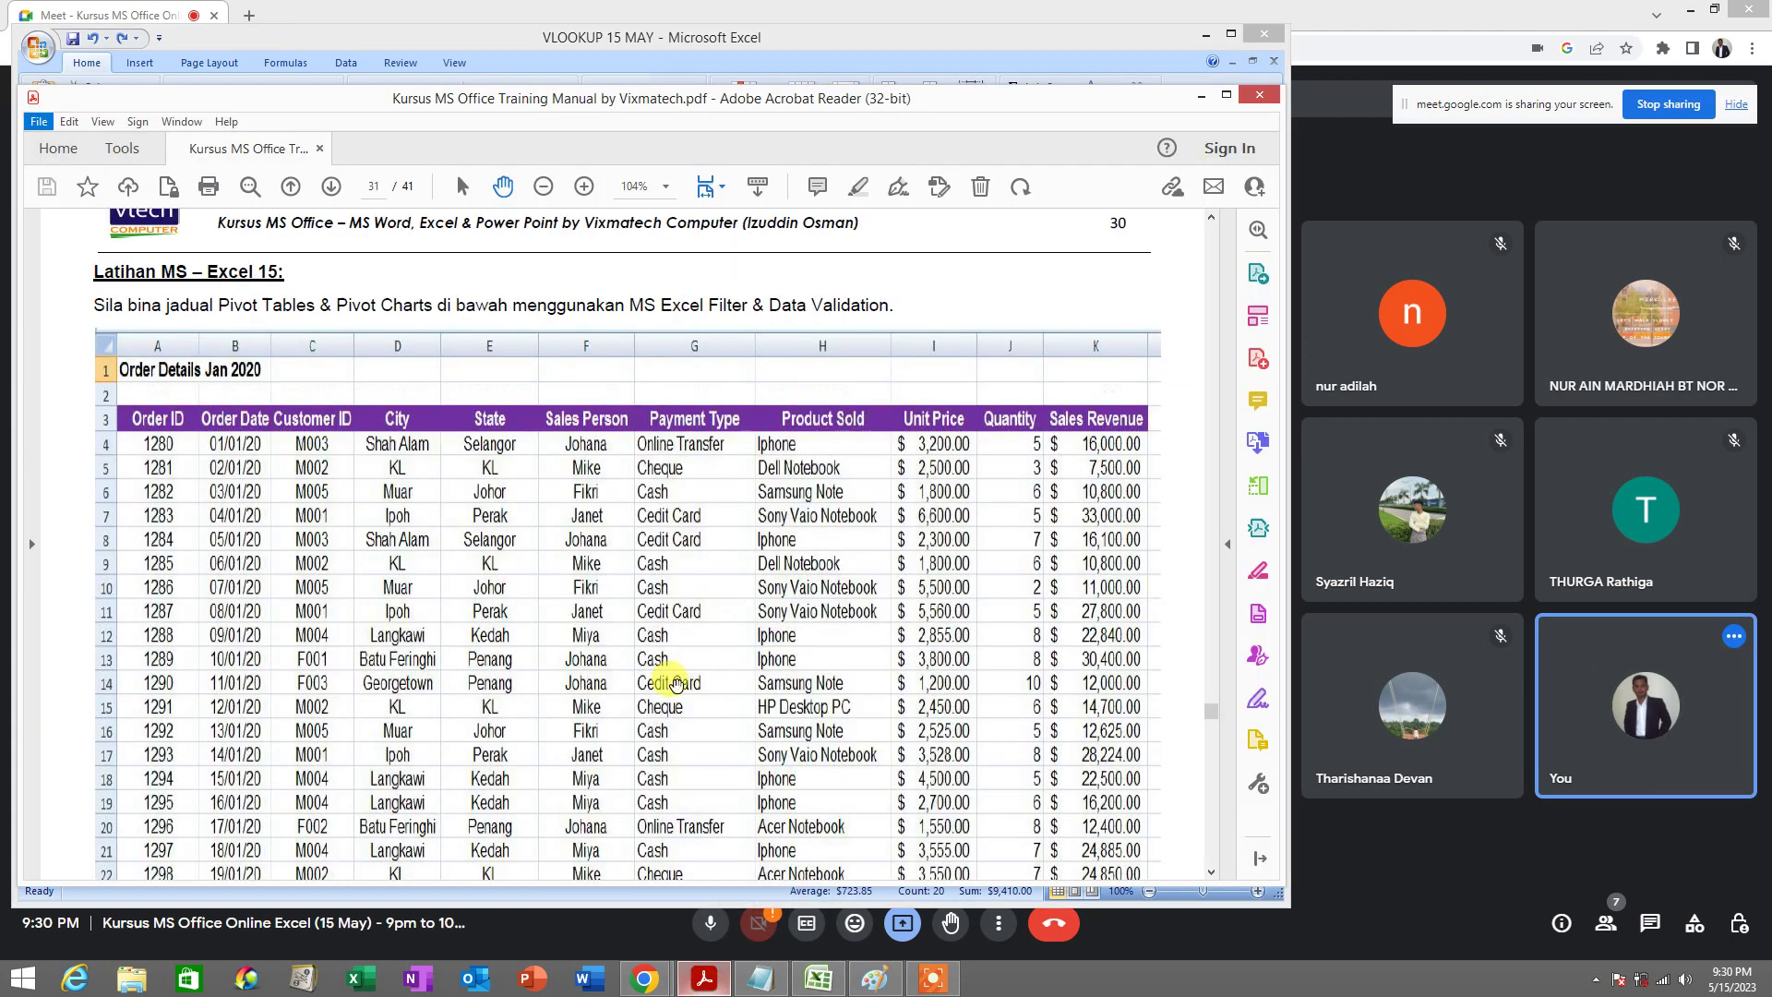
pyautogui.scroll(10, 713, 575)
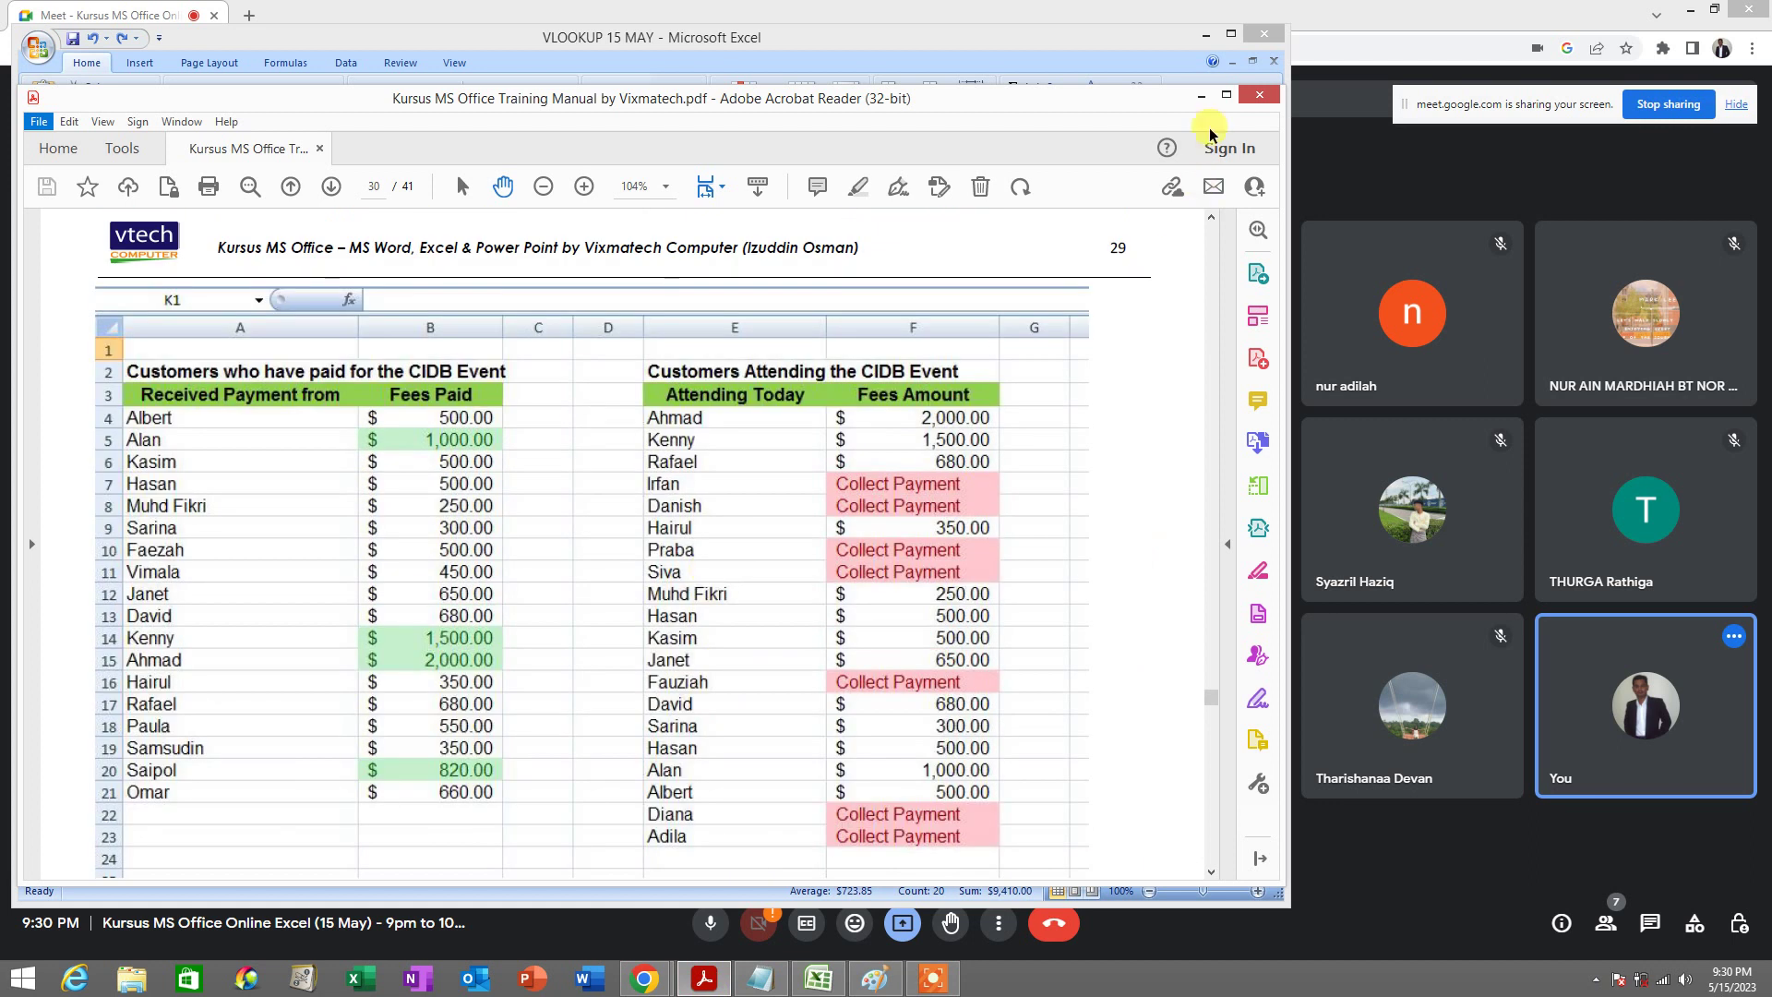
pyautogui.click(1203, 96)
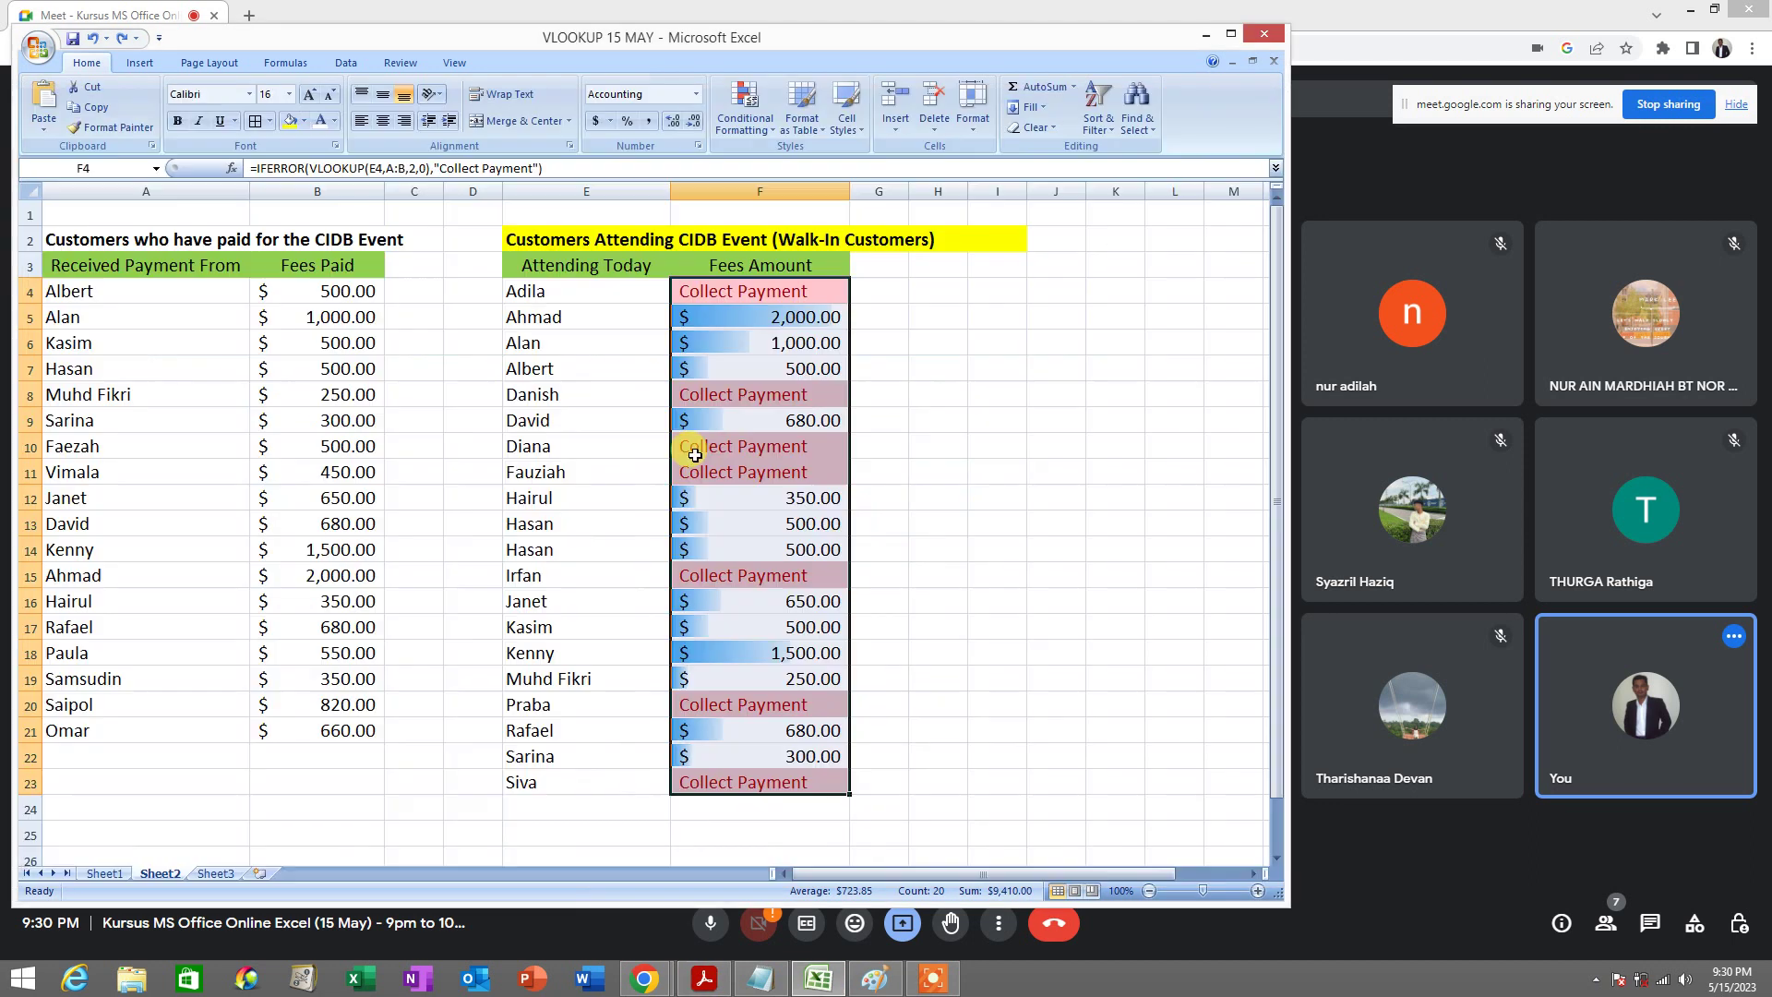
pyautogui.moveTo(761, 290); pyautogui.dragTo(766, 778)
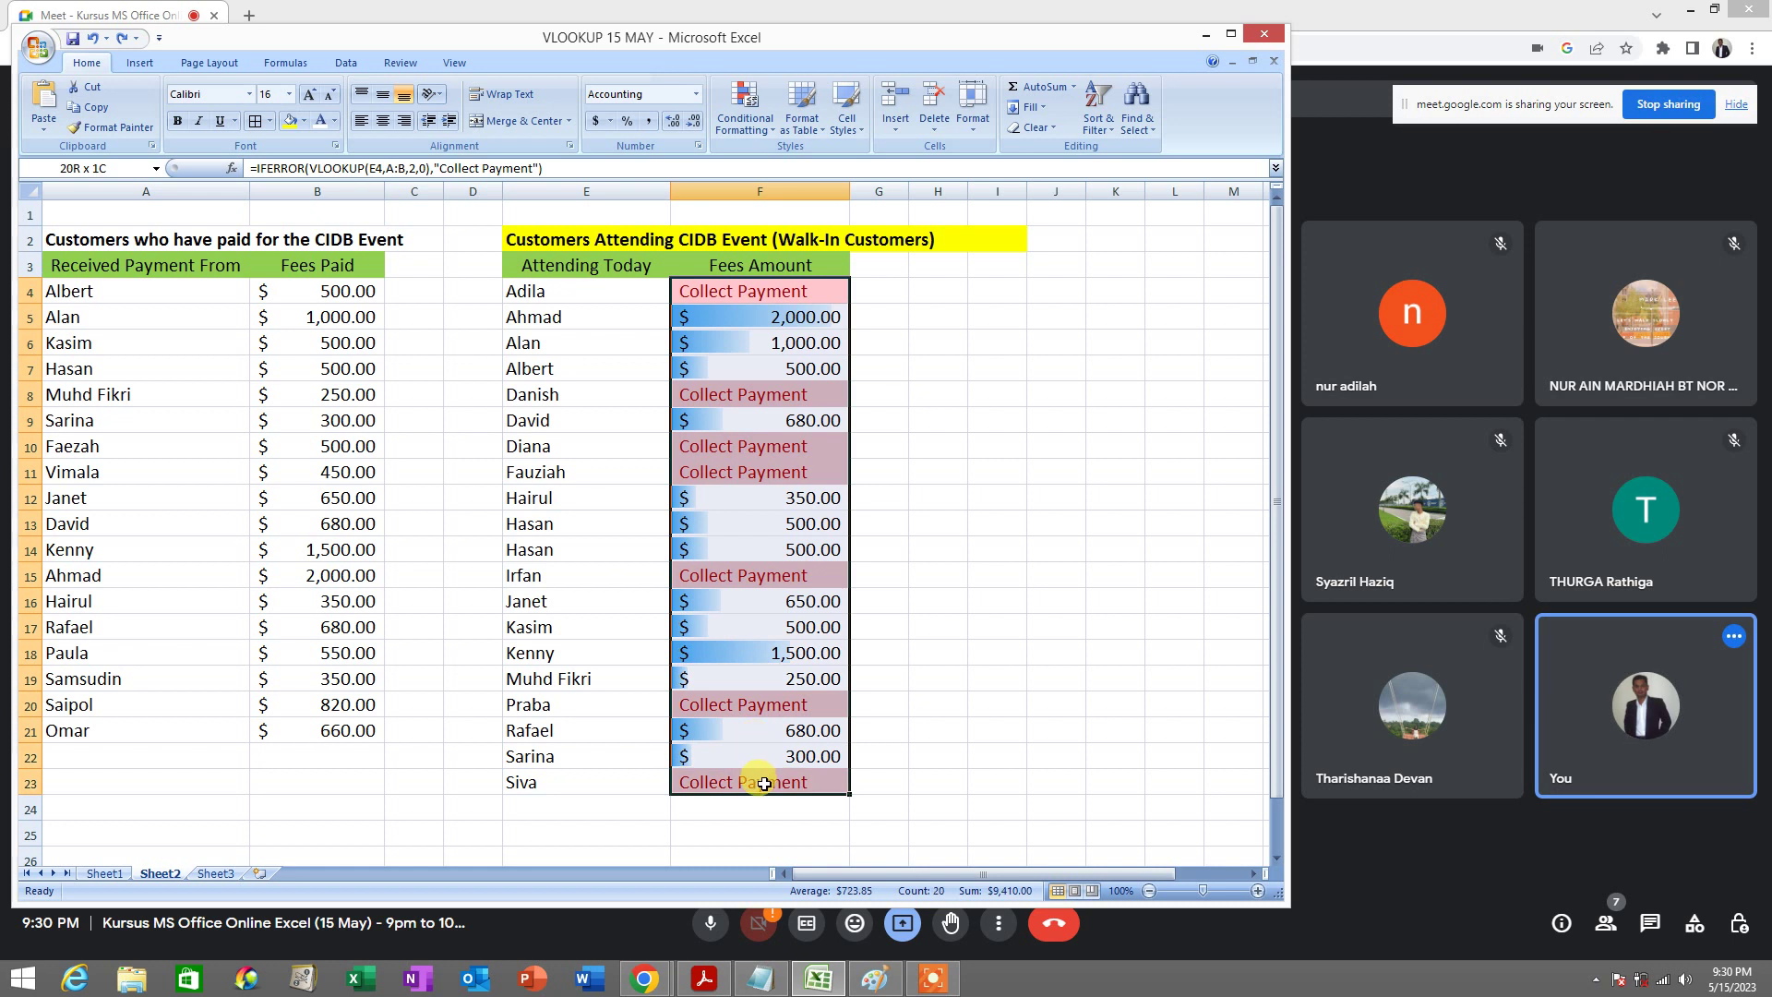
pyautogui.click(1097, 113)
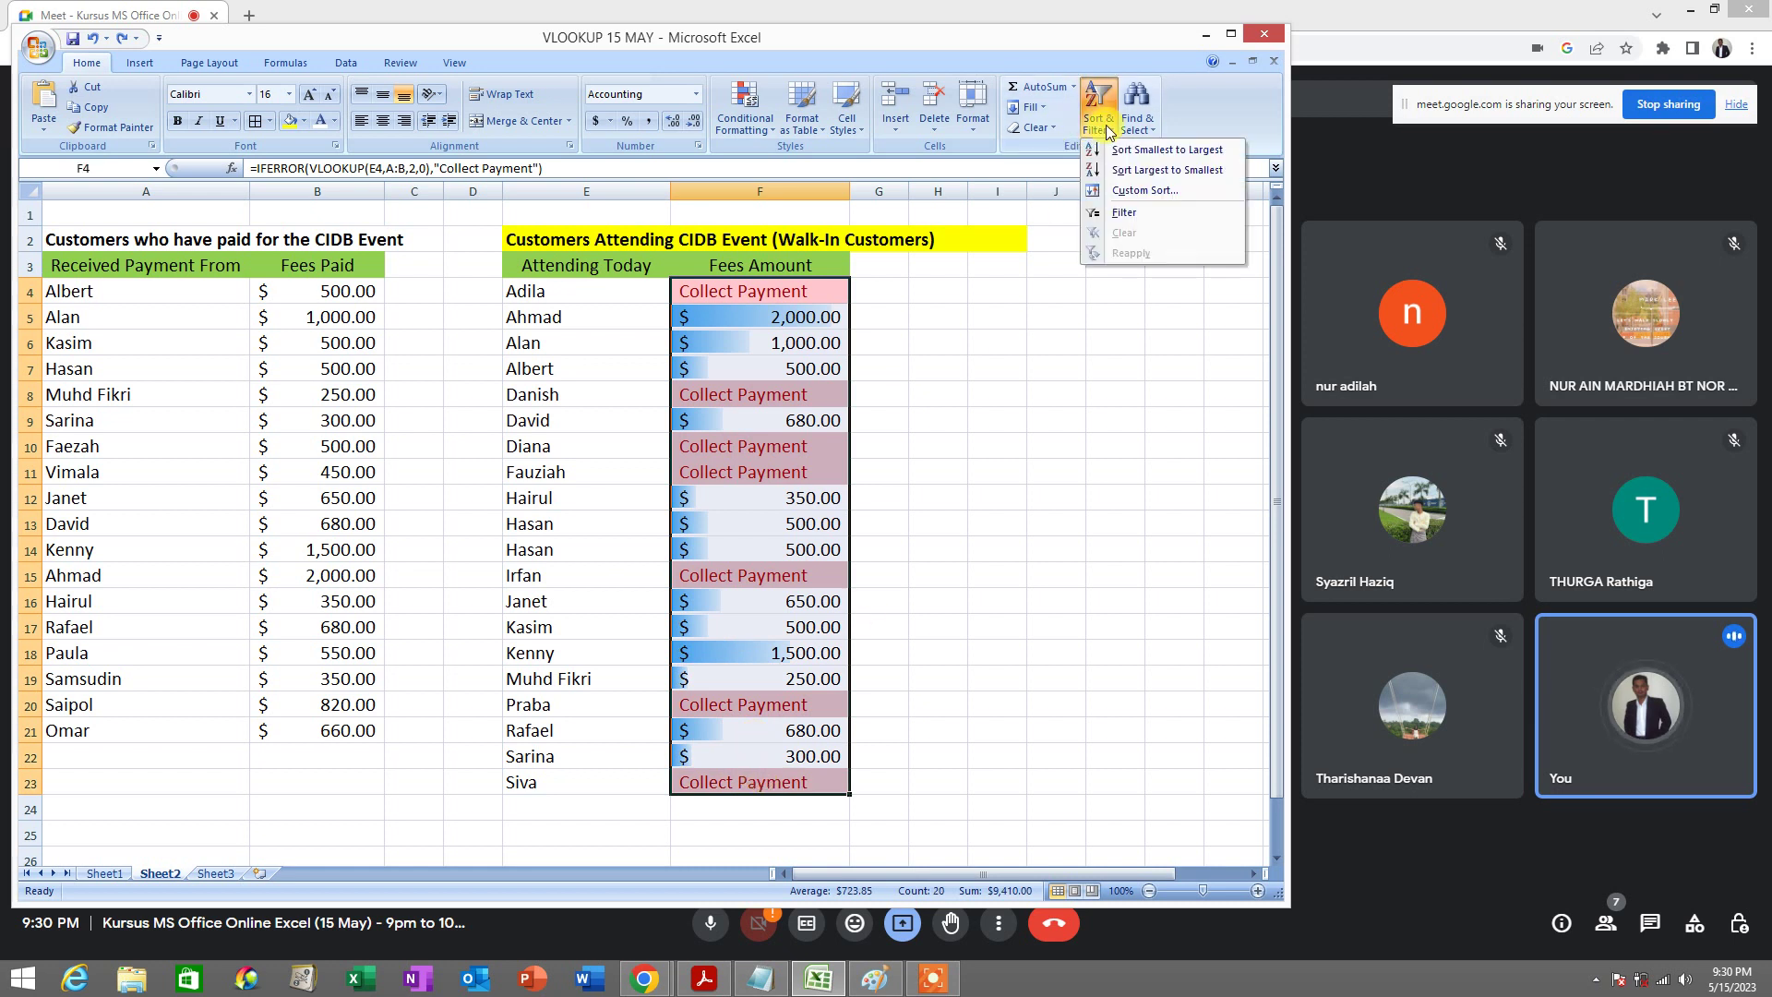
pyautogui.click(1171, 172)
pyautogui.click(664, 435)
pyautogui.click(942, 397)
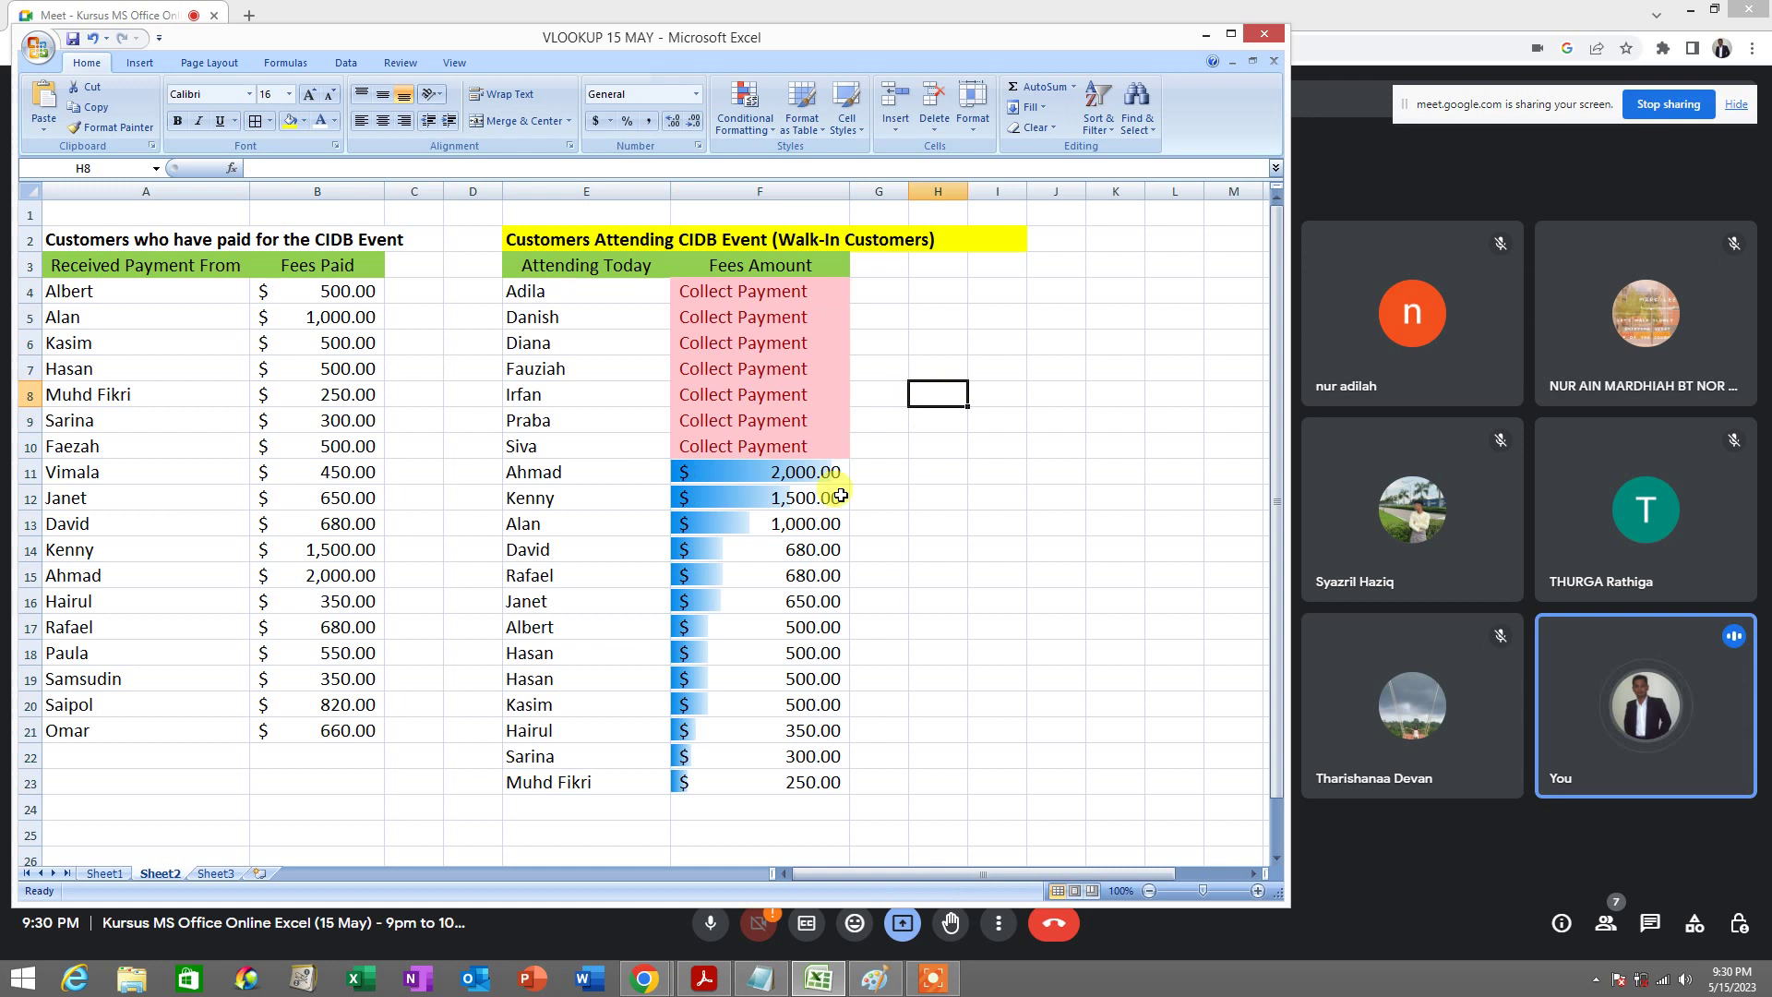
pyautogui.click(803, 472)
pyautogui.click(540, 469)
pyautogui.click(613, 499)
pyautogui.click(586, 525)
pyautogui.moveTo(754, 477); pyautogui.dragTo(789, 786)
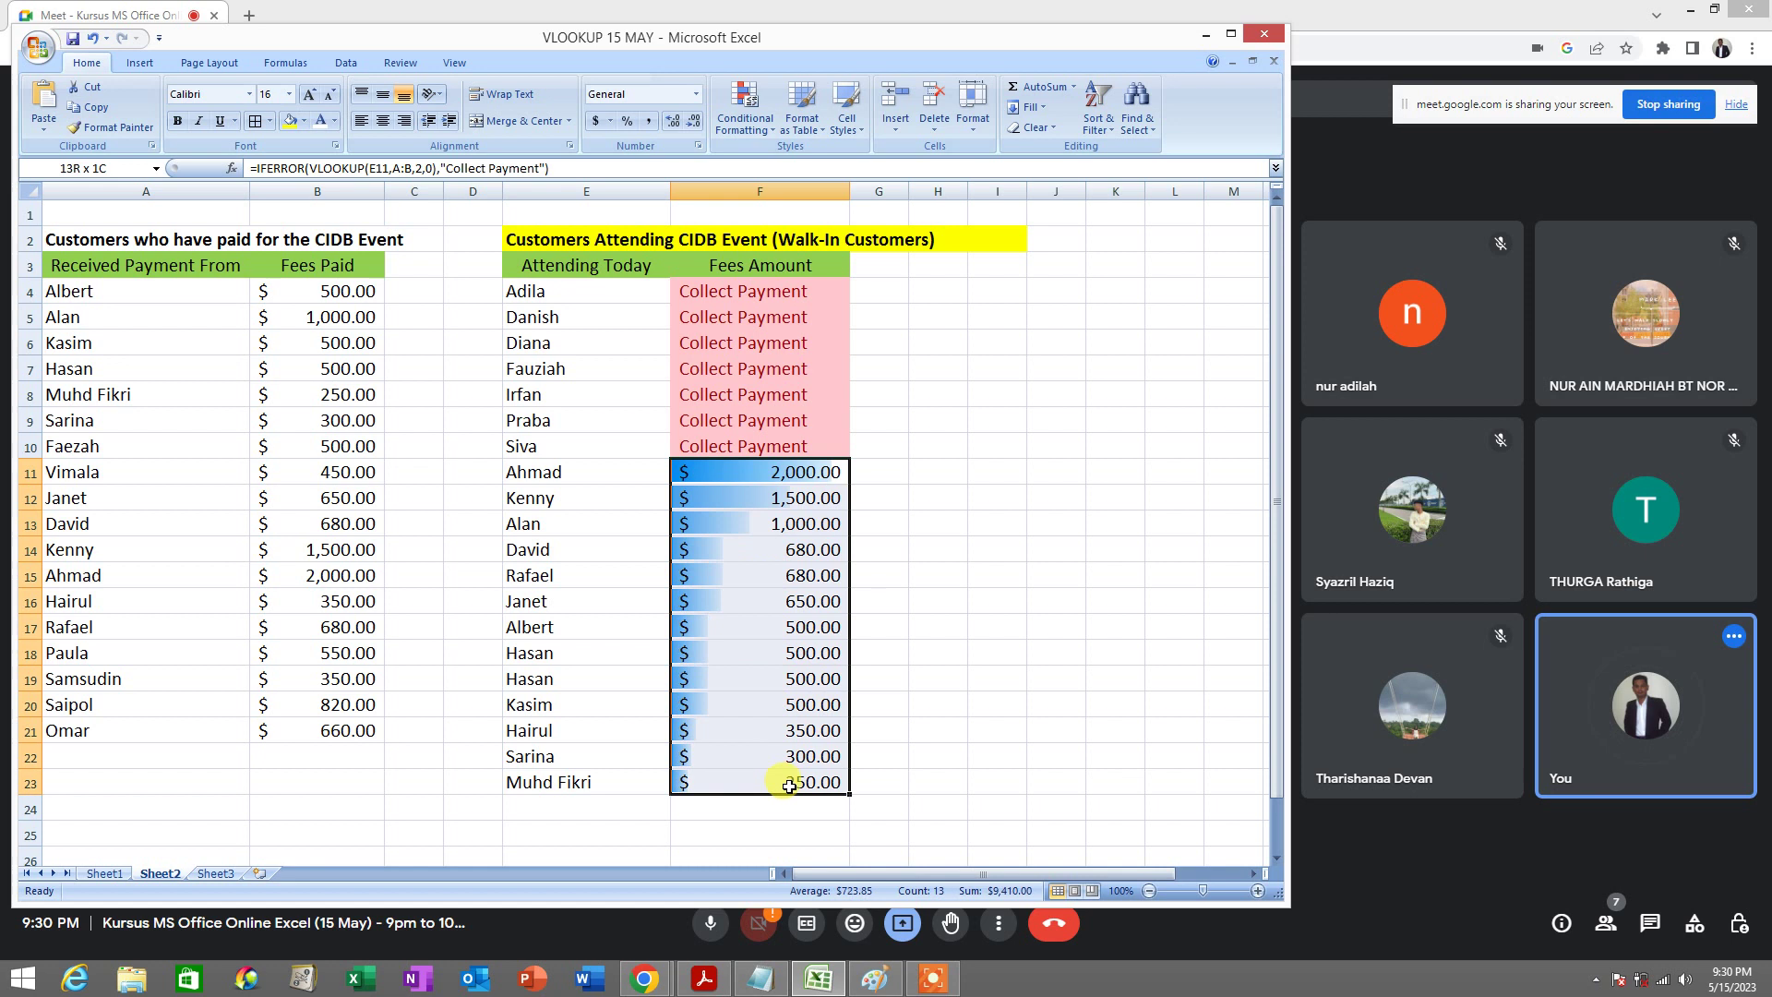
pyautogui.click(808, 472)
pyautogui.click(748, 495)
pyautogui.click(734, 522)
pyautogui.click(750, 550)
pyautogui.click(751, 576)
pyautogui.click(755, 601)
pyautogui.click(759, 626)
pyautogui.click(753, 652)
pyautogui.click(750, 678)
pyautogui.click(752, 705)
pyautogui.click(752, 733)
pyautogui.click(750, 759)
pyautogui.click(750, 783)
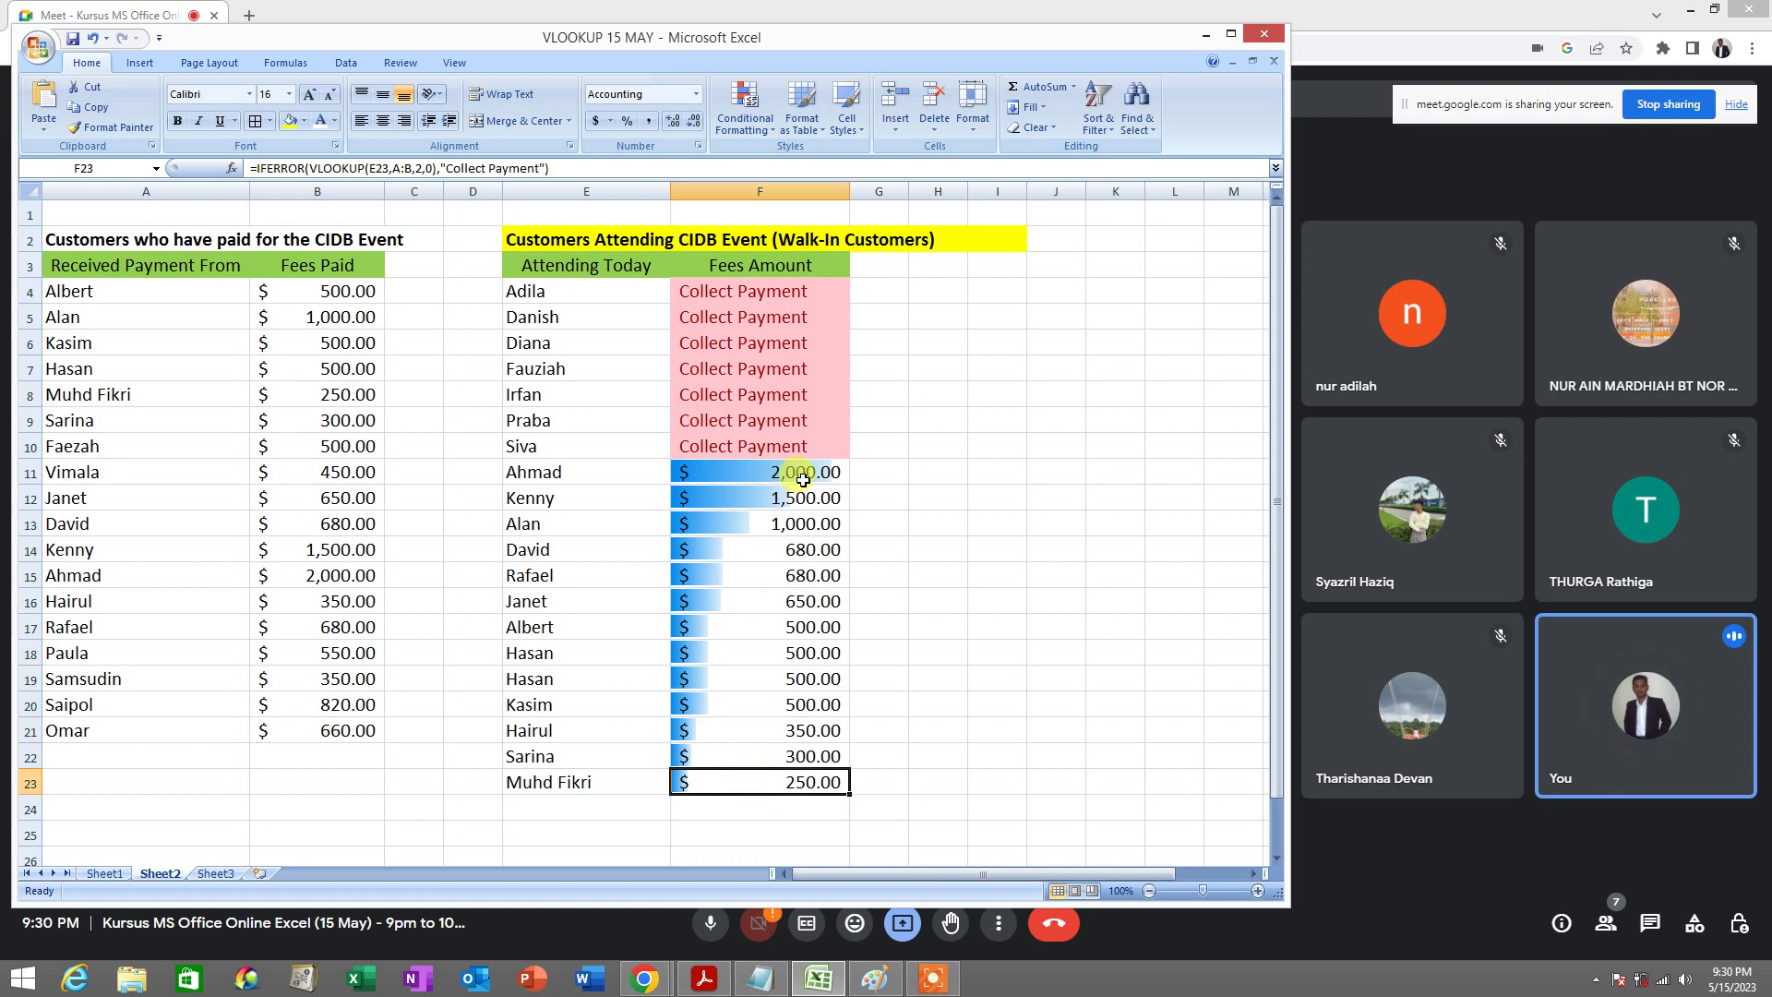
pyautogui.click(93, 38)
pyautogui.click(879, 517)
pyautogui.moveTo(780, 295); pyautogui.dragTo(789, 783)
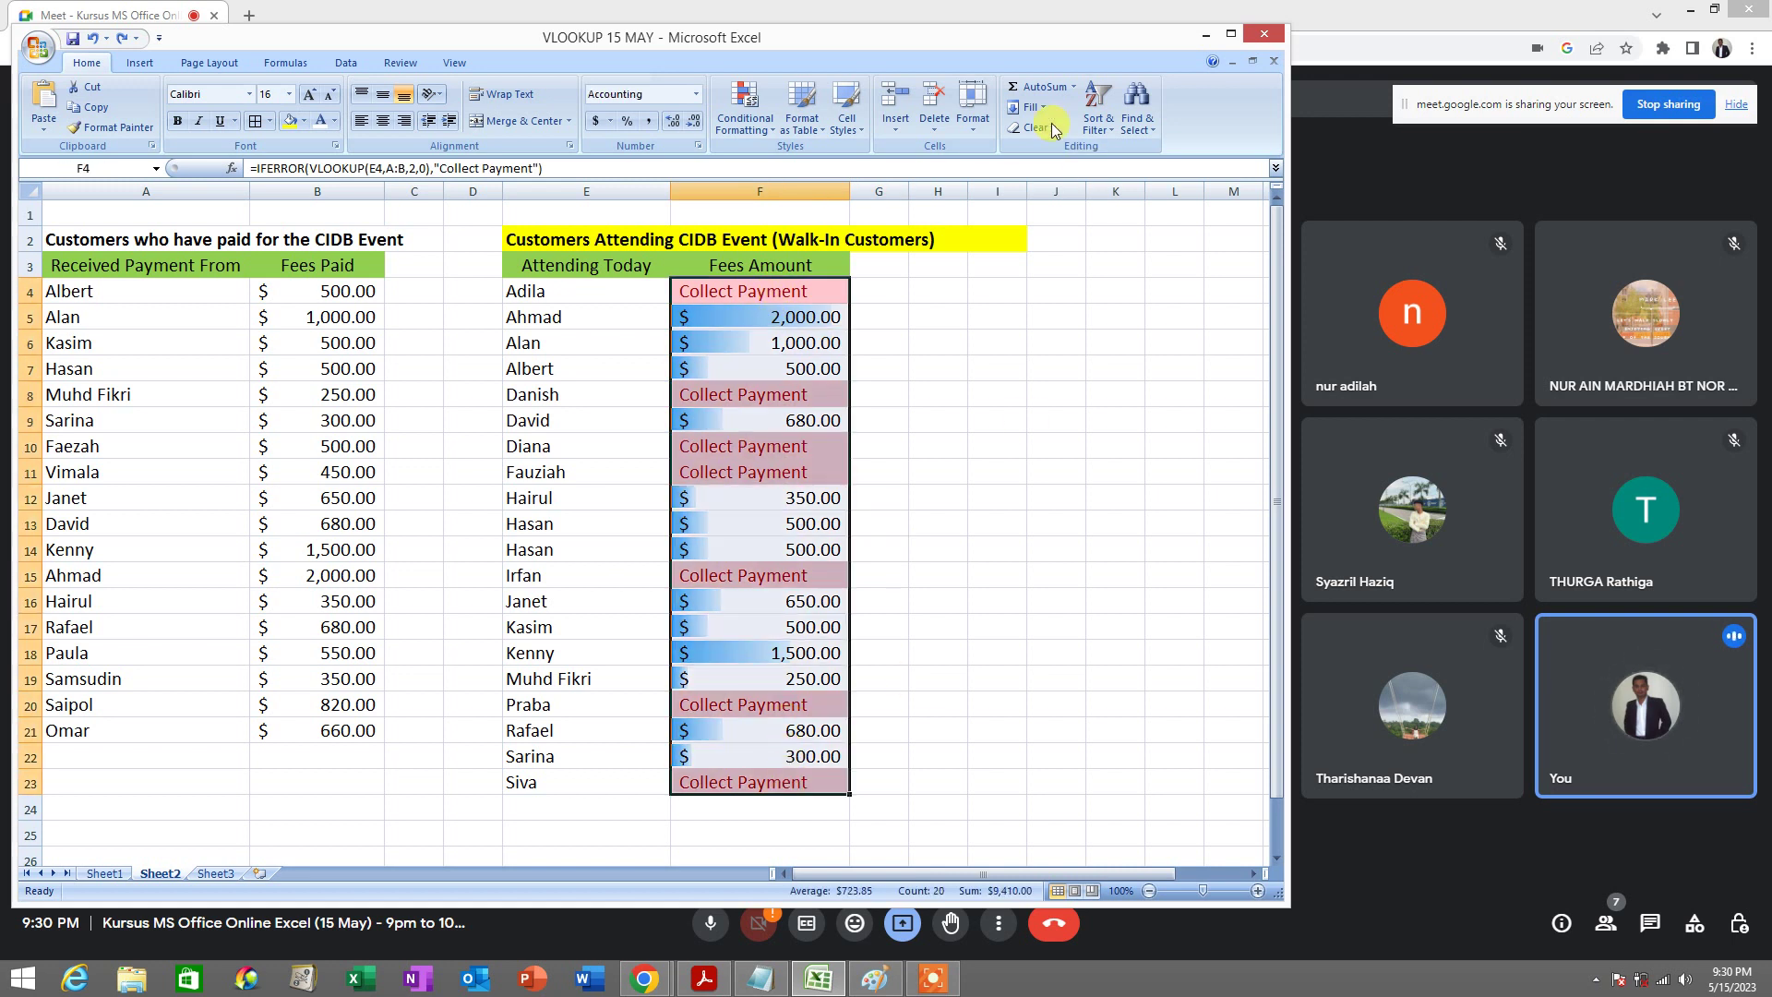
# Sort the whole table by fee, largest to smallest, expanding the selection
pyautogui.click(1110, 129)
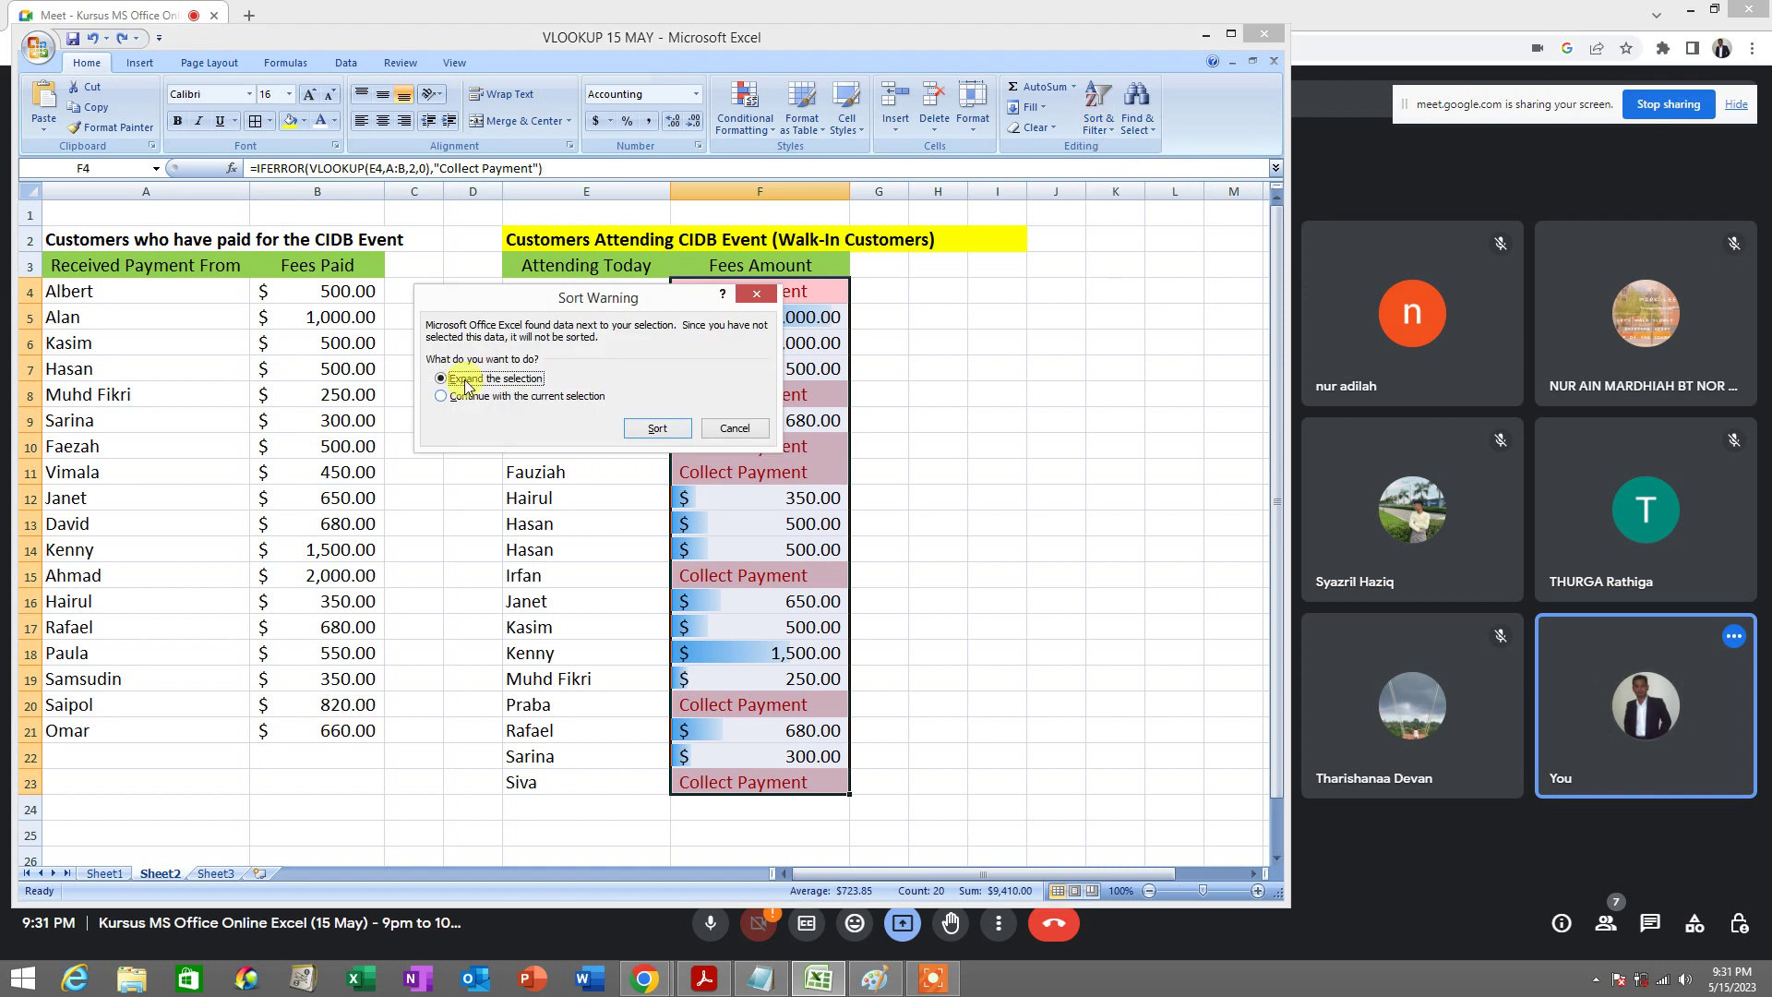
pyautogui.click(684, 430)
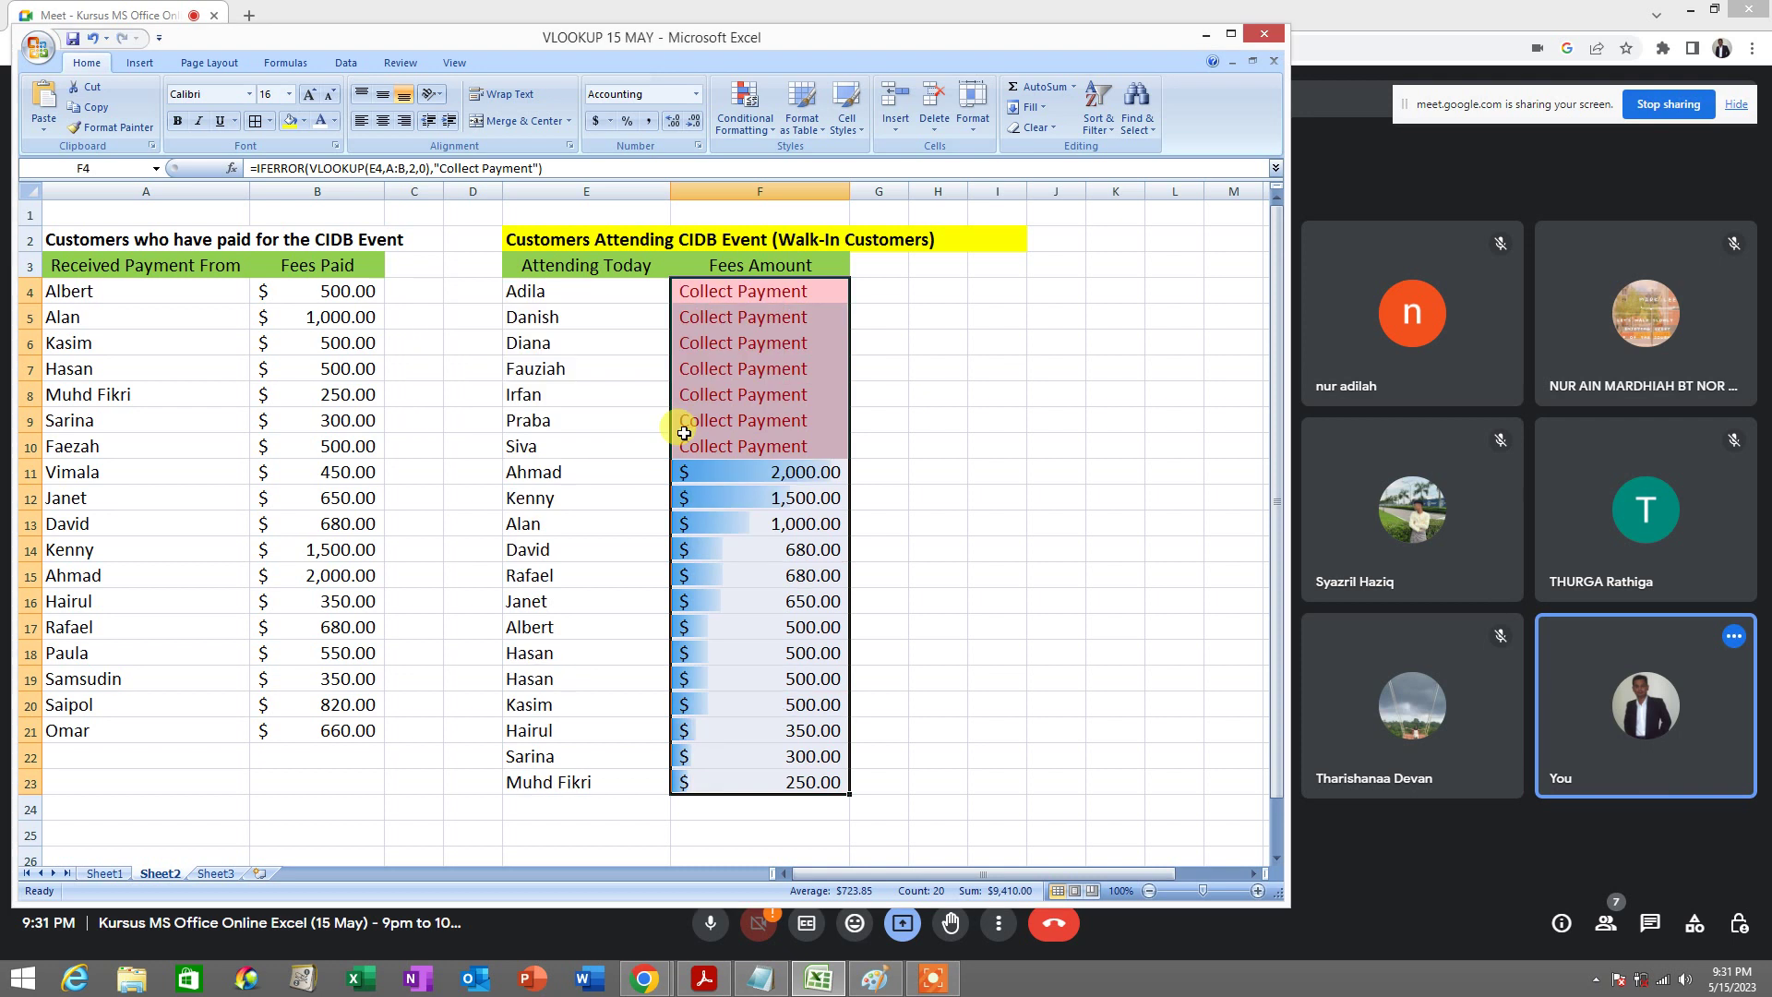
pyautogui.click(920, 440)
pyautogui.moveTo(720, 290); pyautogui.dragTo(783, 785)
pyautogui.click(938, 551)
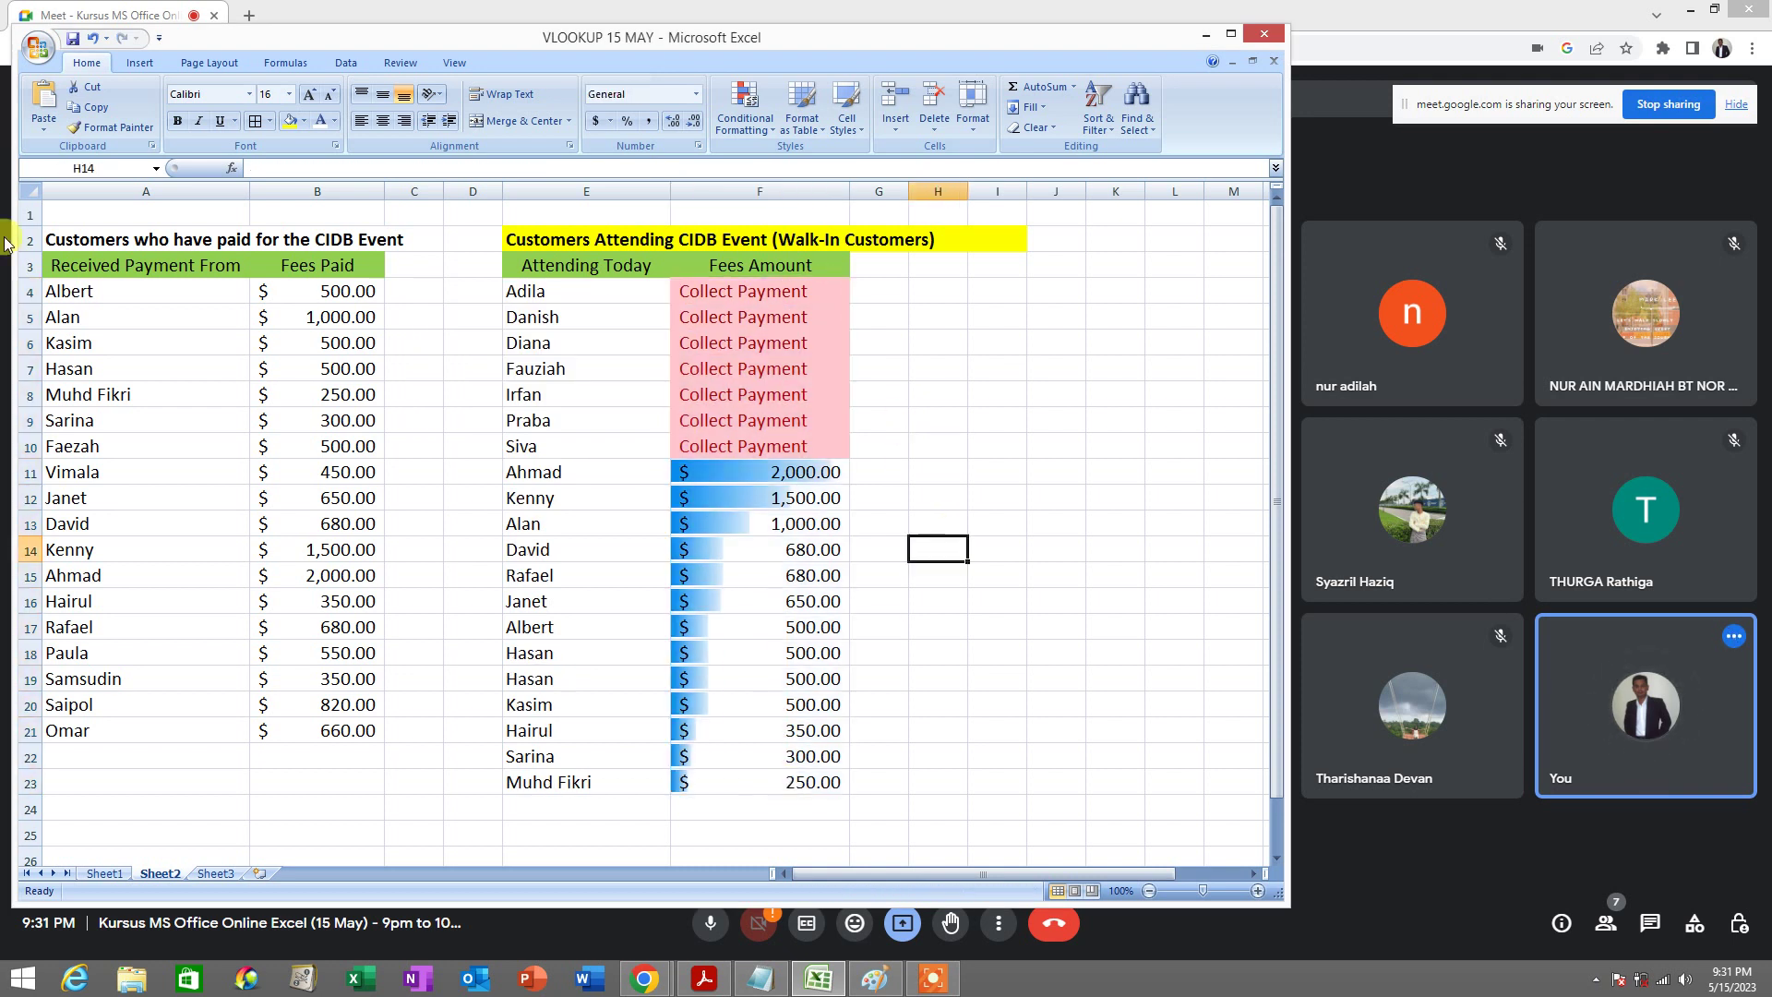
# Save the sorted workbook and close Excel
pyautogui.click(72, 41)
pyautogui.click(71, 40)
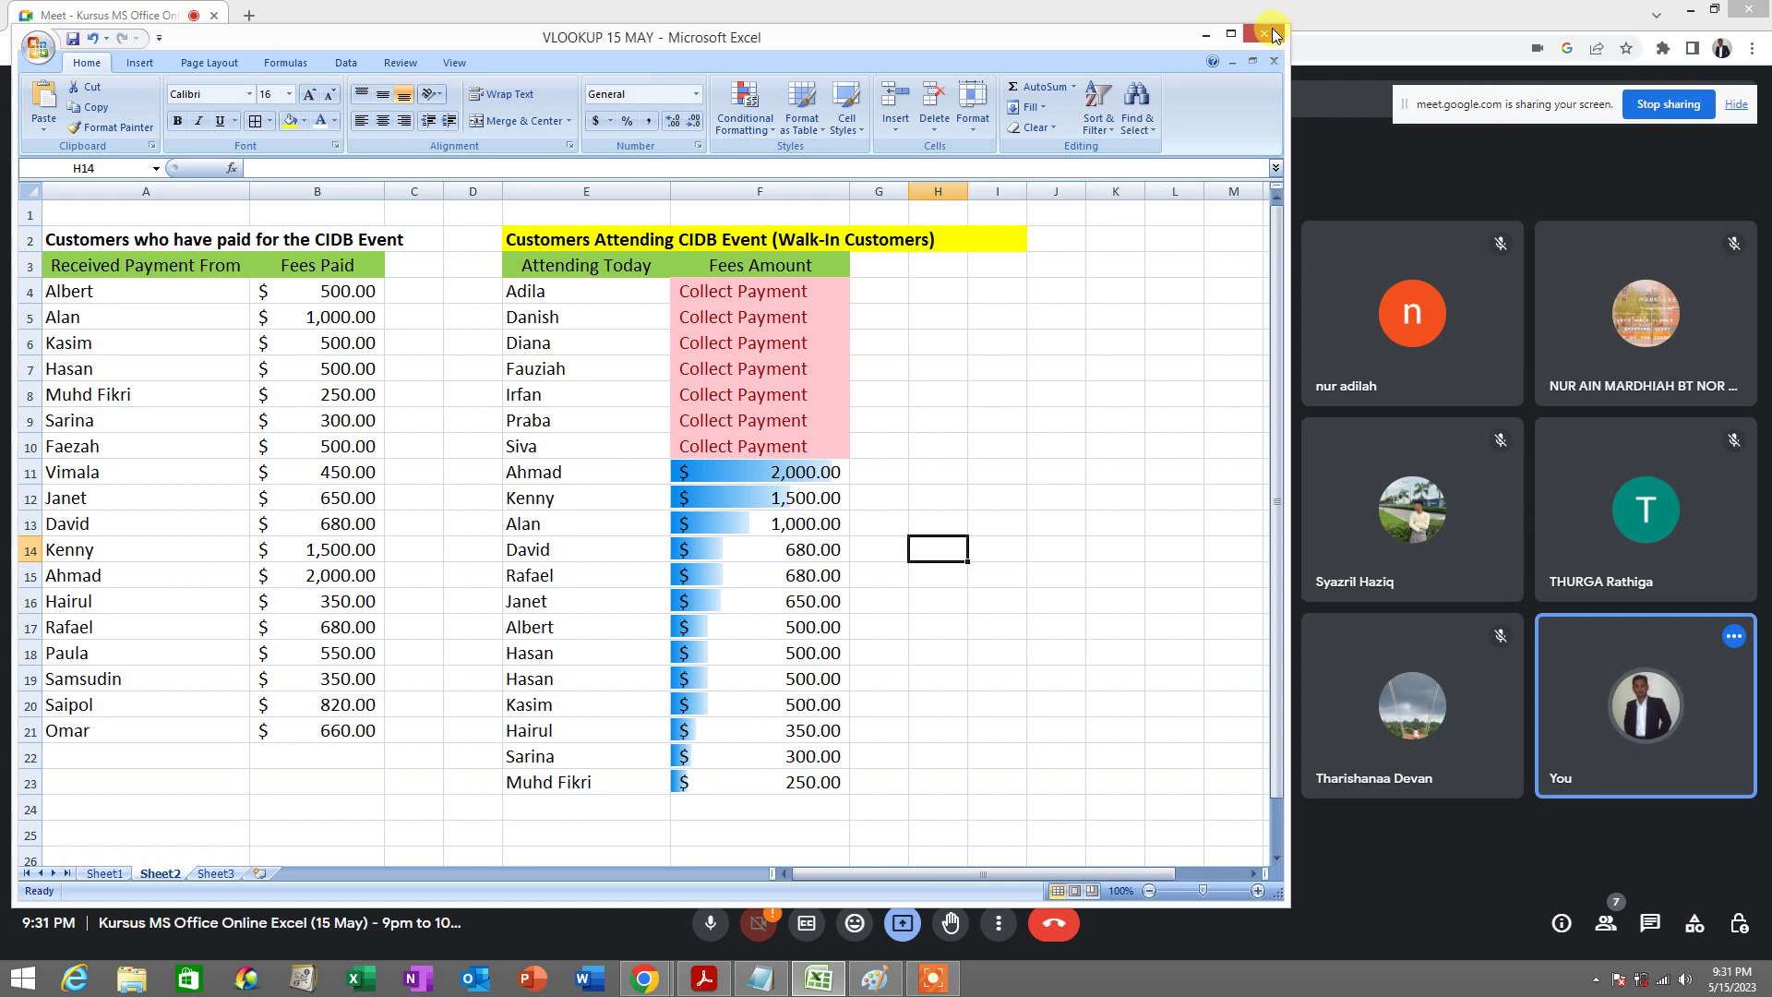
pyautogui.click(1272, 35)
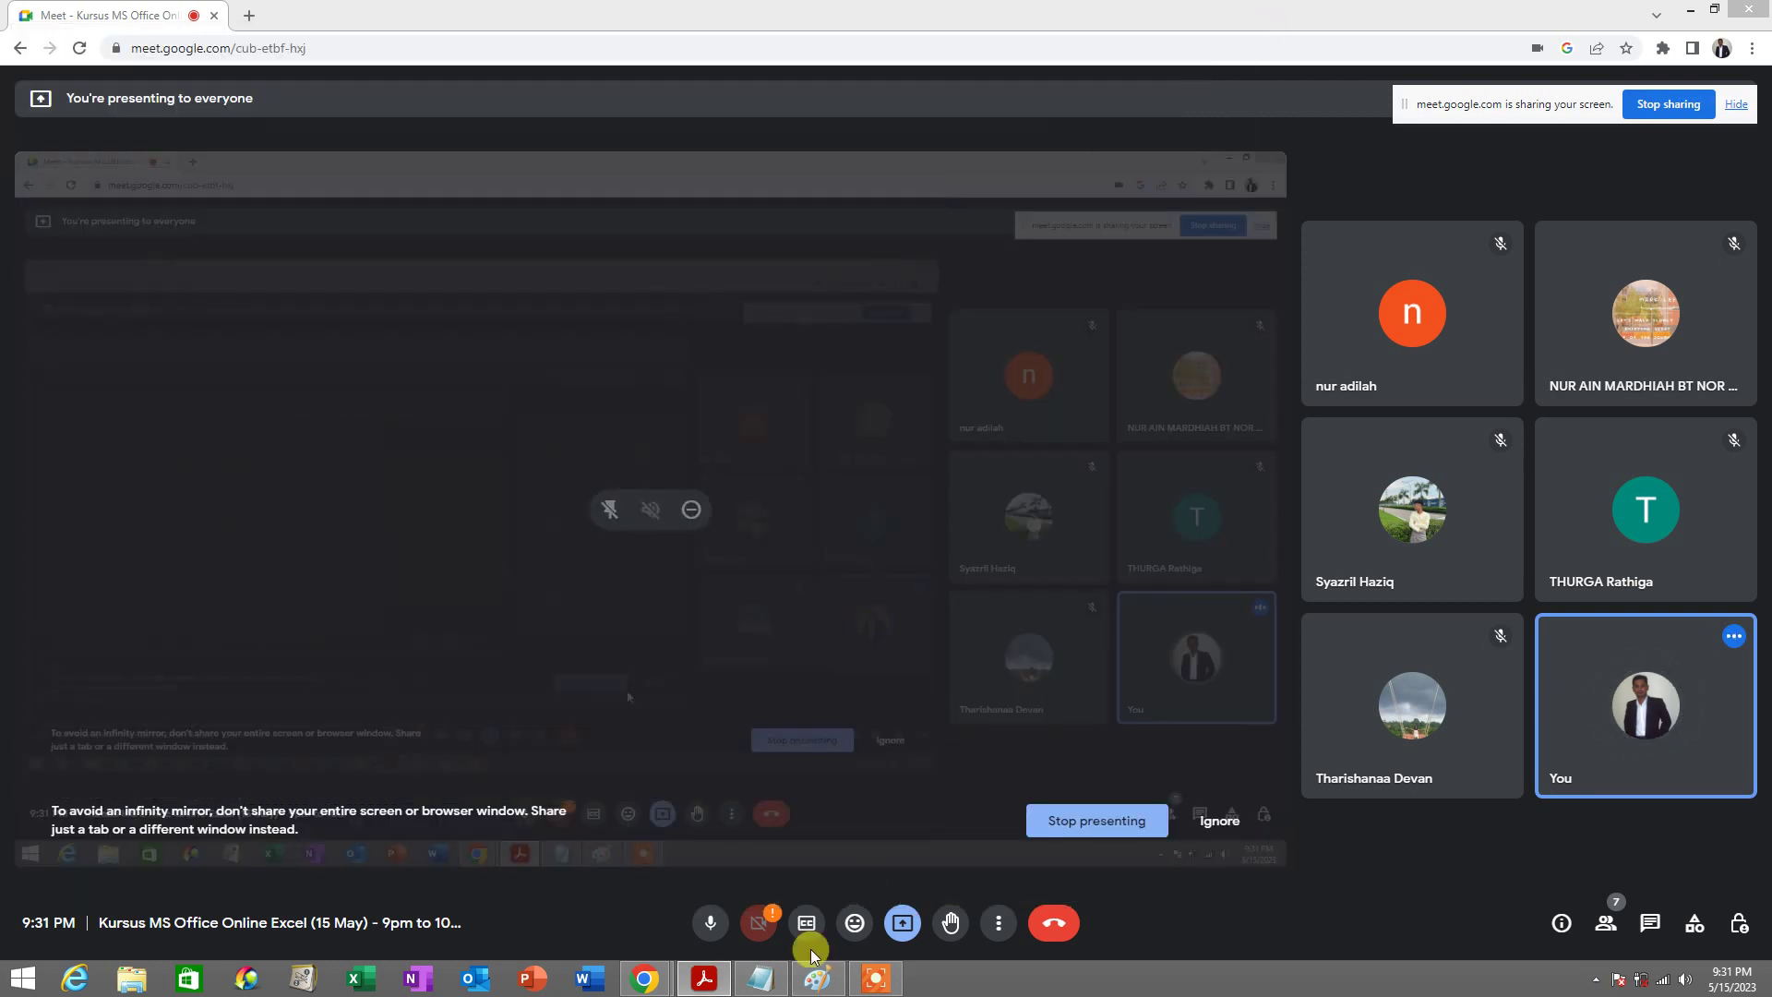
# Restore and enlarge the Notepad window, then delete the five old note lines
pyautogui.click(765, 982)
pyautogui.moveTo(559, 368); pyautogui.dragTo(462, 130)
pyautogui.moveTo(900, 480); pyautogui.dragTo(1112, 780)
pyautogui.moveTo(641, 407); pyautogui.dragTo(69, 180)
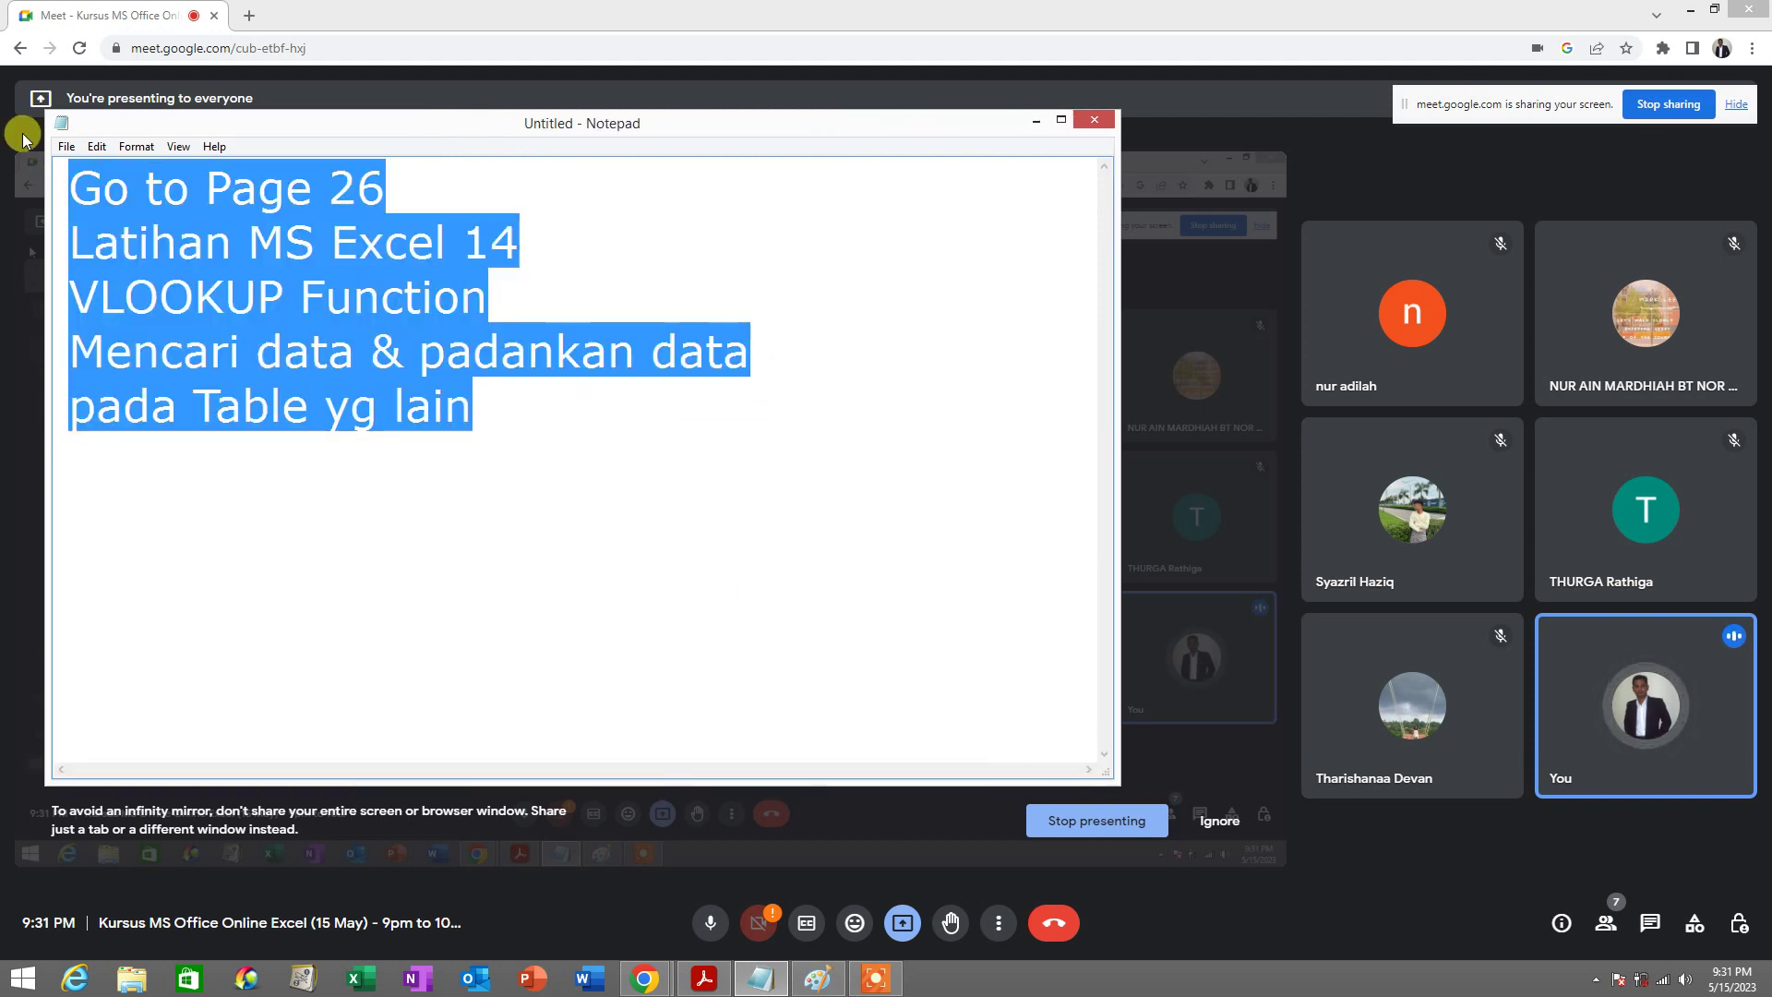
pyautogui.press('Delete')
# Type 'Email to:' with the instructor's e-mail address, then 'Emailkan Latihan File Excel kpd kami'
pyautogui.write('eMAI')
pyautogui.press('BackSpace')
pyautogui.press('BackSpace')
pyautogui.write('eMAI')
pyautogui.press('BackSpace')
pyautogui.press('BackSpace')
pyautogui.press('BackSpace')
pyautogui.press('BackSpace')
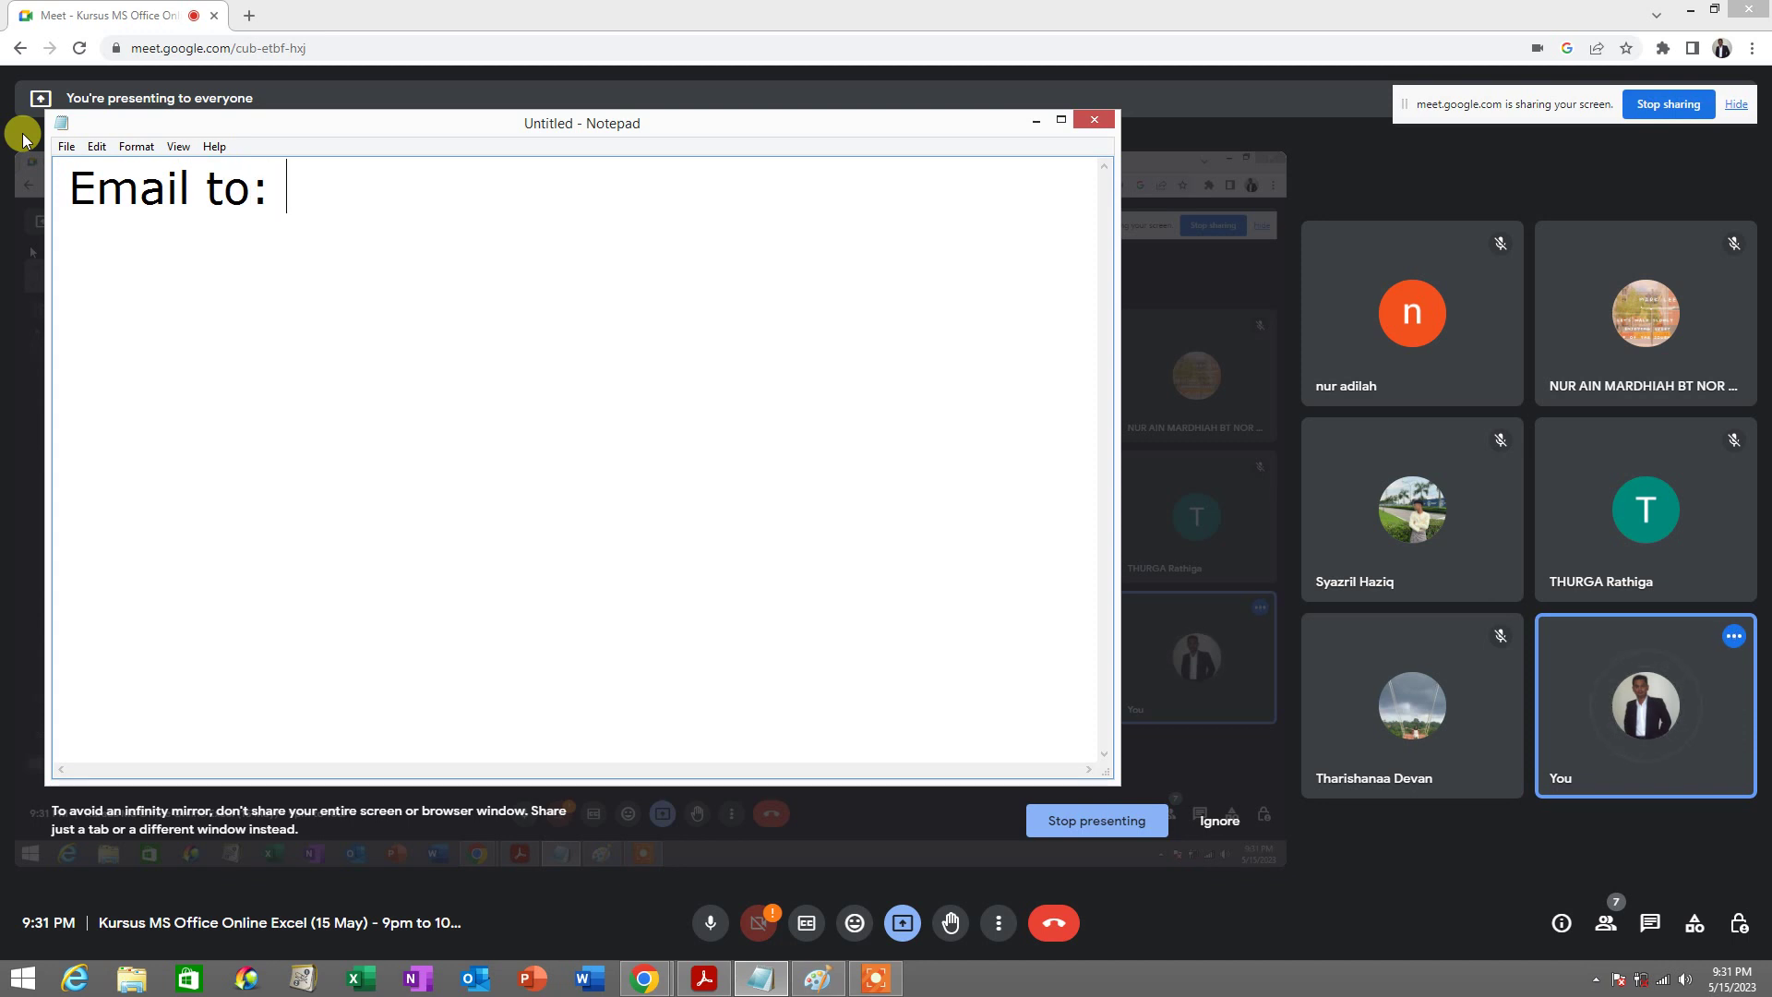
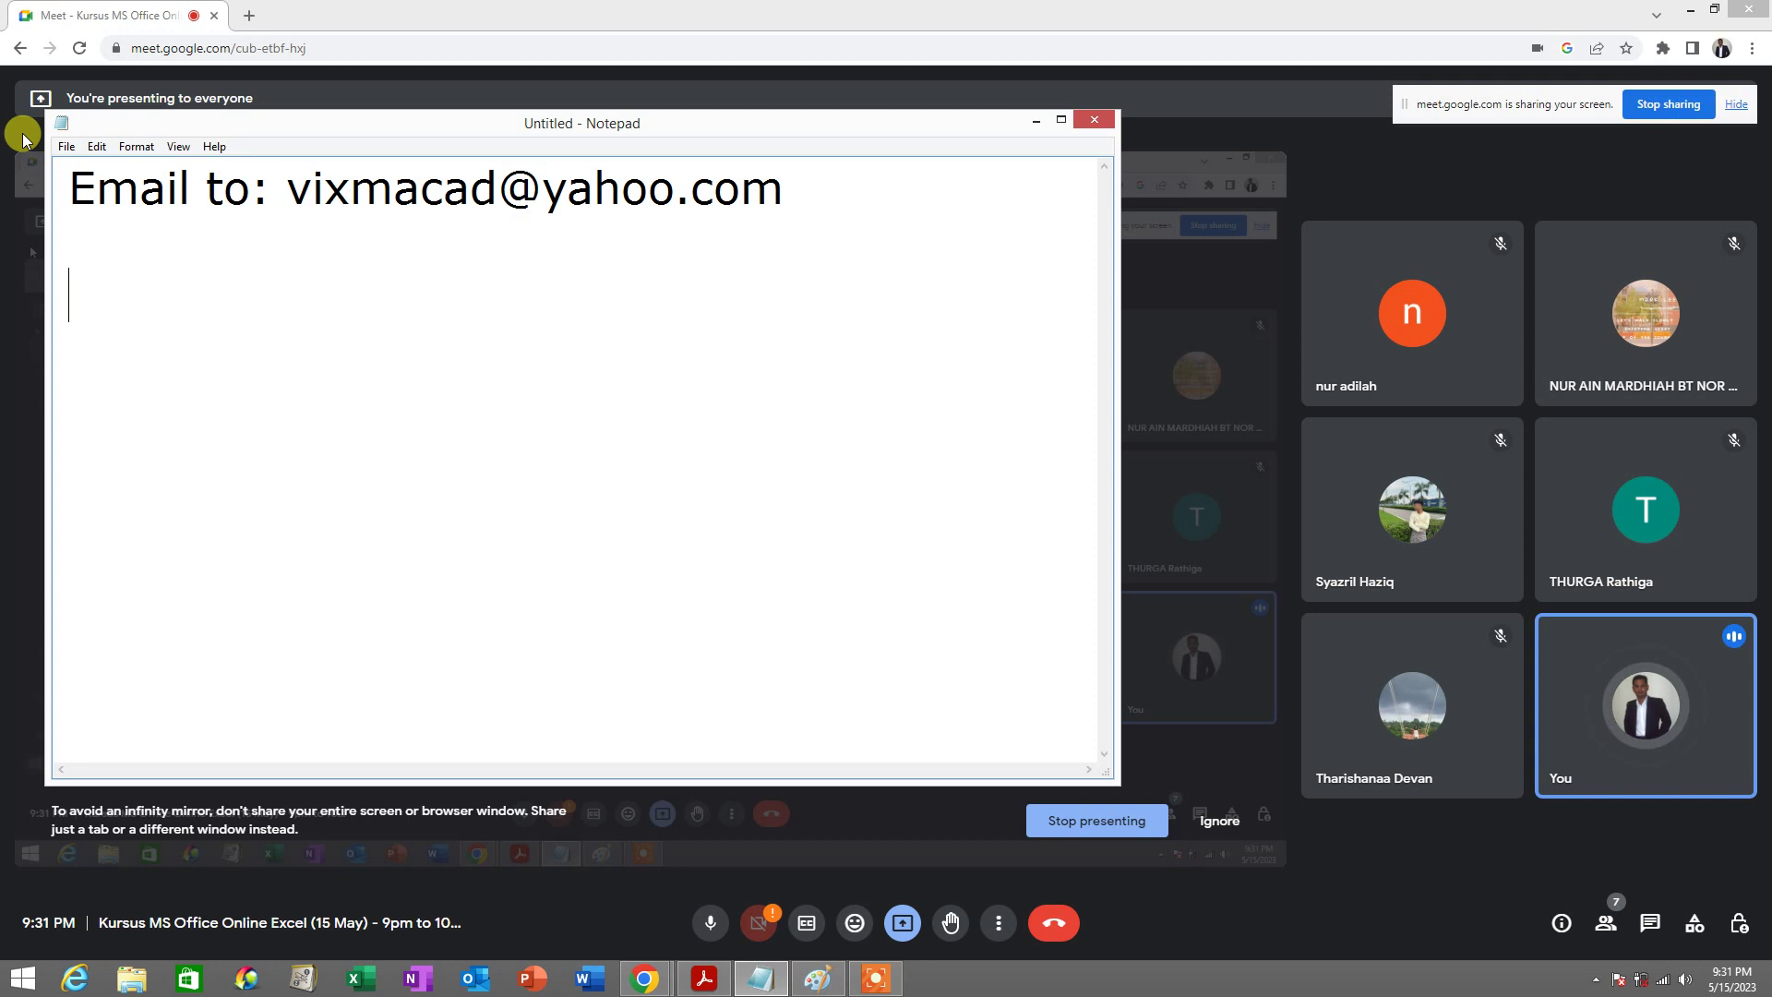
pyautogui.write('Email')
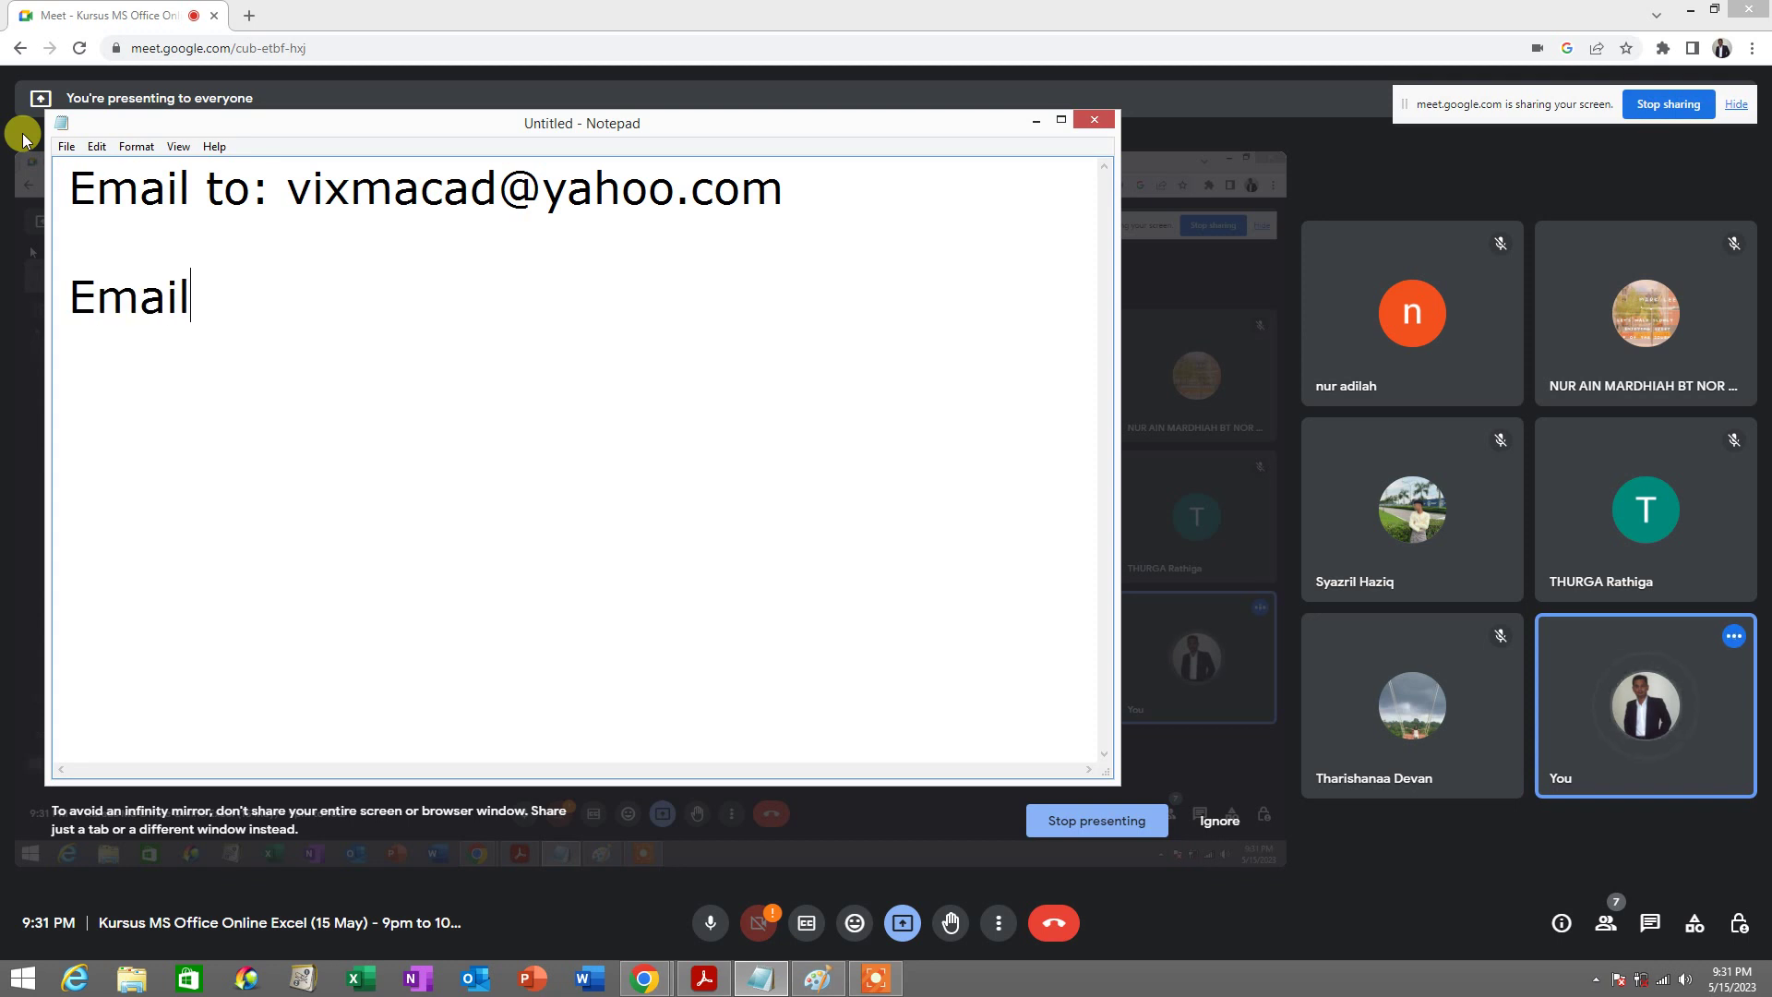
pyautogui.write('kan Latihan File Excel')
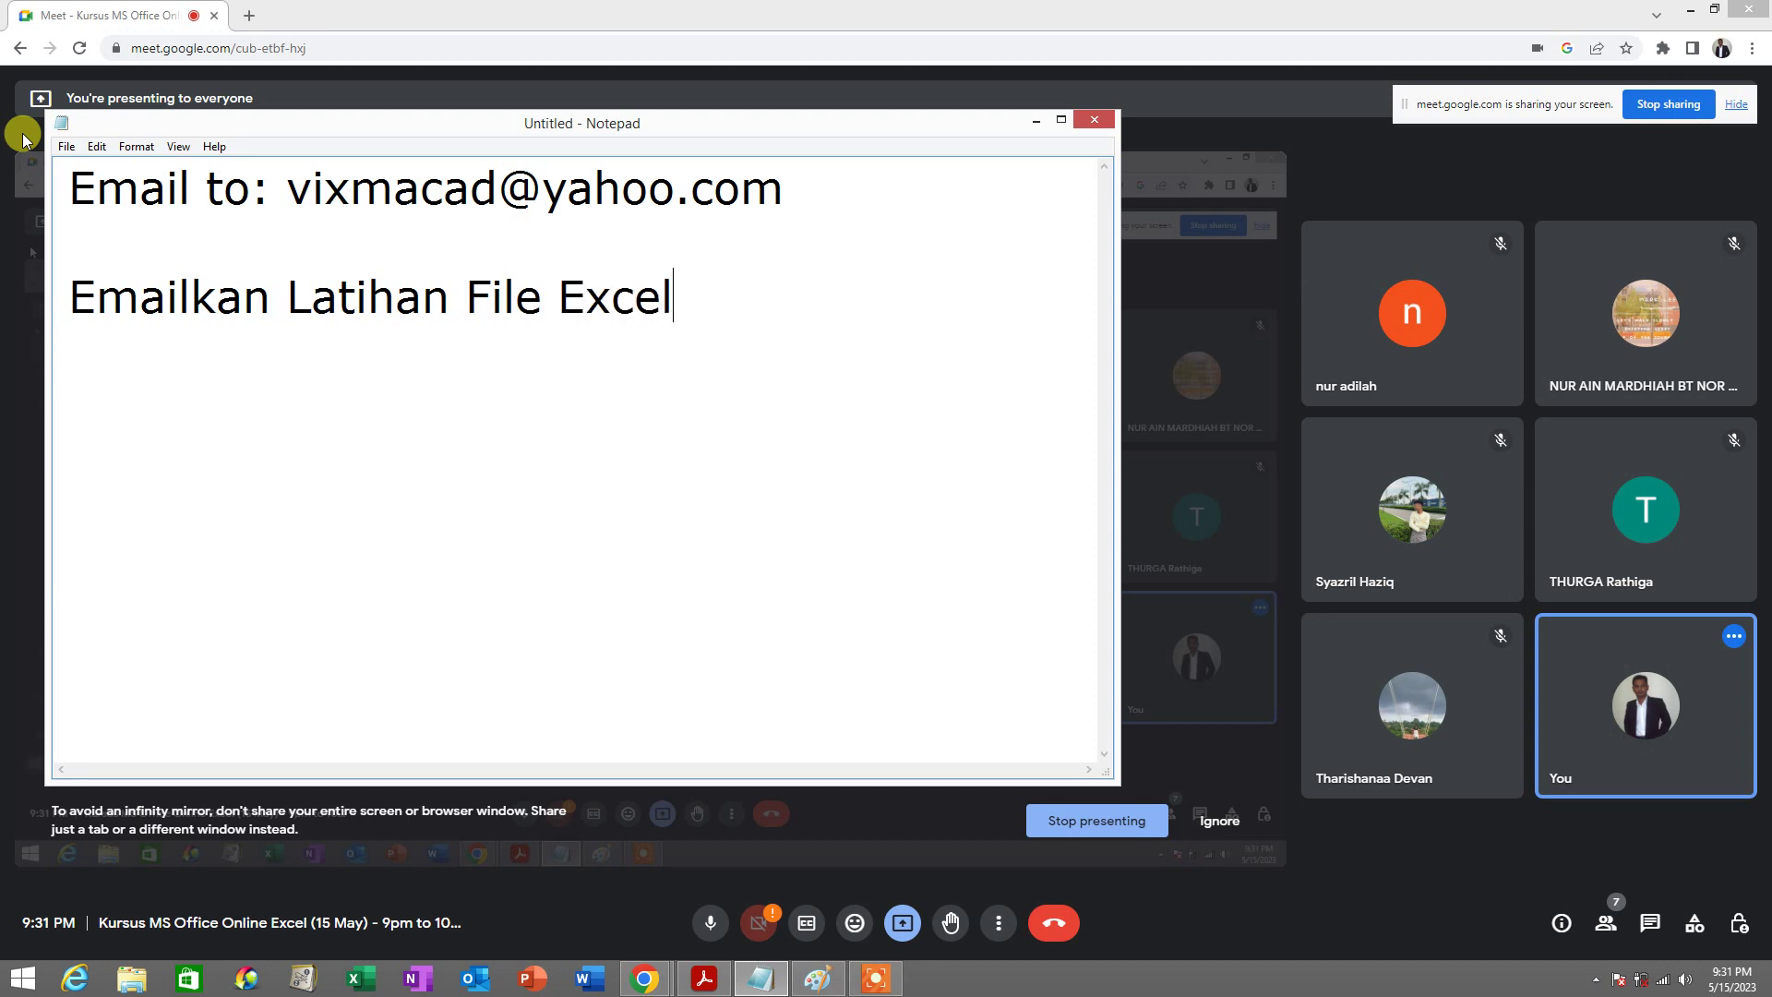
pyautogui.write('kpd kami')
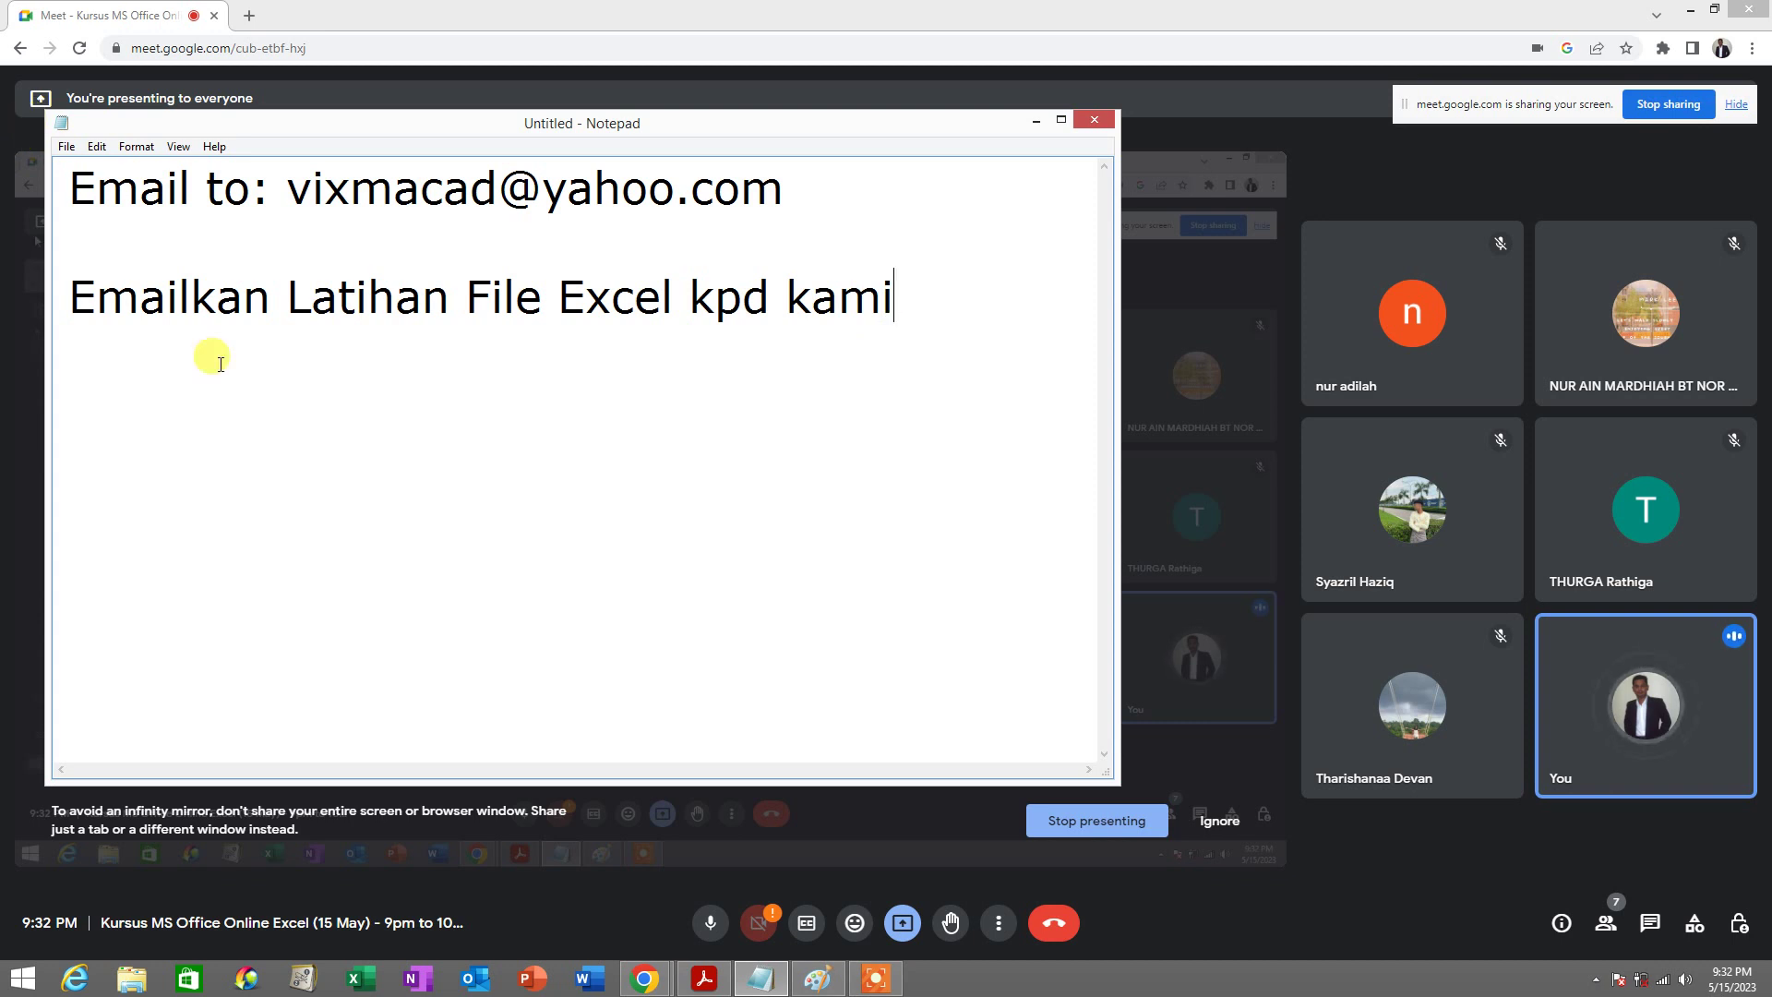
pyautogui.click(704, 977)
pyautogui.scroll(-10, 688, 577)
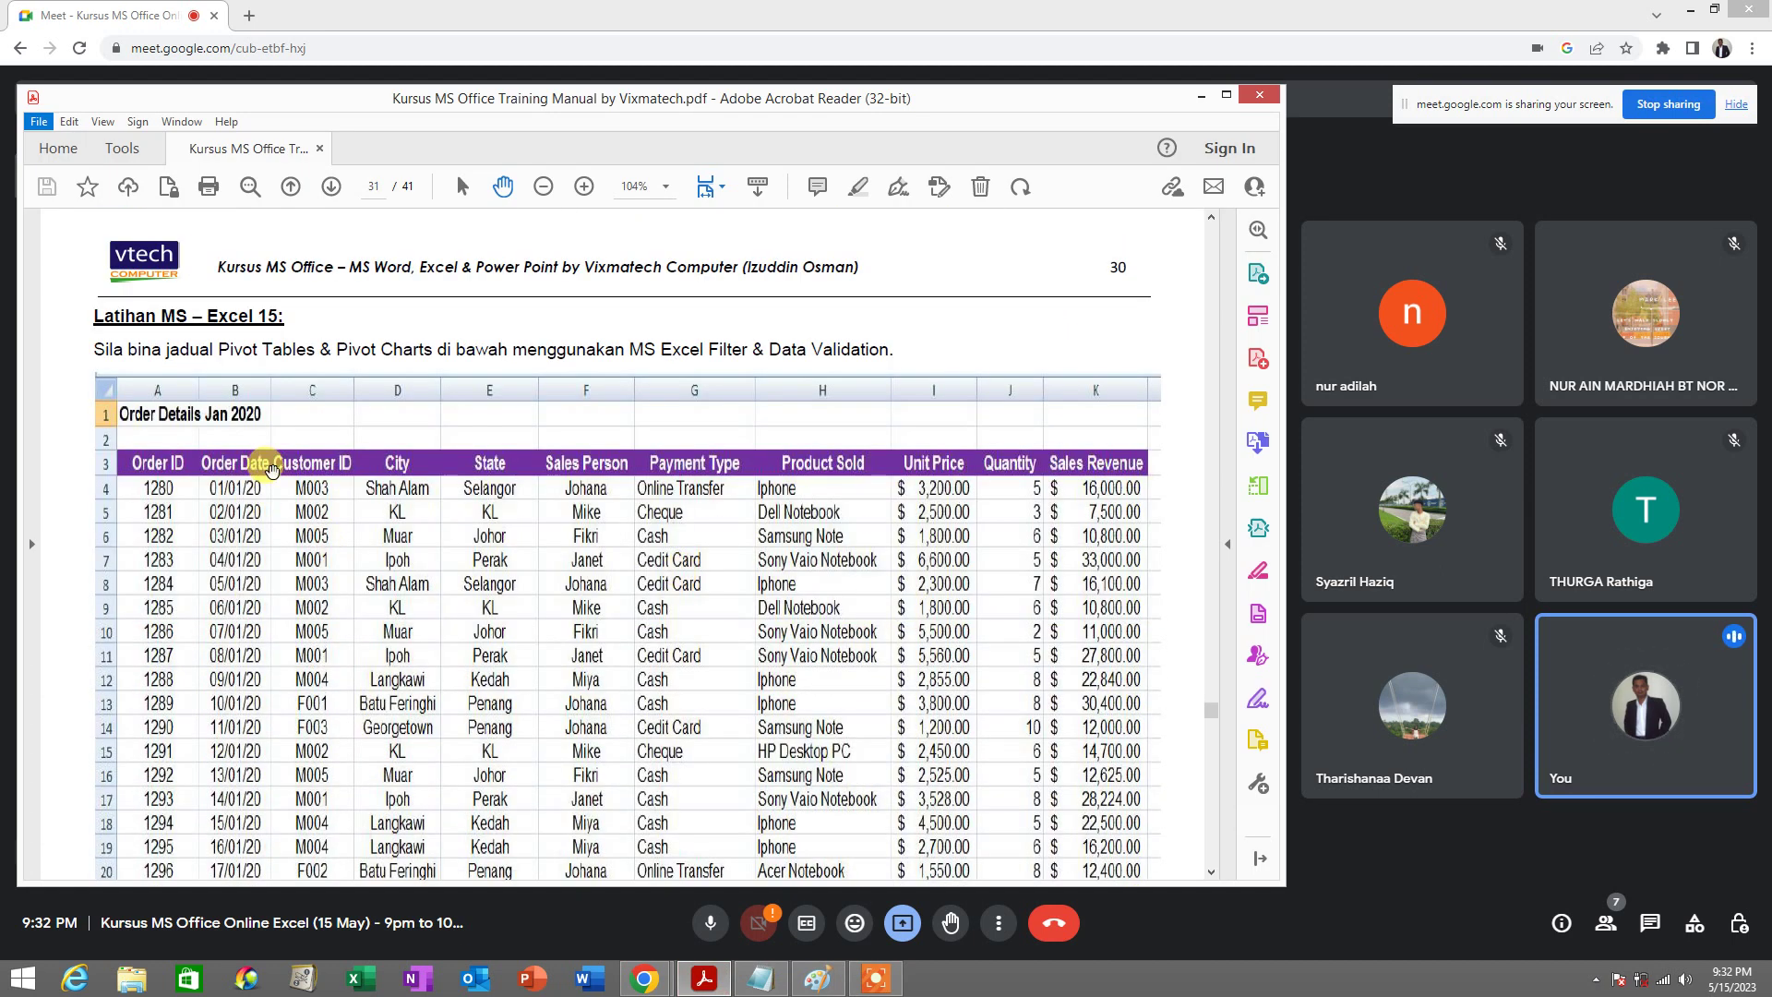
pyautogui.scroll(-10, 369, 448)
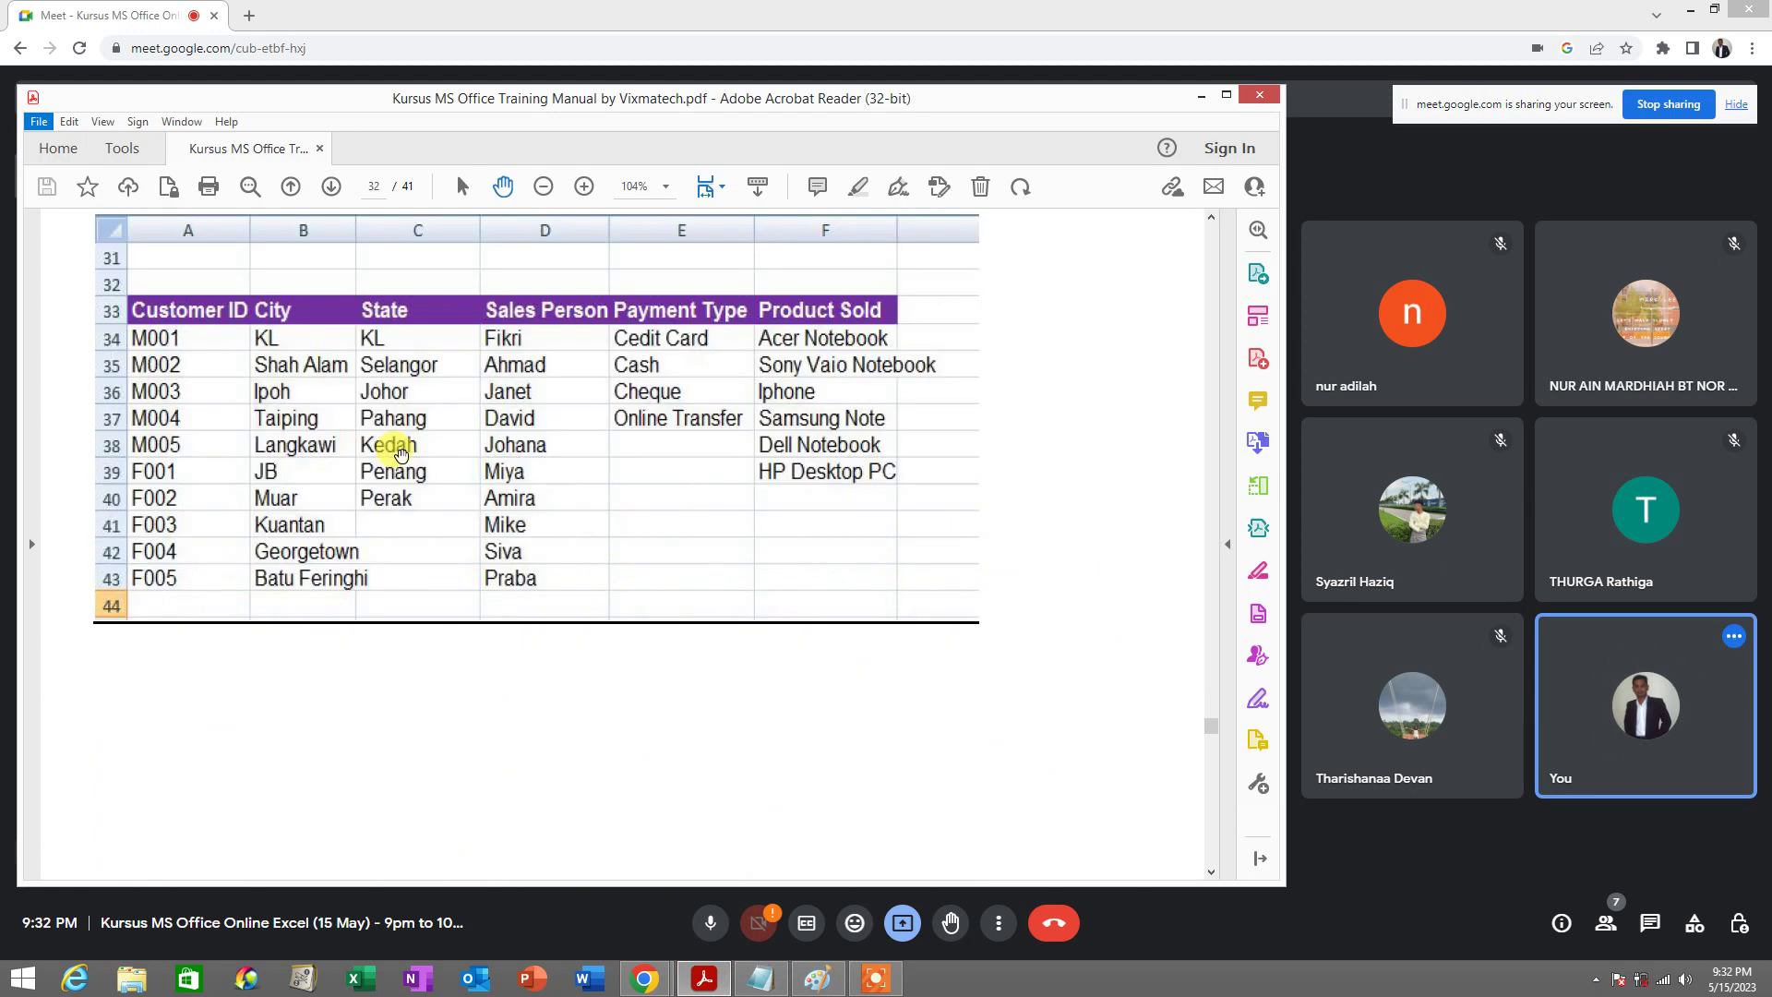
pyautogui.scroll(-10, 402, 452)
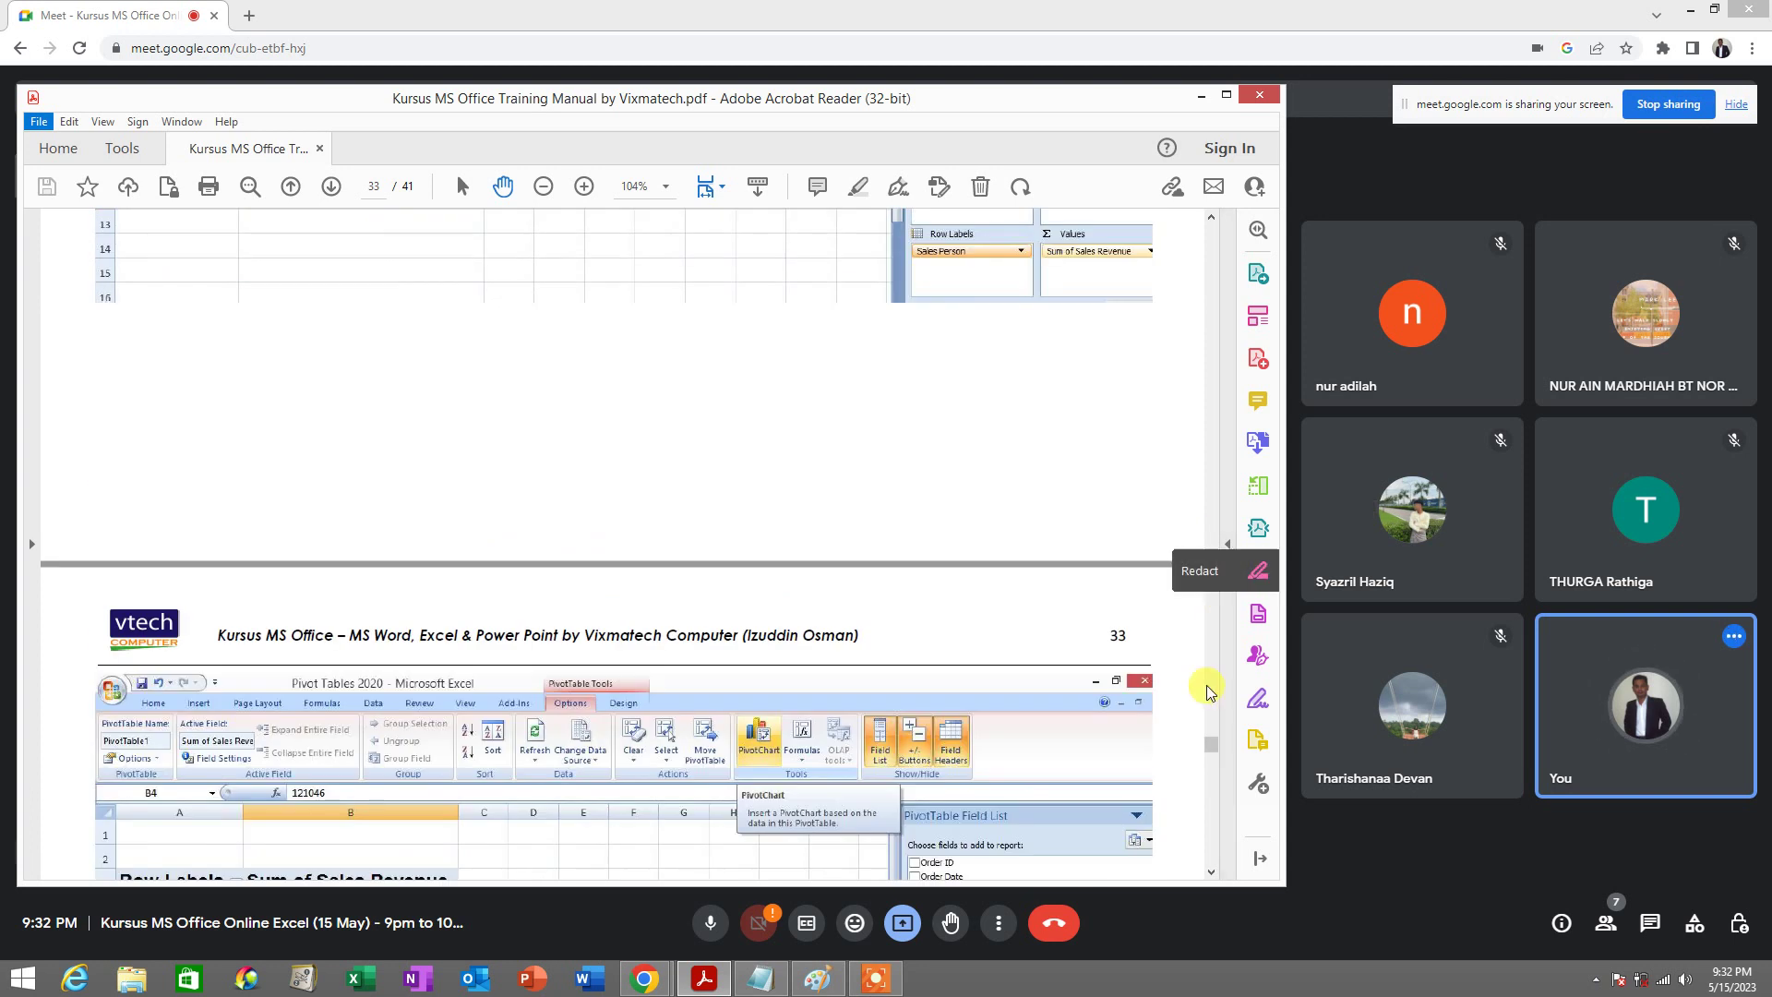
pyautogui.scroll(-10, 1179, 757)
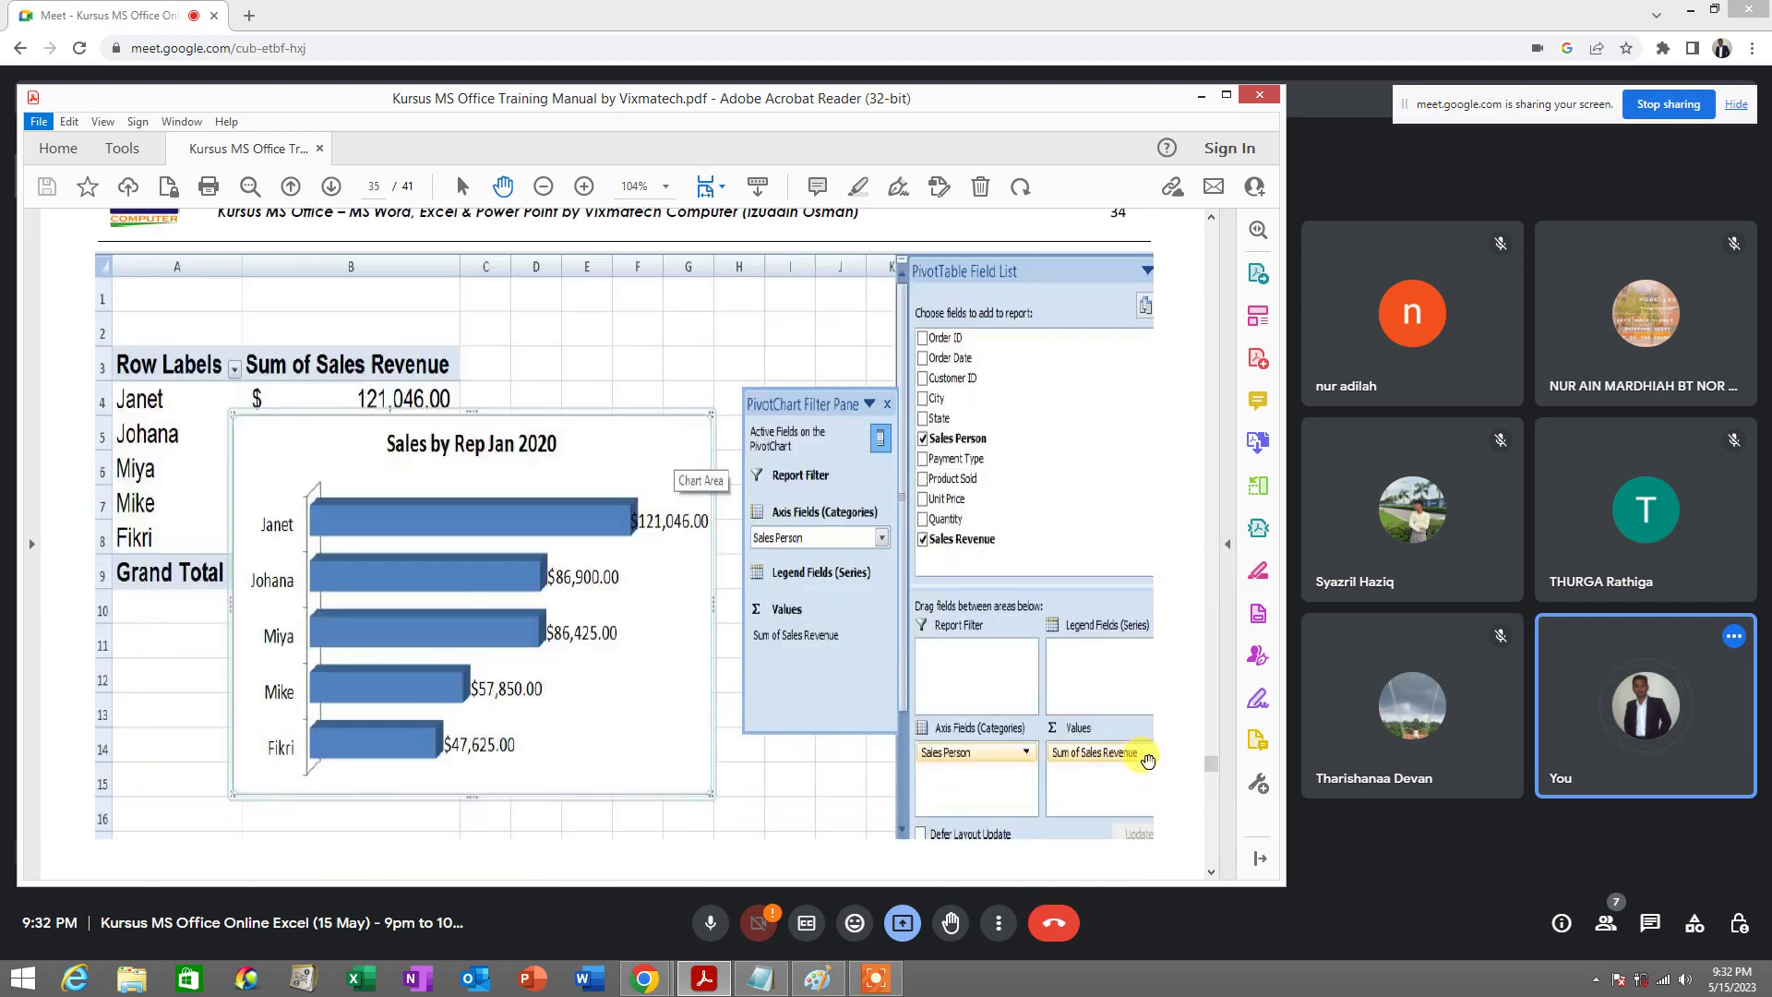
pyautogui.scroll(-12, 1147, 760)
pyautogui.scroll(-10, 1142, 740)
pyautogui.scroll(5, 1136, 735)
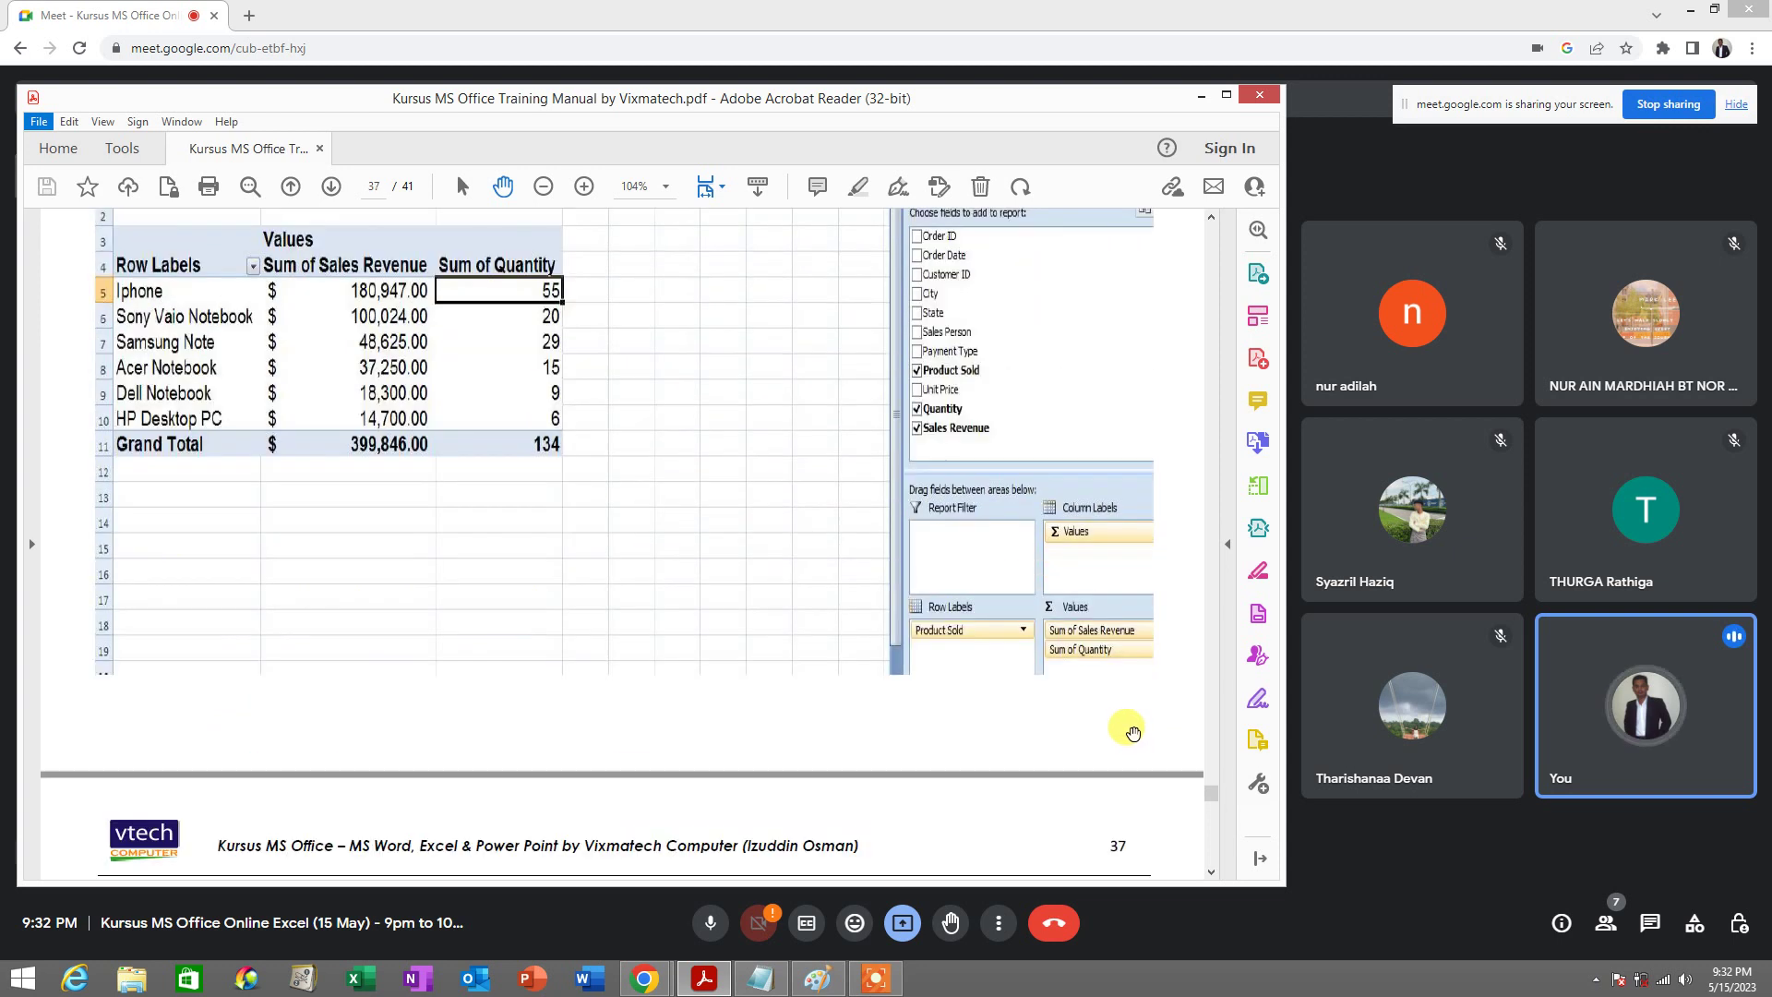
pyautogui.scroll(3, 732, 633)
pyautogui.scroll(-8, 863, 455)
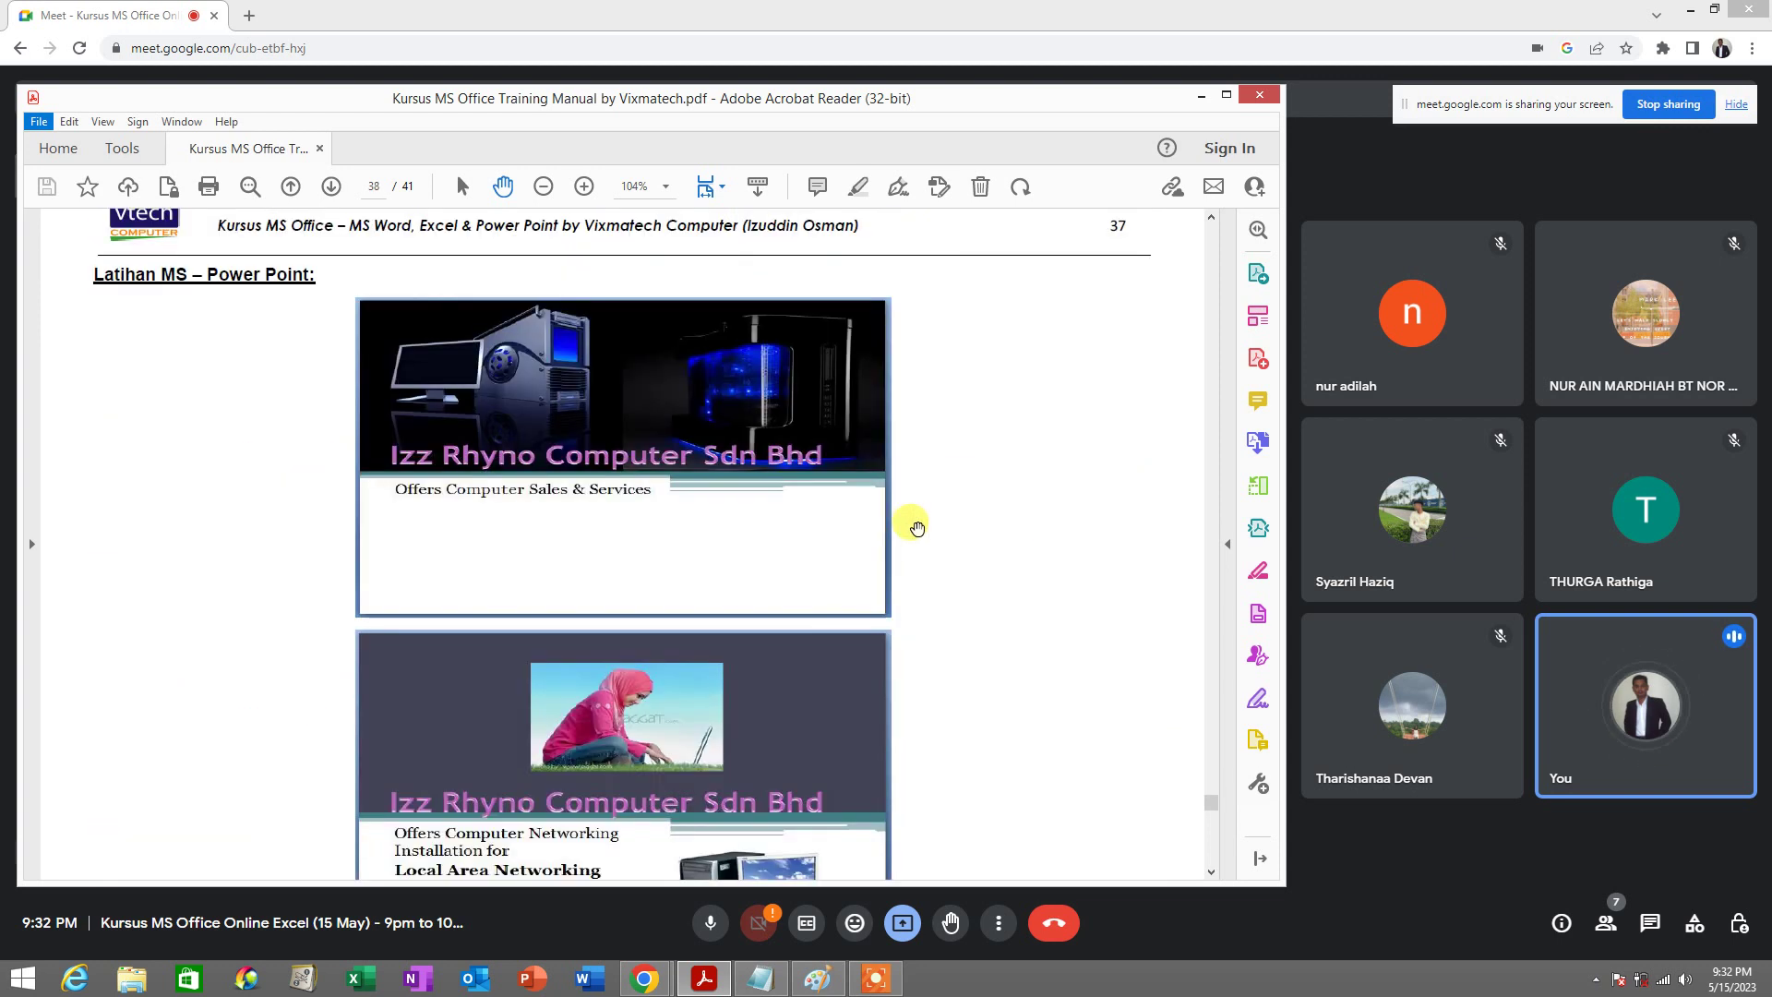
pyautogui.scroll(-10, 914, 527)
pyautogui.scroll(-12, 609, 503)
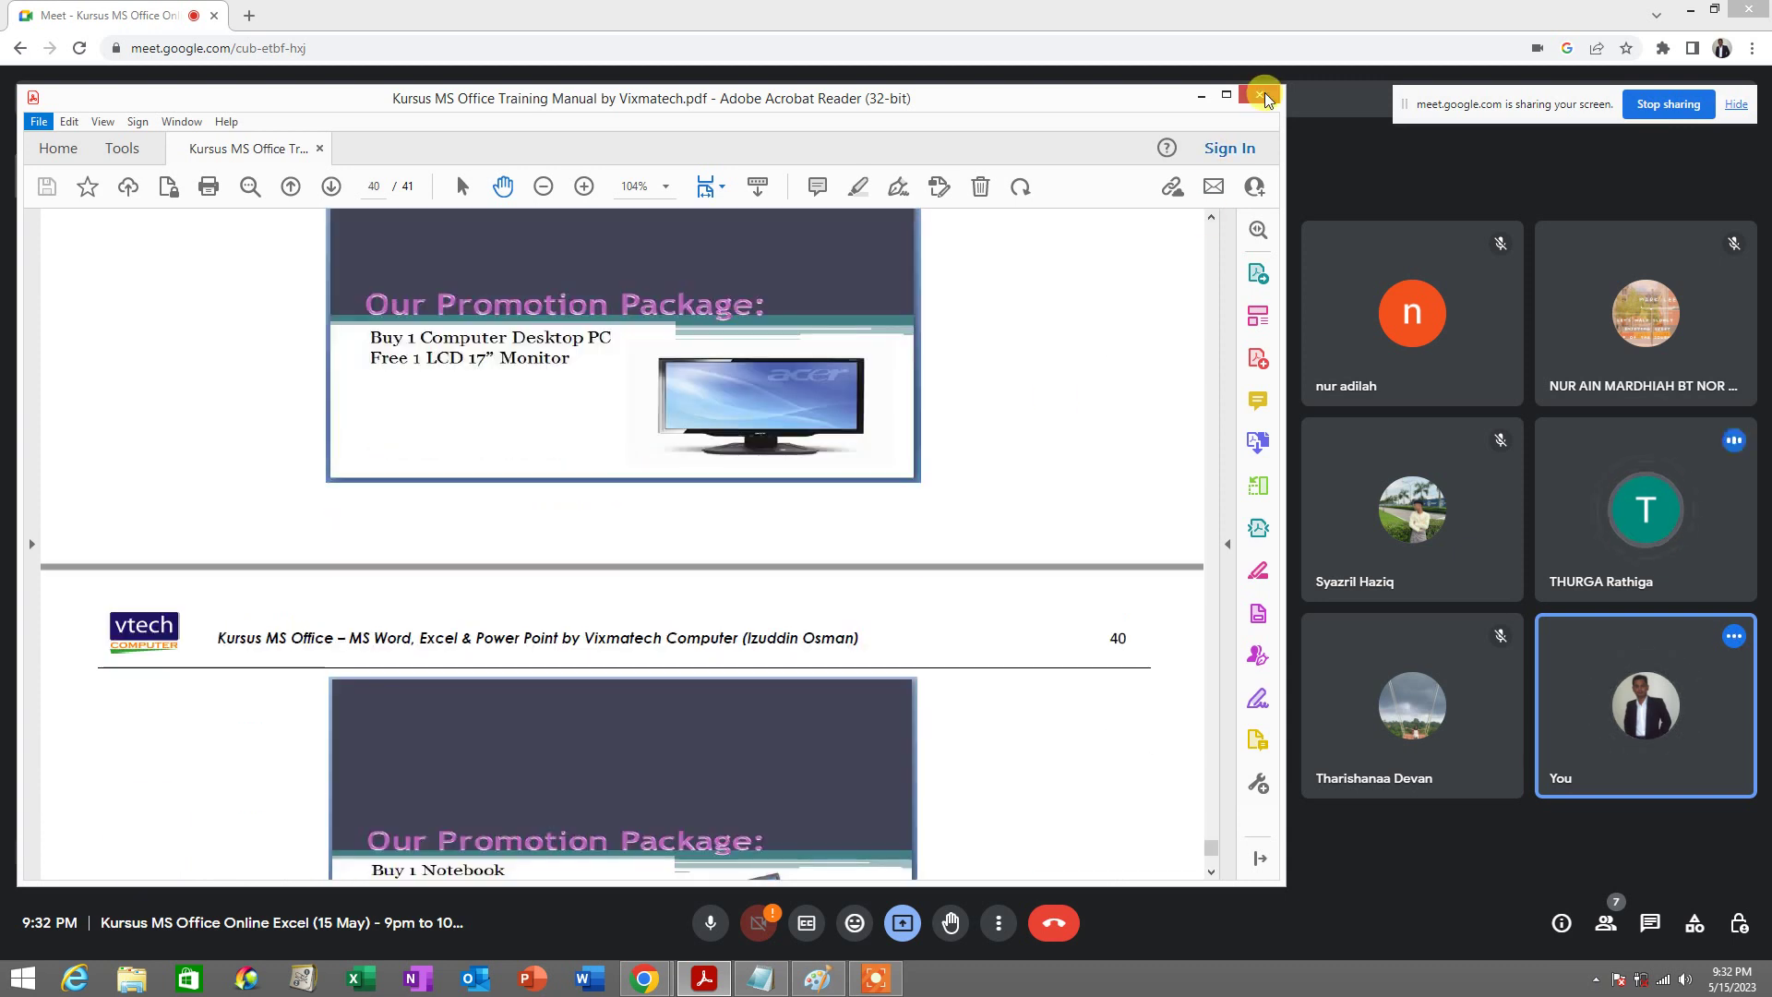
pyautogui.click(1263, 96)
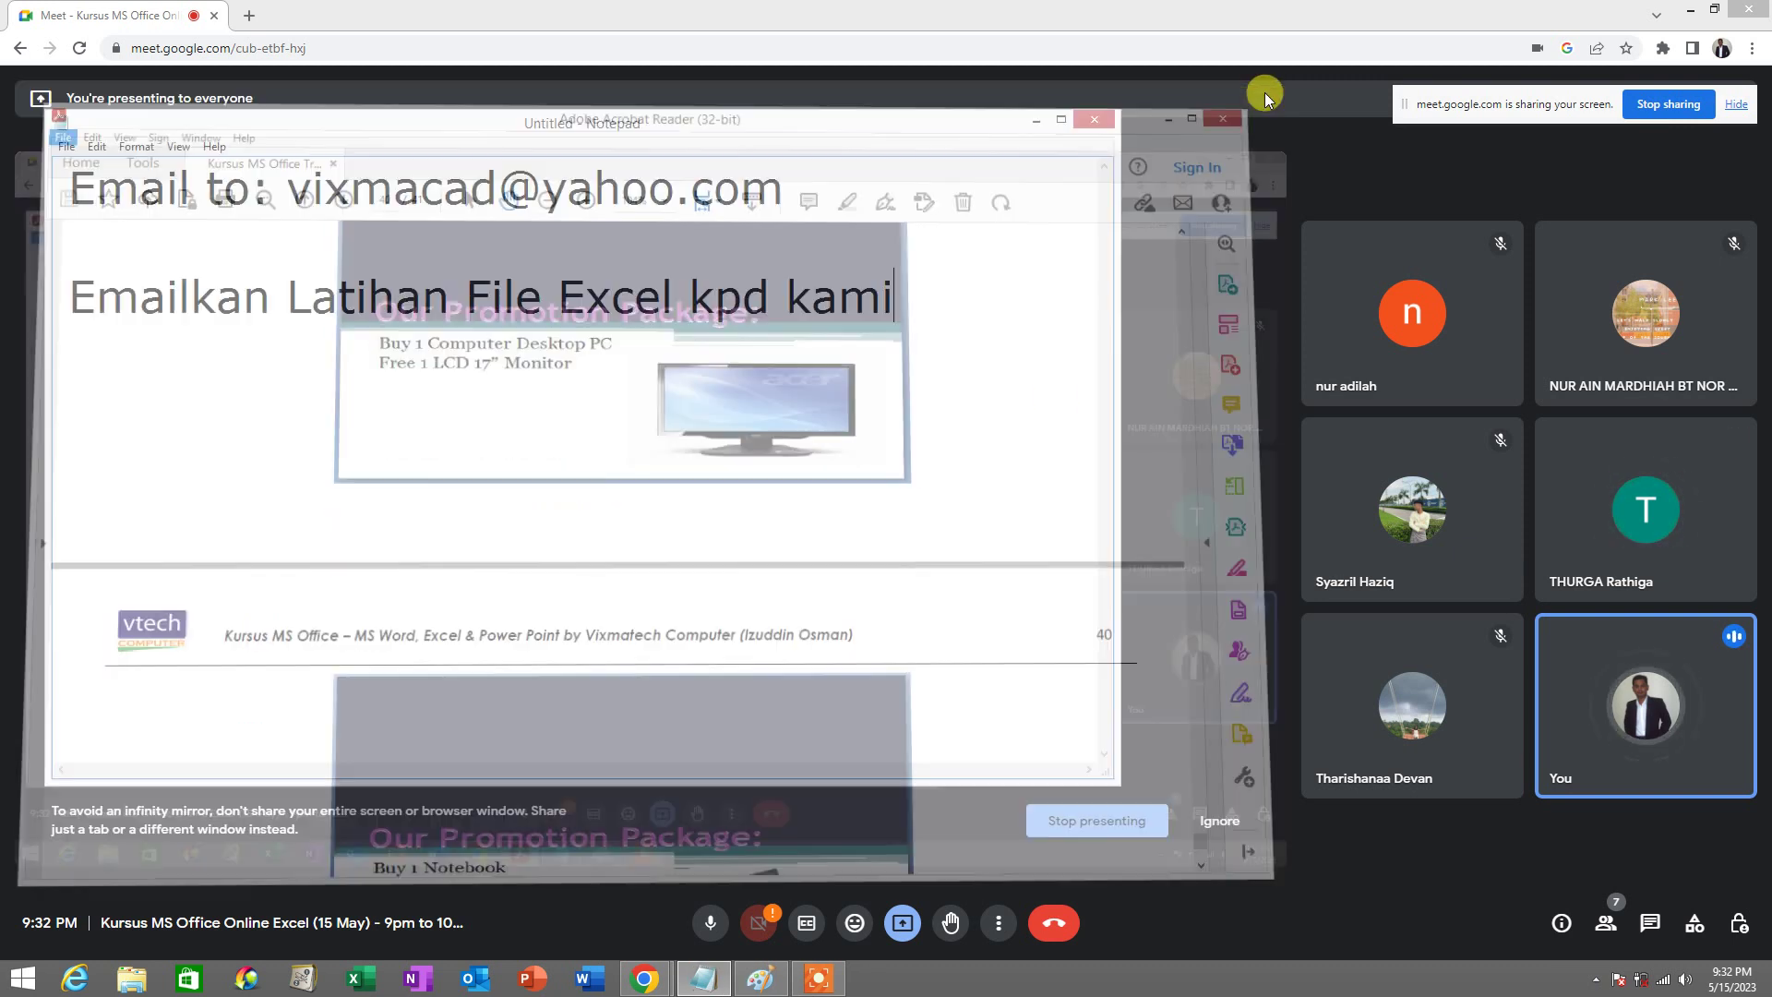
# Type 'Thank you so much' on a new line, then a 'Watsap:' line with the instructor's phone number and name
pyautogui.press('Return')
pyautogui.press('Return')
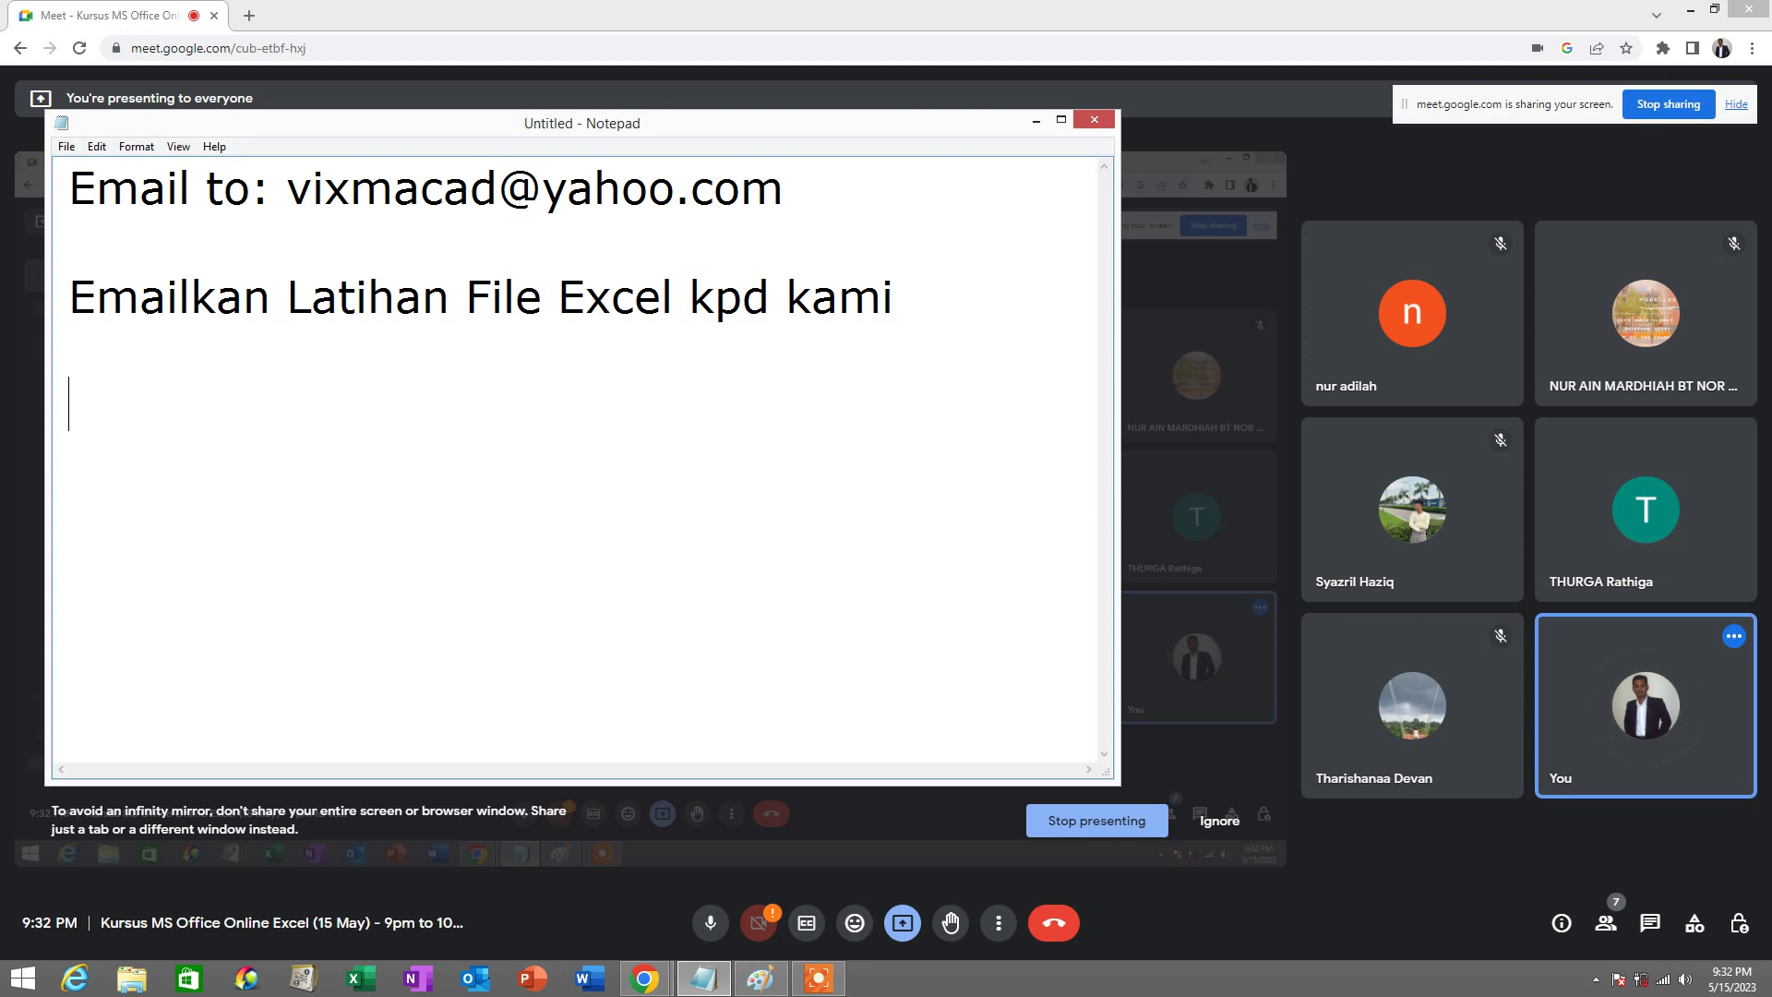
pyautogui.write('Thank you so much')
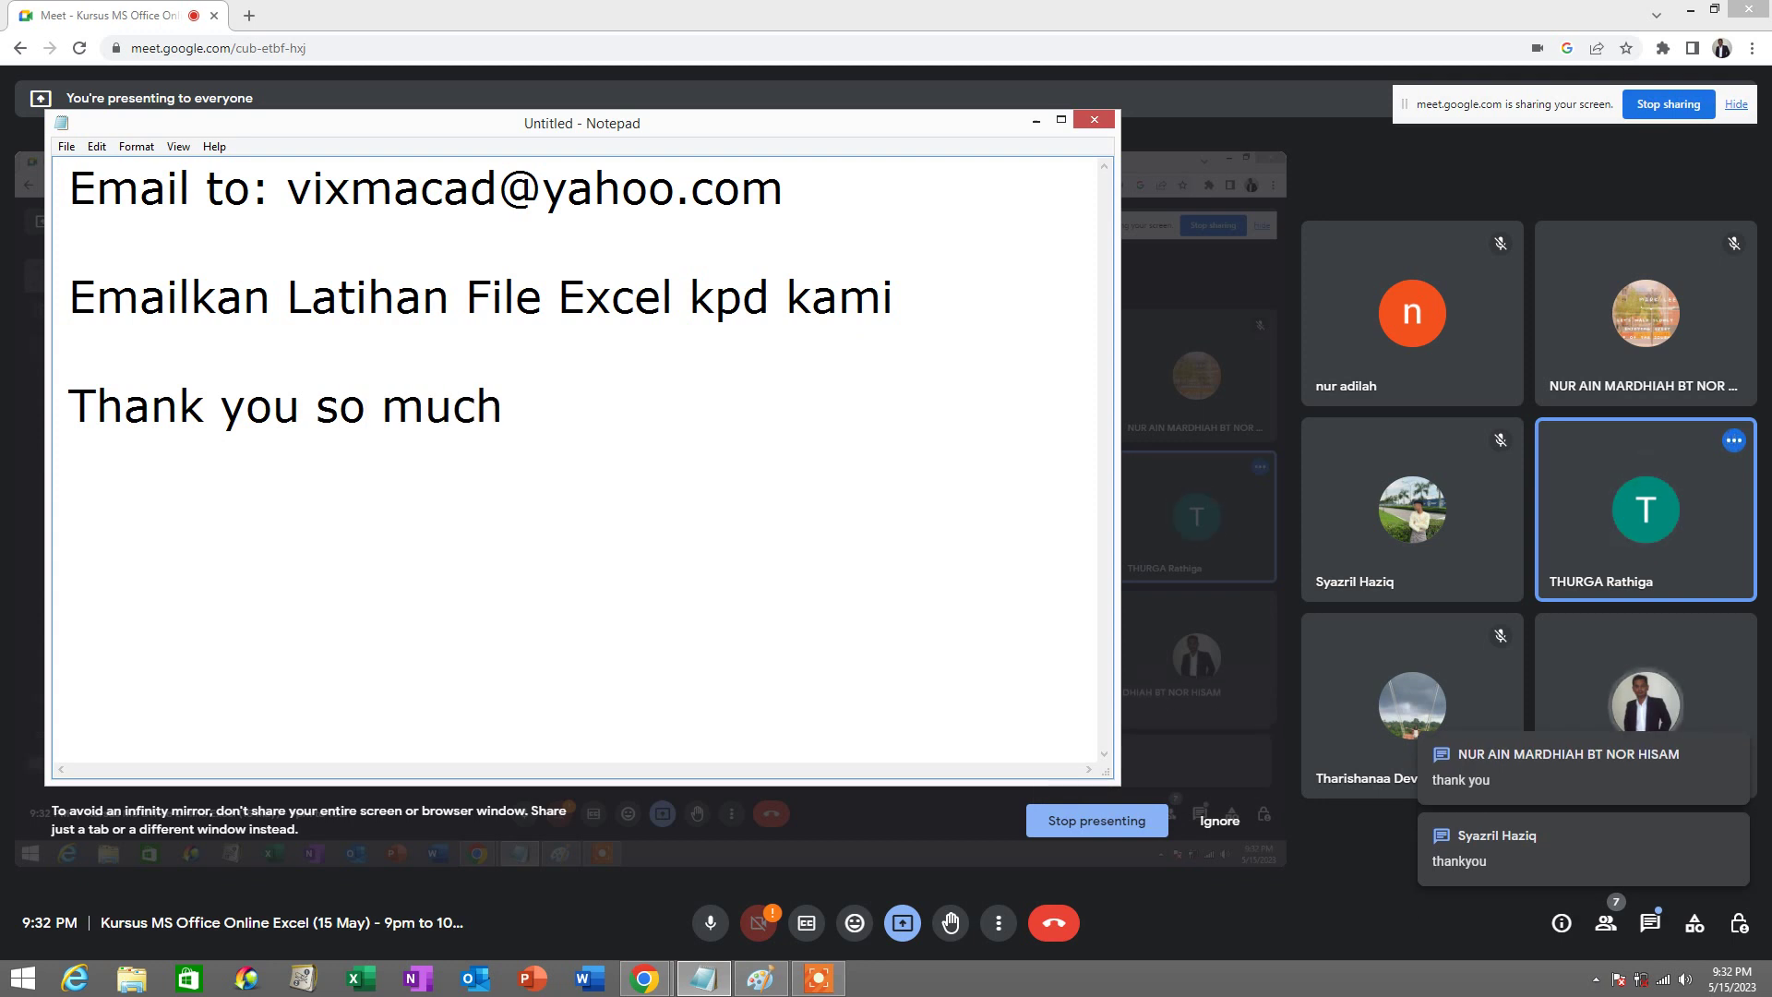
pyautogui.press('Return')
pyautogui.press('Return')
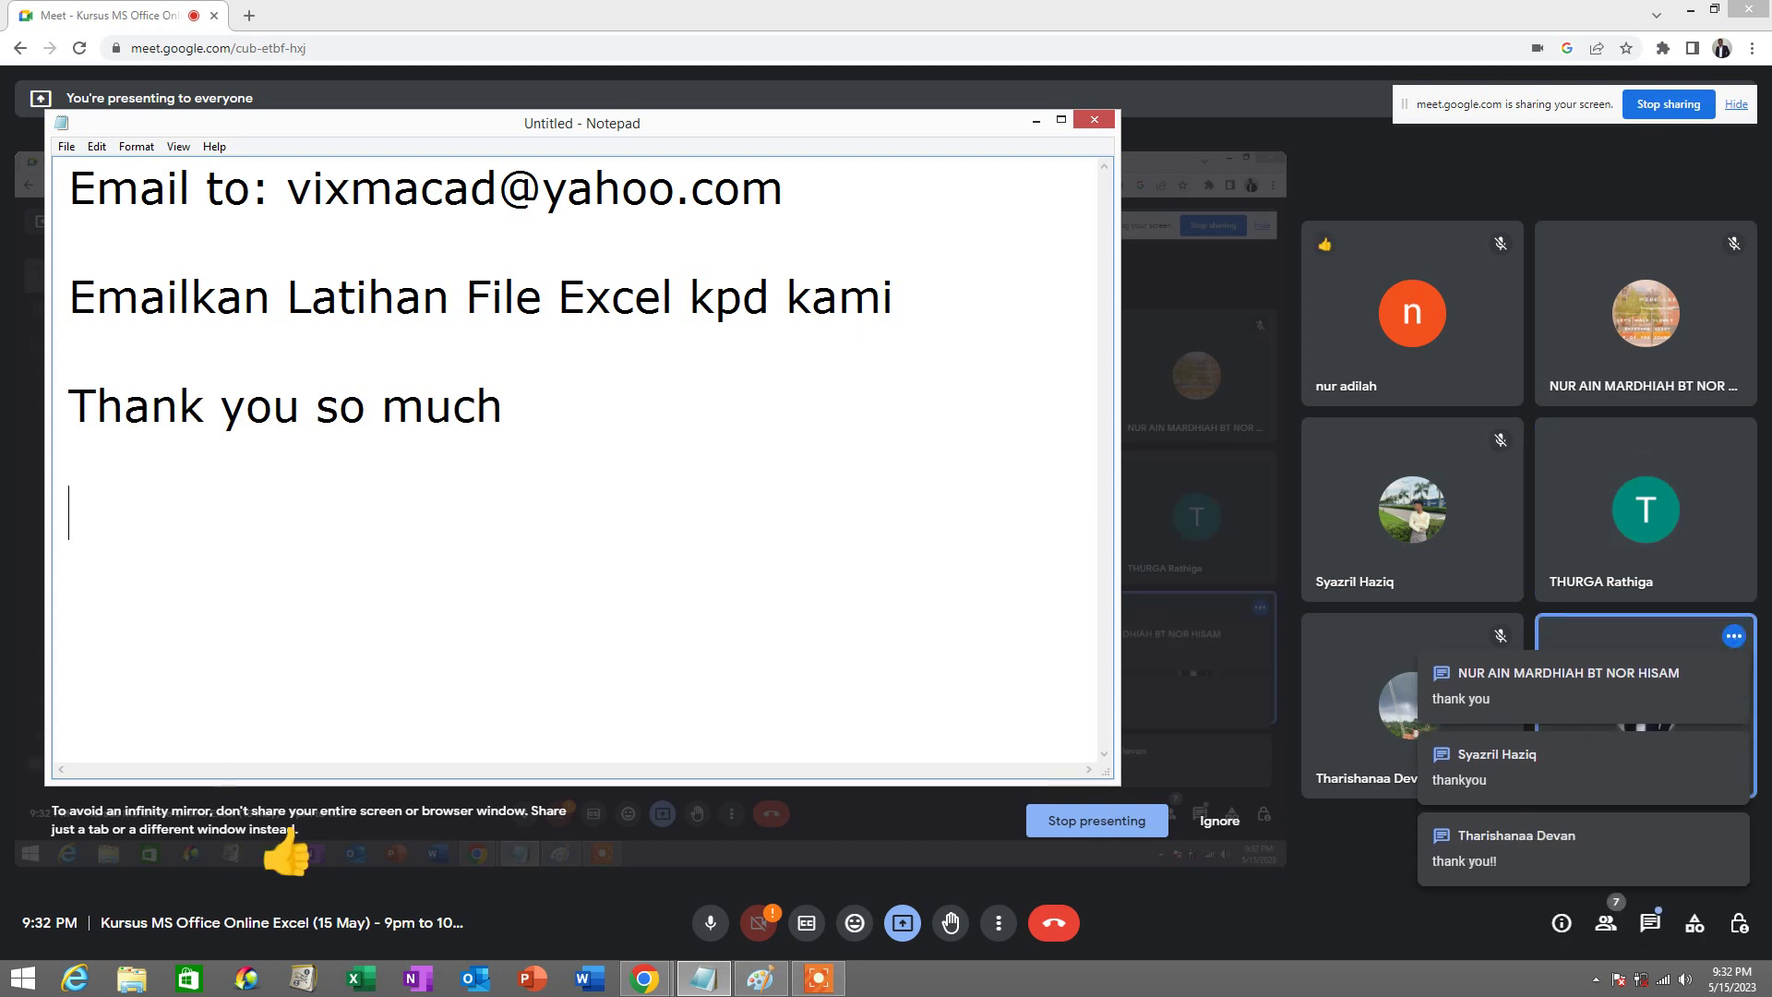
pyautogui.write('Wa')
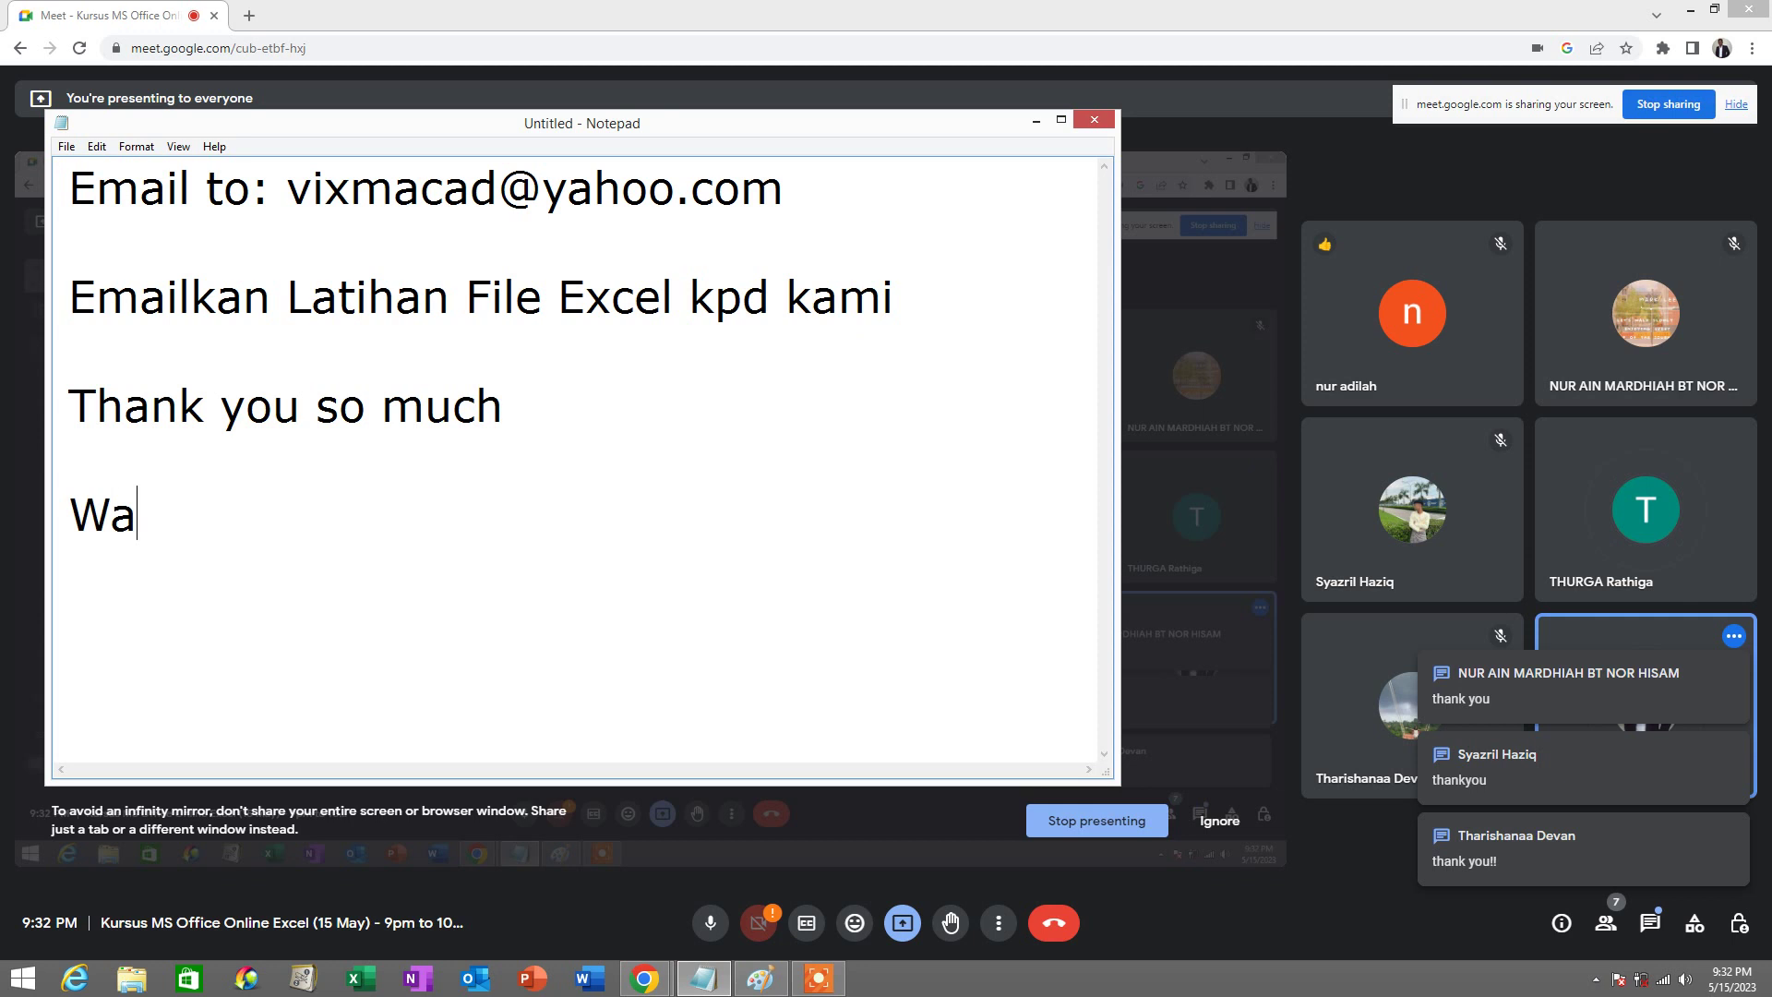
pyautogui.write('tsap')
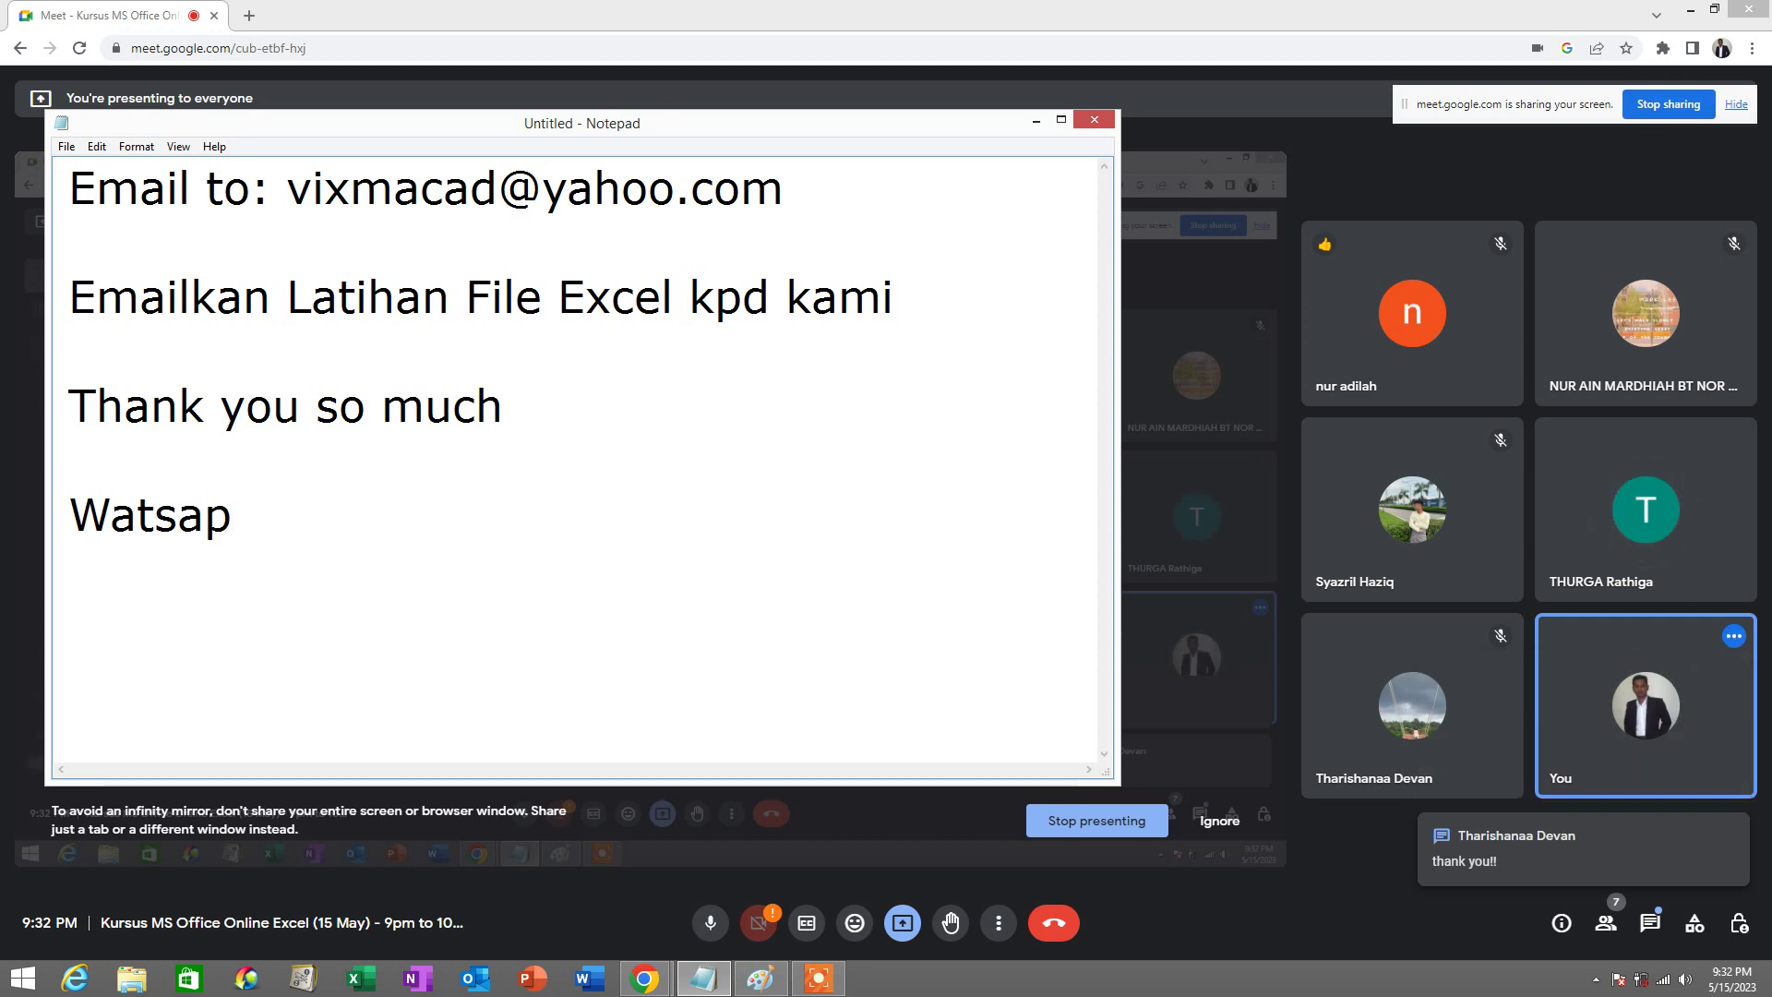
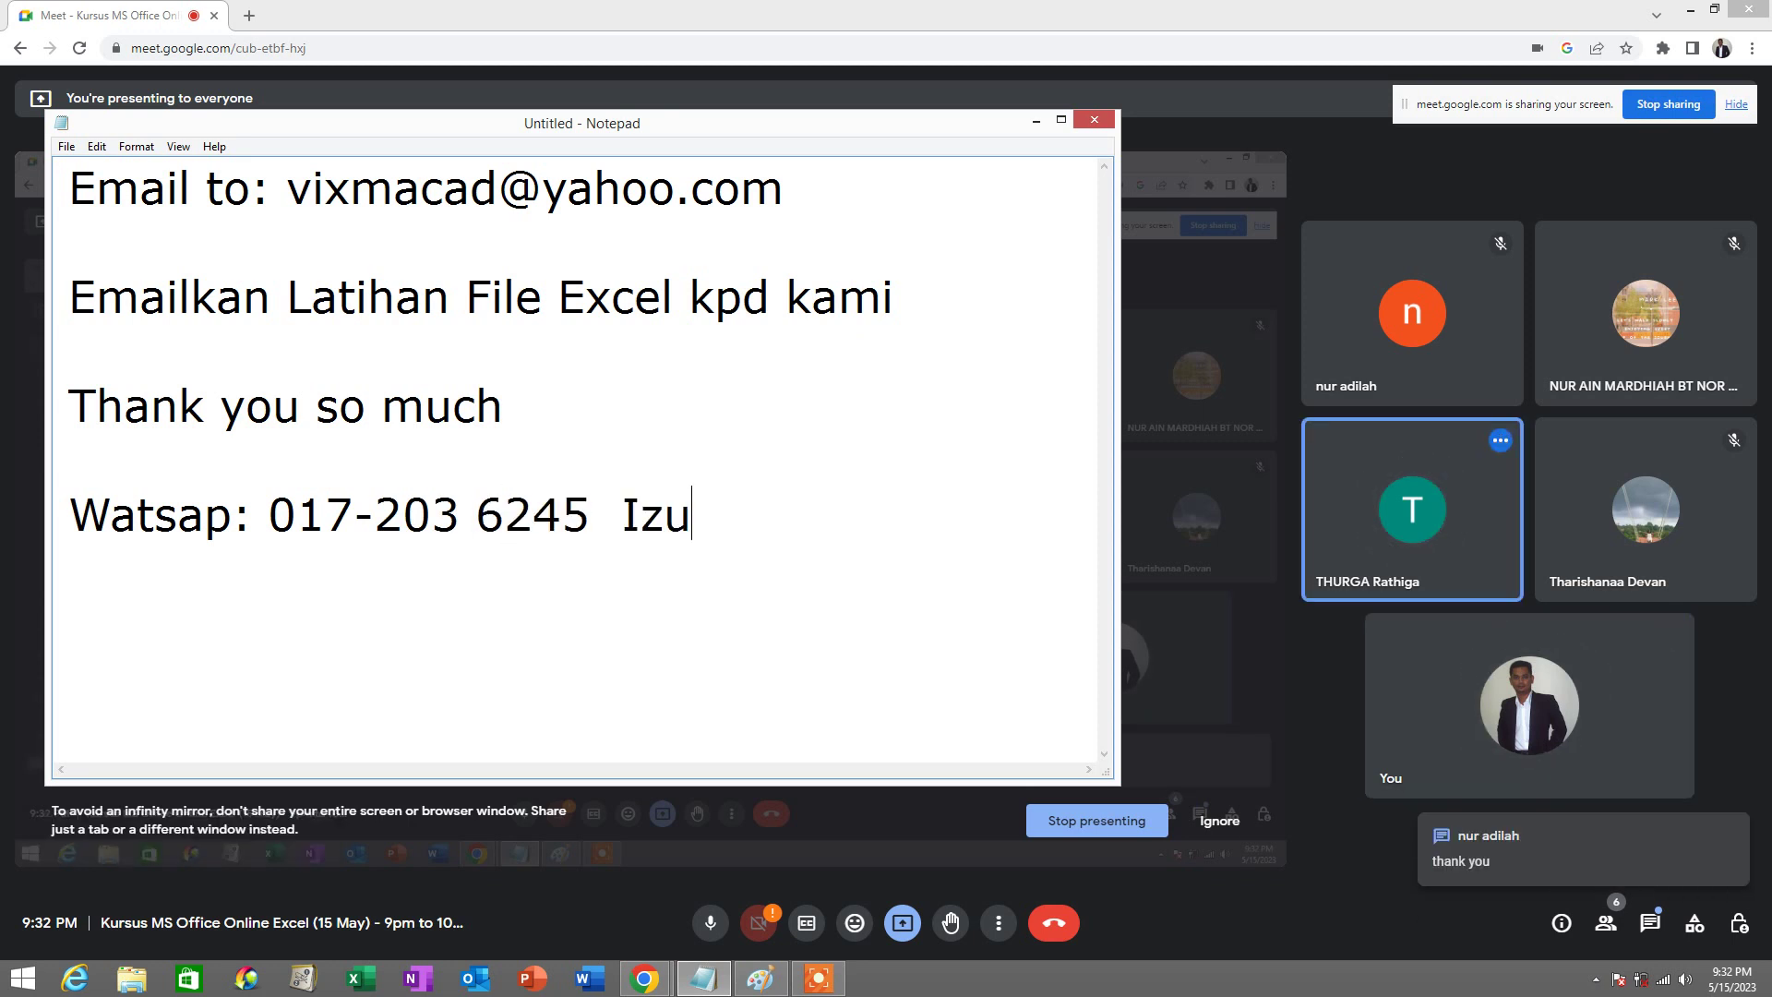